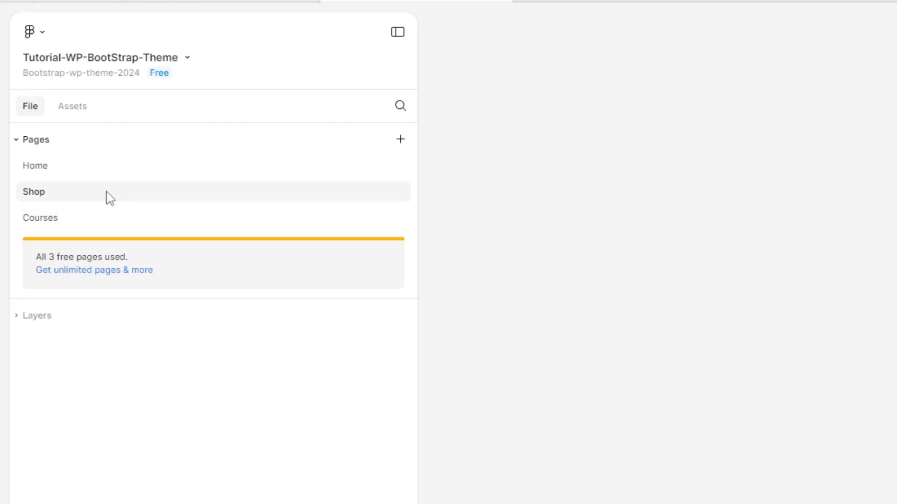
Step: Switch the theme file to the Shop page and open the starred iPhone 14 Pro Mockup [FREE] community file
left_click(32, 169)
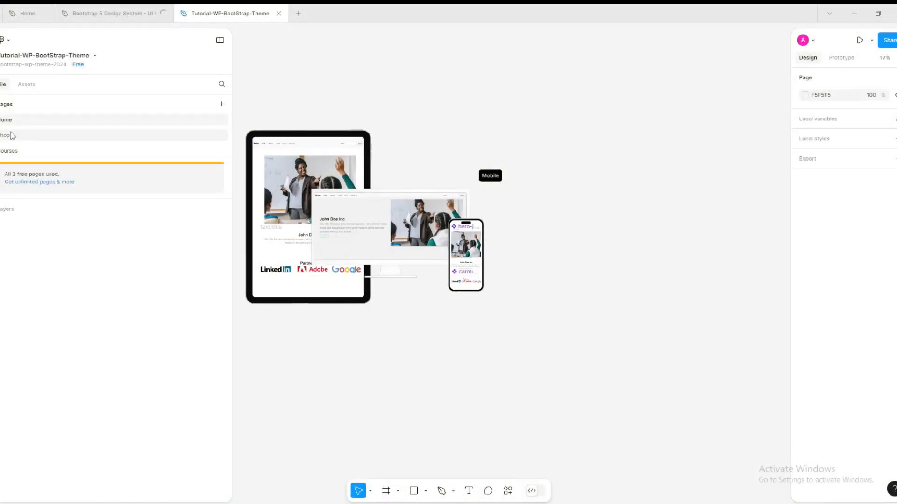
left_click(13, 136)
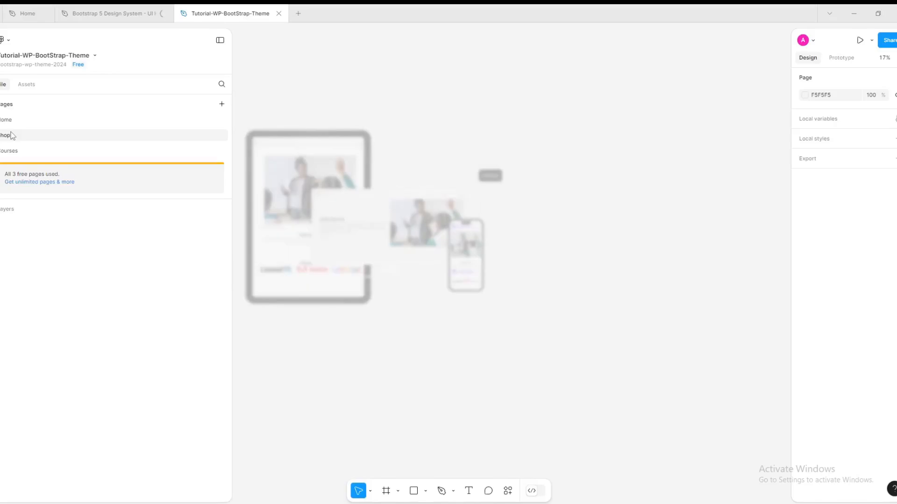
left_click(11, 18)
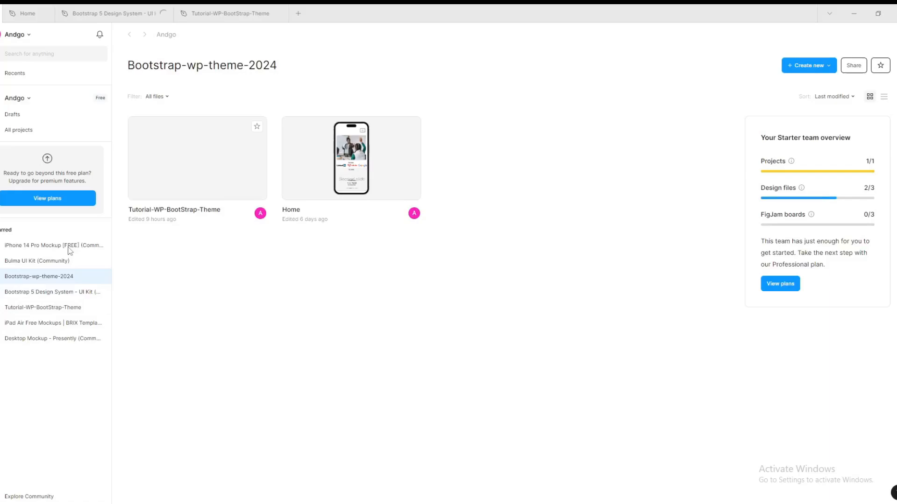
left_click(69, 247)
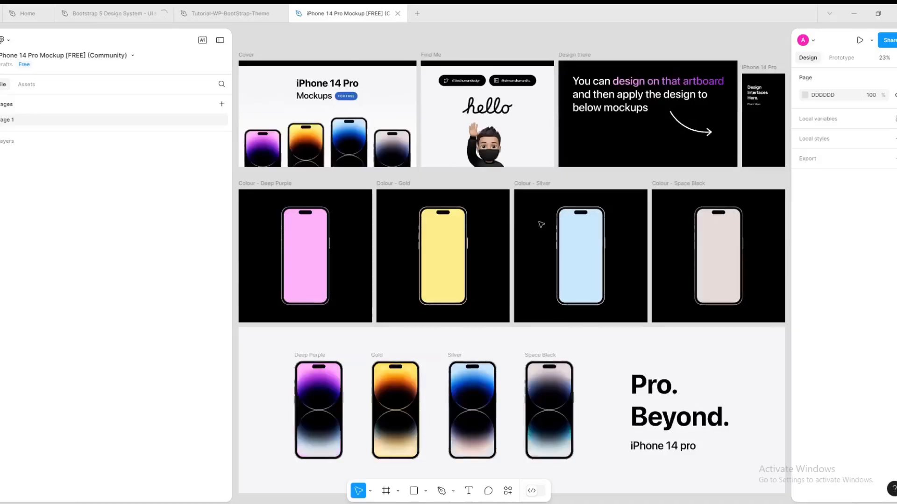
Step: Copy the Colour - Silver phone frame and paste it onto the Shop page of Tutorial-WP-BootStrap-Theme
left_click(540, 224)
left_click(94, 253)
key("ctrl+c")
left_click(231, 14)
key("ctrl+v")
key("ctrl+z")
key("ctrl+v")
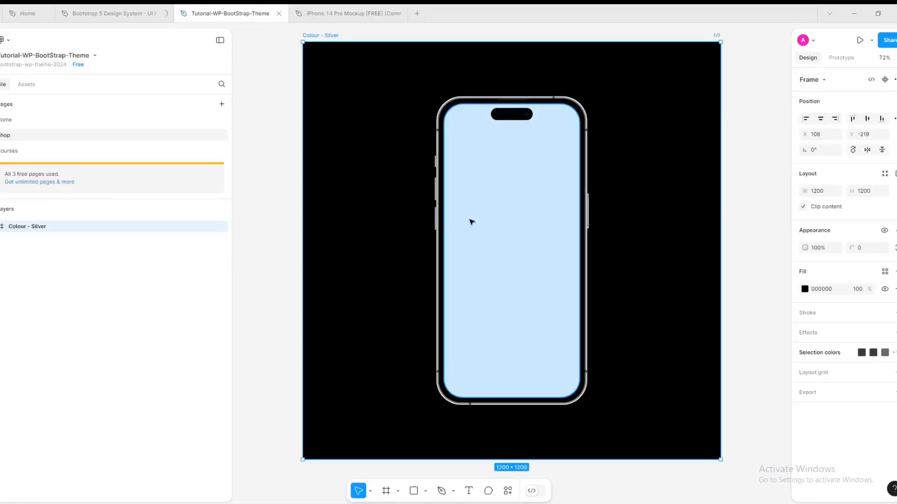
left_click(651, 150)
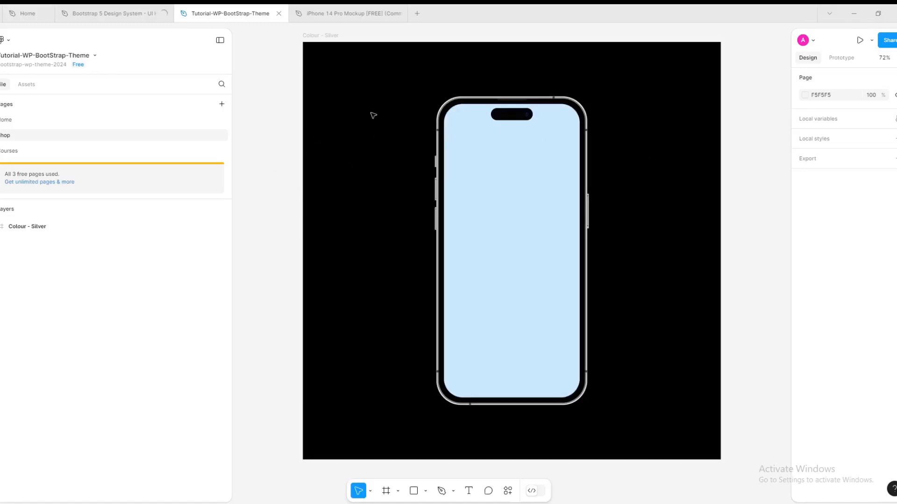
Step: Expand the layers of the pasted Colour - Silver frame and set the frame's black fill opacity to 0%
left_click(0, 227)
left_click(2, 273)
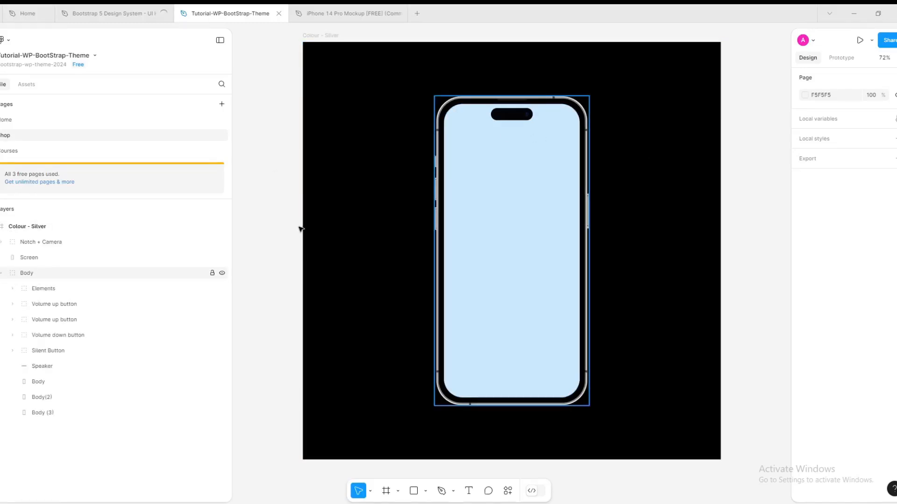
left_click(477, 224)
scroll(380, 254, "down", 3)
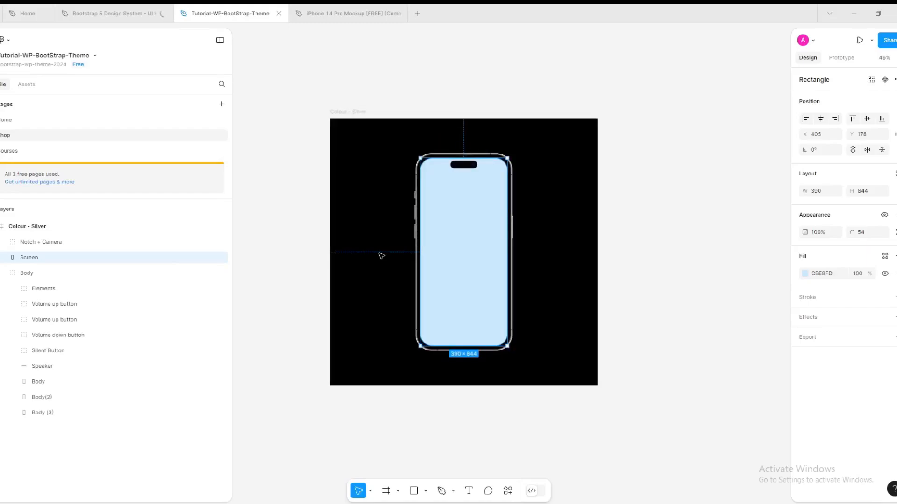
left_click(2, 243)
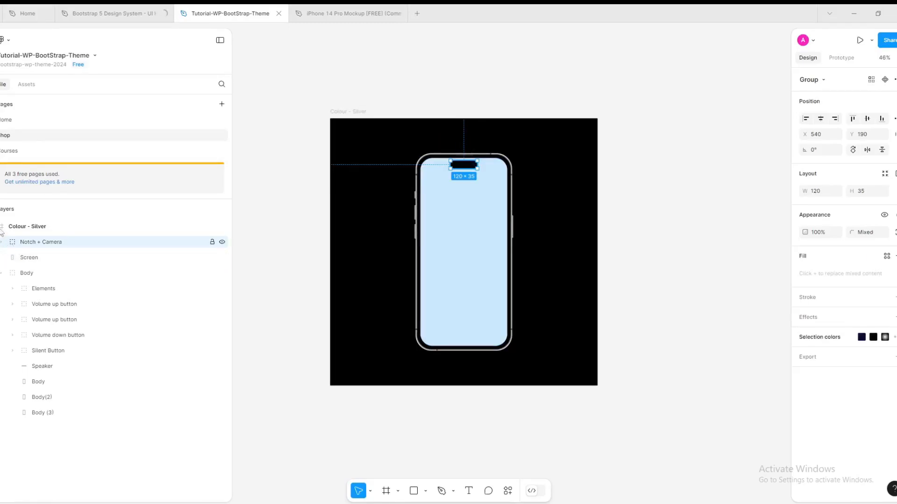
left_click(19, 227)
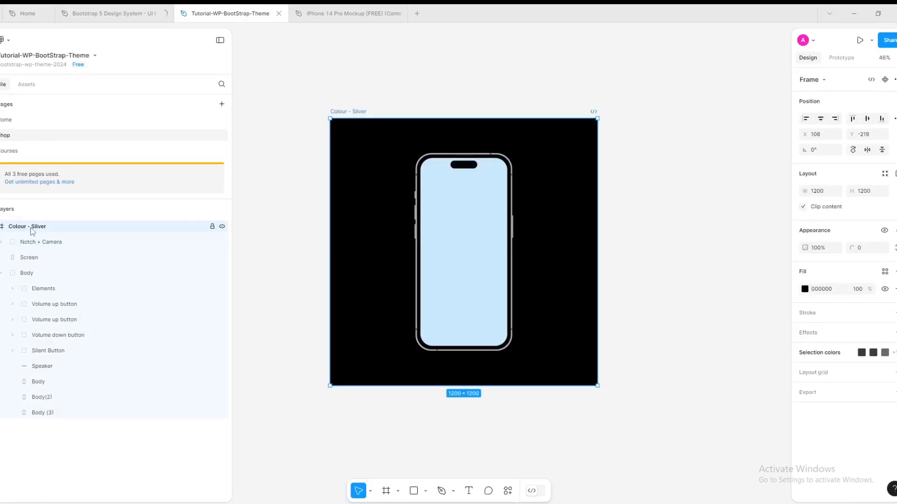
left_click(805, 289)
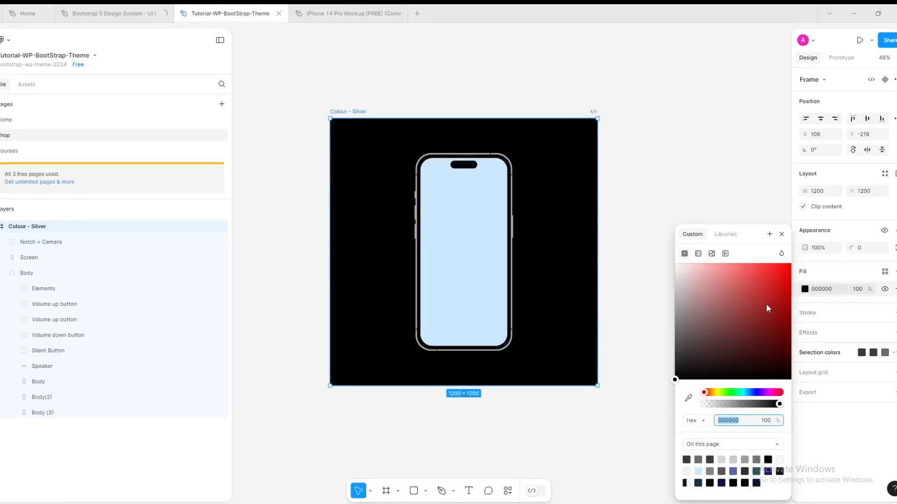
left_click(700, 405)
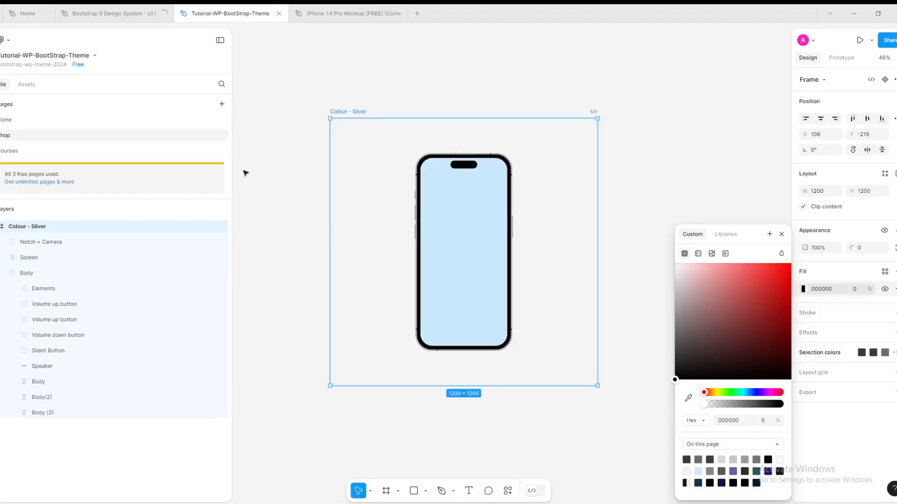
Step: Rename the Colour - Silver frame to Iphone-Mockup
double_click(37, 227)
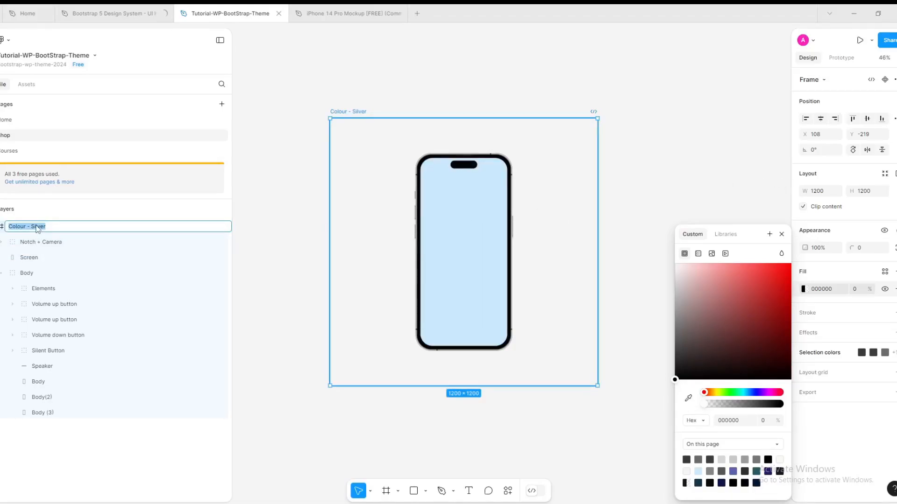
type("Mockup")
key("Return")
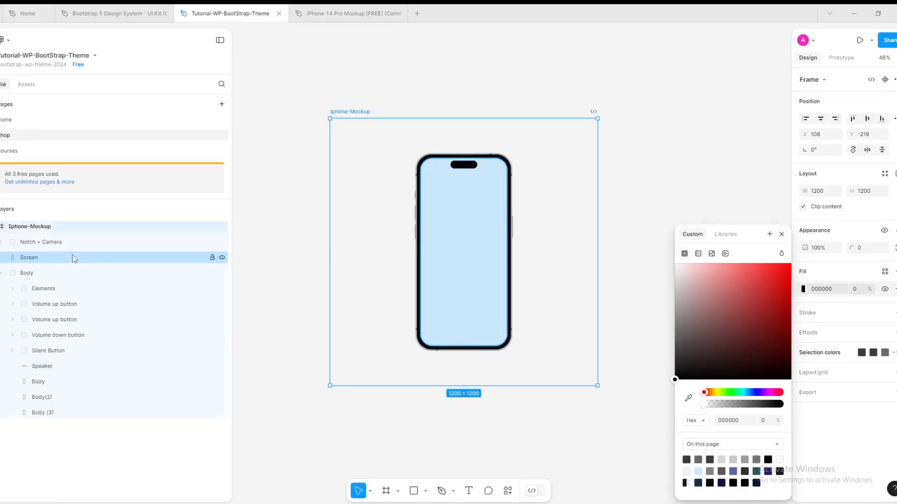
Step: Change the fill of the mockup's Screen rectangle to white
left_click(62, 260)
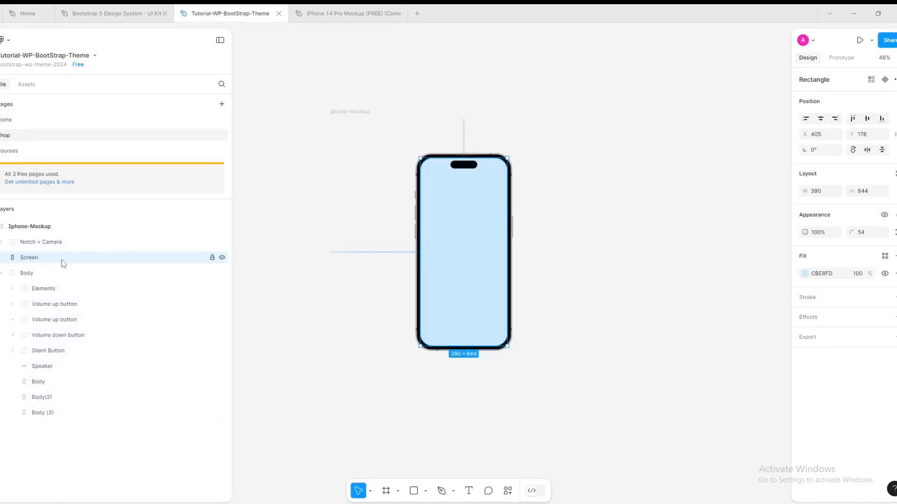
left_click(804, 274)
left_click_drag(699, 265, 637, 260)
left_click(559, 170)
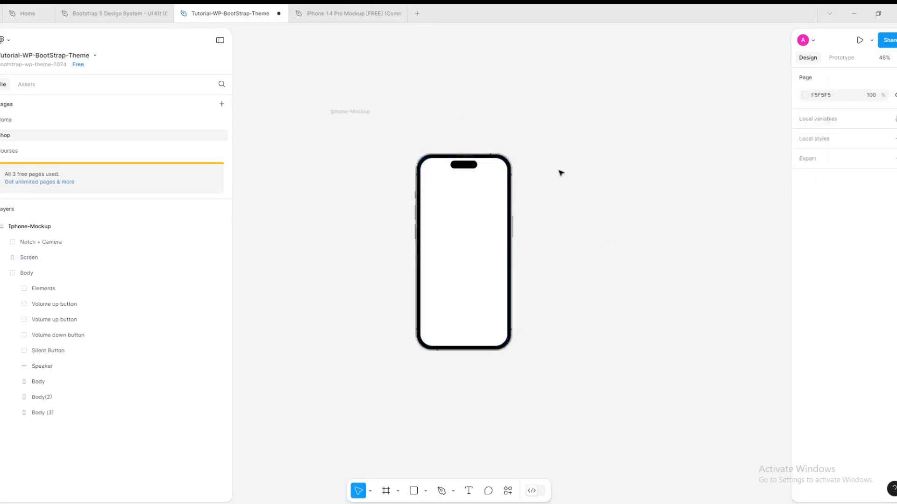
scroll(546, 236, "up", 3)
scroll(546, 237, "up", 1)
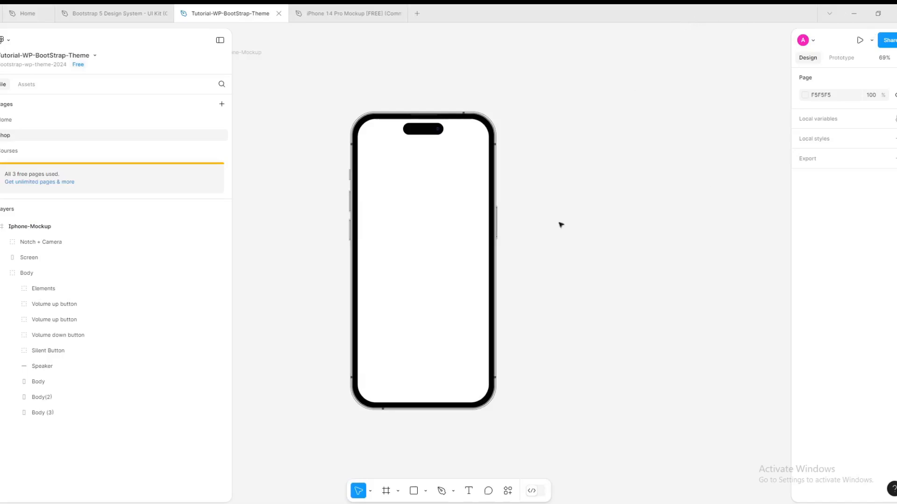
scroll(418, 462, "down", 1)
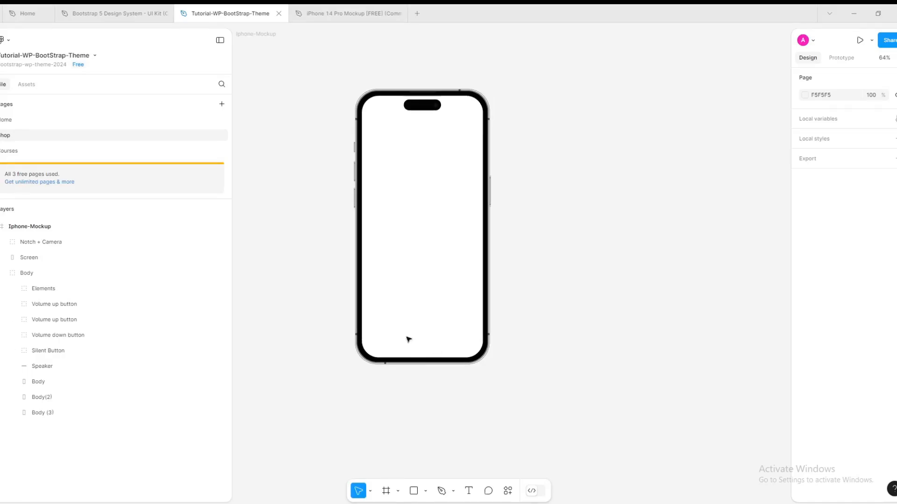
left_click(117, 11)
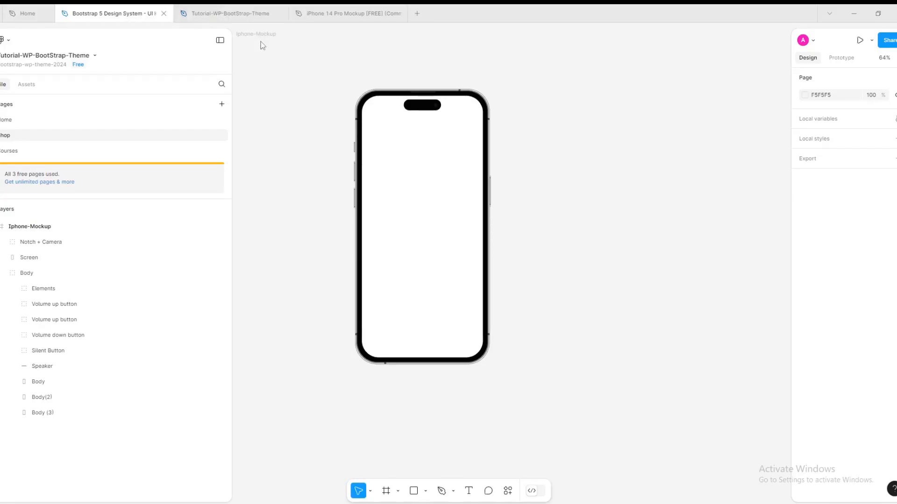
left_click(339, 10)
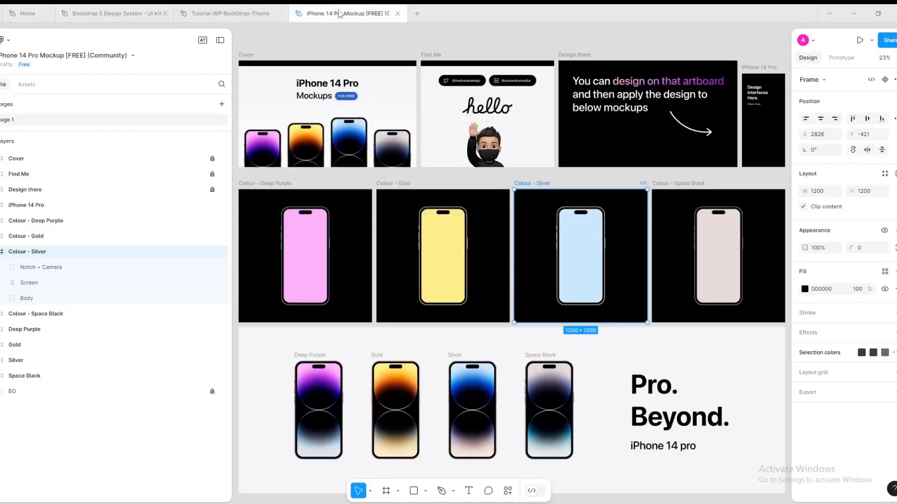
left_click(204, 11)
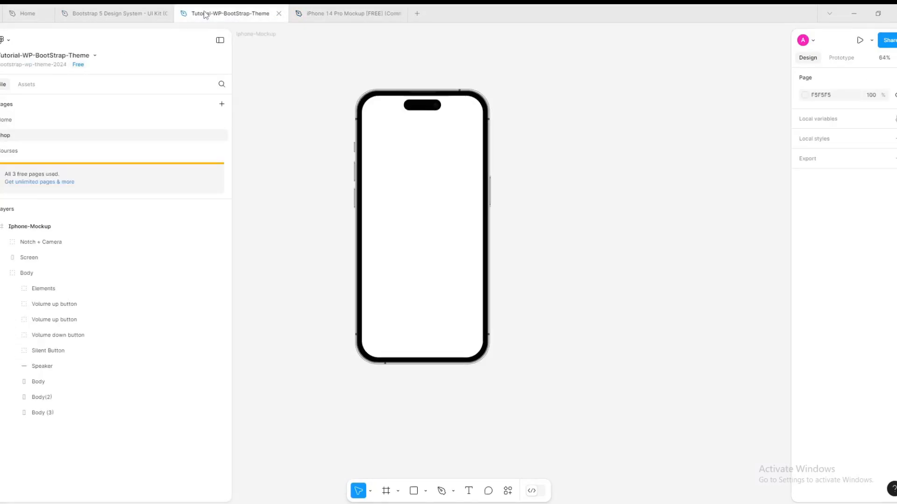
Step: Copy the navbar-toggler and Get Started button from the Home page into the Iphone-Mockup frame on the Shop page
left_click(6, 123)
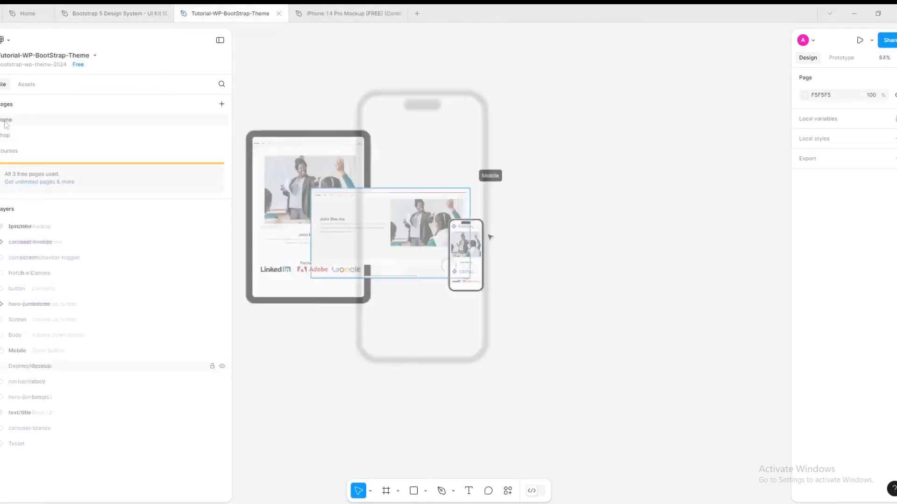
left_click(18, 289, "ctrl")
left_click(7, 136)
left_click(29, 288)
key("Escape")
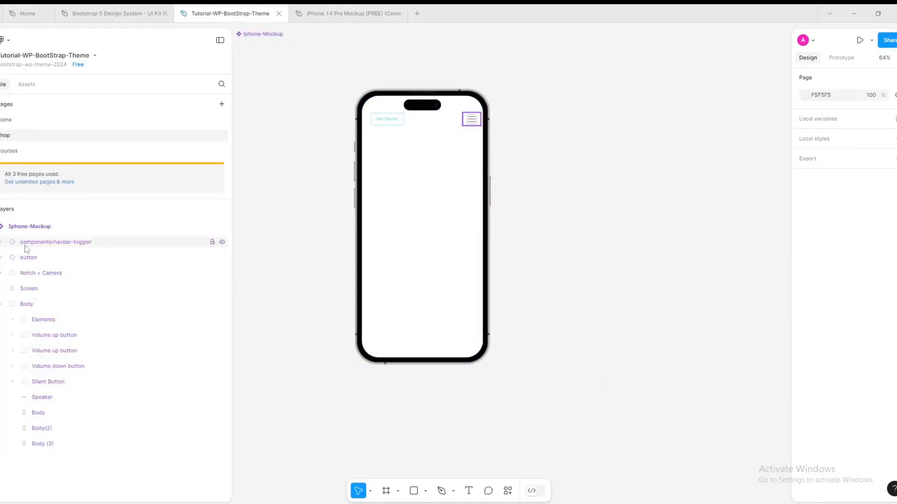
scroll(321, 100, "up", 2)
scroll(321, 100, "down", 4)
left_click(30, 226)
key("shift+2")
key("Escape")
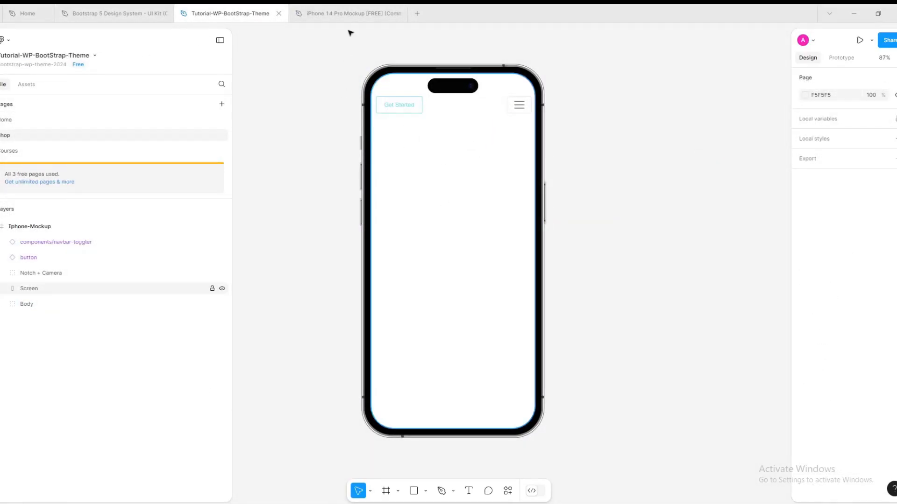
Step: Search the Bootstrap 5 Design System file's assets for "carousel" and go to the main component of the Bootstrap carousel
left_click(351, 11)
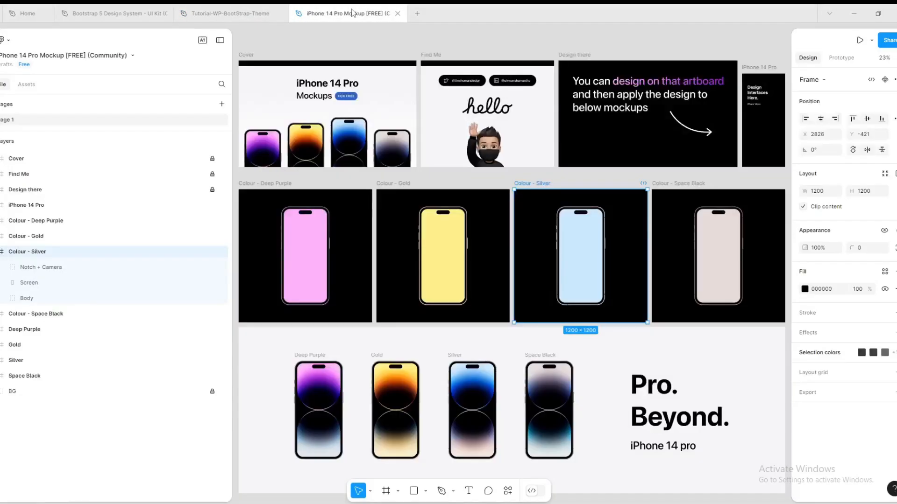
left_click(115, 11)
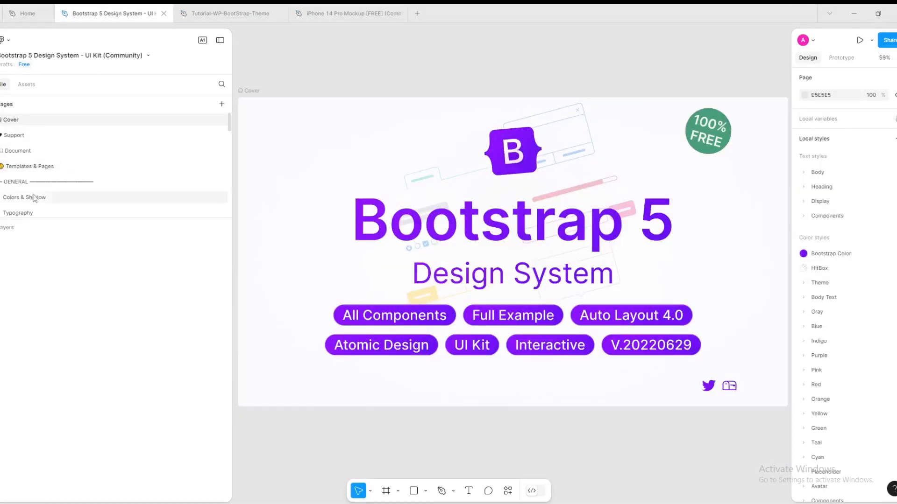
left_click(26, 85)
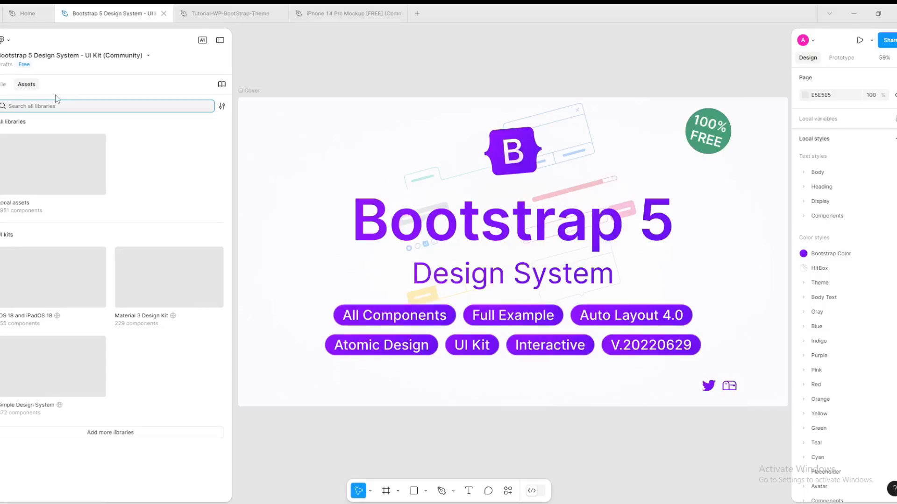
type("carousel")
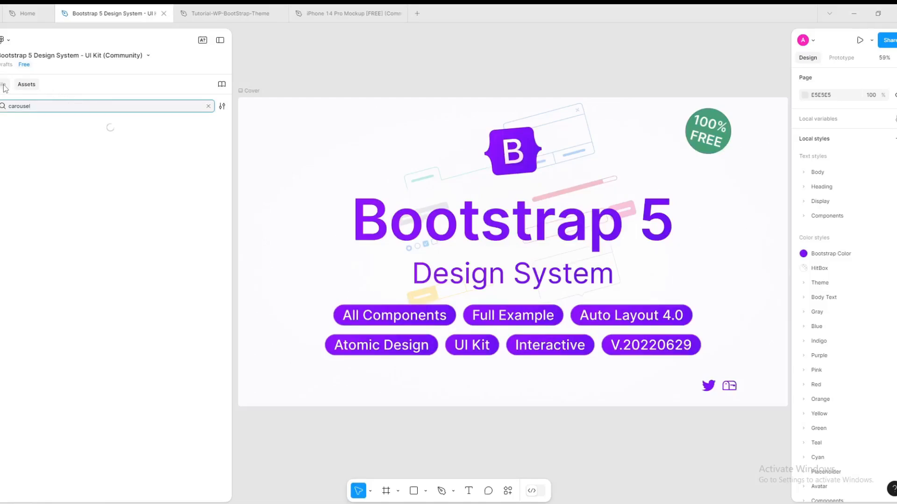
left_click(4, 86)
left_click(28, 86)
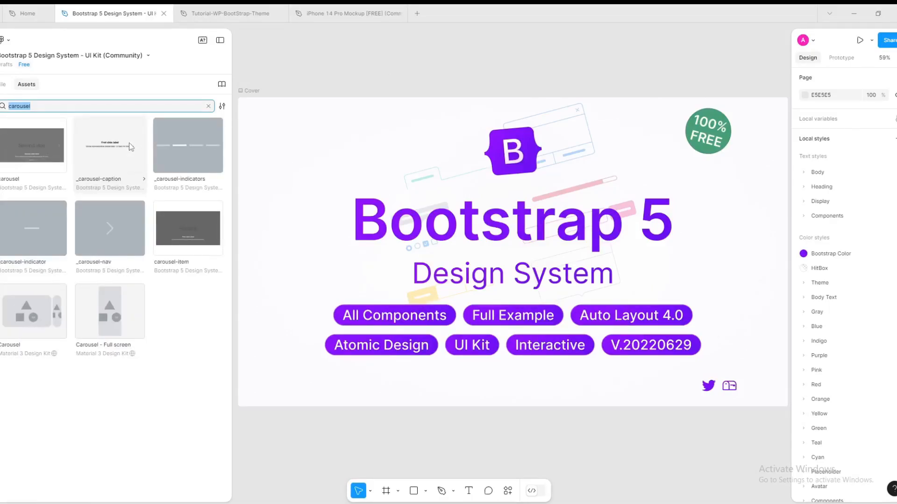
left_click(43, 164)
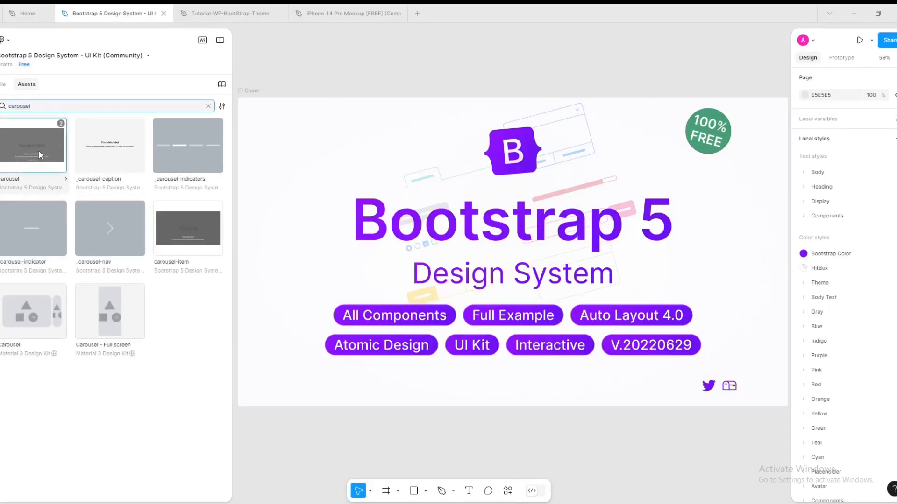
right_click(40, 151)
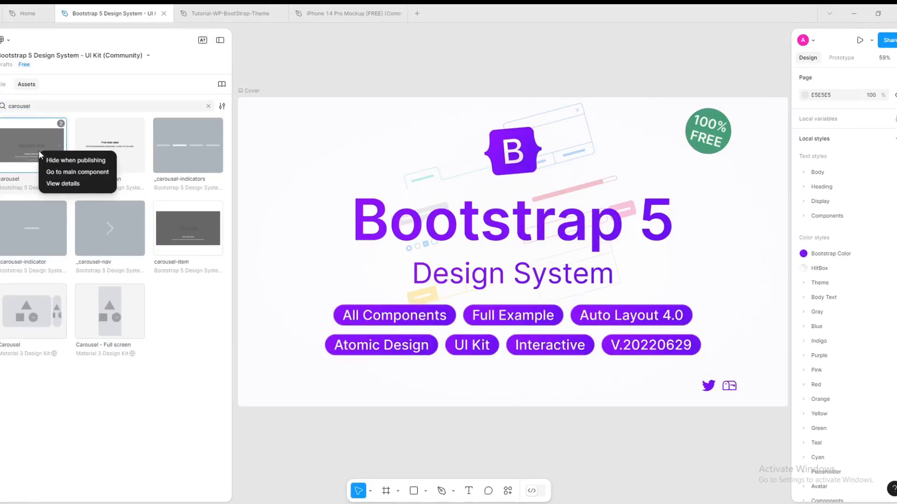
left_click(70, 173)
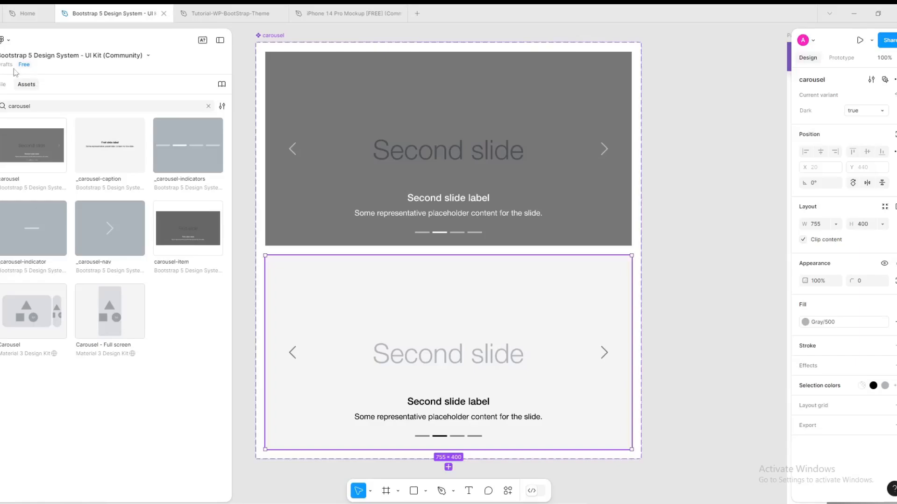
Step: Copy the Dark=true variant of the carousel component from the file's layers
left_click(3, 86)
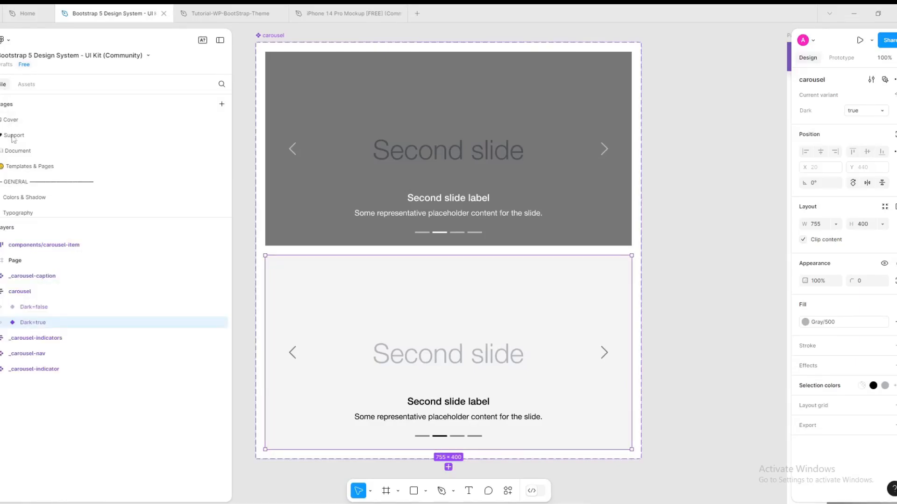
right_click(29, 325)
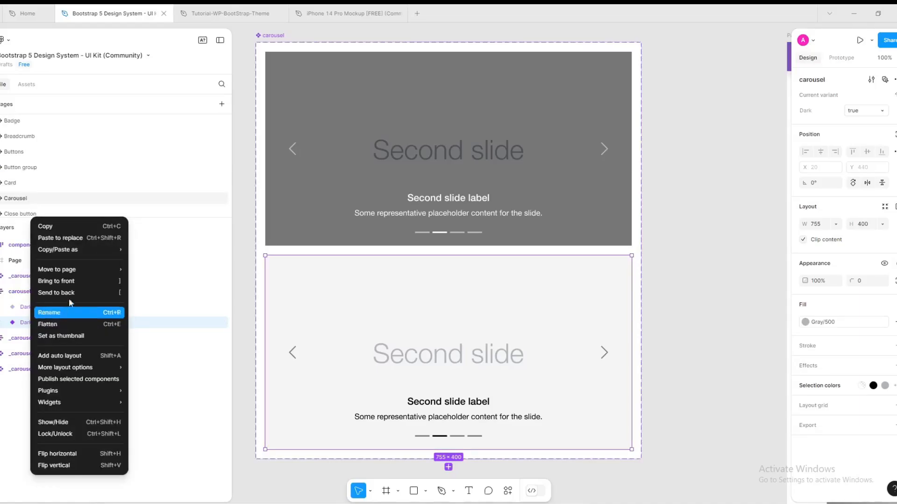
left_click(74, 227)
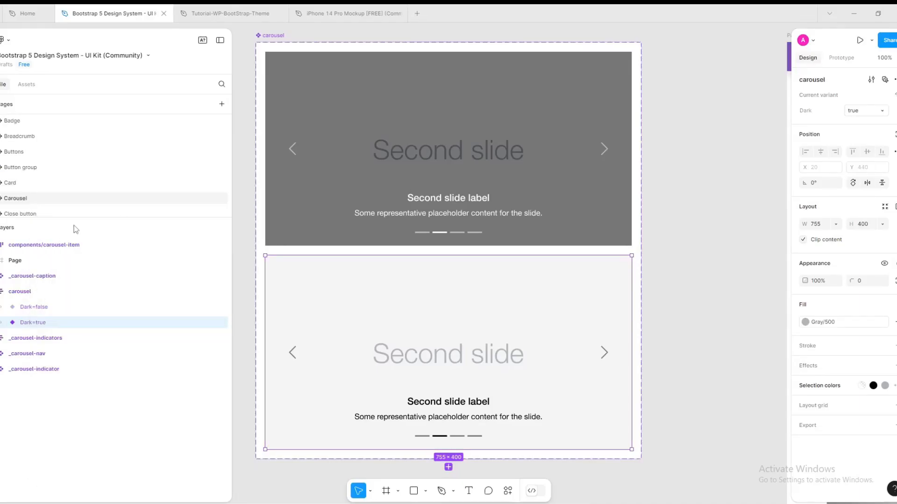
Step: Paste the copied carousel into the Iphone-Mockup frame of the Tutorial-WP-BootStrap-Theme file and resize it to 382 × 404 below the navigation elements
left_click(247, 14)
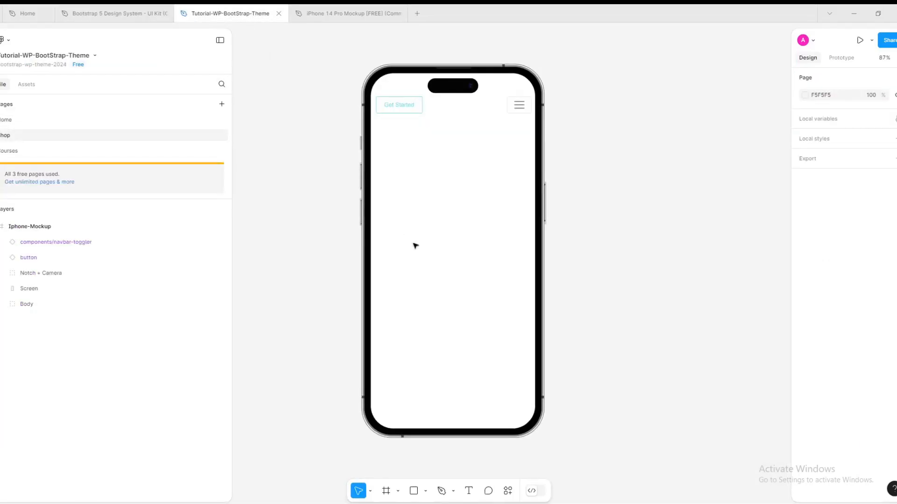
right_click(443, 189)
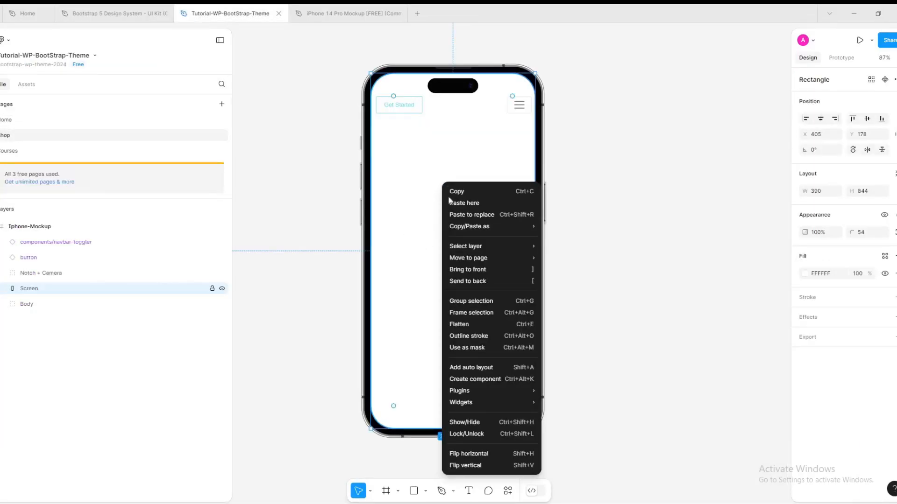
left_click(479, 204)
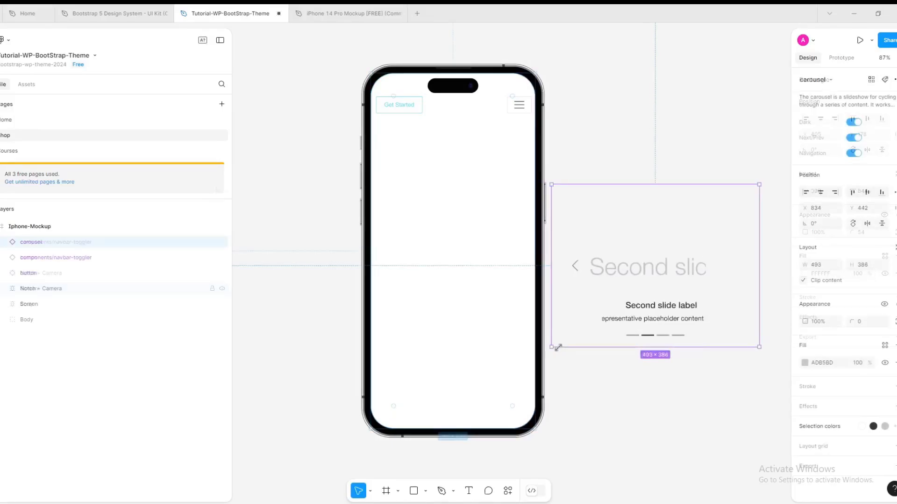
left_click_drag(570, 348, 570, 347)
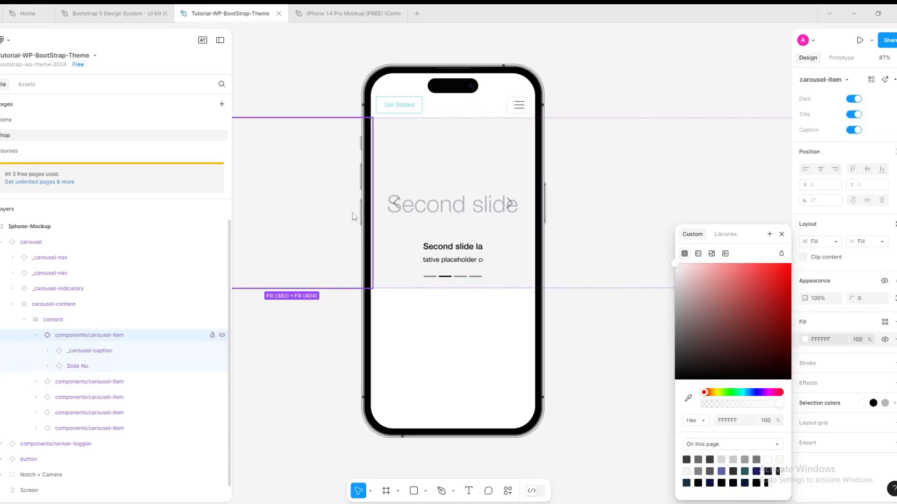
Step: Set the large Slide No. text of the second carousel item to Arial at size 32
left_click(511, 186)
left_click(432, 167)
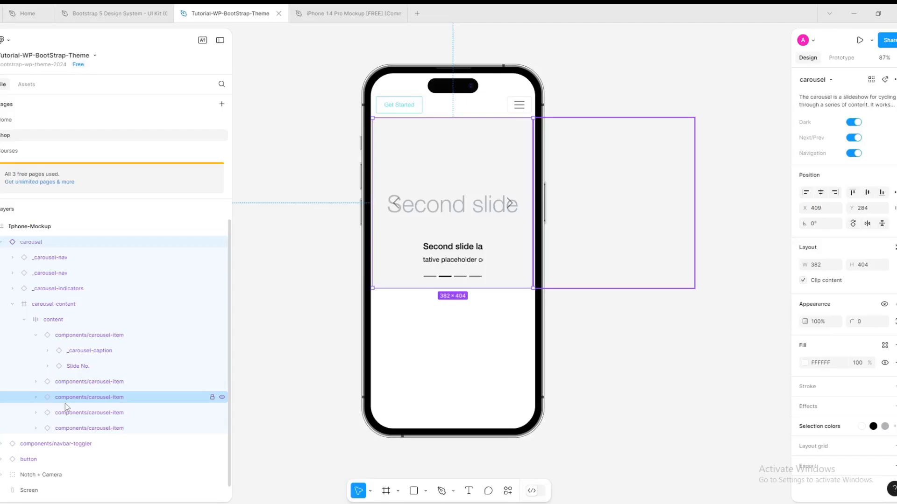
left_click(70, 383)
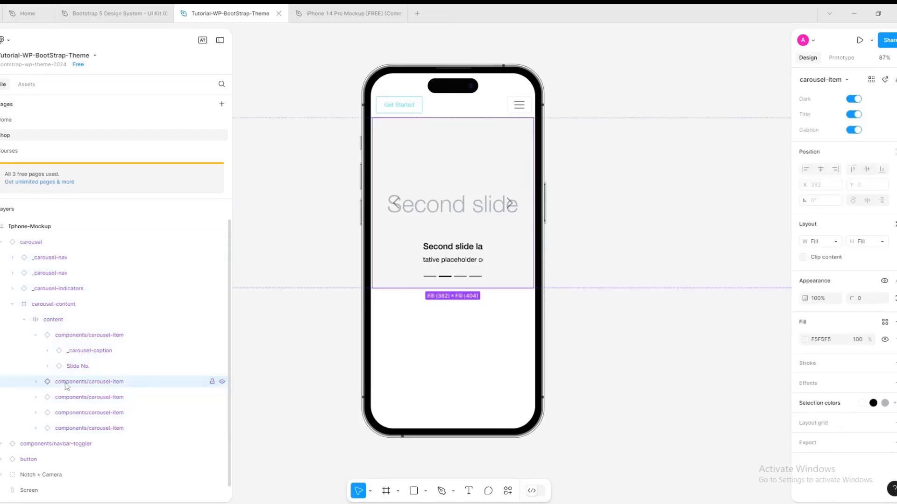
left_click(37, 382)
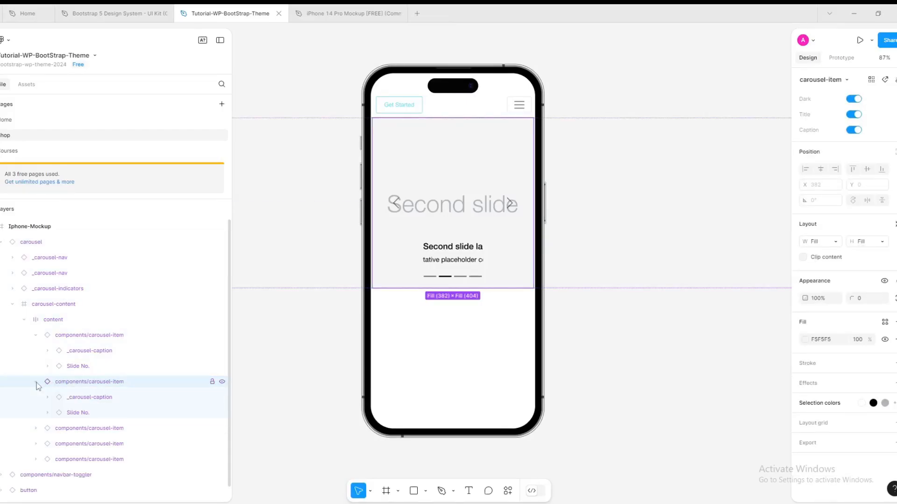
left_click(130, 398)
left_click(132, 412)
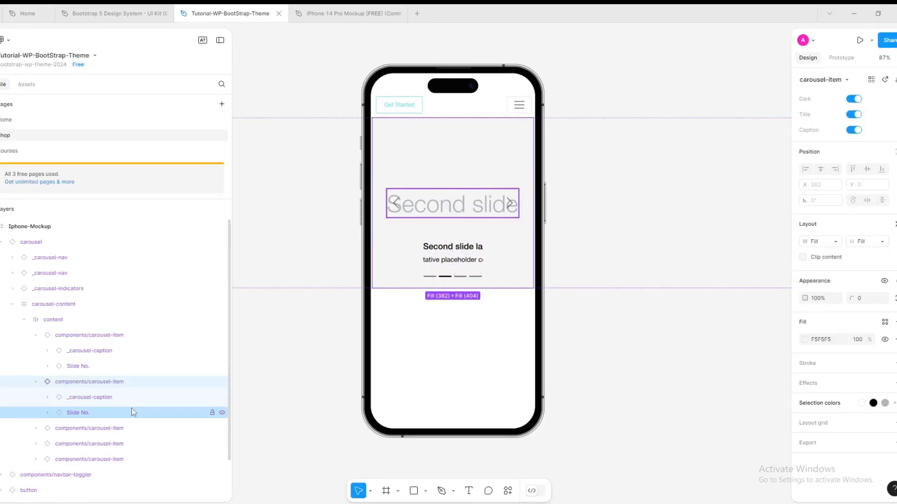
left_click(47, 413)
left_click(83, 428)
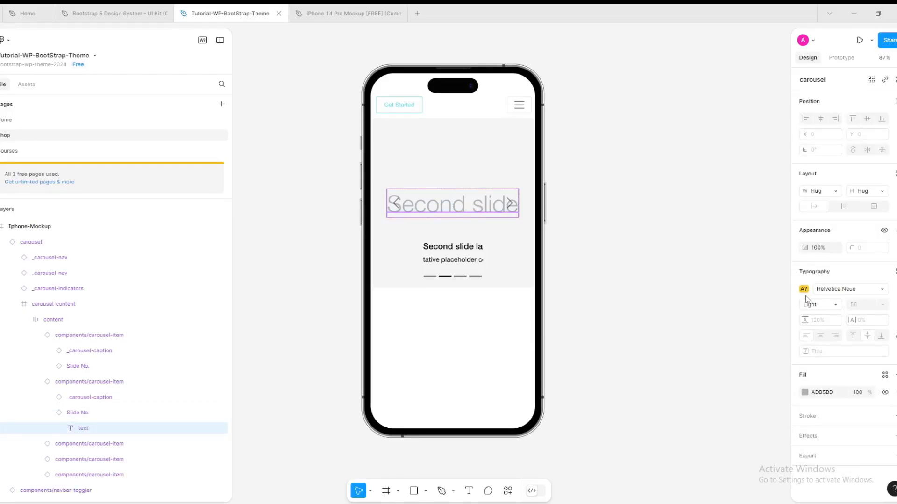
left_click(858, 293)
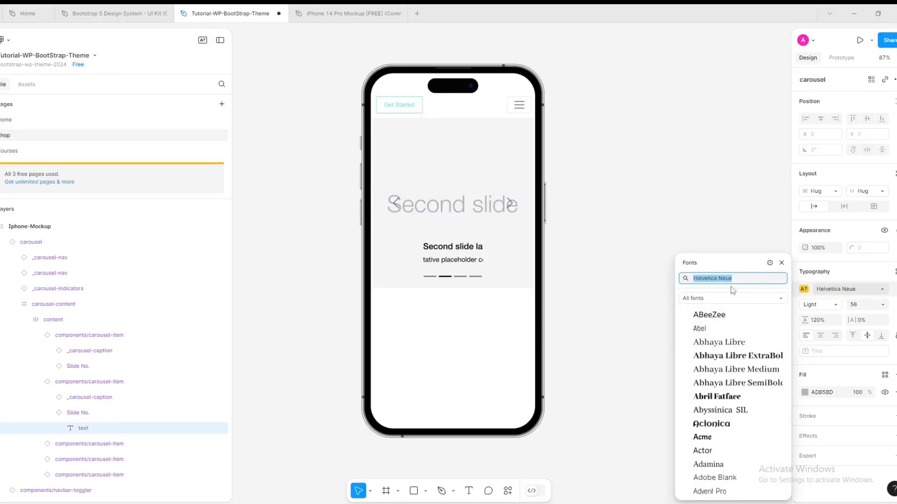
type("Arial")
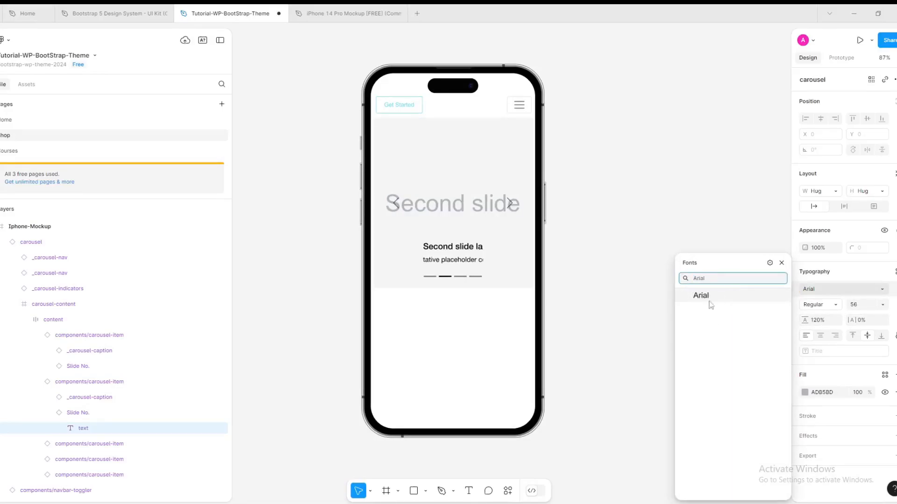
left_click(705, 296)
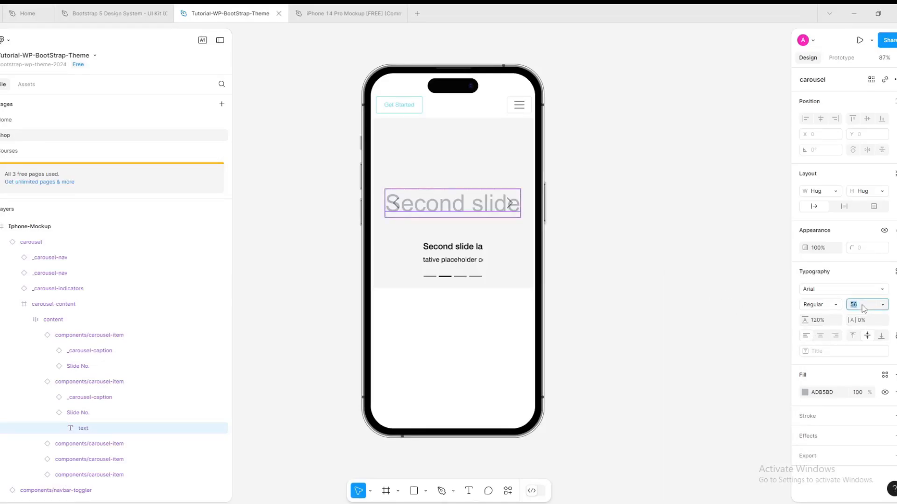
key("Return")
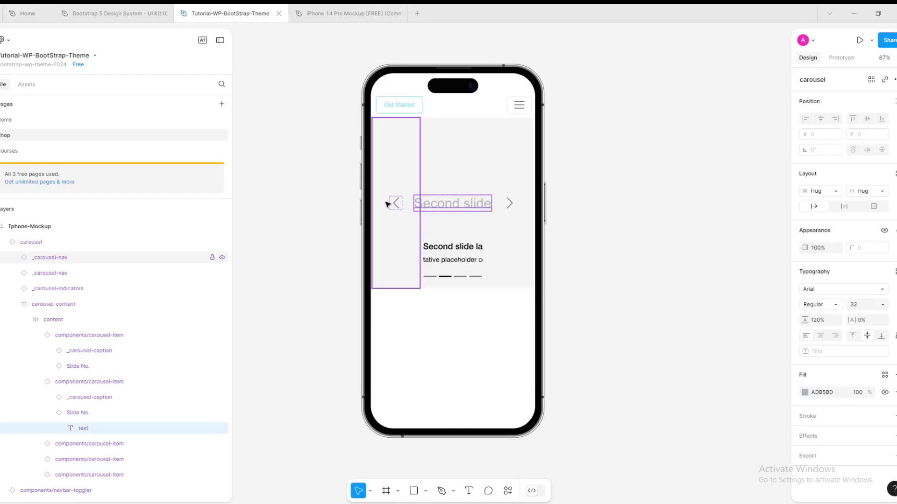
Step: Set the Slide Text in the second carousel item's caption to Arial at size 12
left_click(223, 384)
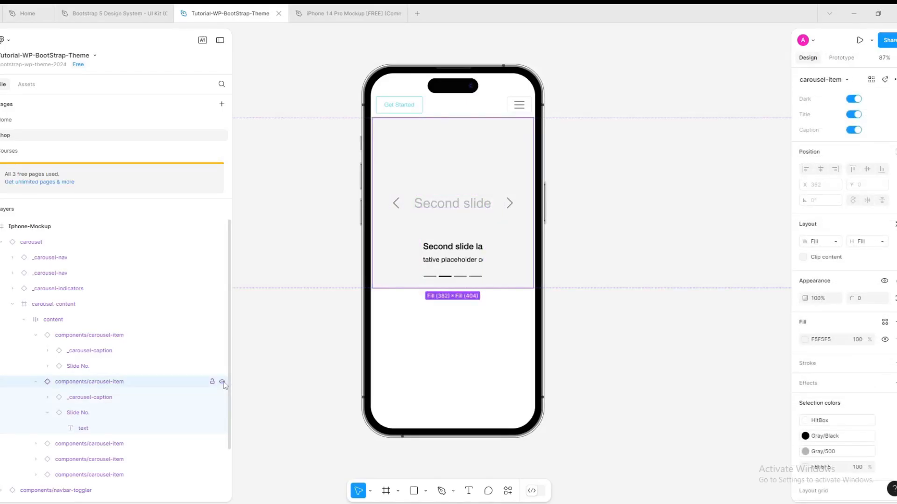
left_click(70, 397)
left_click(47, 398)
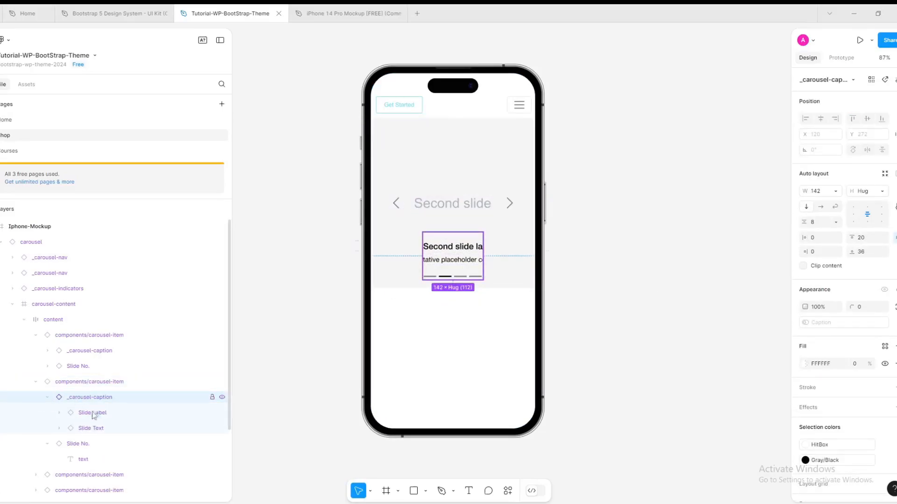
left_click(60, 428)
left_click(63, 433)
left_click(93, 443)
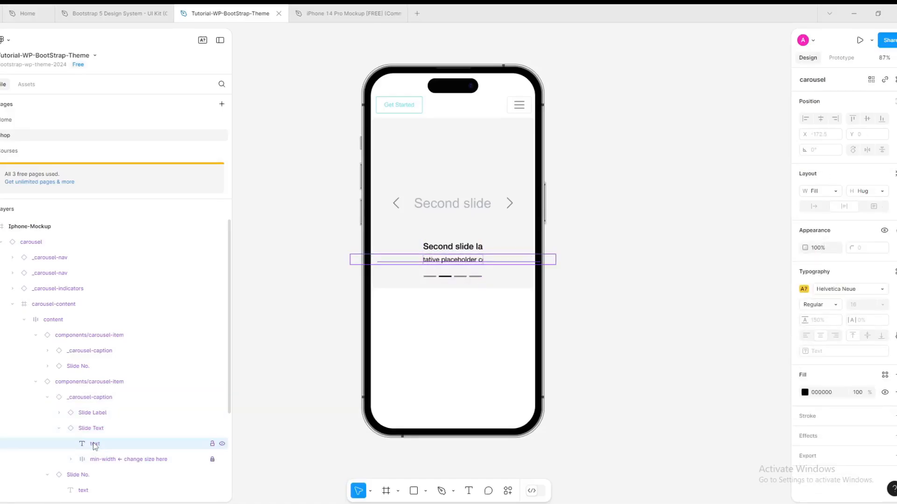
left_click(877, 289)
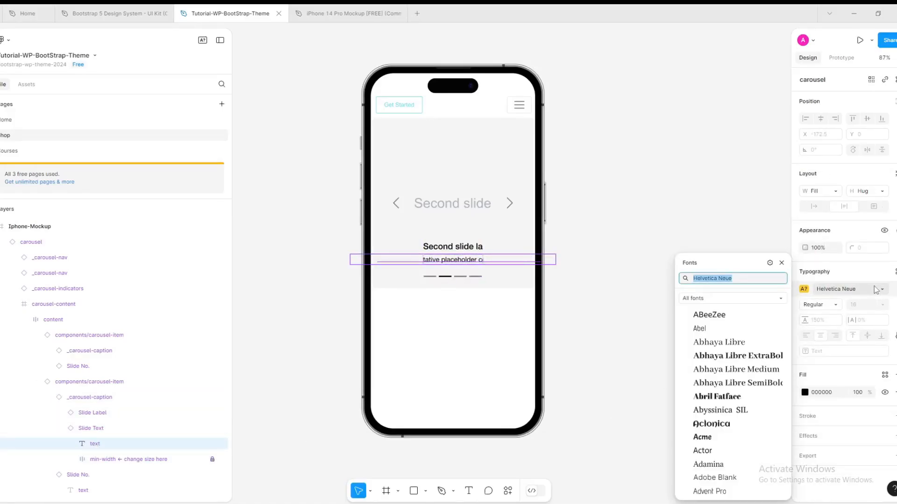
type("arial")
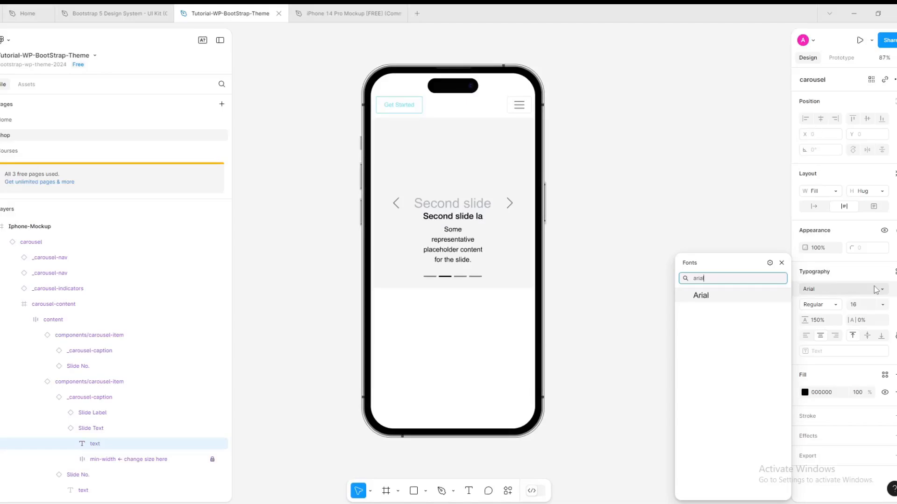
left_click(875, 290)
left_click(869, 306)
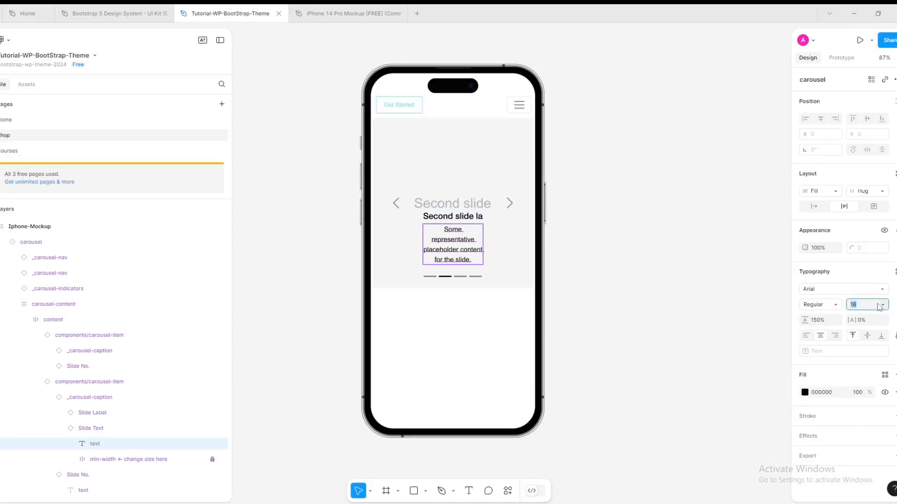
type("12")
key("Return")
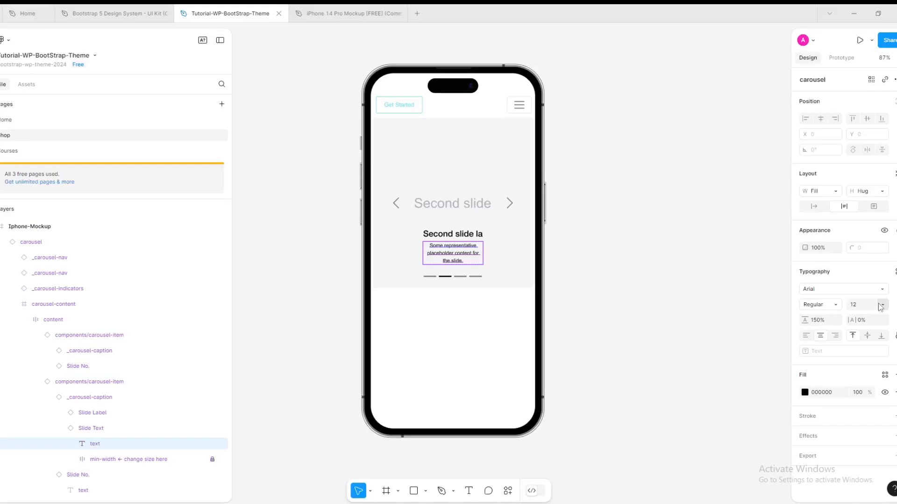
Step: Set the Slide Label text in the second carousel item's caption to Arial at size 15
left_click(460, 237)
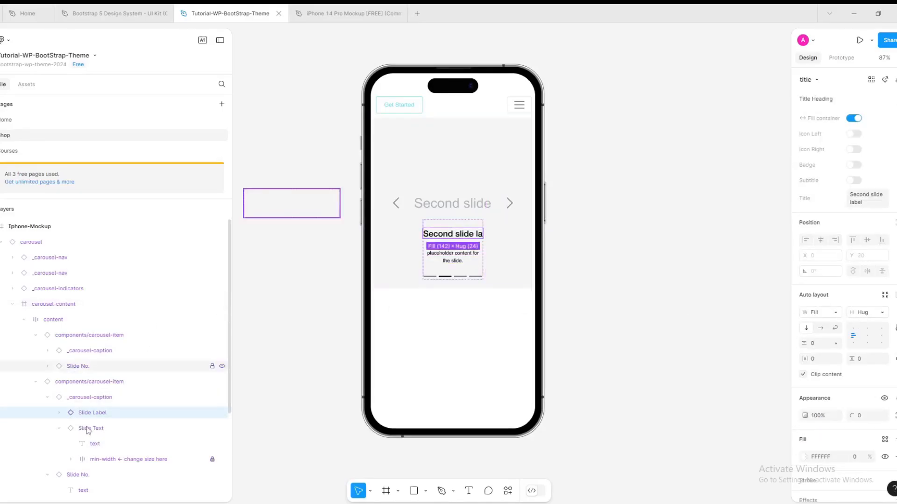
left_click(60, 413)
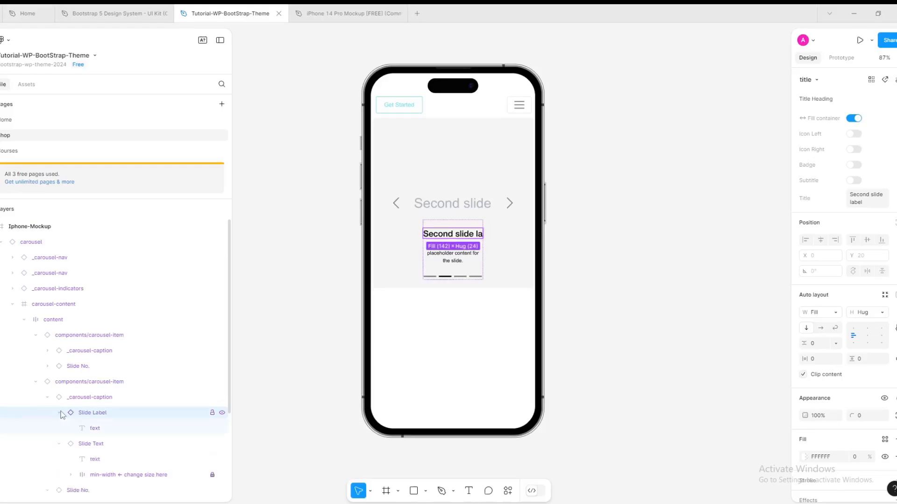
left_click(93, 429)
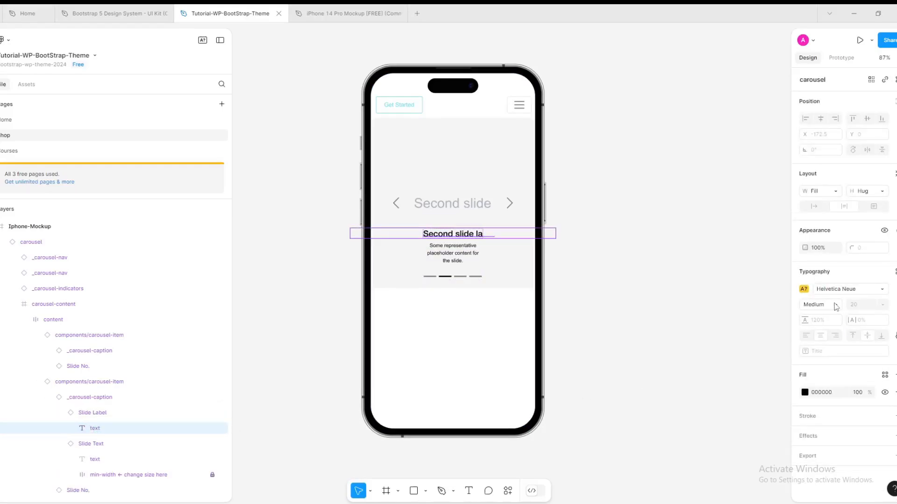
left_click(850, 289)
type("aria")
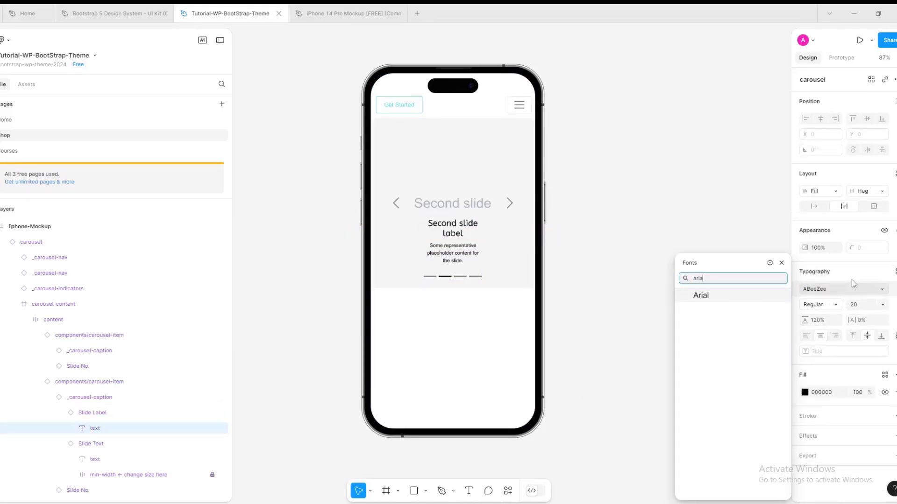
key("Return")
left_click(871, 306)
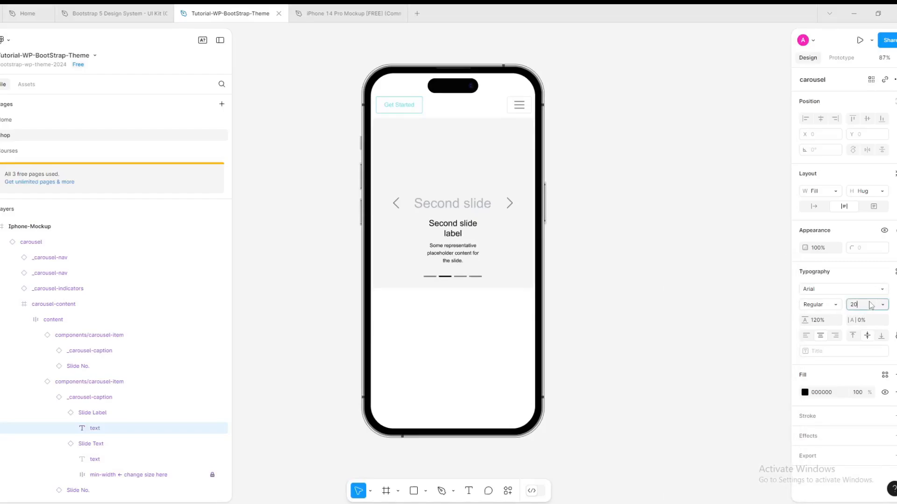
key("Return")
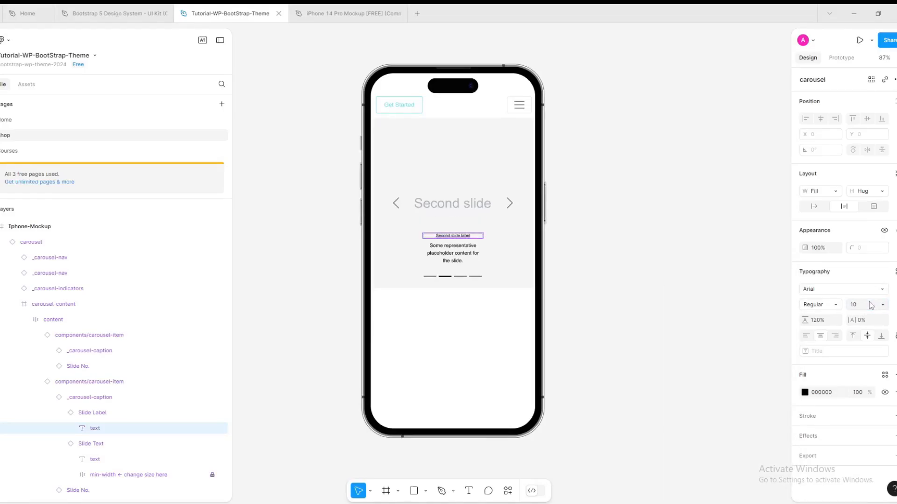
left_click(869, 306)
key("Return")
Step: Make the second carousel item's Slide Label text bold and set its size to 17
left_click(830, 306)
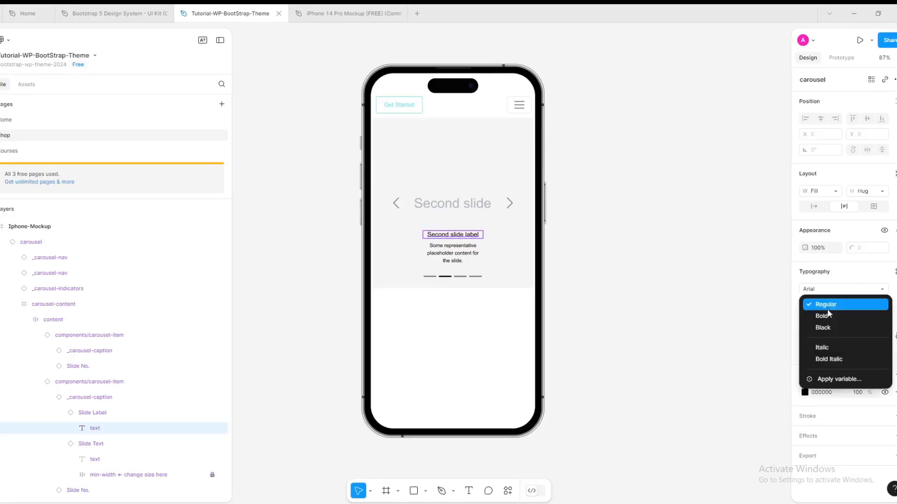
left_click(824, 316)
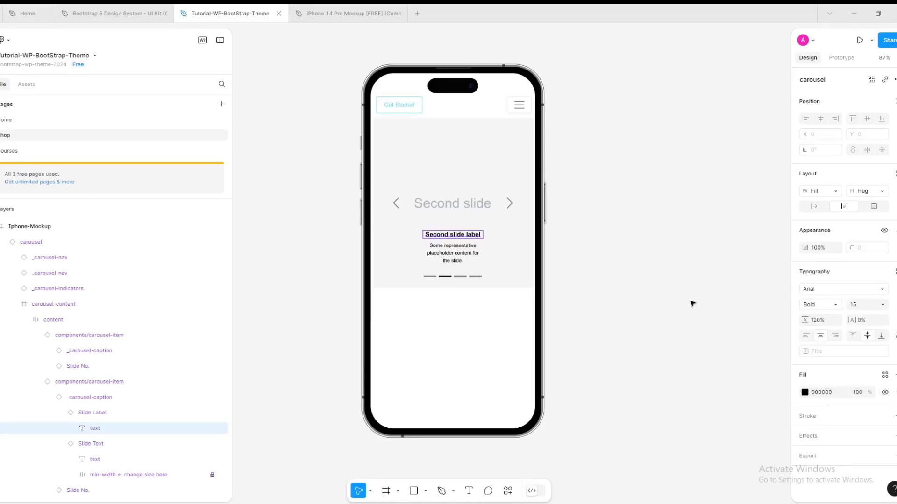
left_click(870, 306)
type("17")
key("Return")
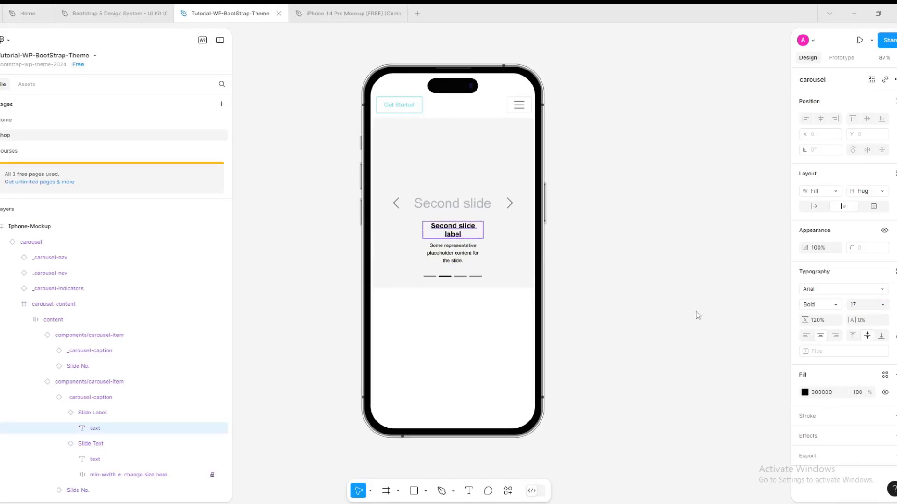
Step: Switch the second carousel item's fill from a solid colour to an image
left_click(656, 276)
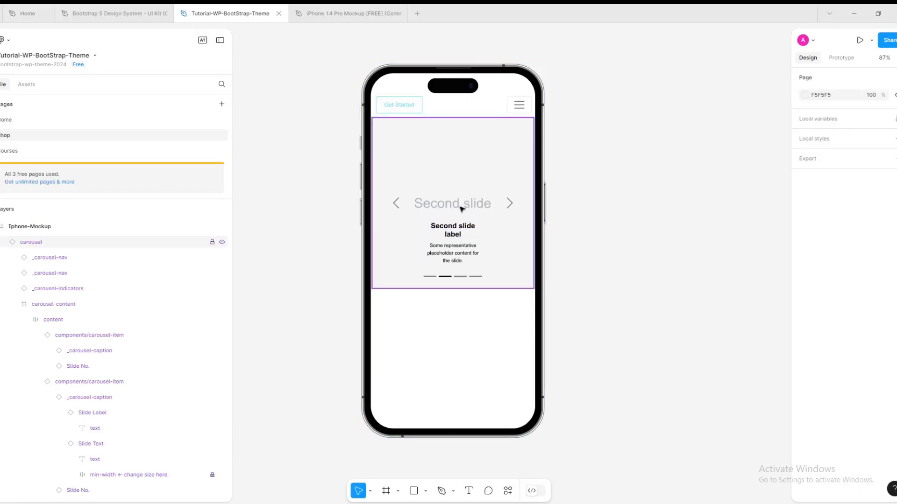
left_click(438, 164)
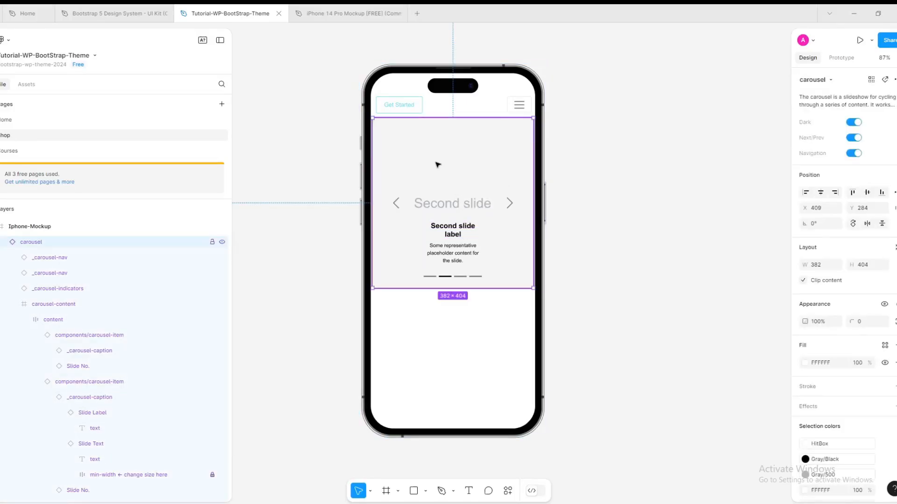
left_click(805, 364)
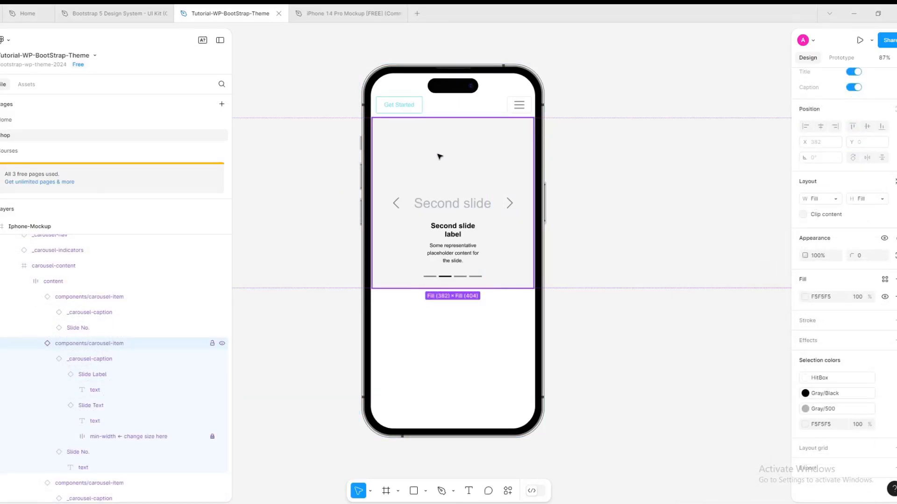
left_click(75, 298)
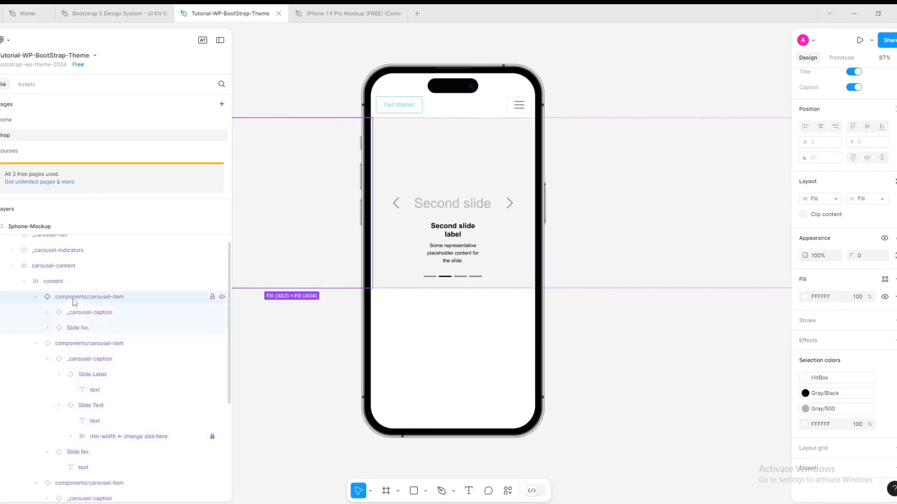
left_click(454, 147)
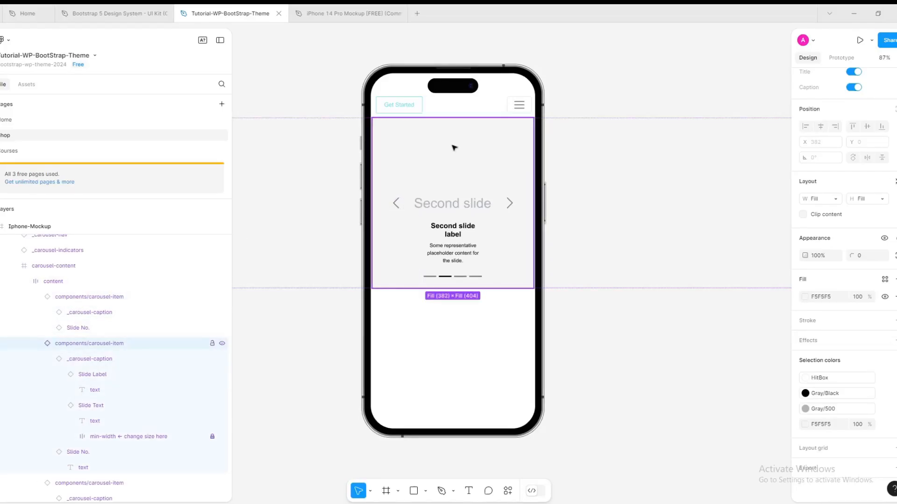
left_click(805, 297)
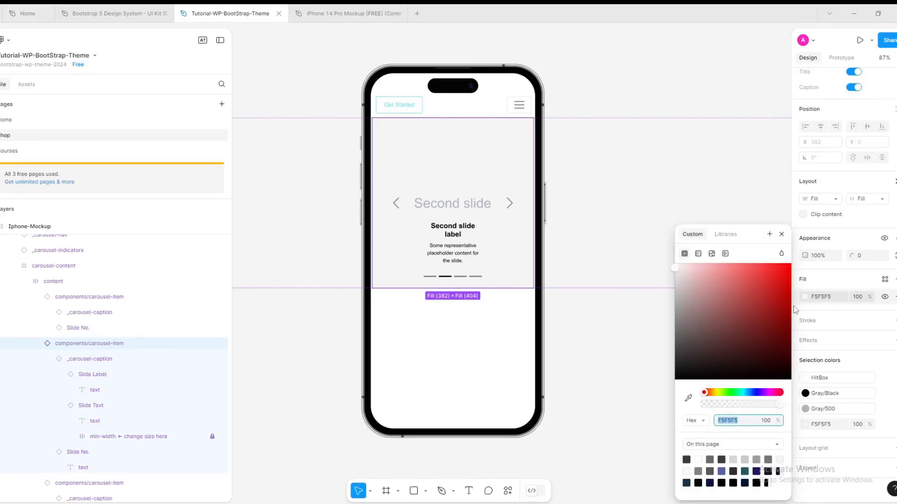
left_click(698, 254)
left_click(711, 254)
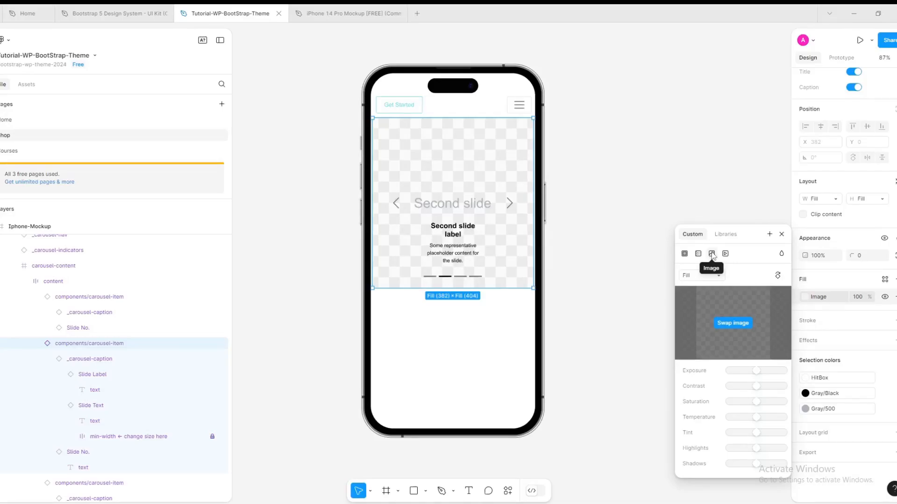
Step: Load Capture.PNG from the Pictures folder as the second carousel item's image fill
left_click(743, 327)
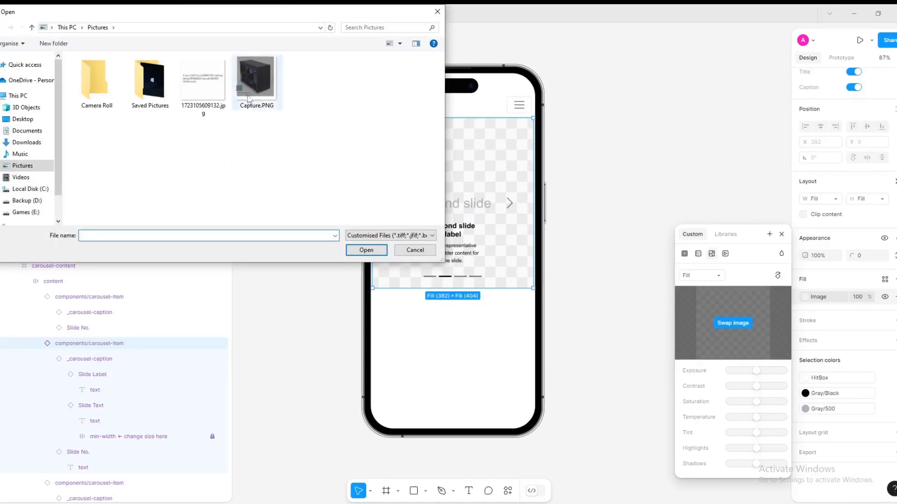
left_click(256, 79)
left_click(366, 251)
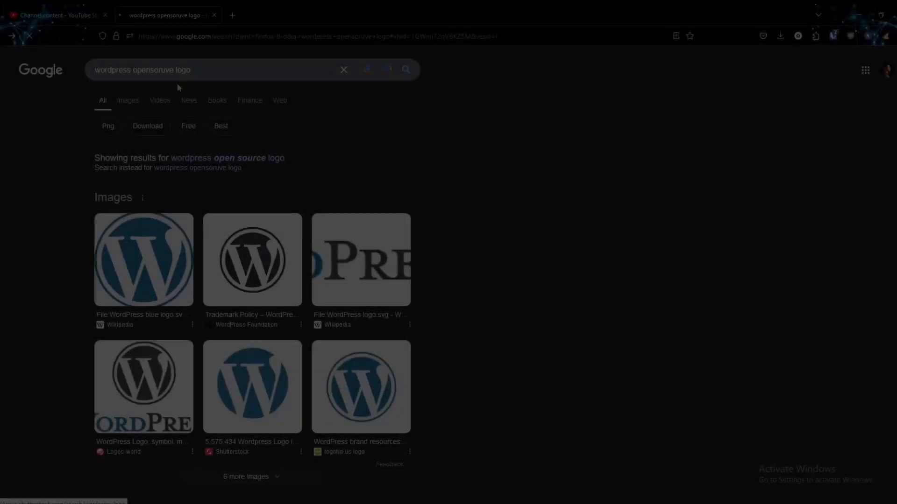
Step: In the web browser, search Google for "wordpress pixa bay"
left_click_drag(190, 70, 134, 69)
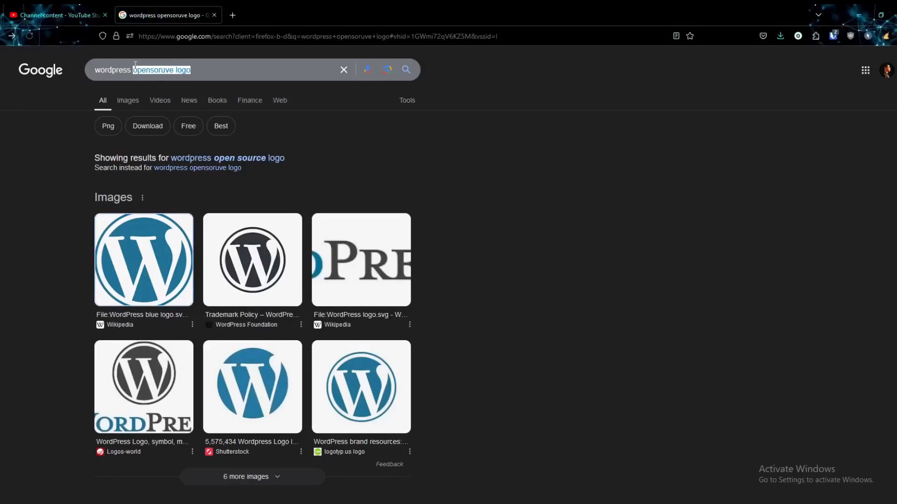
type("press pixa bay")
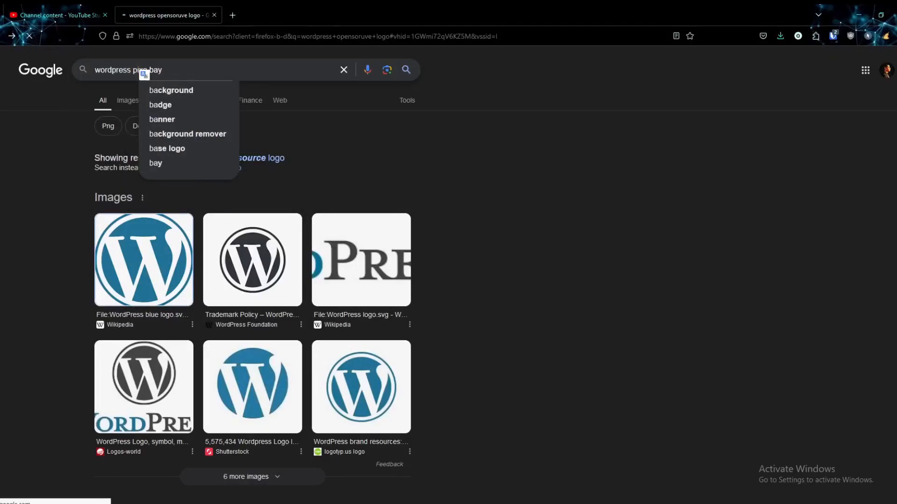
key("Return")
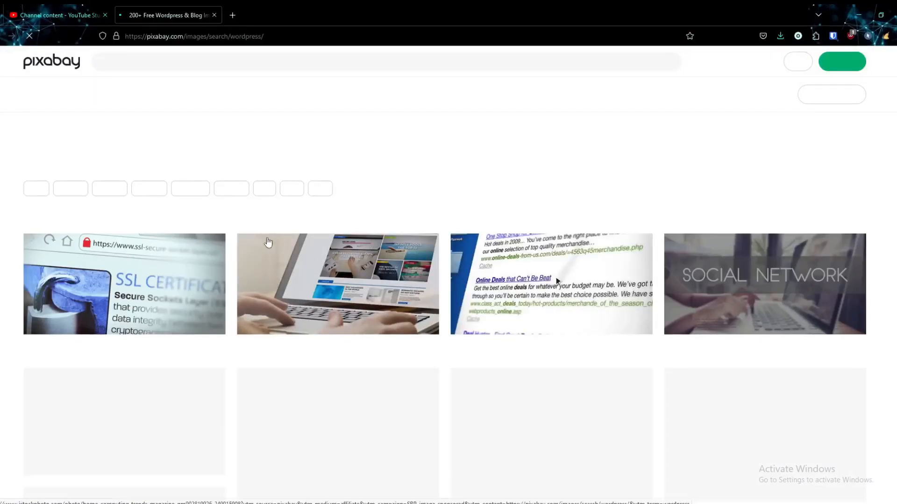
Step: Browse Pixabay's WordPress images and open the photo of a hand holding the round blue WordPress logo
scroll(207, 245, "down", 4)
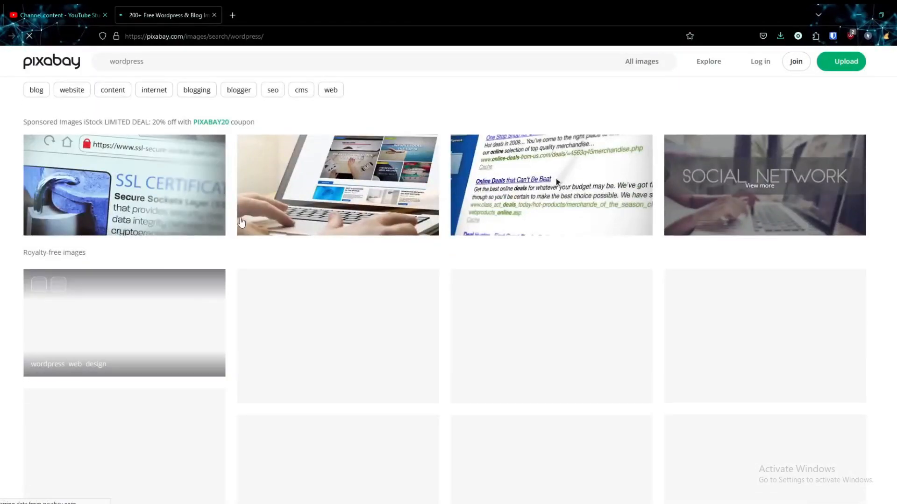
scroll(417, 274, "down", 2)
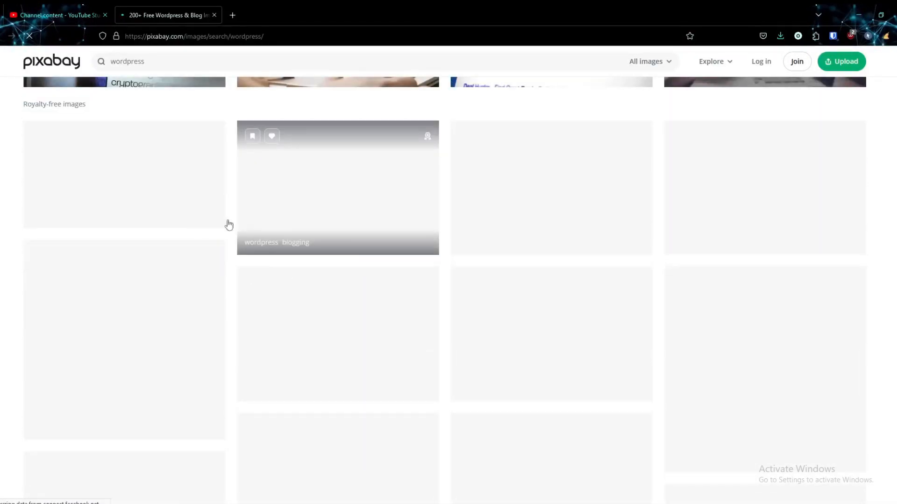
scroll(283, 382, "down", 2)
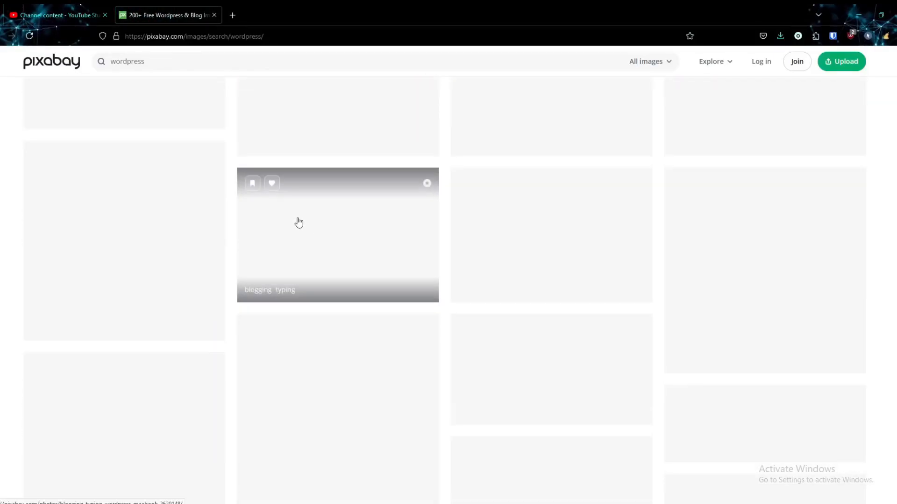
scroll(299, 221, "down", 1)
scroll(554, 231, "up", 6)
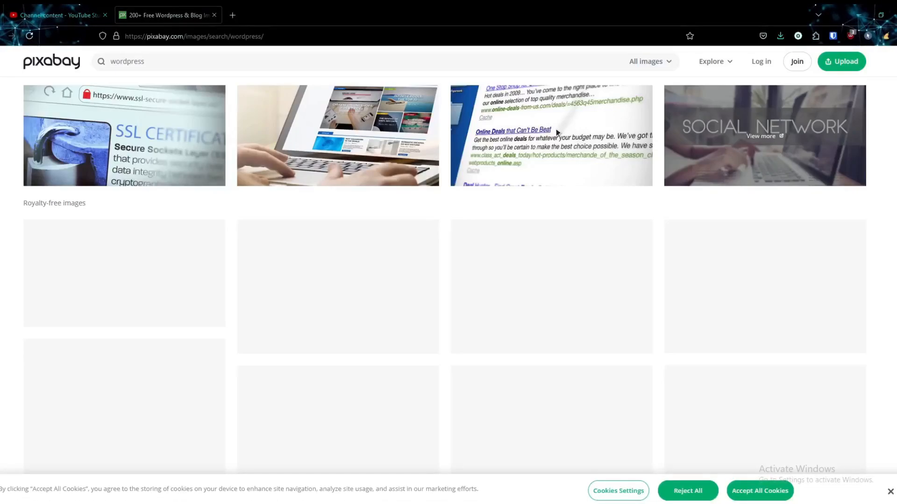
scroll(456, 233, "up", 3)
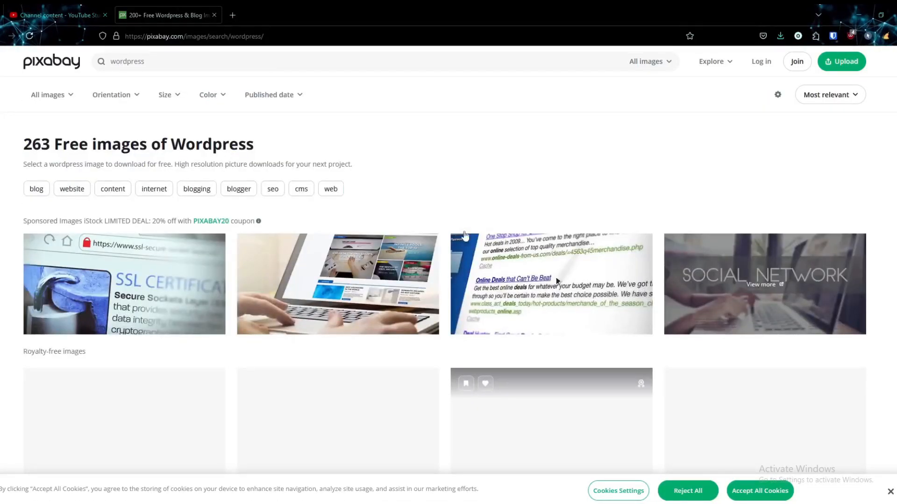
scroll(501, 290, "down", 2)
scroll(499, 275, "down", 2)
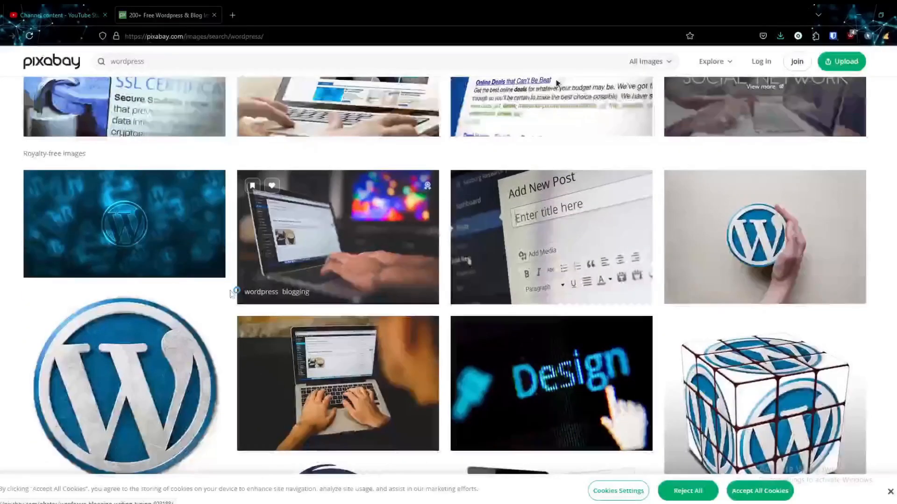
left_click(757, 216)
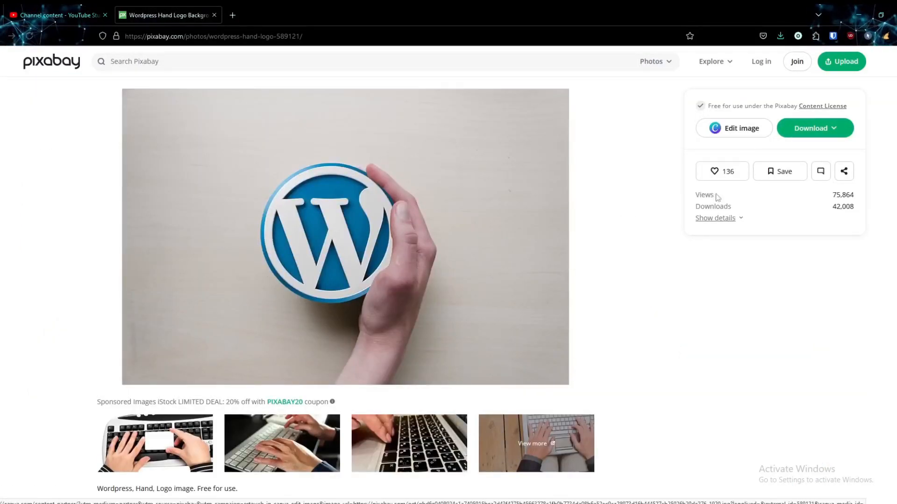
Step: Open the photo's Pixabay Content License in a separate browser tab
right_click(827, 106)
key("Escape")
middle_click(834, 116)
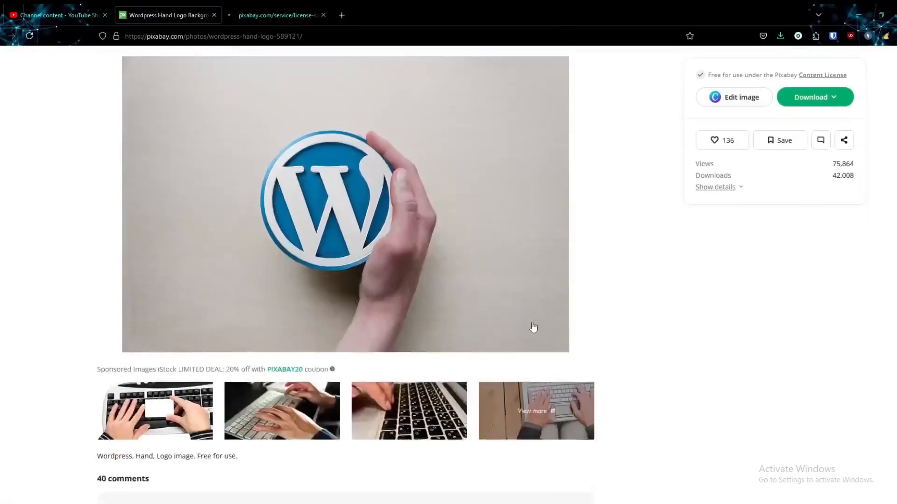
Step: Download the WordPress logo photo as a JPG at 1280×848
scroll(532, 330, "down", 4)
scroll(364, 346, "up", 3)
left_click(815, 97)
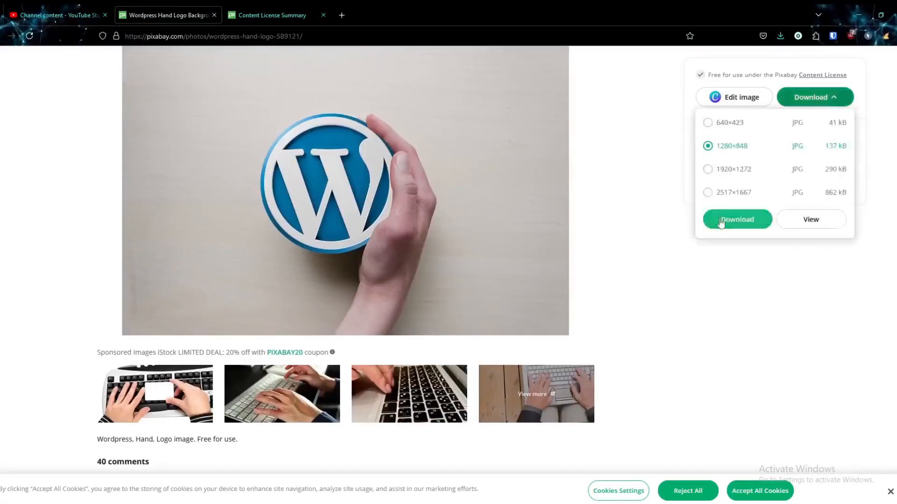
left_click(736, 220)
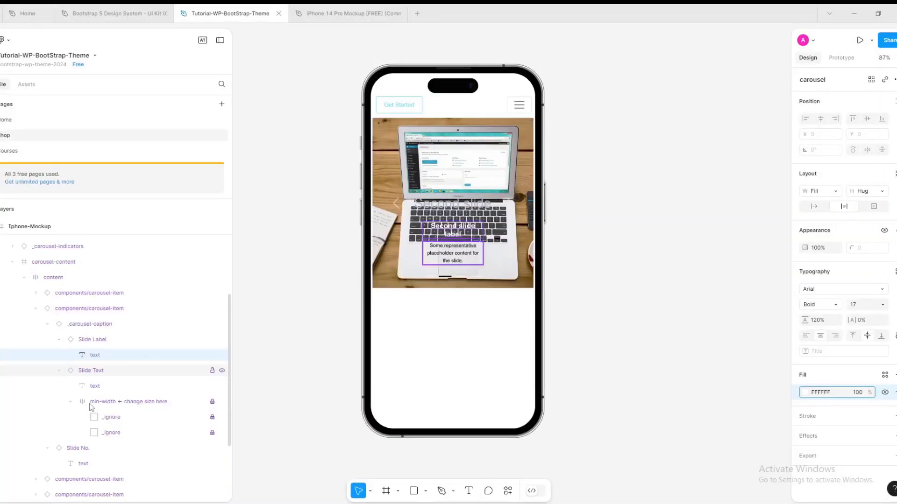
Step: Back in Figma, replace the second carousel item's fill image with wordpress-589121_1280.jpg from the Downloads folder
left_click(89, 403)
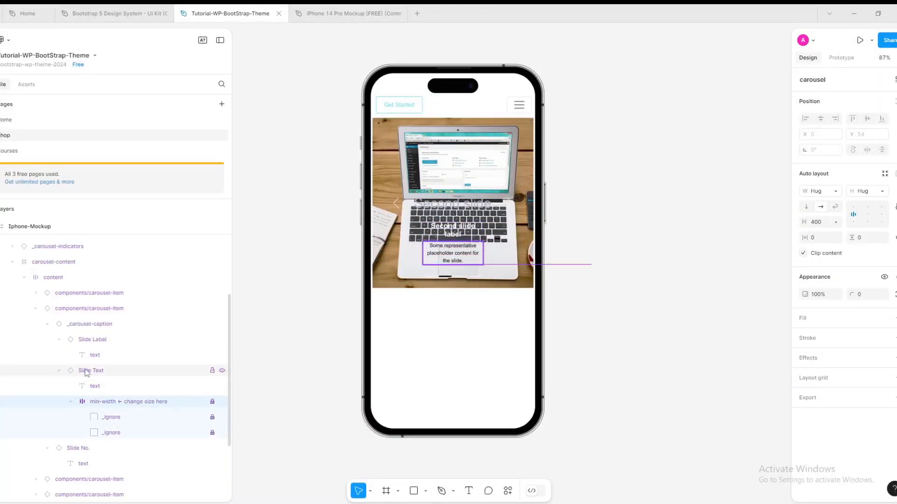
left_click(91, 308)
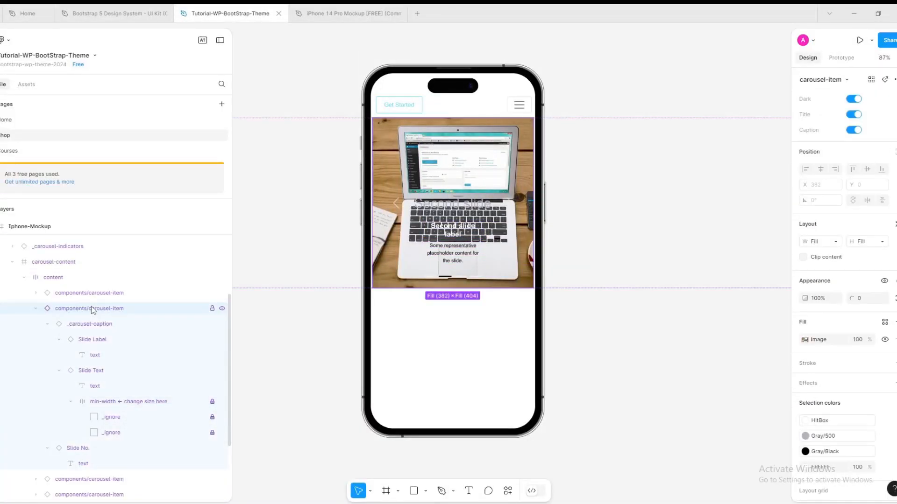
left_click(821, 340)
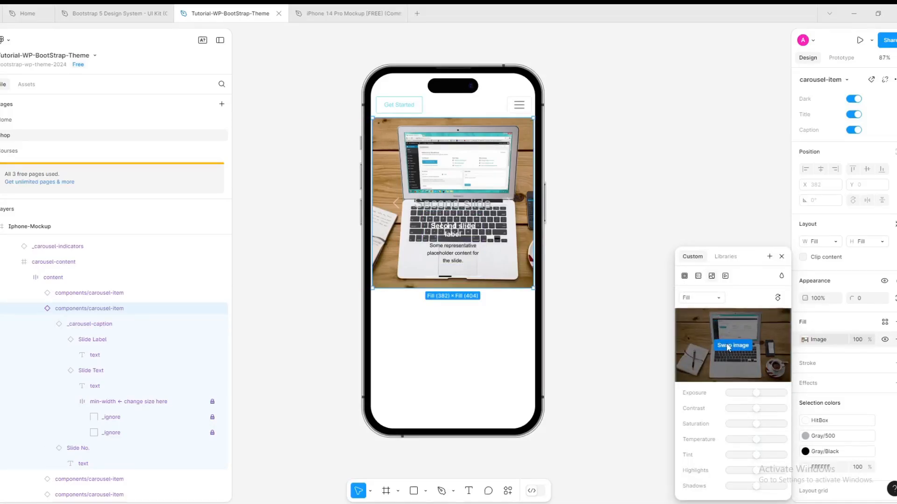
left_click(728, 347)
left_click(106, 87)
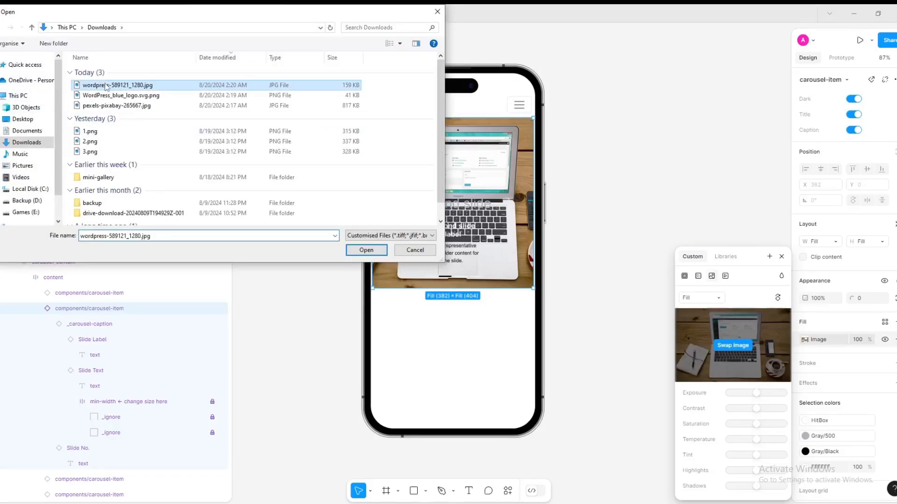
left_click(366, 250)
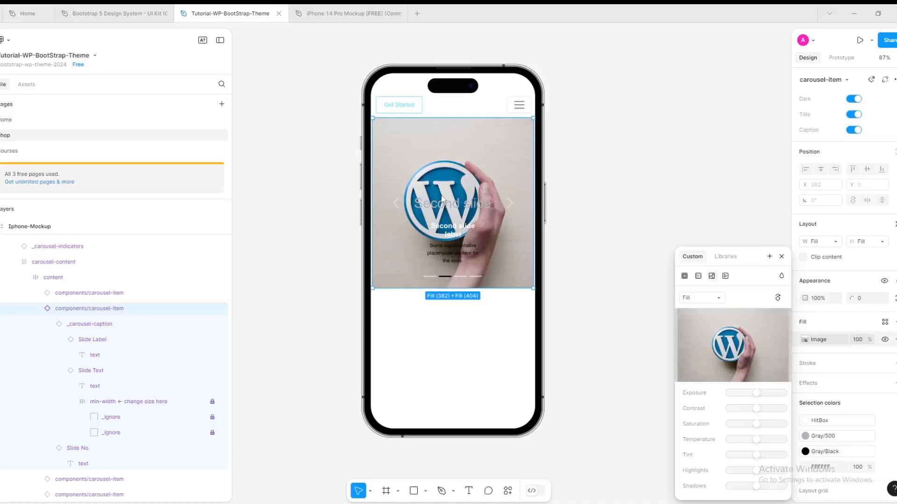
left_click(615, 259)
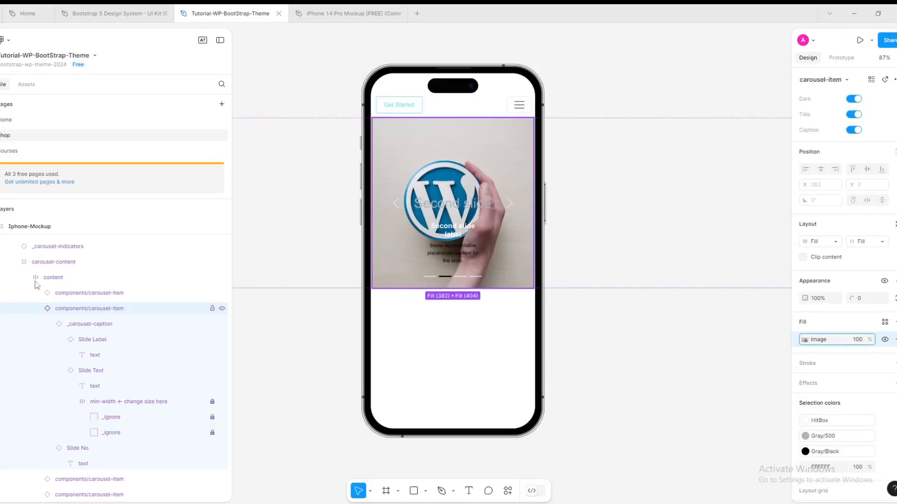
Step: Inspect the nested caption, label and text layers of the second carousel item to locate its large slide heading
left_click(93, 355)
left_click(103, 340)
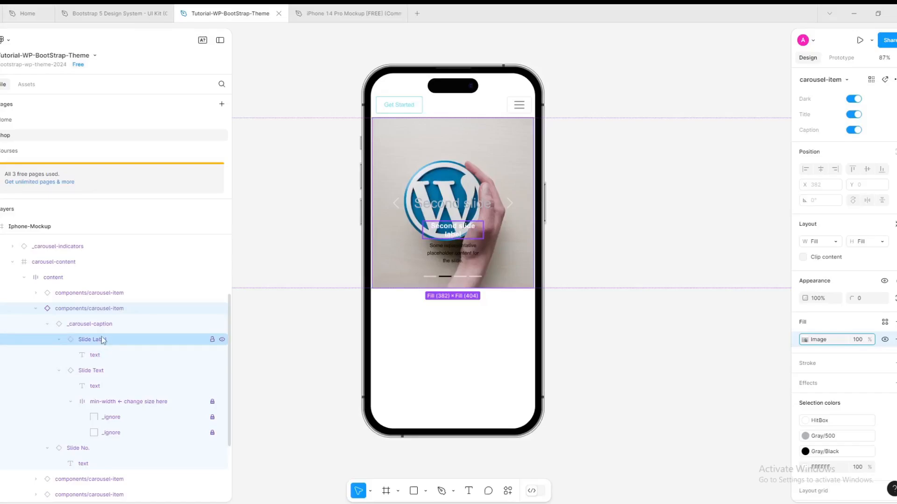
left_click(106, 324)
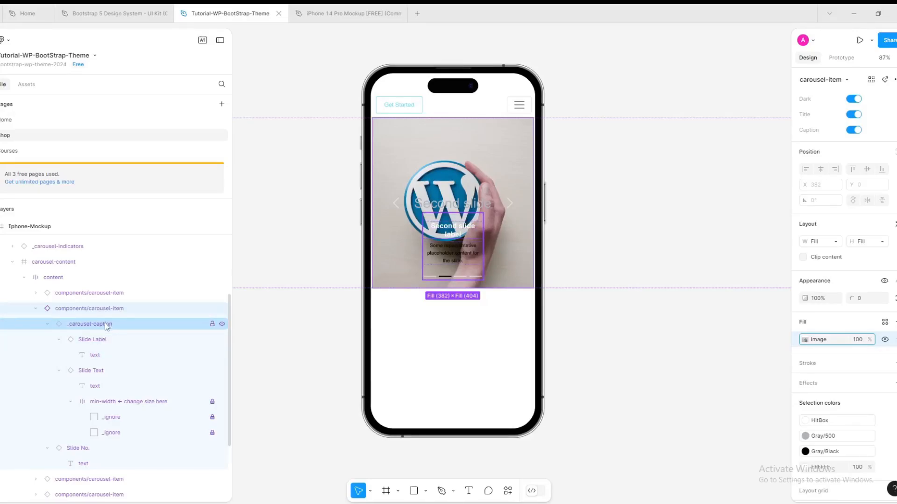
left_click(103, 387)
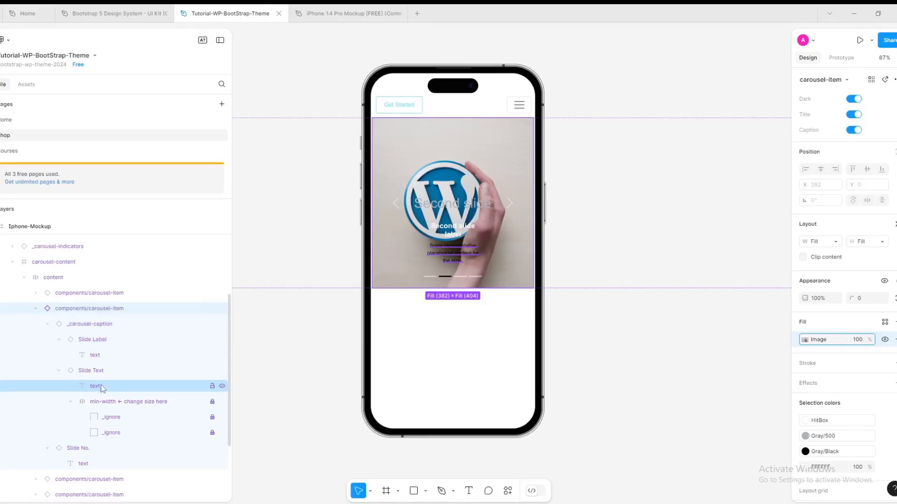
left_click(102, 401)
left_click(98, 326)
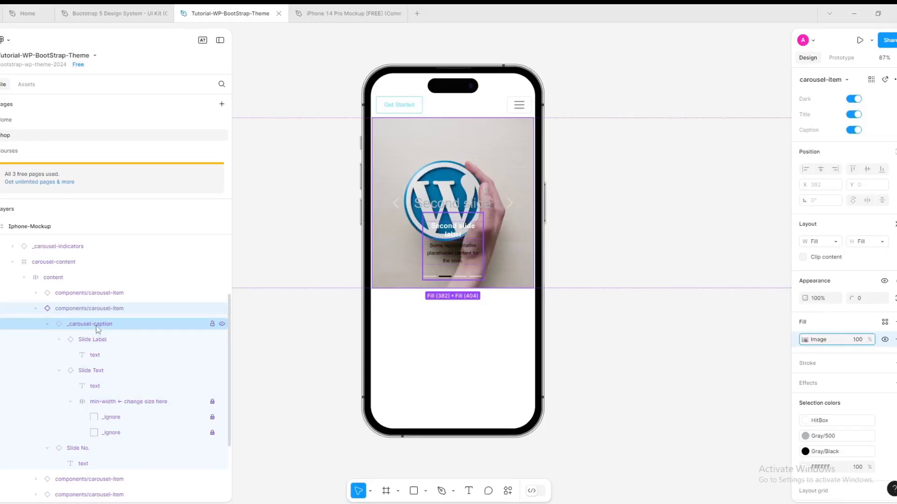
left_click(108, 306)
left_click(69, 326)
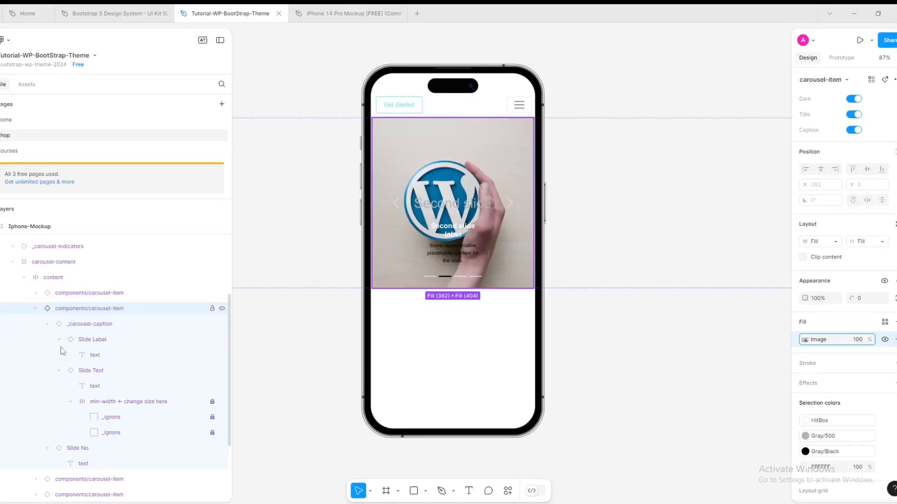
left_click(91, 354)
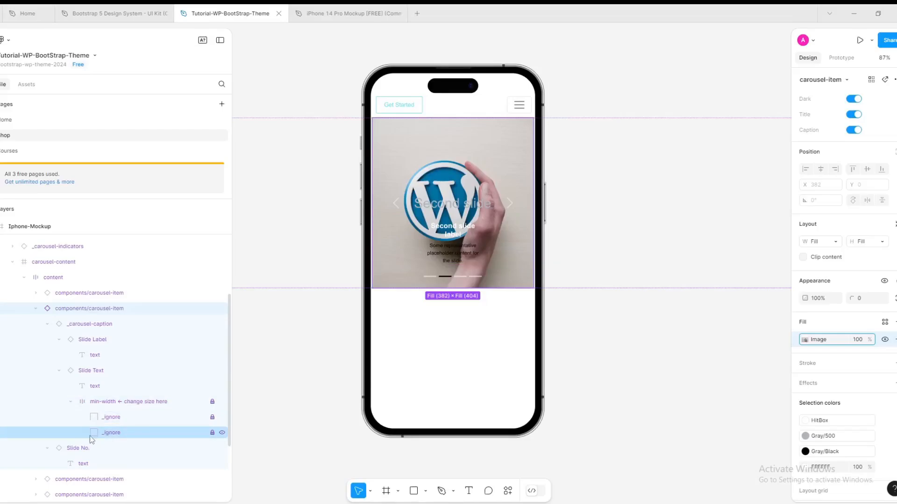
Step: Set the fill of the second carousel item's Slide No. text to FFFFFF
left_click(82, 464)
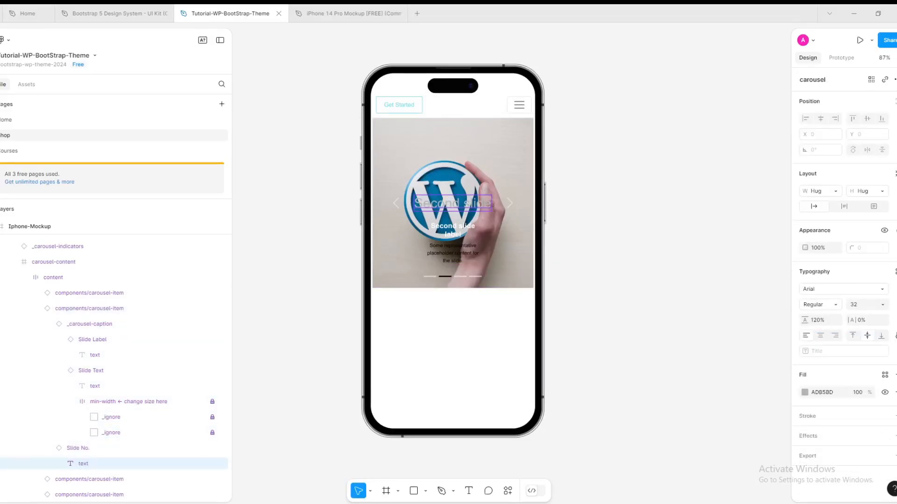
left_click(804, 392)
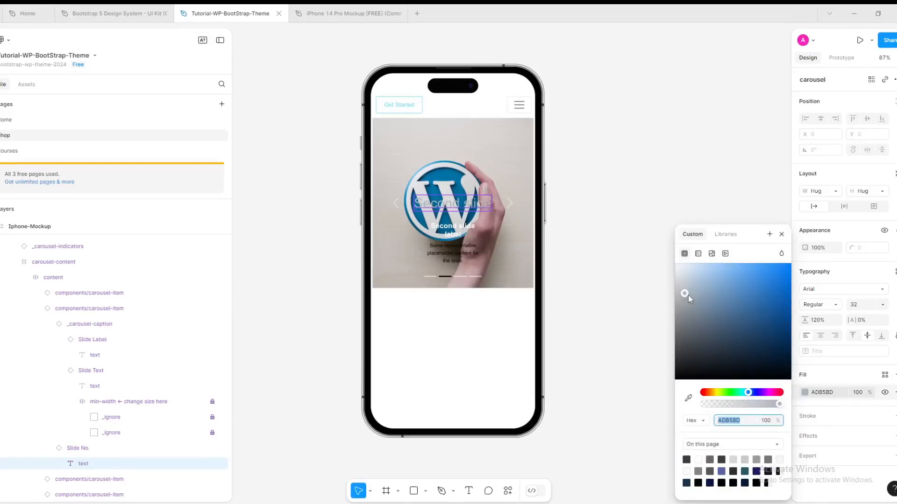
type("FFFFFF")
key("Return")
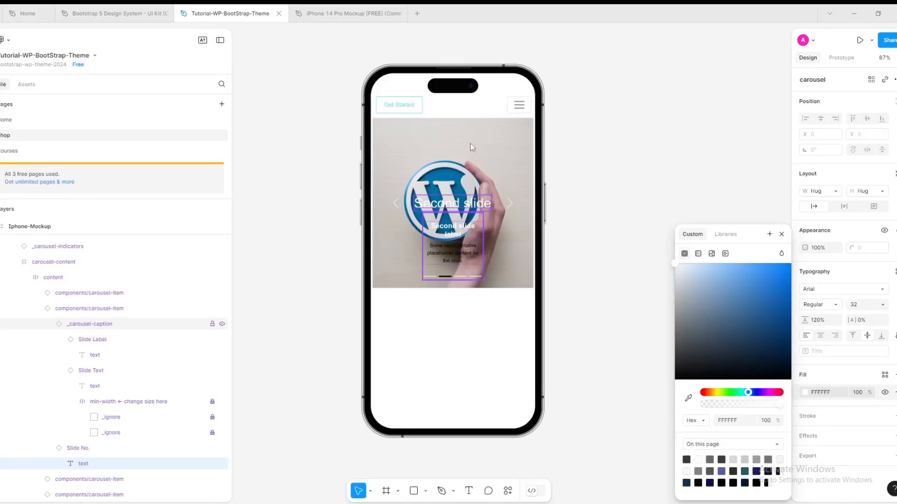
key("Escape")
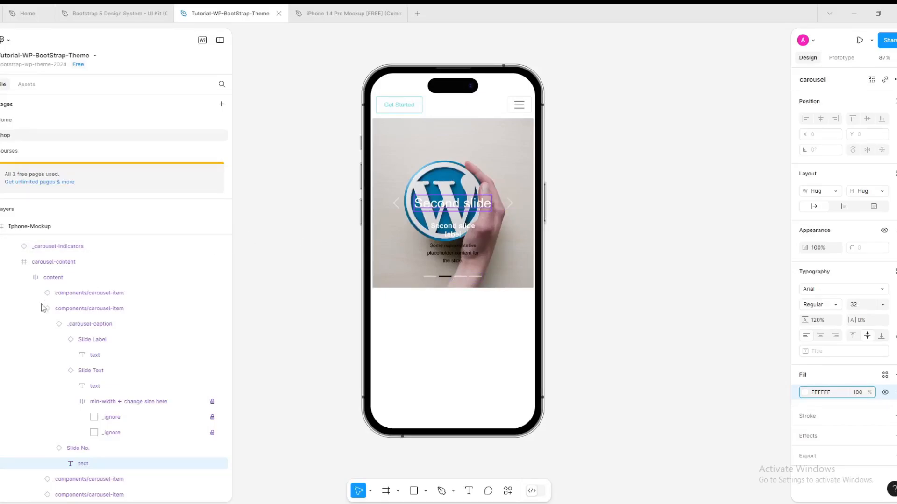
Step: Collapse the carousel-content layer, browse the theme file's library assets matching "c", and clear the search
left_click(14, 265)
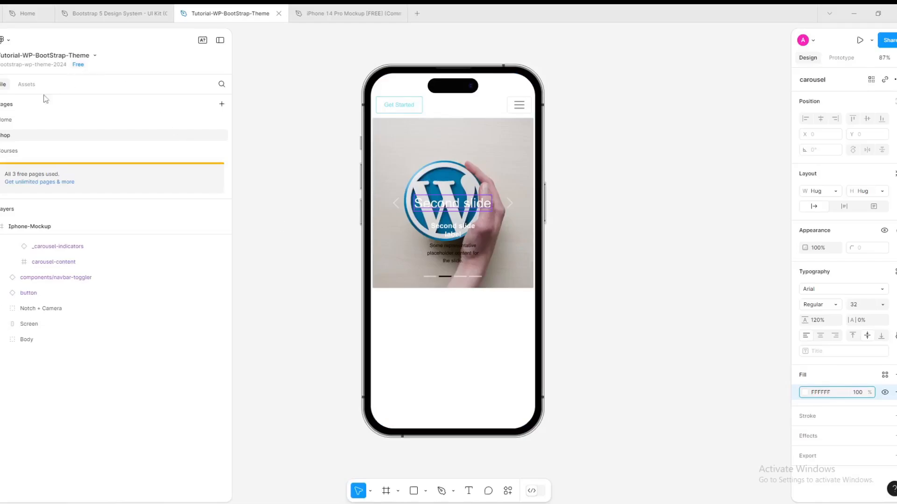
left_click(26, 83)
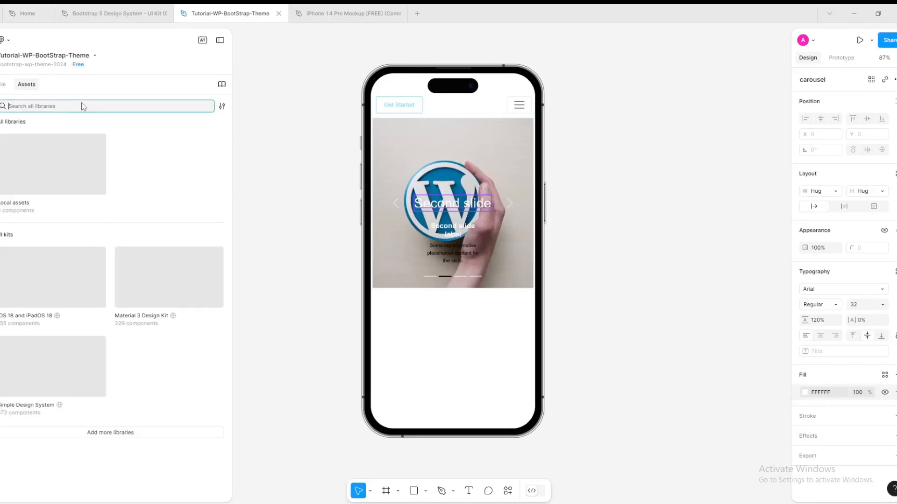
type("c")
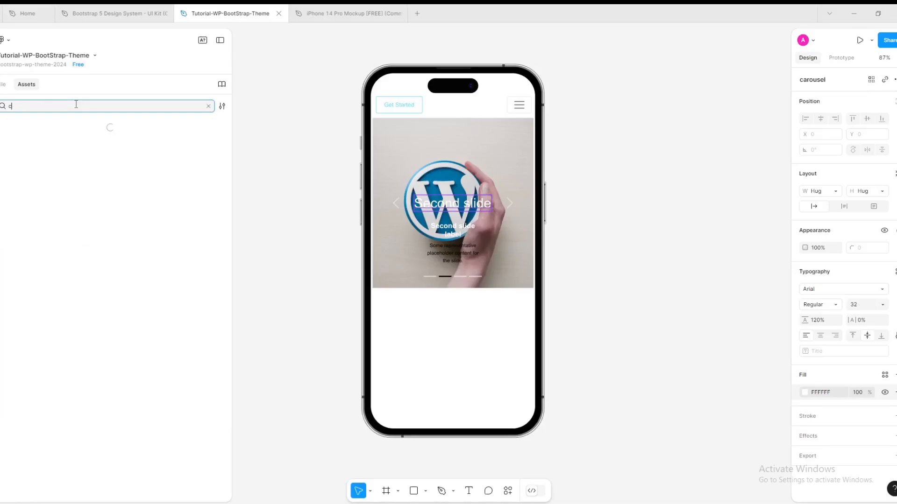
left_click(3, 84)
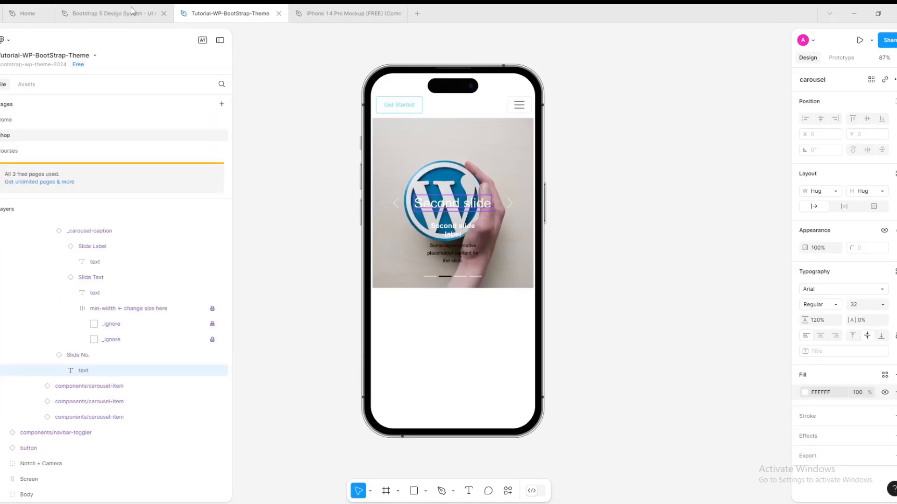
left_click(27, 85)
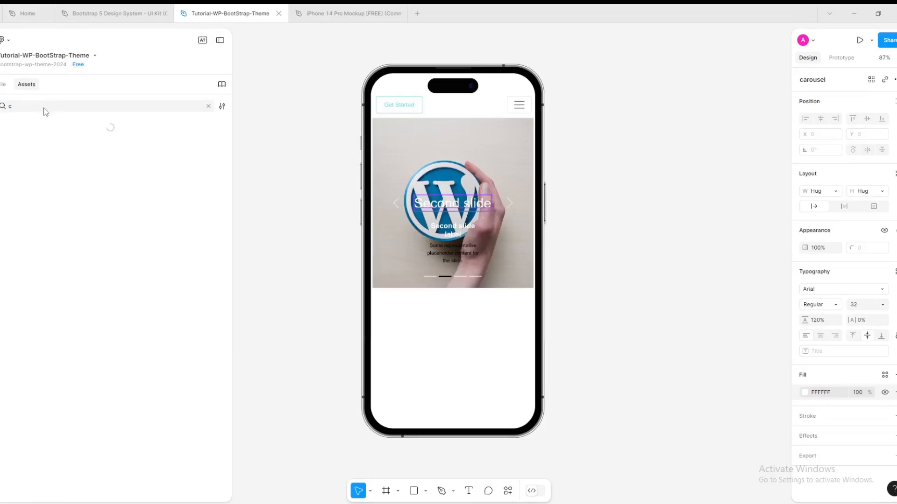
double_click(44, 108)
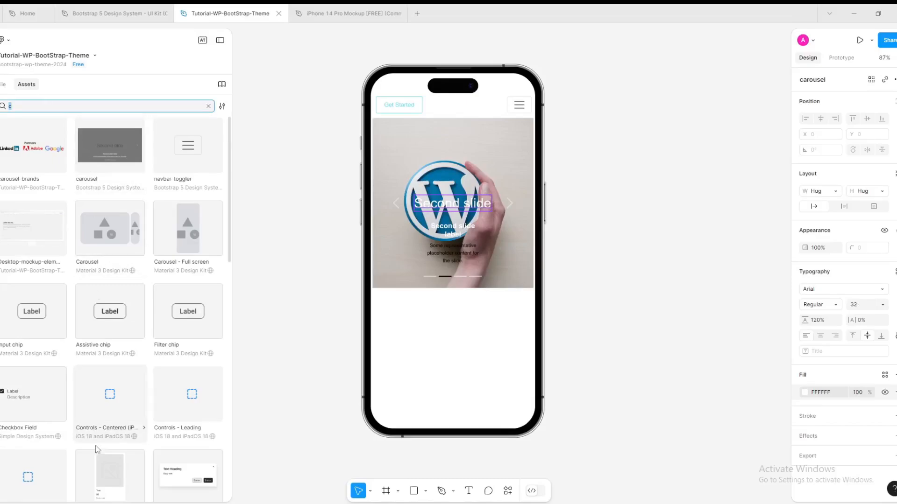
scroll(185, 306, "down", 3)
scroll(187, 306, "down", 7)
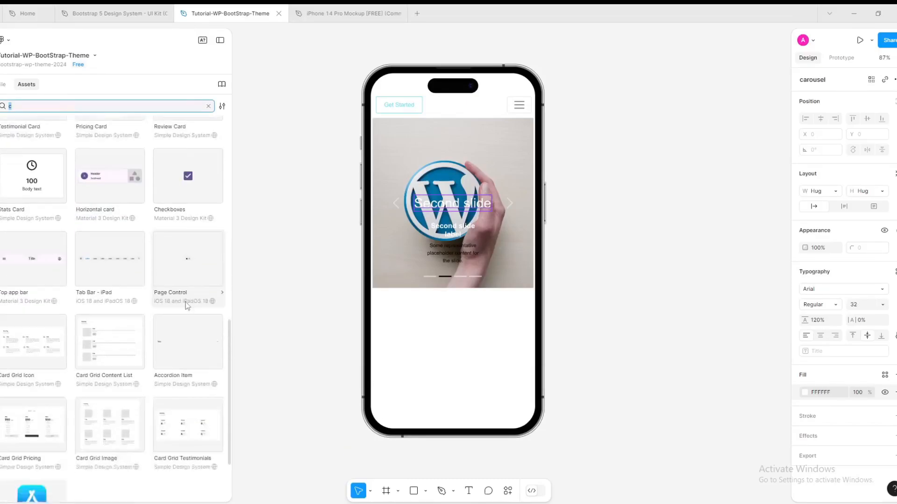
key("BackSpace")
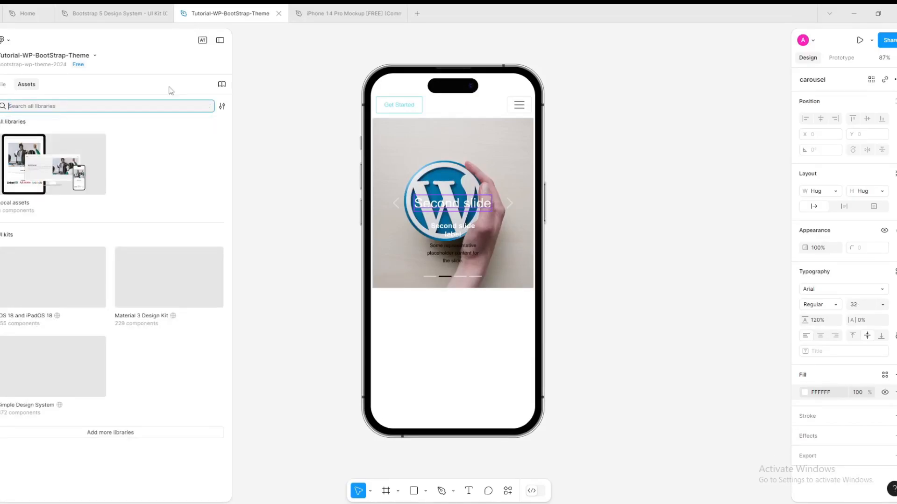
Step: In the Bootstrap 5 Design System UI kit file, search the assets for "card" and go to the card's main component
left_click(125, 14)
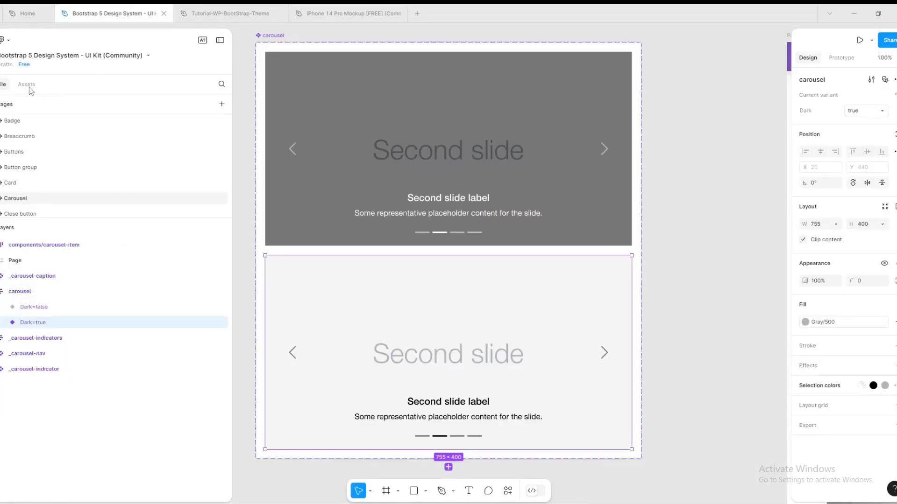
left_click(28, 85)
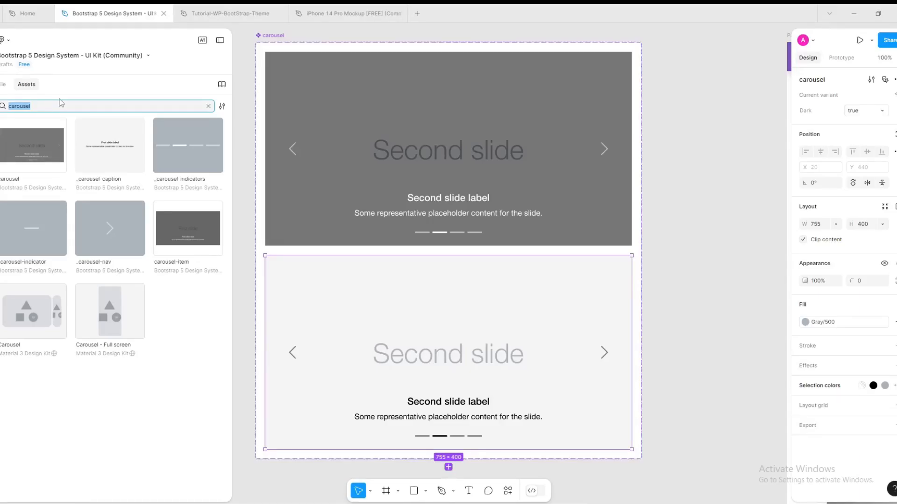
type("card")
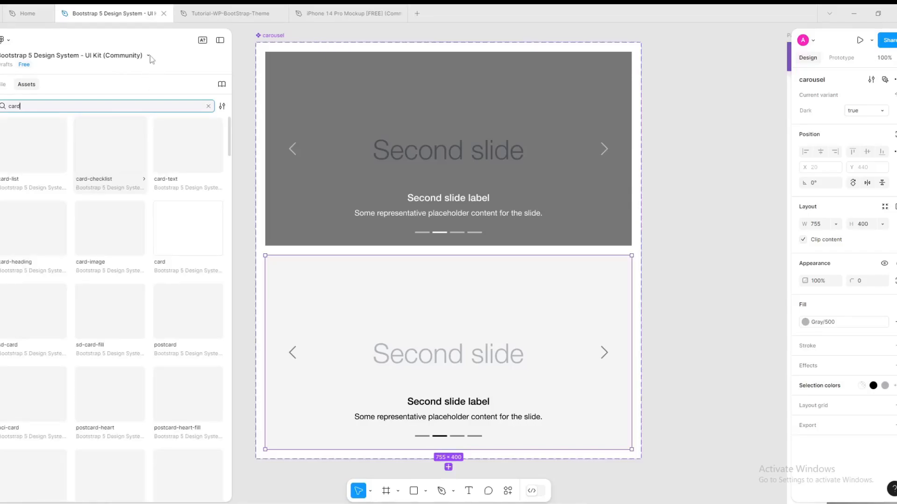
right_click(179, 230)
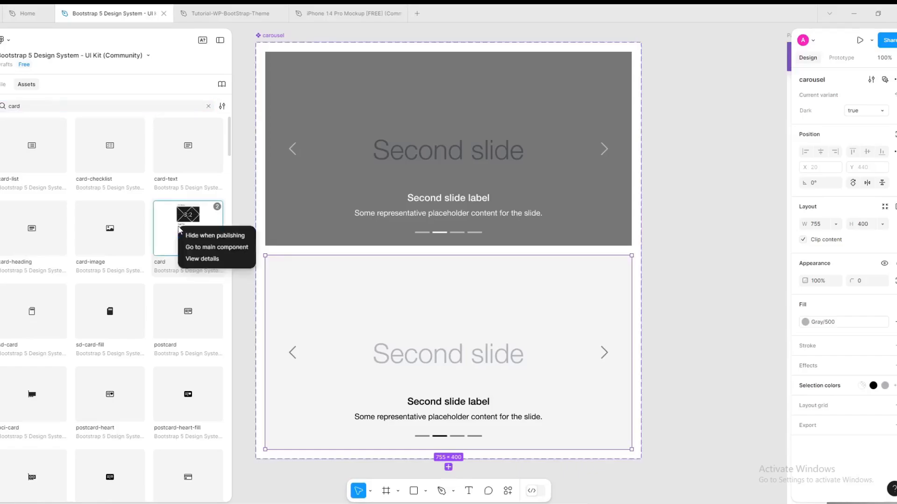
left_click(224, 248)
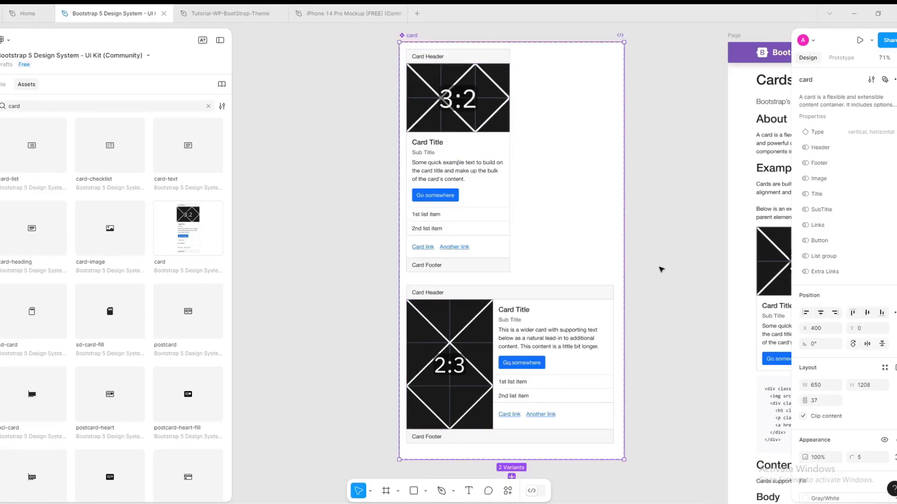
Step: Select the vertical card variant and examine the basic card under Example on the adjacent Cards documentation page
scroll(661, 270, "down", 2)
scroll(661, 269, "down", 1)
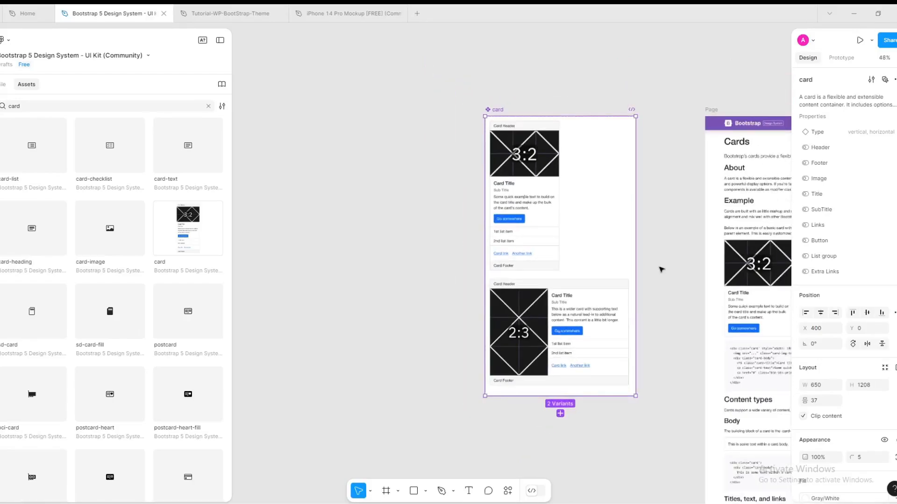
left_click(640, 263)
left_click_drag(659, 268, 557, 256)
left_click_drag(833, 502, 843, 501)
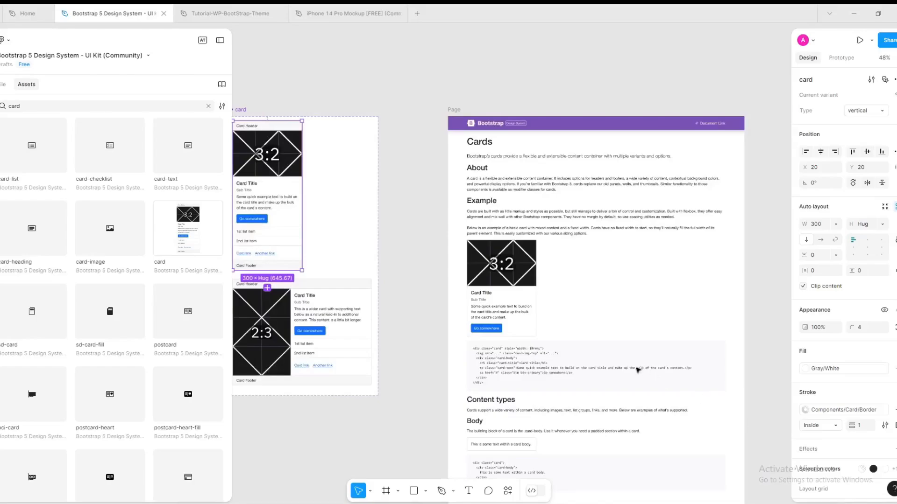
scroll(624, 366, "up", 3)
scroll(624, 366, "up", 3)
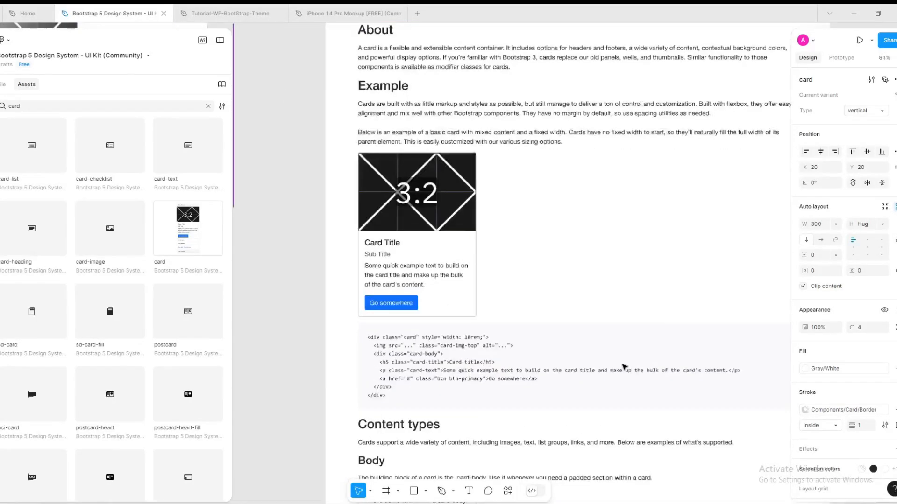
scroll(624, 364, "up", 1)
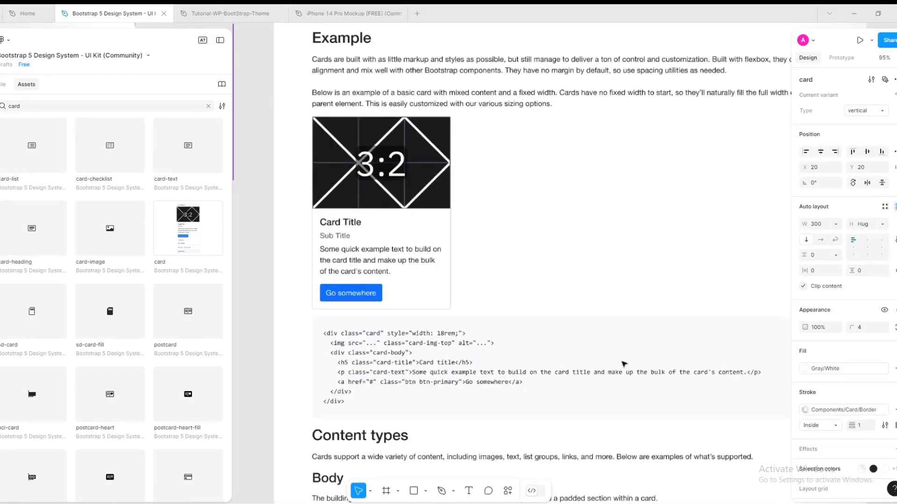
Step: Examine the Cards documentation page's examples from Content types through Kitchen sink to Header and footer
scroll(658, 252, "down", 1)
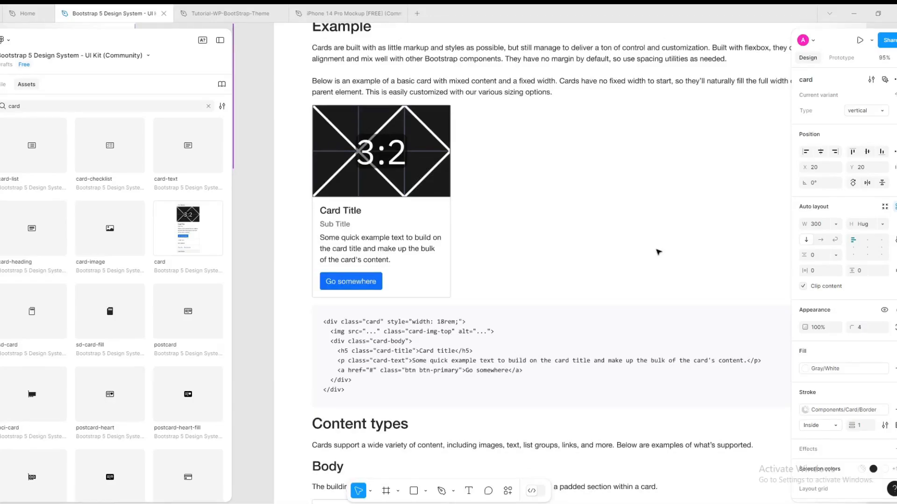
scroll(658, 259, "down", 1)
scroll(656, 258, "down", 10)
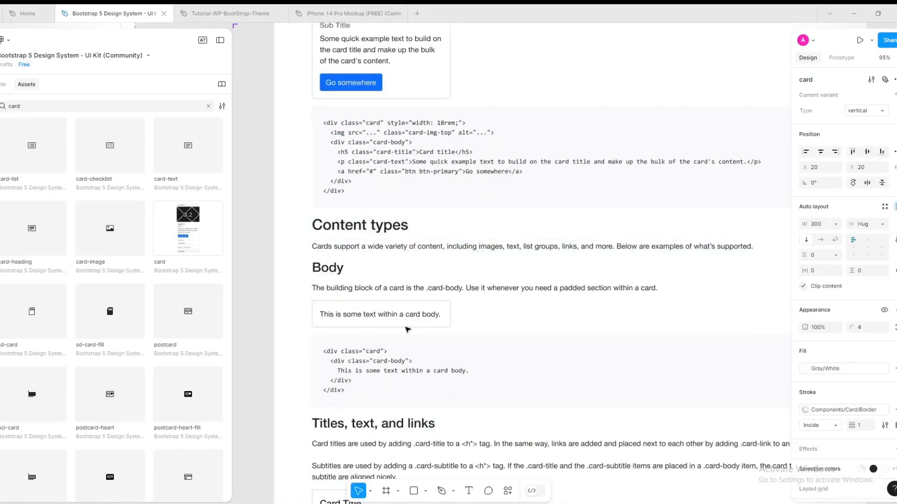
scroll(545, 272, "down", 1)
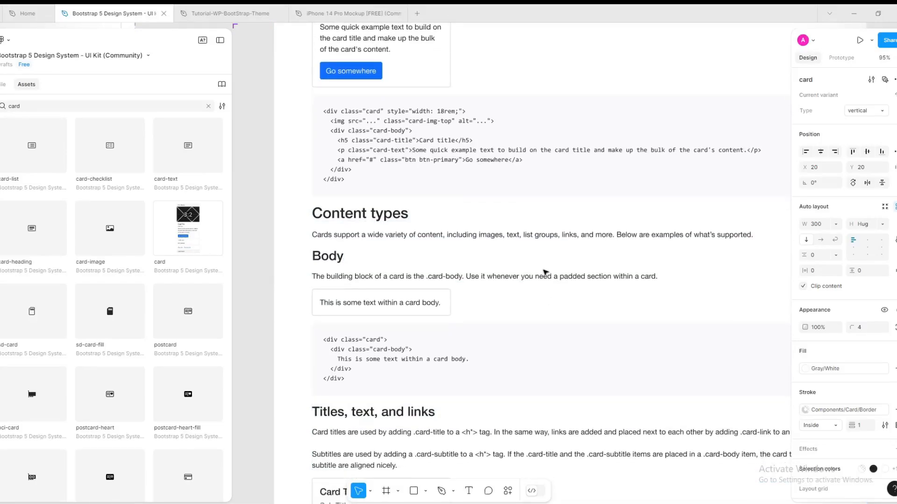
scroll(545, 272, "down", 10)
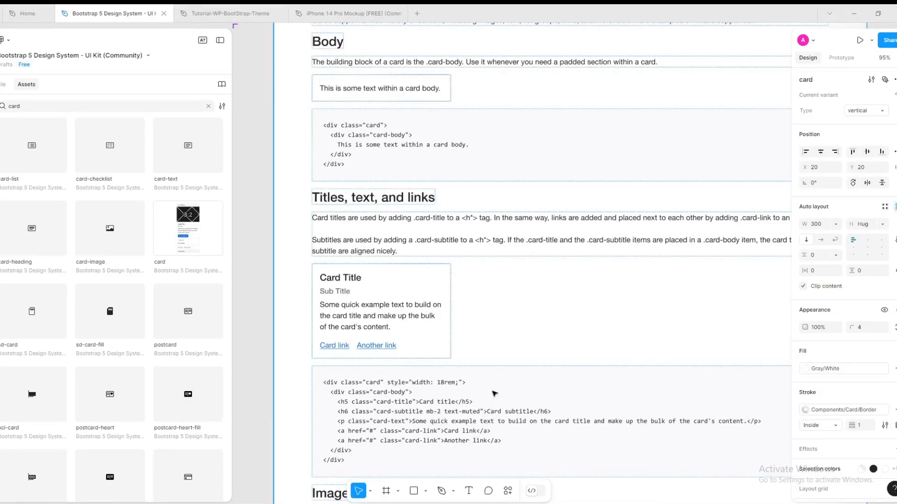
scroll(460, 415, "down", 6)
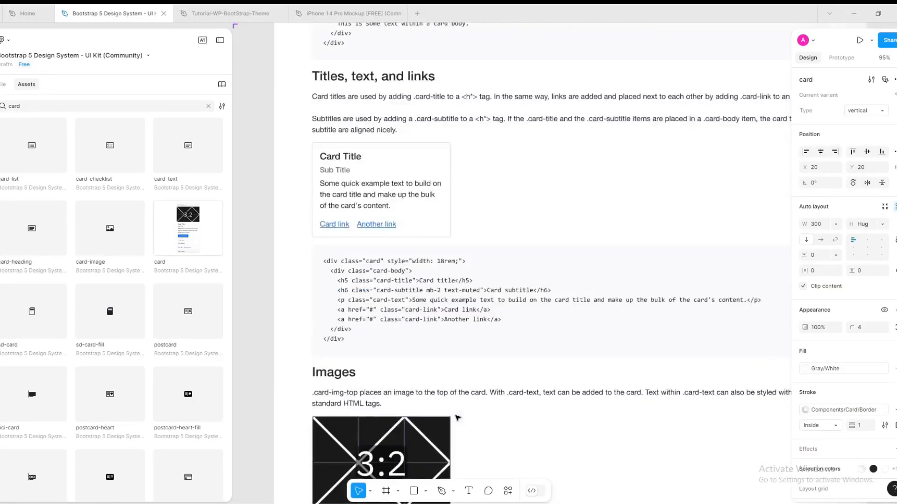
scroll(451, 379, "down", 10)
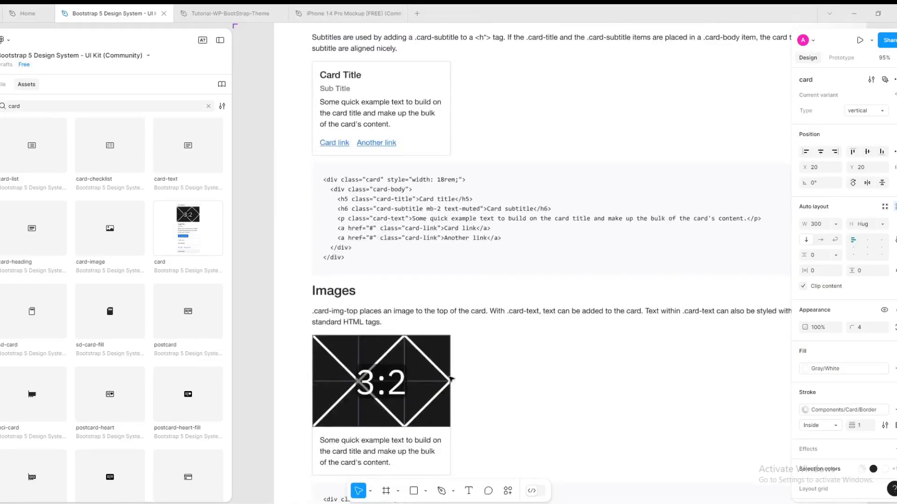
scroll(451, 380, "down", 15)
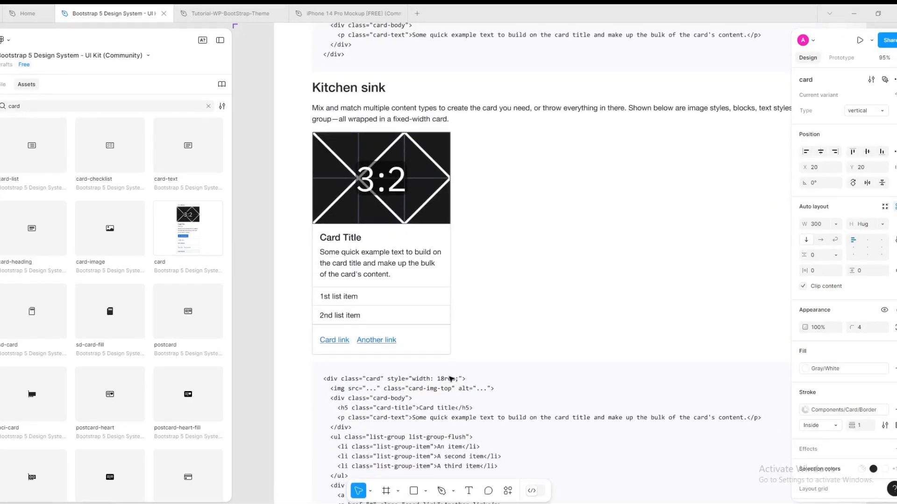
scroll(451, 379, "down", 4)
scroll(451, 379, "down", 11)
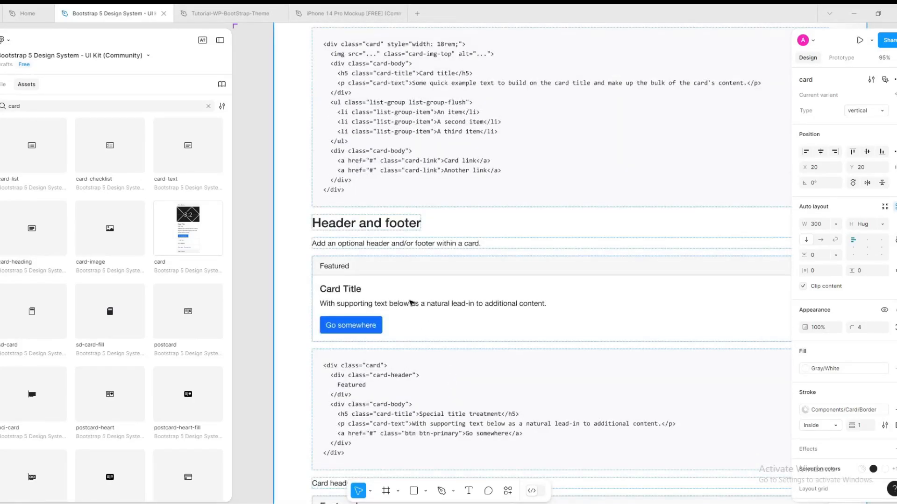
scroll(410, 303, "down", 10)
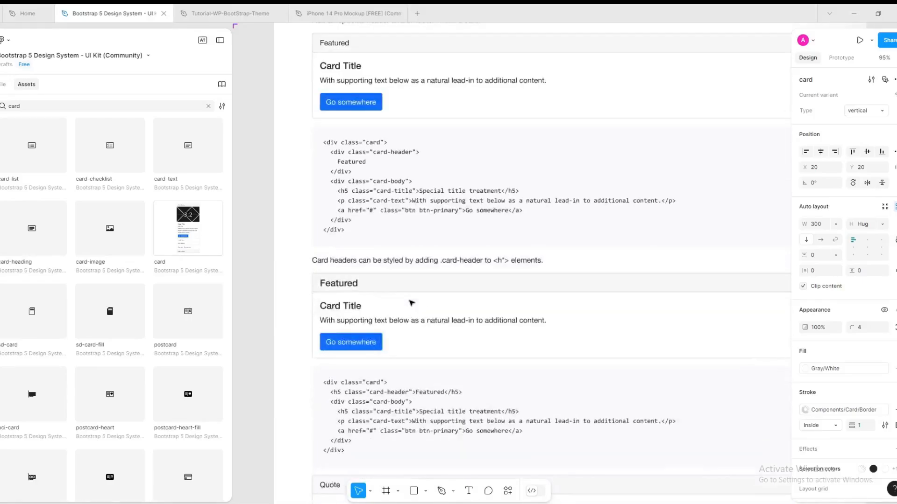
scroll(411, 303, "up", 14)
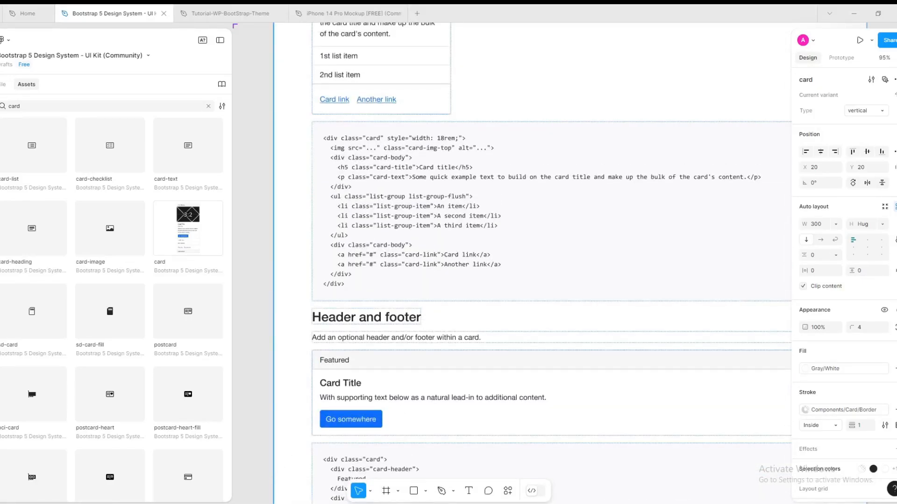
Step: Return to the card component set beside the documentation page and examine its vertical variant up close
scroll(428, 161, "left", 10)
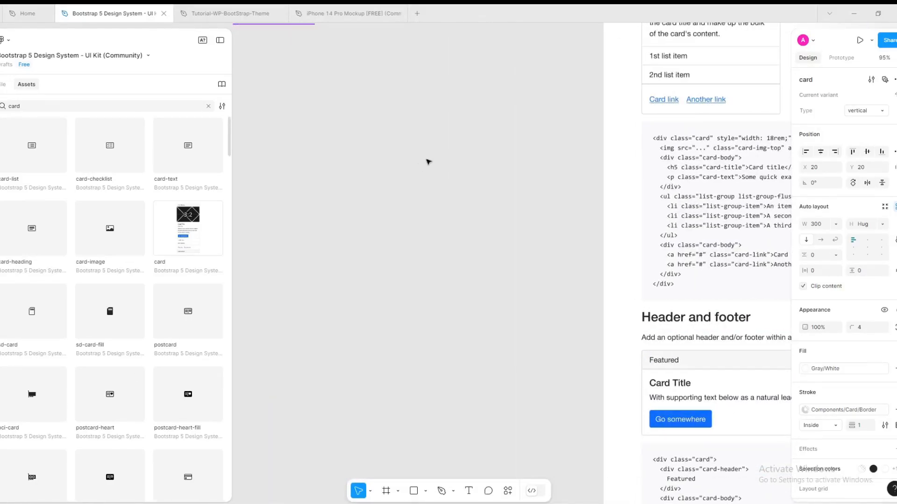
scroll(339, 160, "down", 5)
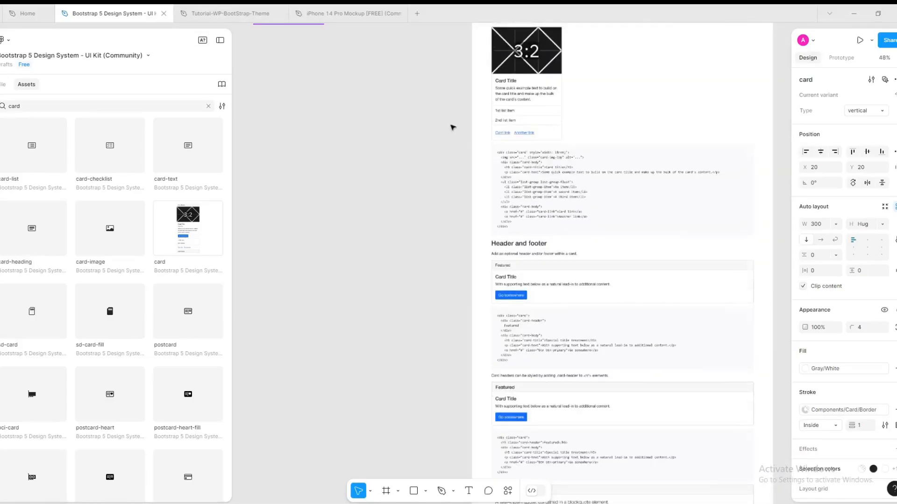
scroll(334, 156, "up", 5)
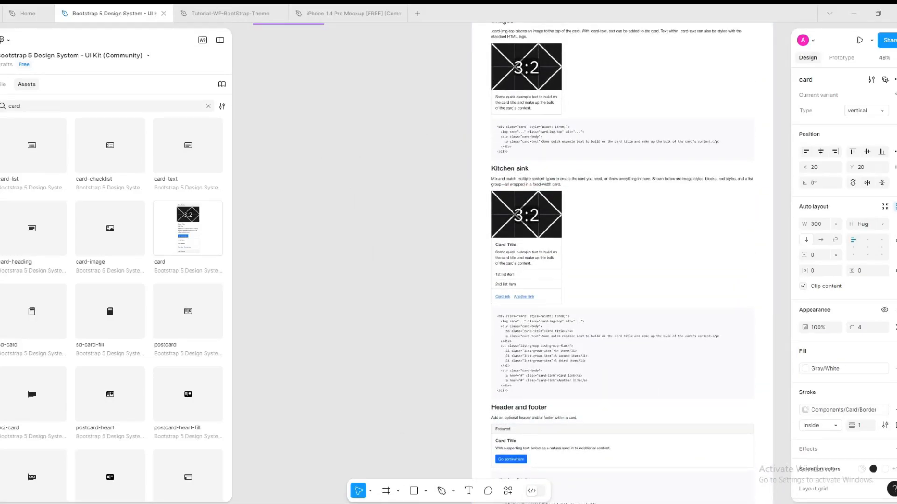
scroll(381, 307, "down", 3)
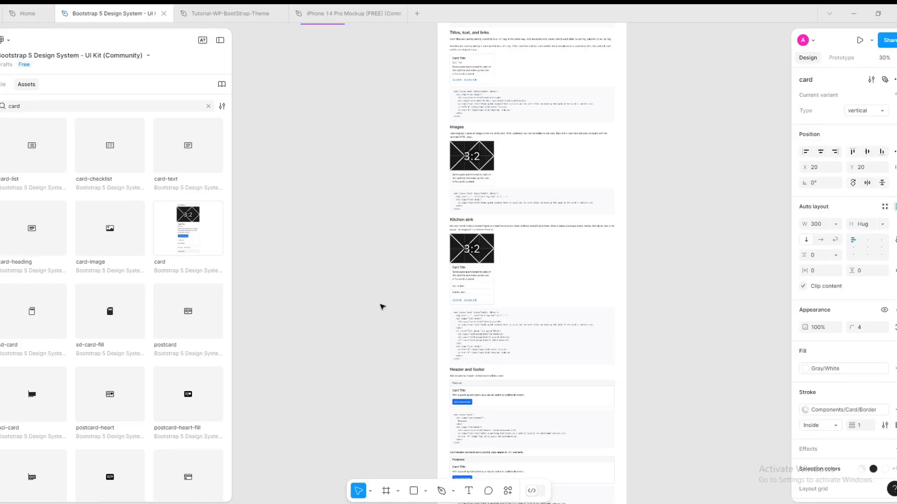
scroll(386, 224, "down", 1)
scroll(386, 225, "up", 5)
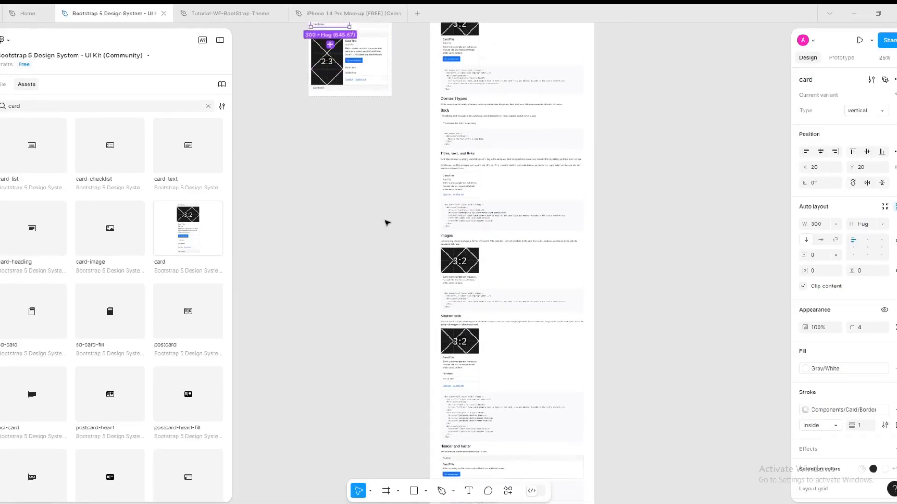
scroll(387, 223, "up", 6)
scroll(290, 136, "up", 1)
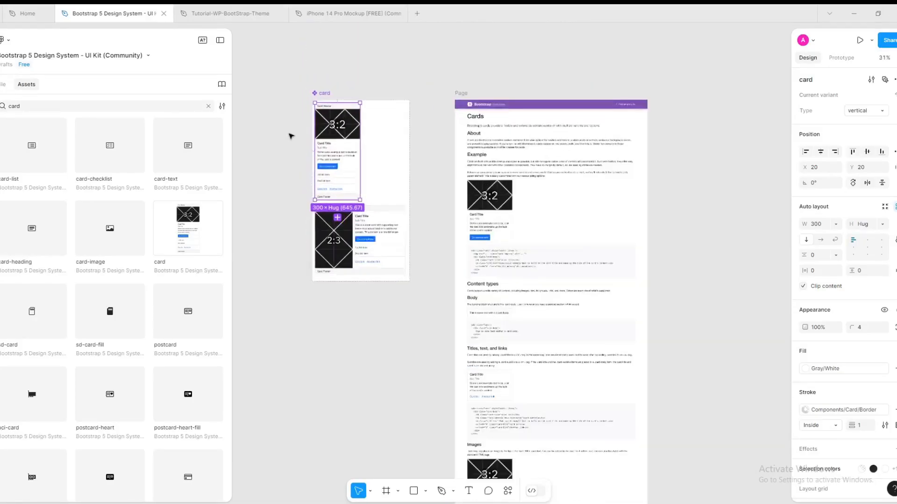
scroll(290, 136, "up", 4)
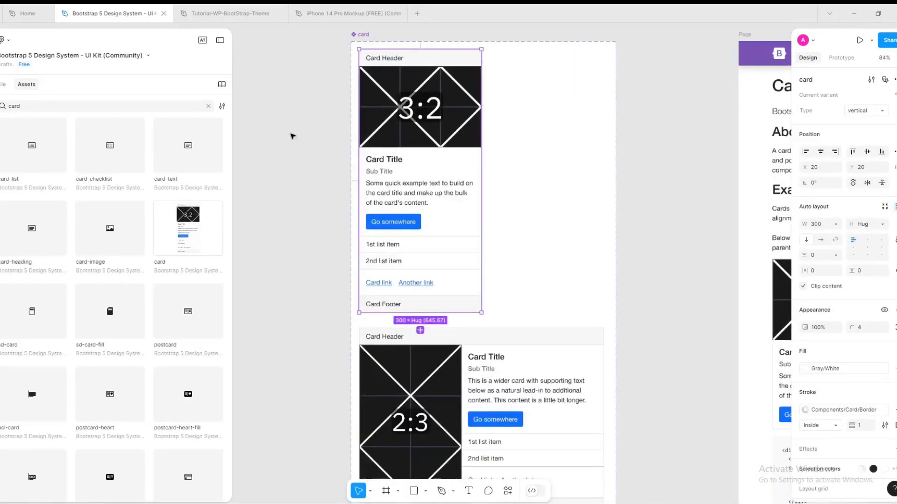
scroll(290, 135, "up", 2)
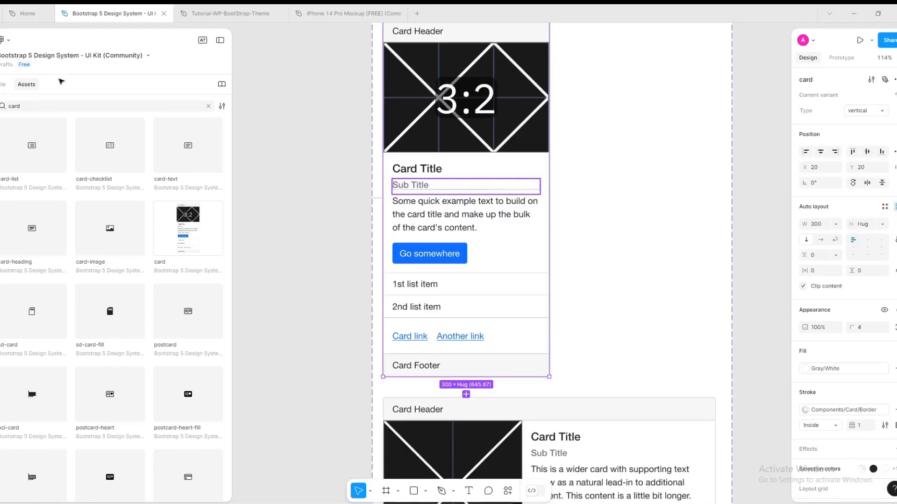
Step: Copy the vertical card variant and paste it into the Iphone-Mockup frame on the Shop page of the Tutorial-WP-BootStrap-Theme file
left_click(4, 86)
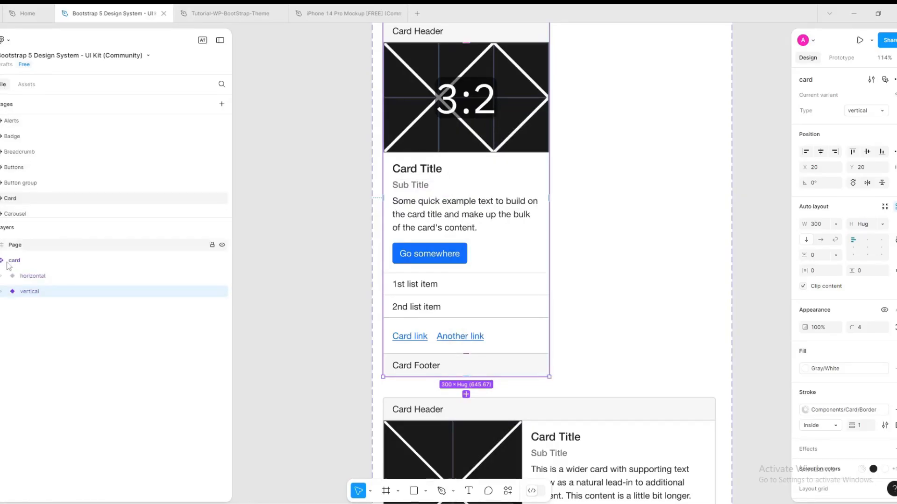
right_click(36, 294)
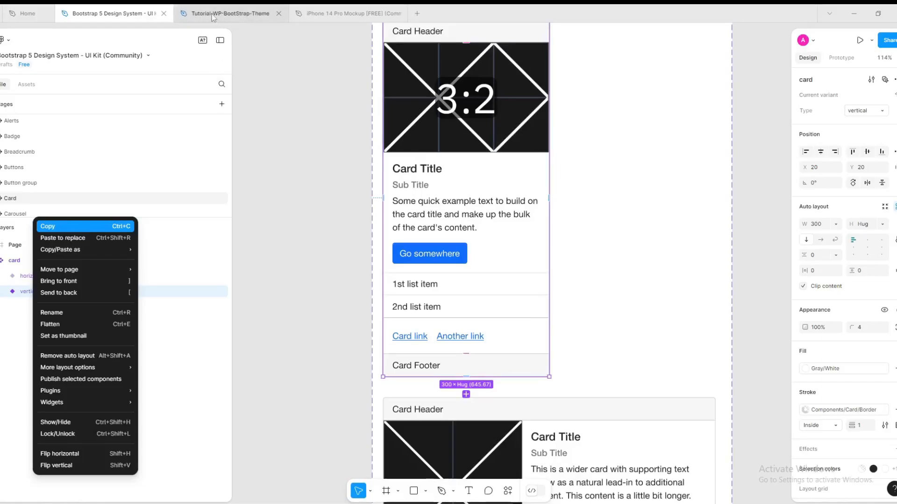
mouse_move(211, 13)
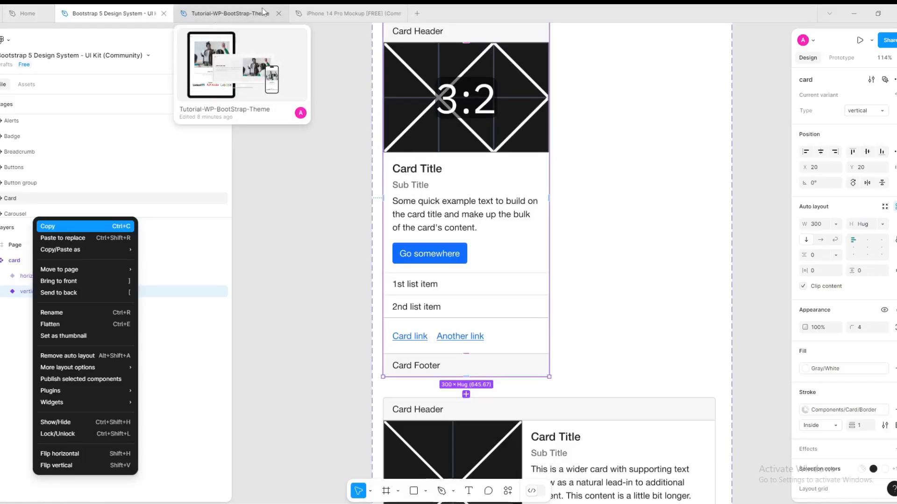
left_click(229, 13)
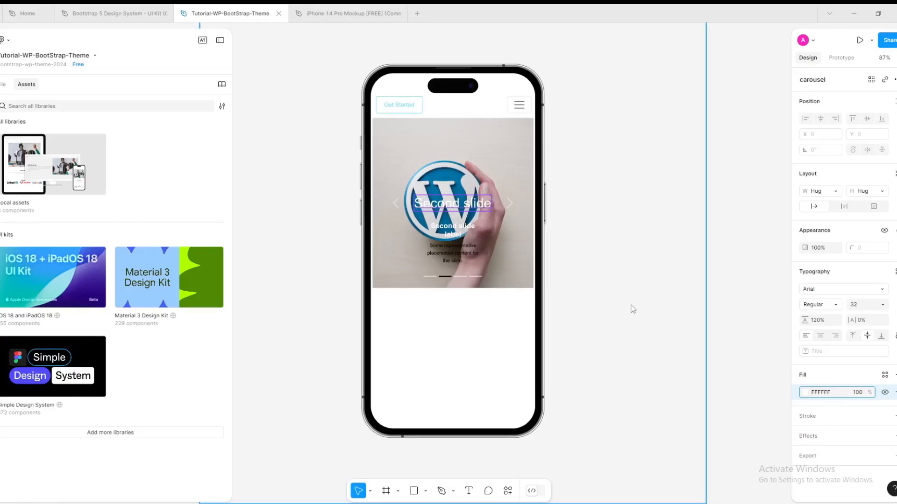
left_click(3, 85)
key("ctrl+v")
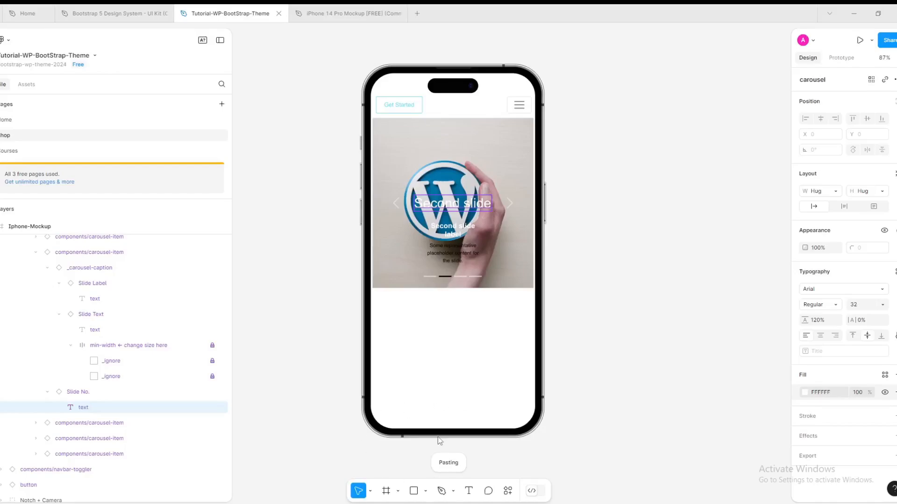
Step: Hide the footer, subtitle and list group of the pasted card
scroll(167, 351, "down", 3)
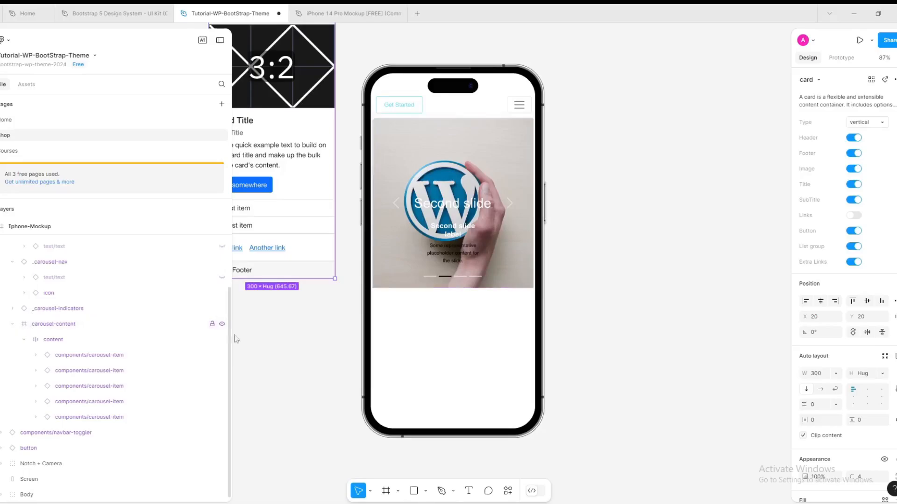
scroll(318, 125, "up", 1)
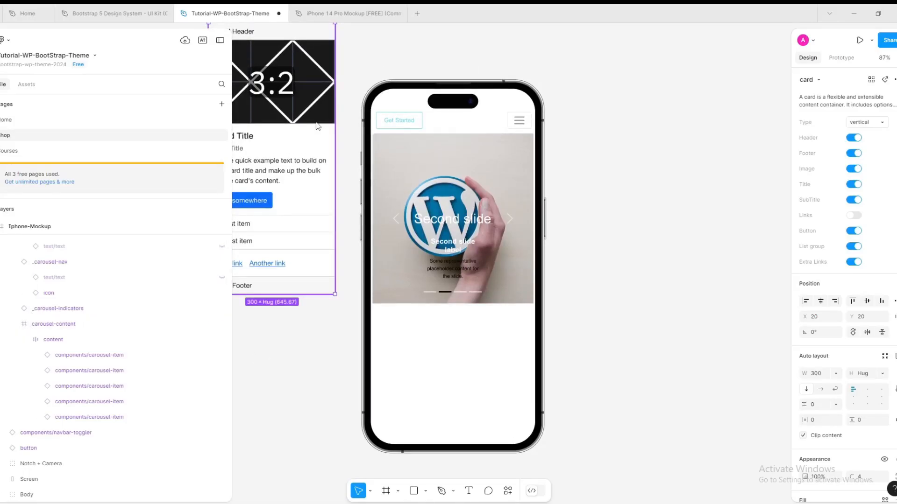
scroll(318, 125, "down", 3)
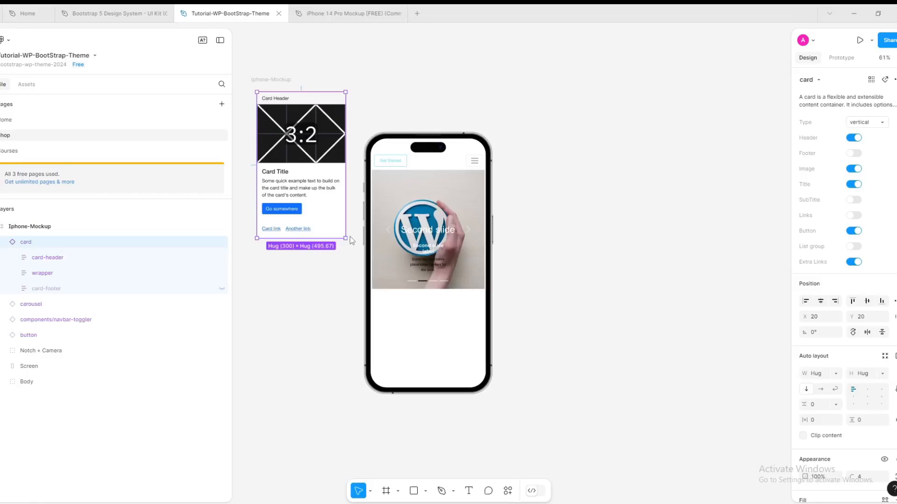
Step: Centre the card horizontally in the Iphone-Mockup frame and move it down below the carousel to Y 712
left_click(823, 302)
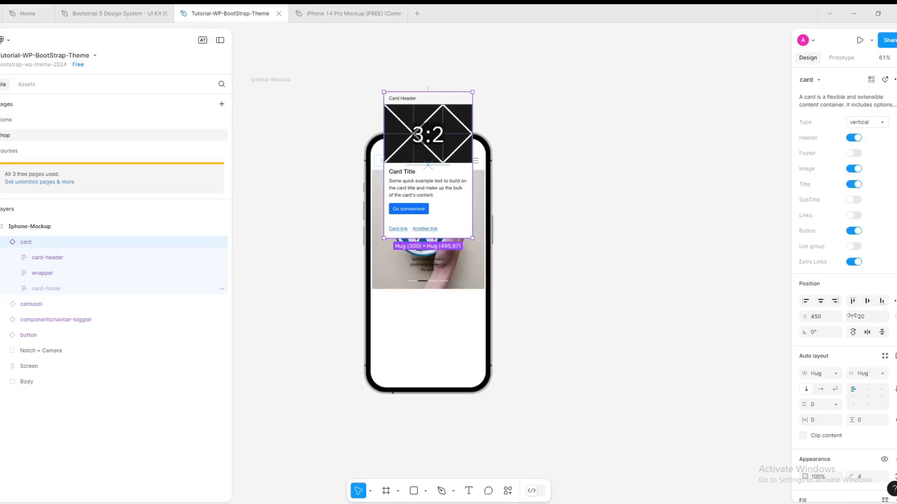
left_click_drag(851, 316, 580, 275)
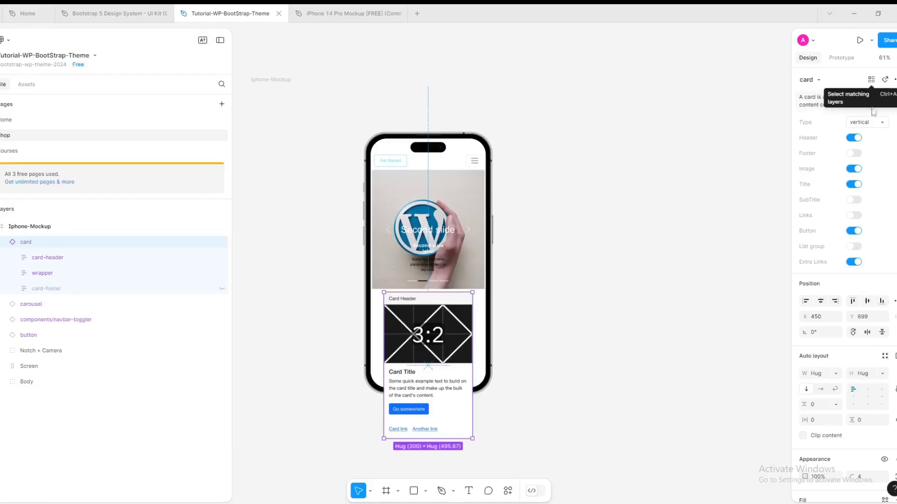
scroll(859, 387, "down", 5)
scroll(848, 415, "down", 1)
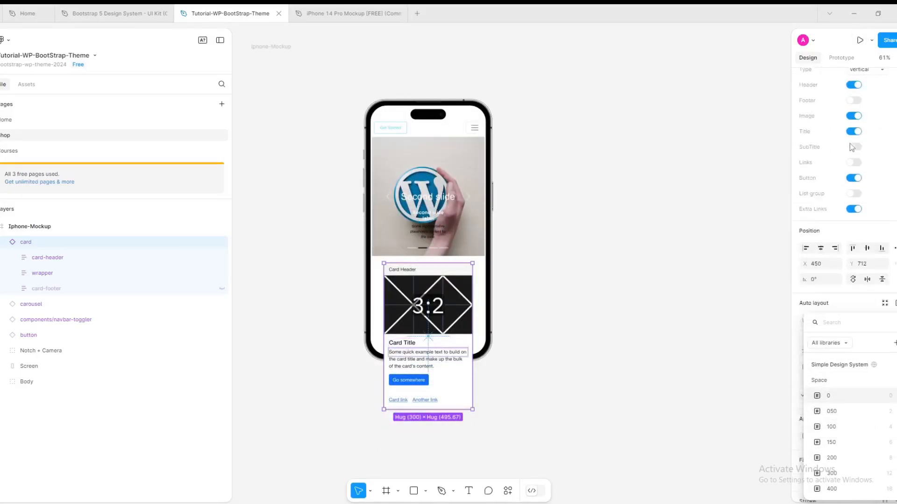
Step: Try the card without its title, restore the title, and hide the card's extra links and header
scroll(850, 144, "down", 1)
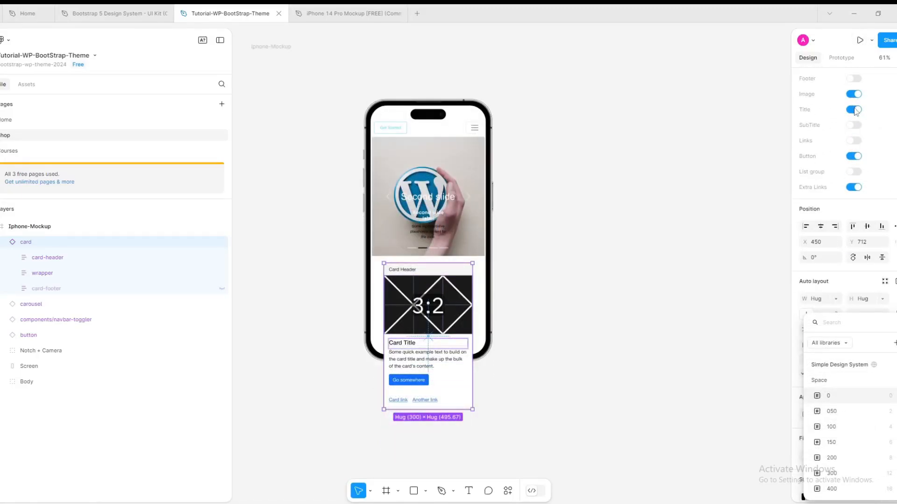
left_click(854, 110)
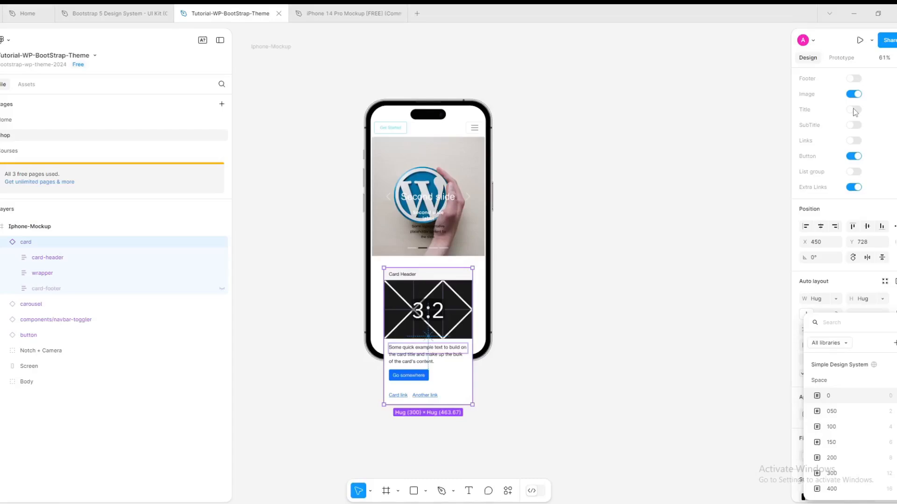
left_click(854, 110)
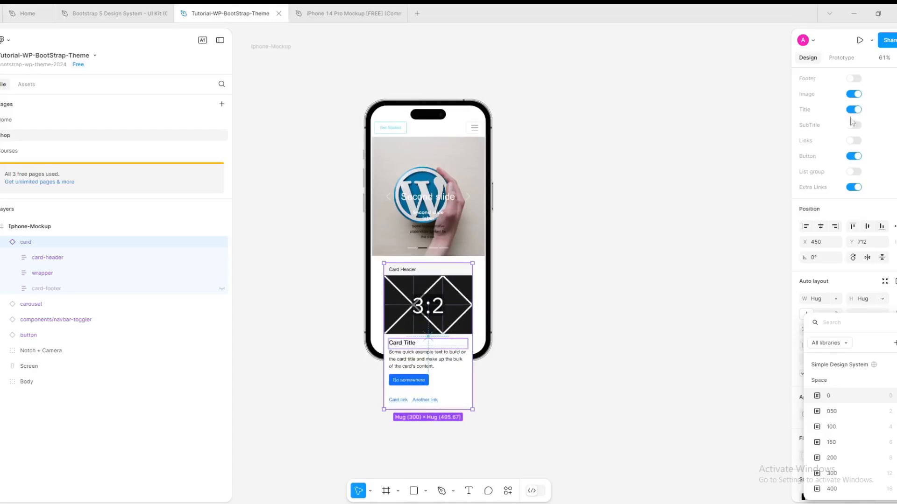
left_click(854, 187)
scroll(855, 187, "up", 3)
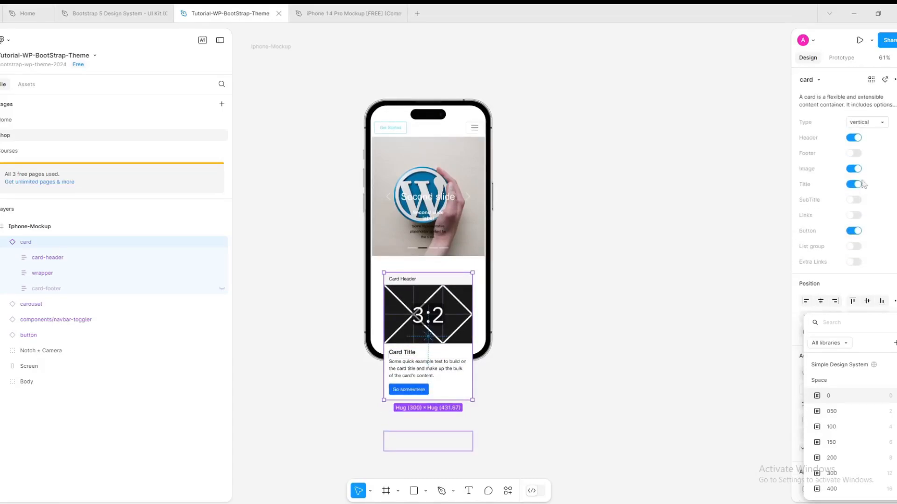
left_click(855, 137)
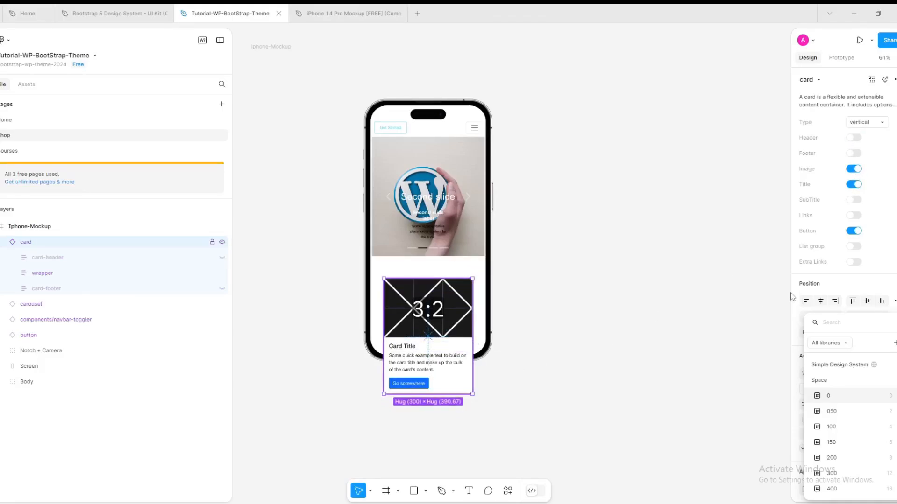
scroll(852, 252, "down", 3)
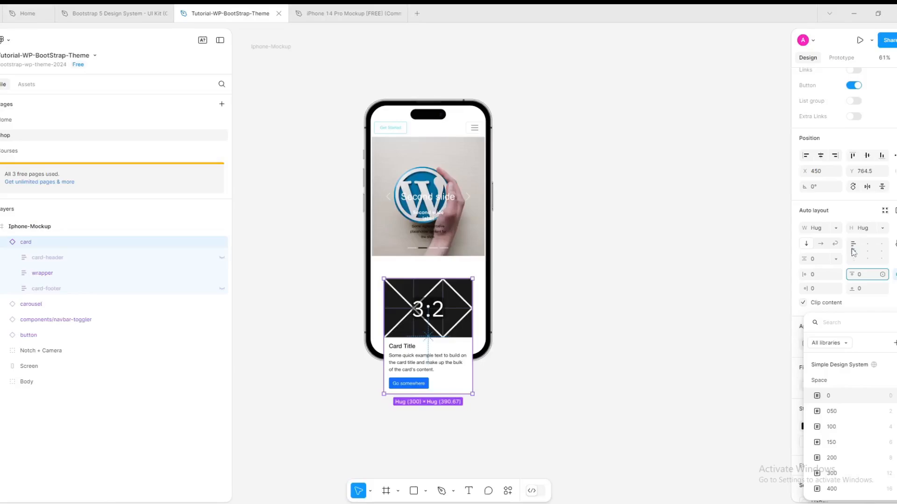
Step: Move the card up to Y 626 and select the image layer inside its wrapper
left_click_drag(851, 171, 717, 168)
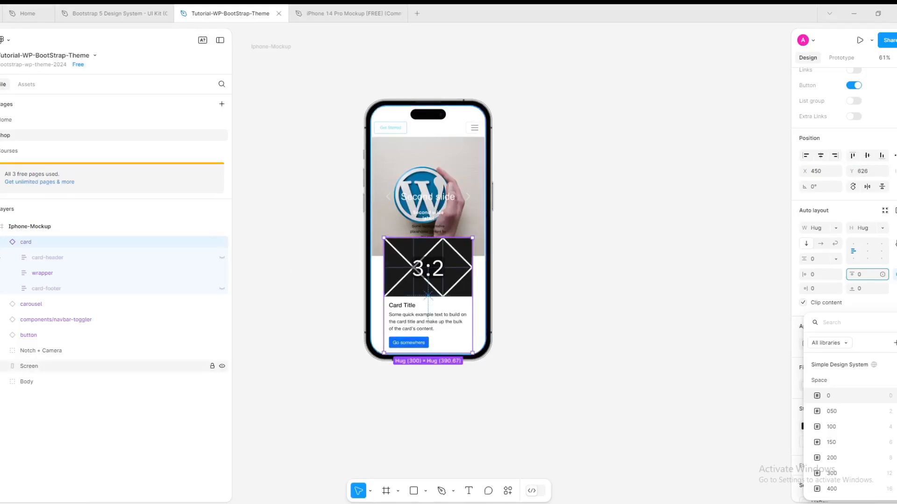
left_click(13, 274)
left_click(12, 273)
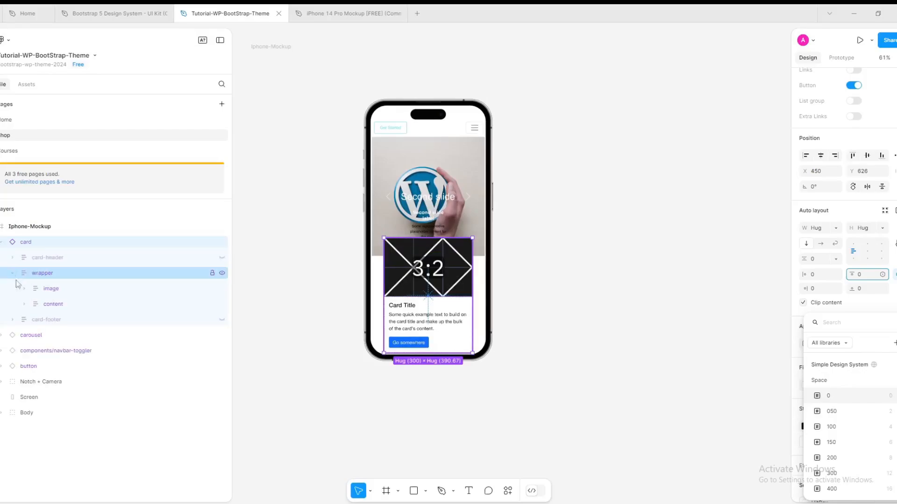
left_click(54, 290)
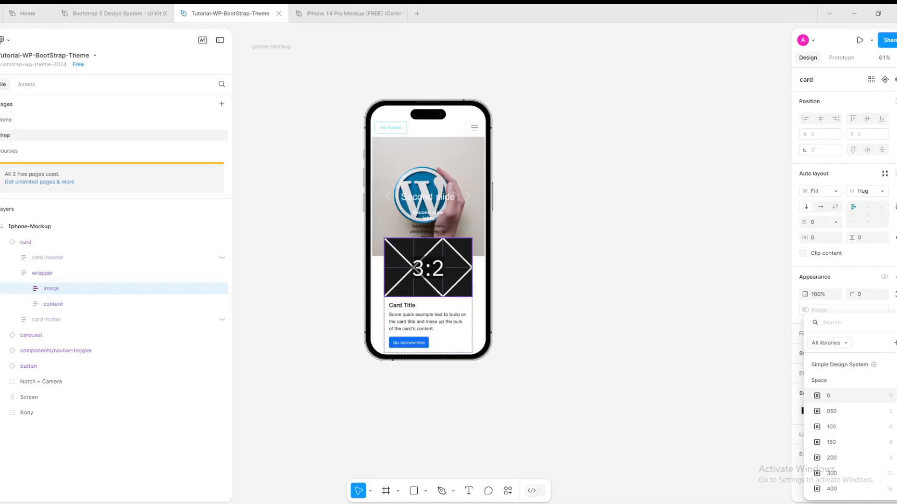
scroll(892, 475, "down", 1)
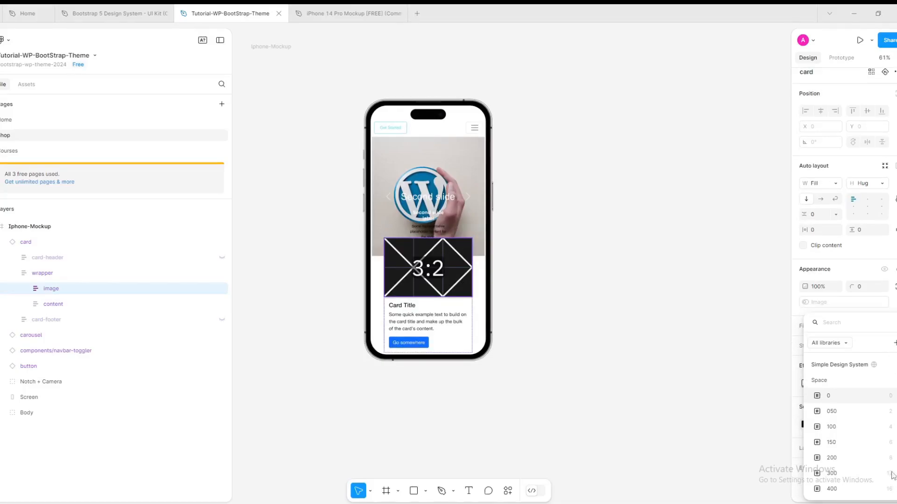
scroll(878, 257, "up", 1)
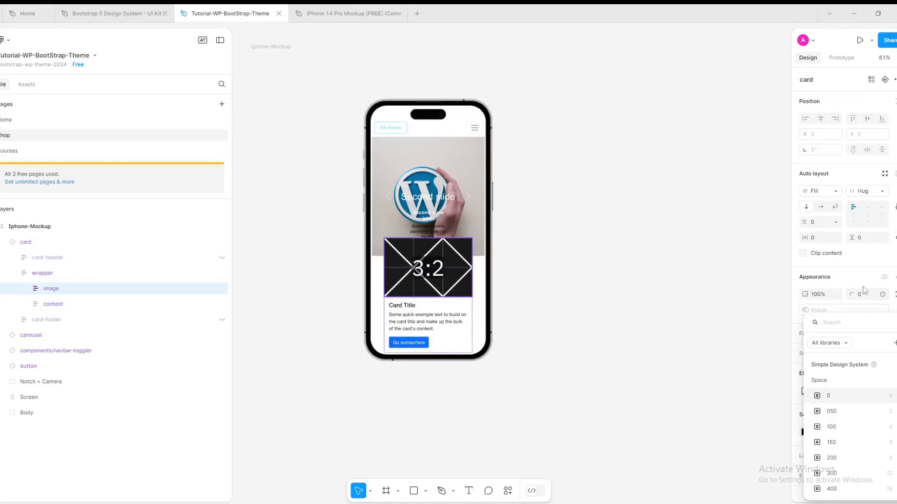
scroll(815, 285, "down", 1)
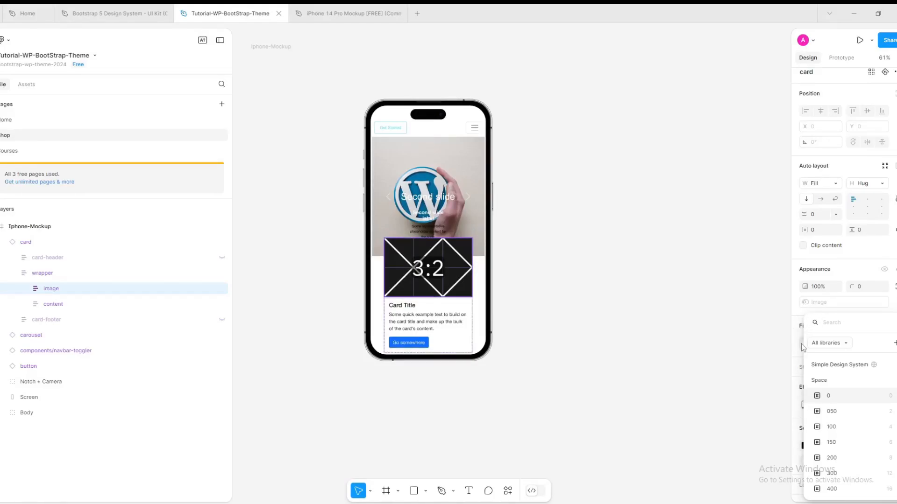
Step: Add an image fill using pexels-pixabay-265667.jpg to the card's outer image layer
left_click(803, 347)
left_click(687, 253)
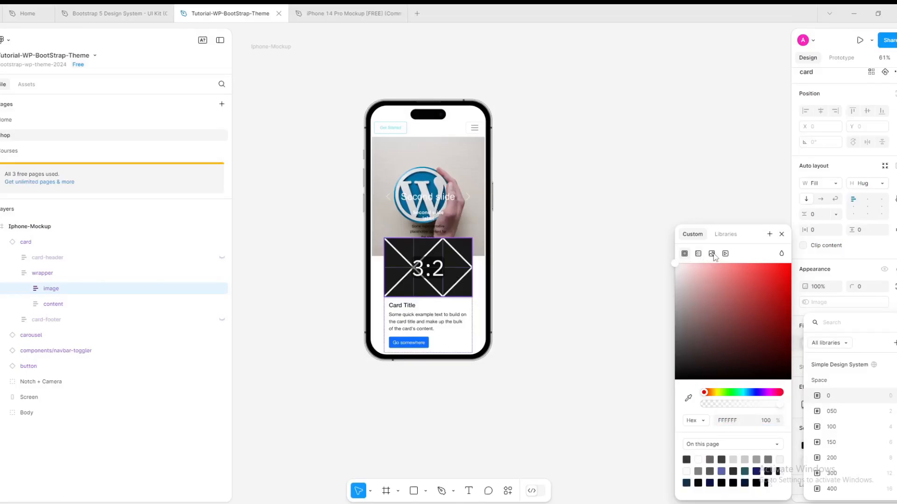
left_click(712, 254)
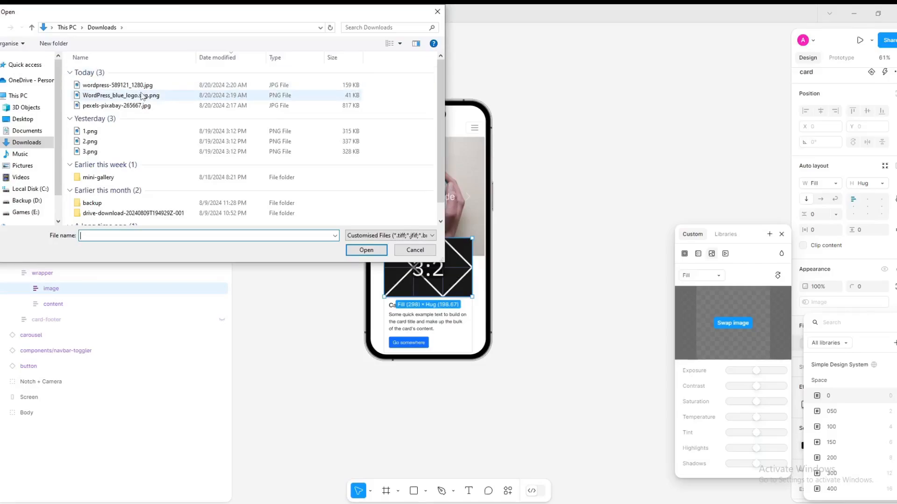
left_click(141, 106)
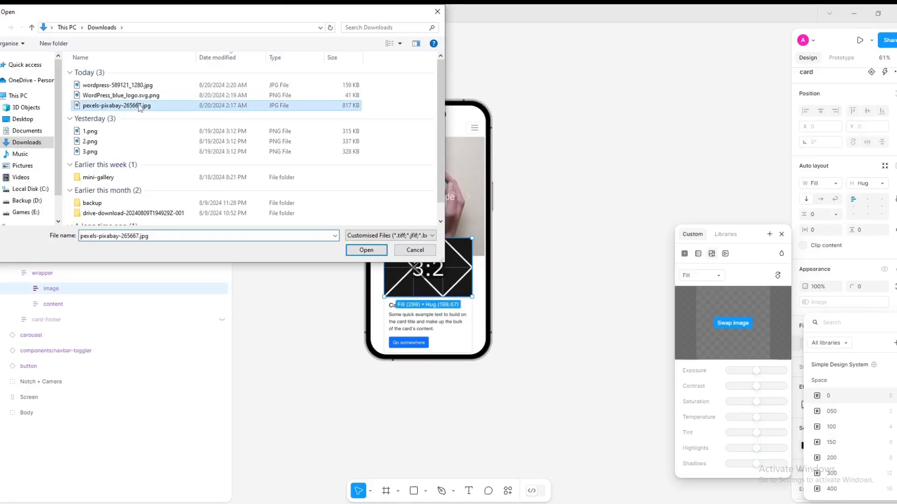
left_click(366, 251)
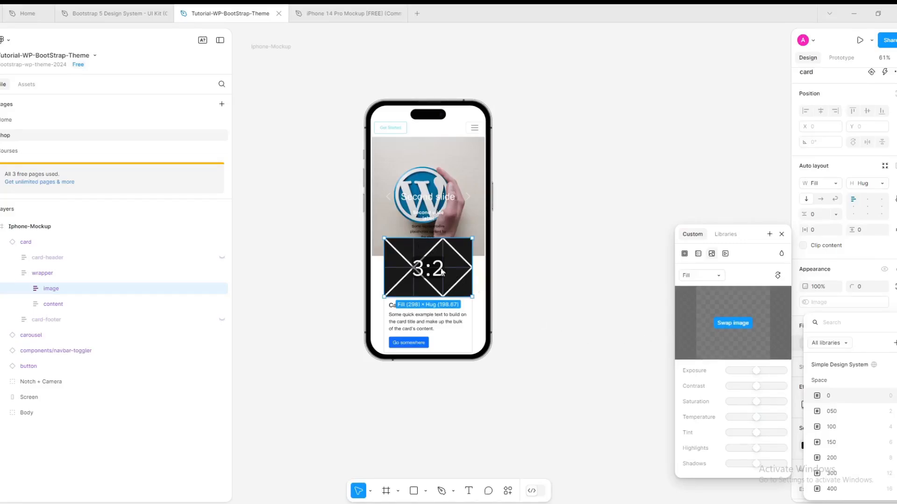
left_click(739, 324)
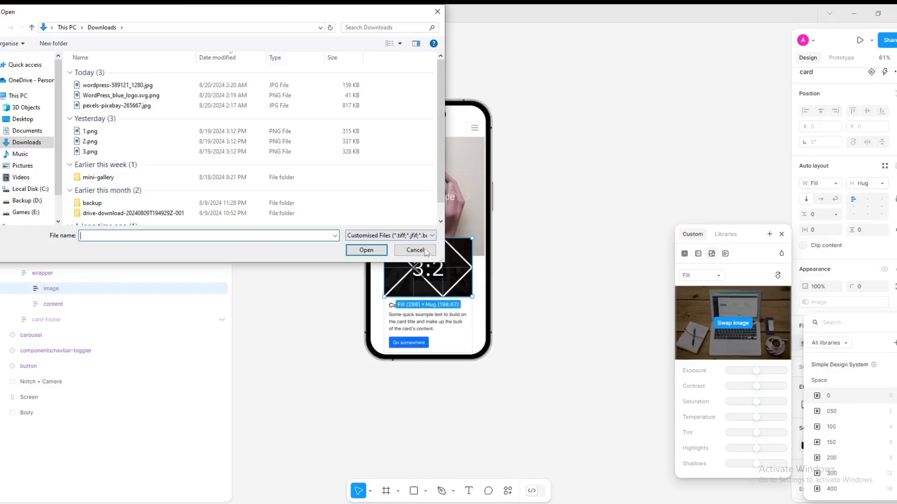
left_click(426, 252)
key("Escape")
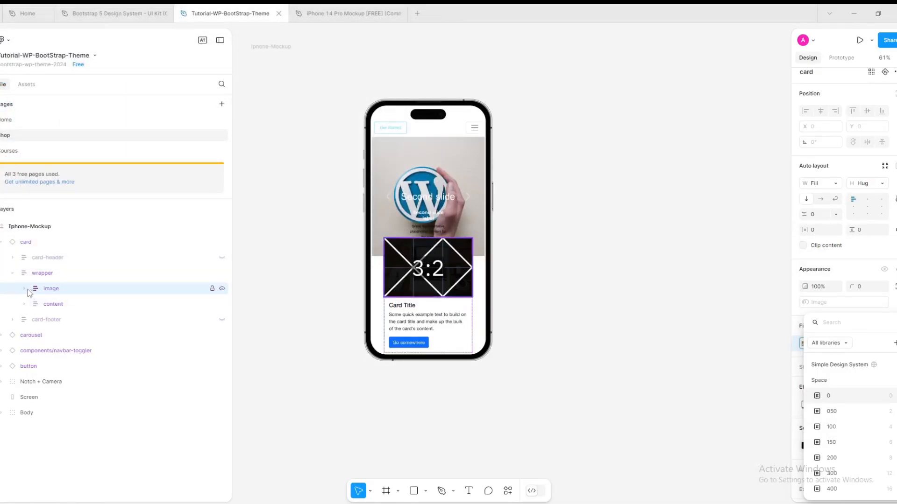
Step: Swap the image fill of the card's nested image-placeholder layer for pexels-pixabay-265667.jpg
left_click(24, 288)
left_click(38, 305)
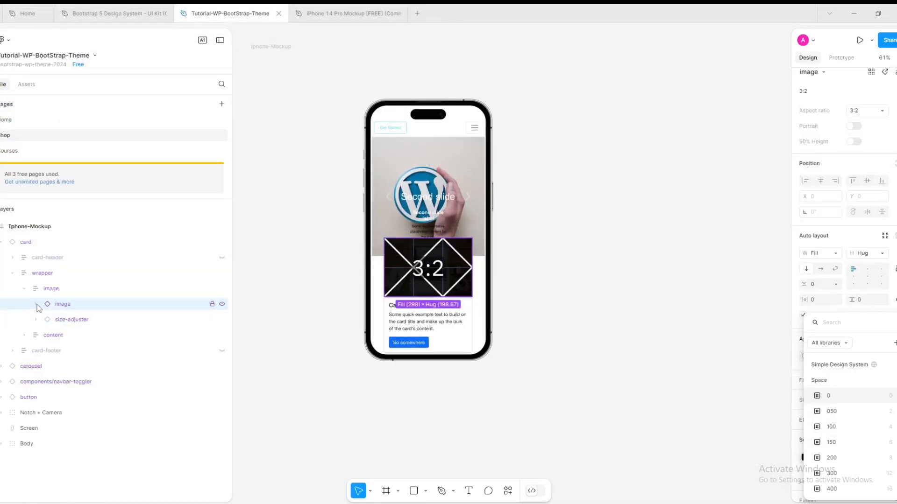
left_click(37, 305)
left_click(99, 336)
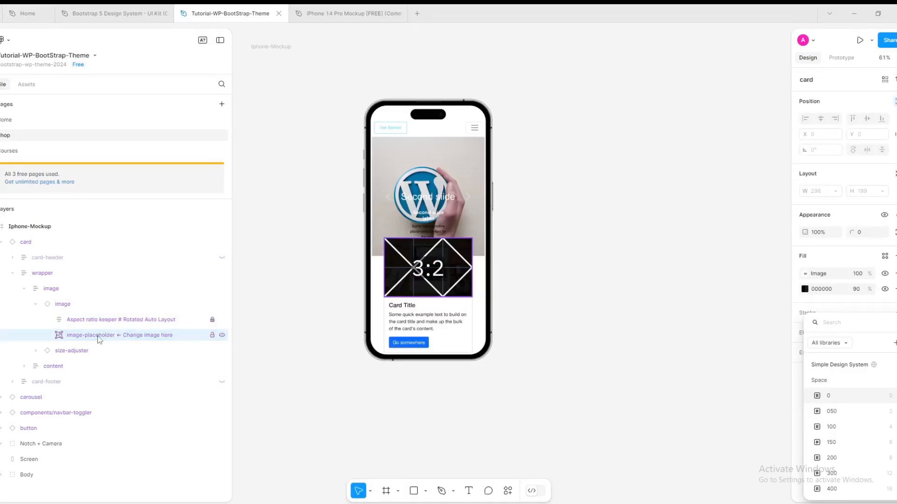
left_click(805, 273)
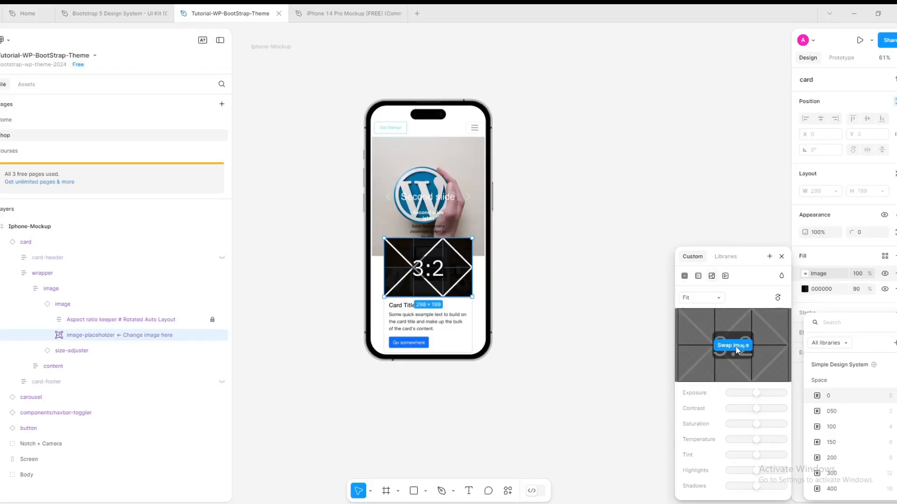
left_click(736, 349)
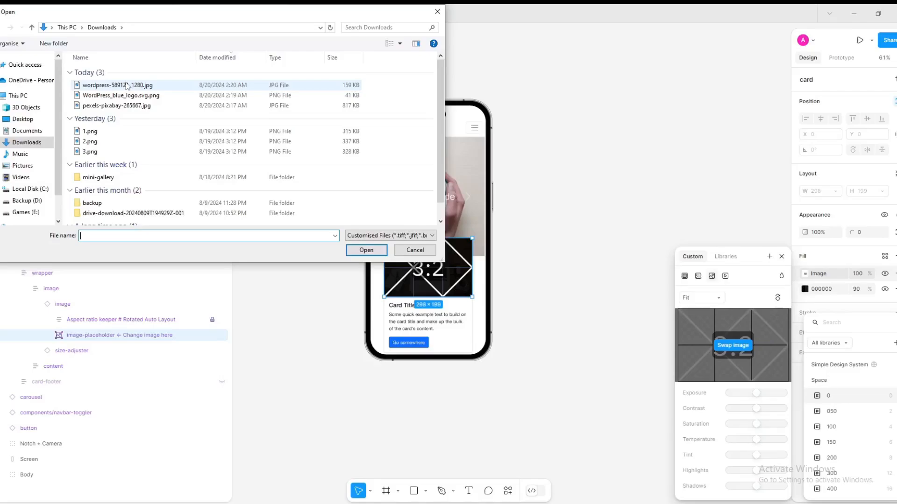
left_click(121, 106)
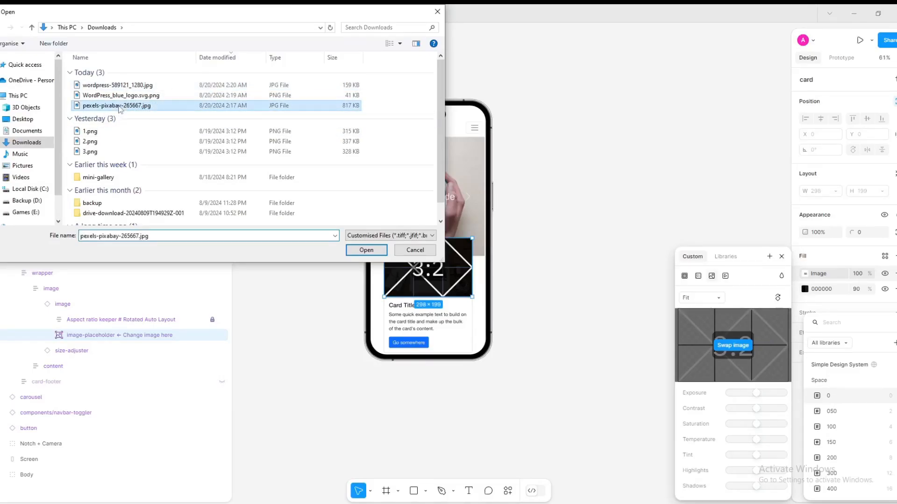
left_click(366, 250)
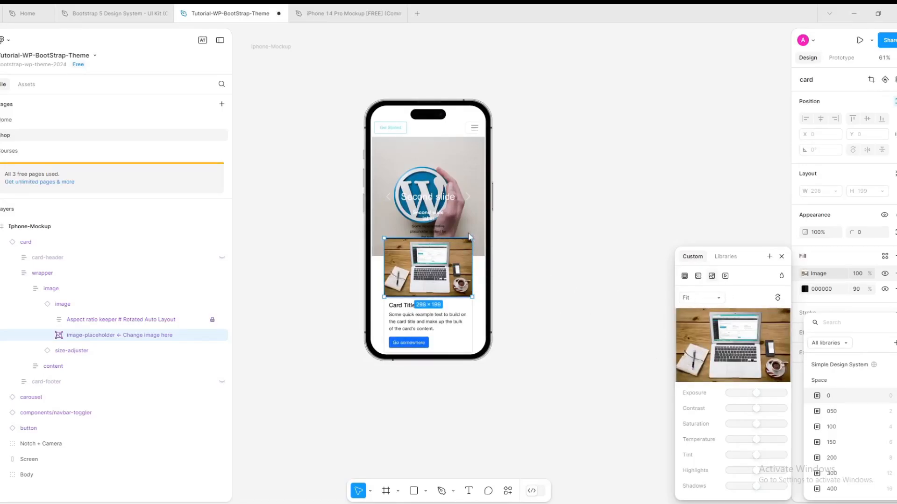
key("Escape")
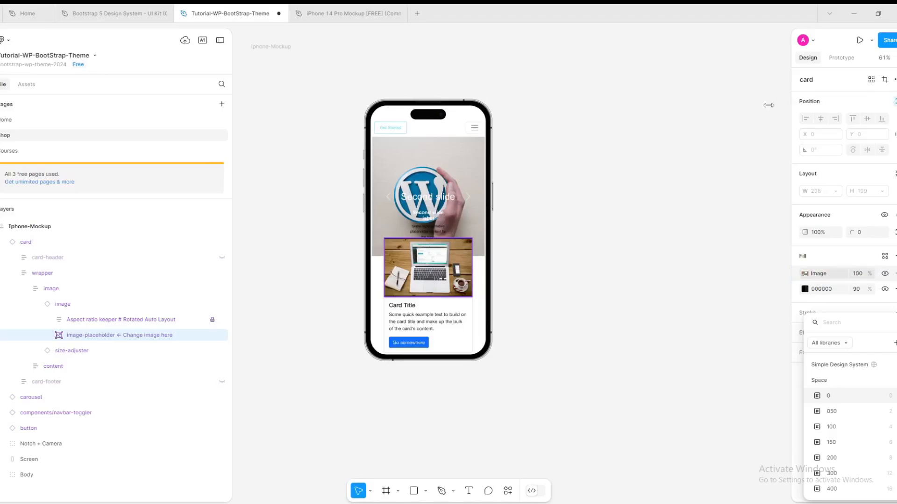
Step: Widen the properties sidebar and set the whole card's width to 25
left_click_drag(768, 105, 496, 144)
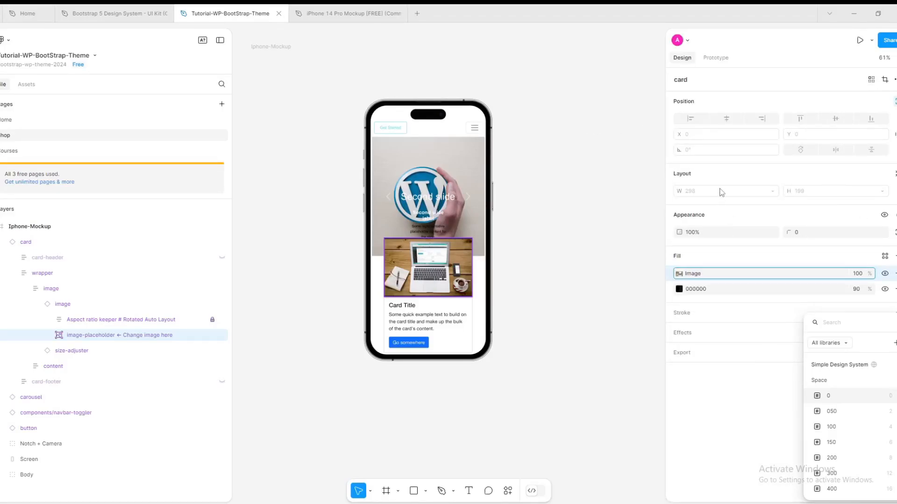
left_click(699, 197)
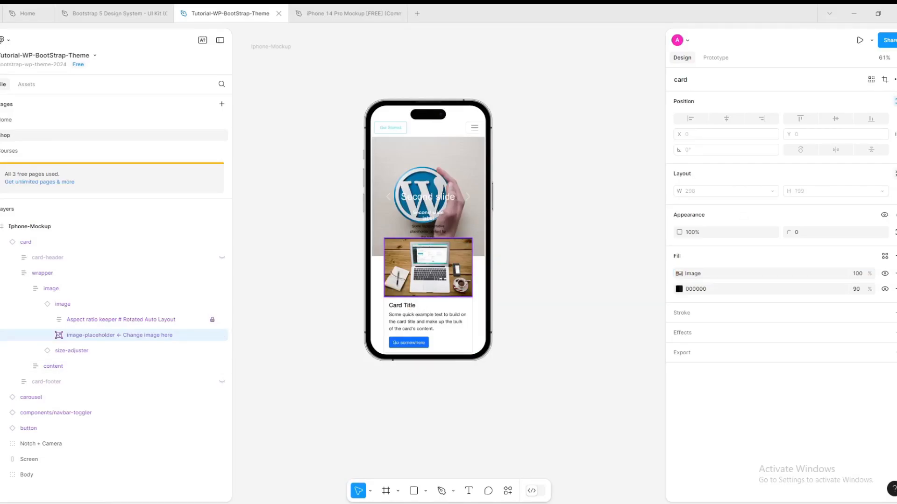
left_click(26, 242)
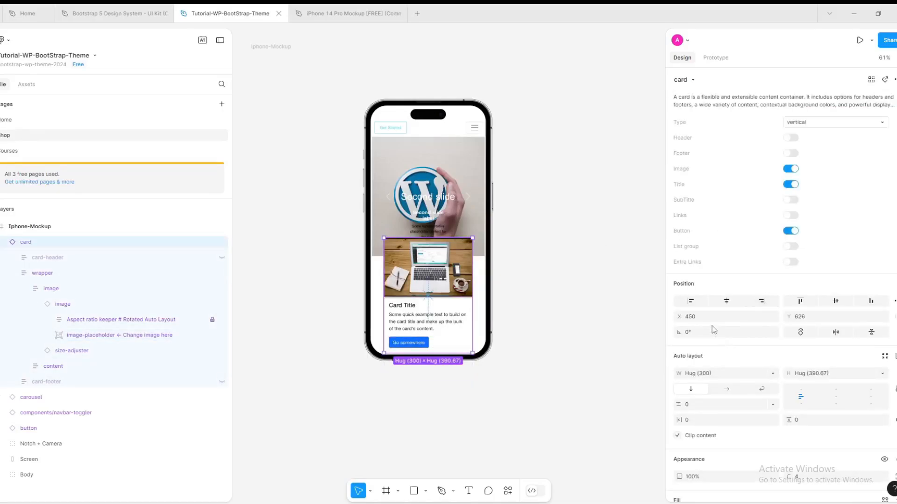
left_click(695, 374)
left_click(723, 375)
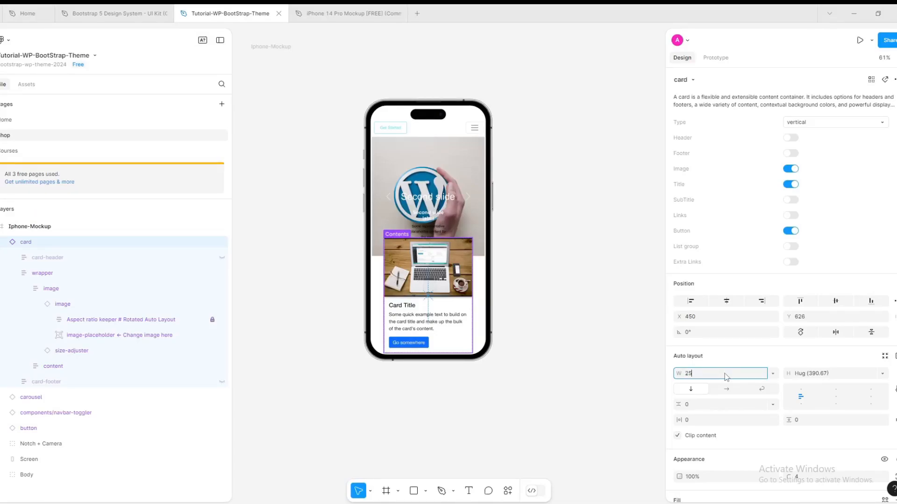
left_click(466, 120)
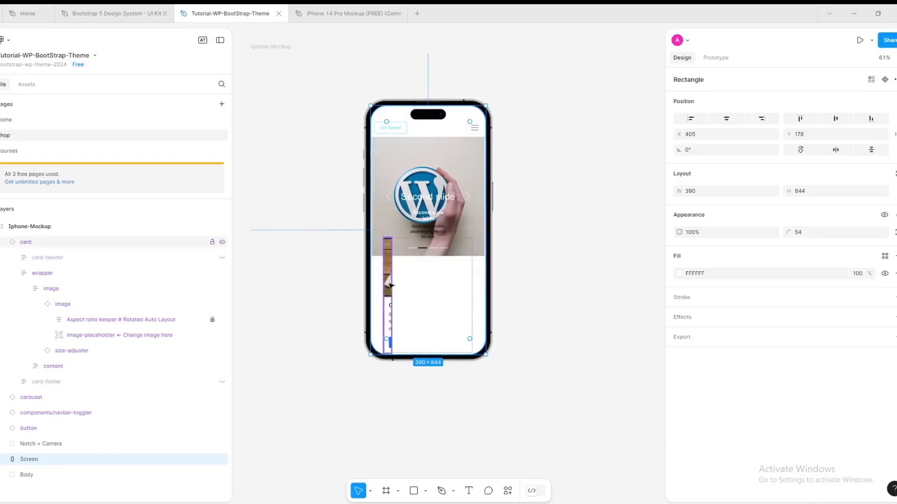
Step: Try widths of 350 and 320 on the card and settle on 300
left_click(390, 285)
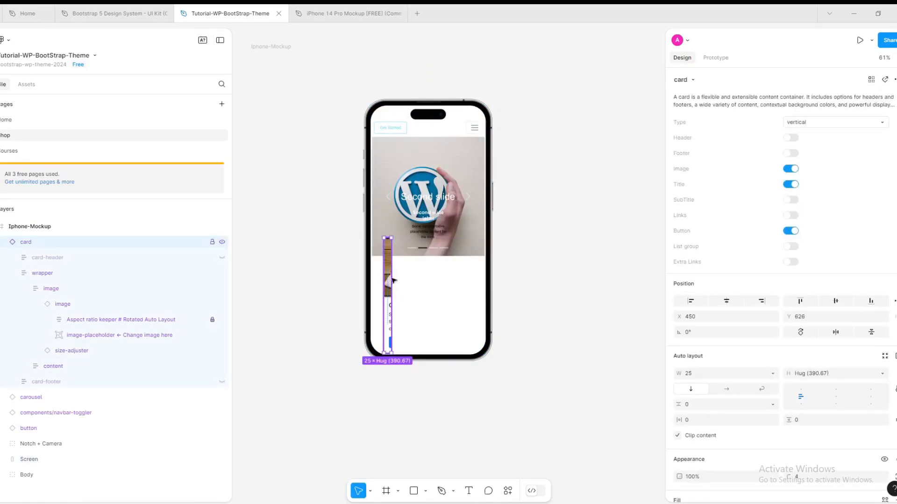
left_click(701, 373)
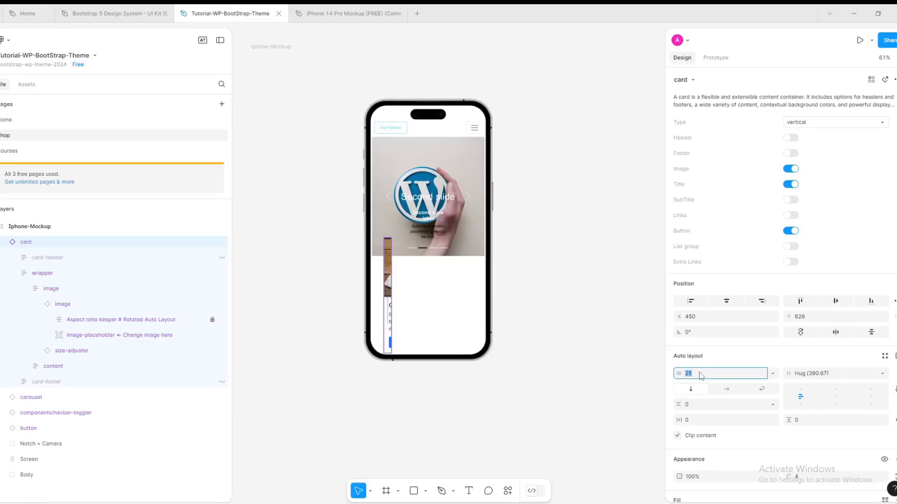
key("Return")
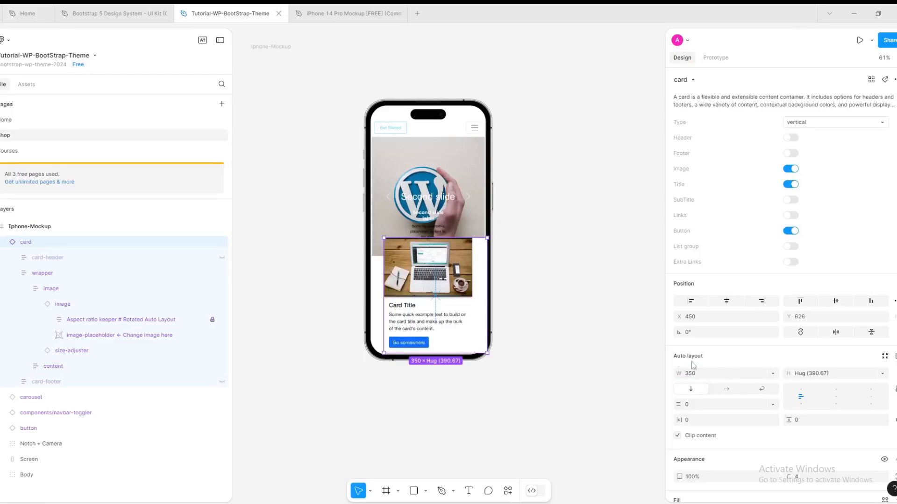
left_click(709, 374)
type("32")
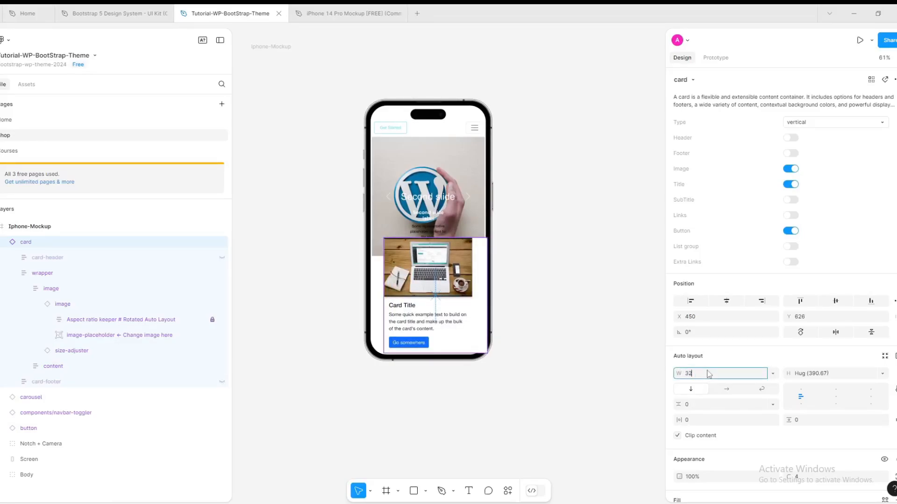
type("0")
key("Return")
left_click(703, 374)
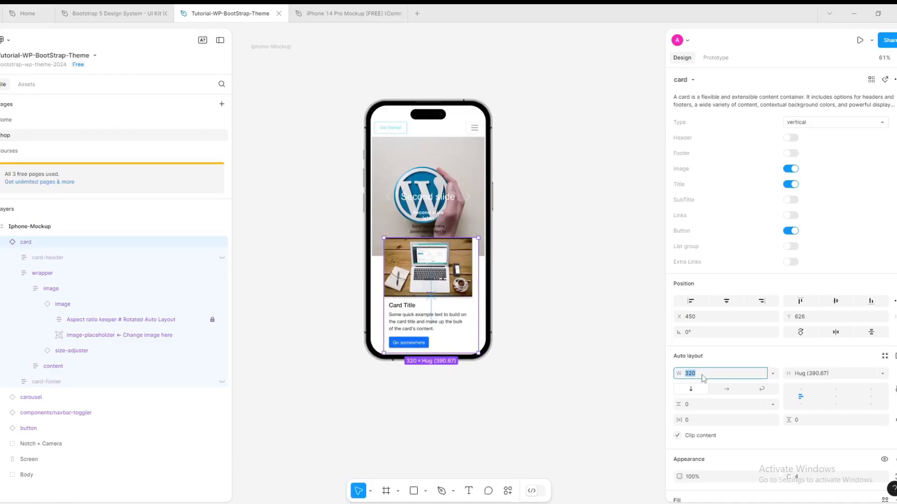
type("300")
key("Return")
Step: Set the card's height to 250 and move it down below the carousel to Y 719
left_click(832, 375)
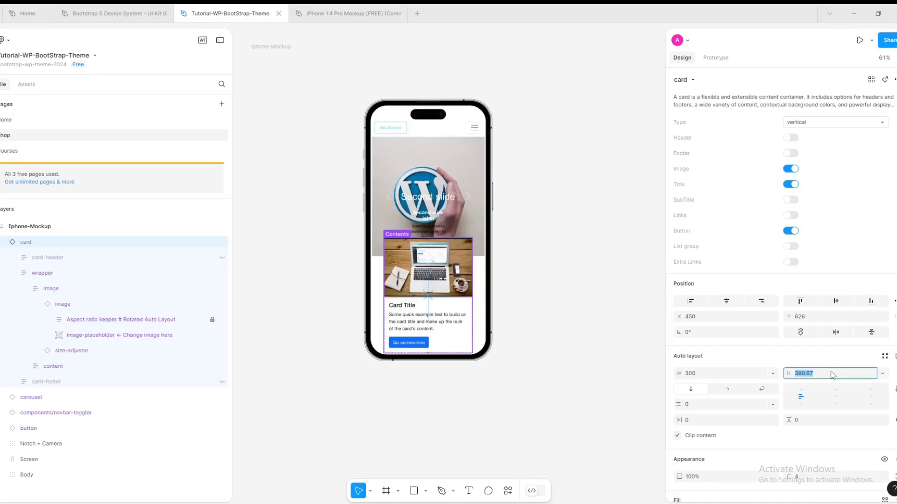
type("250")
key("Return")
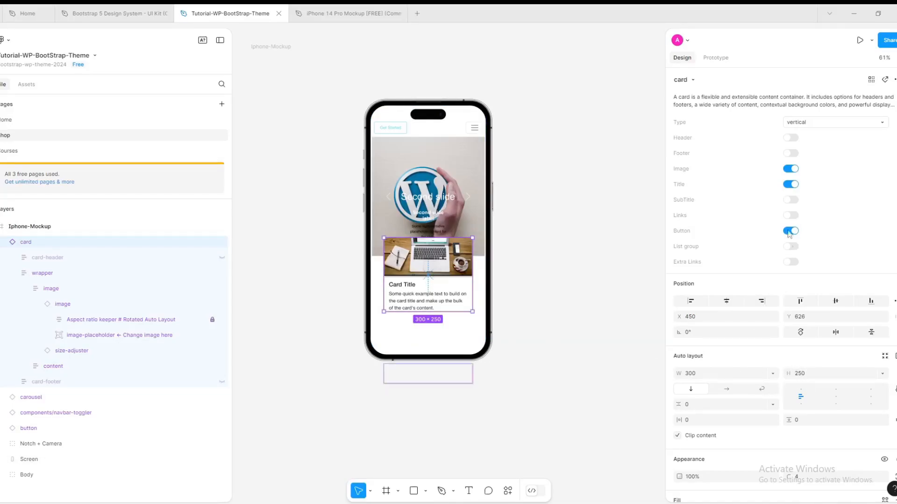
left_click_drag(789, 316, 881, 302)
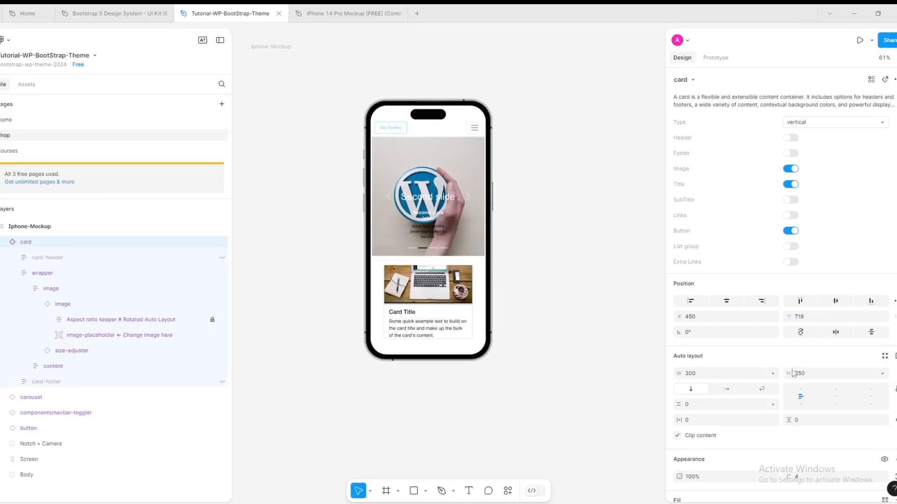
Step: Increase the card's height to 270 and deselect it
left_click(810, 377)
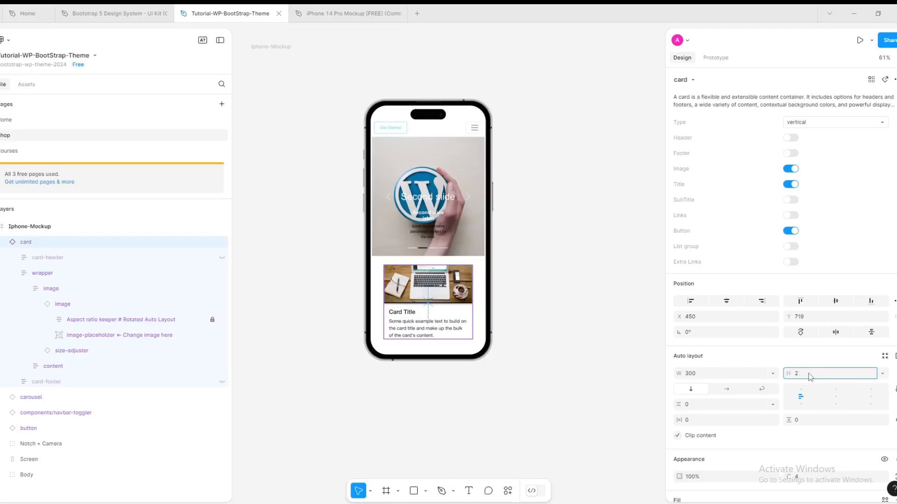
key("Return")
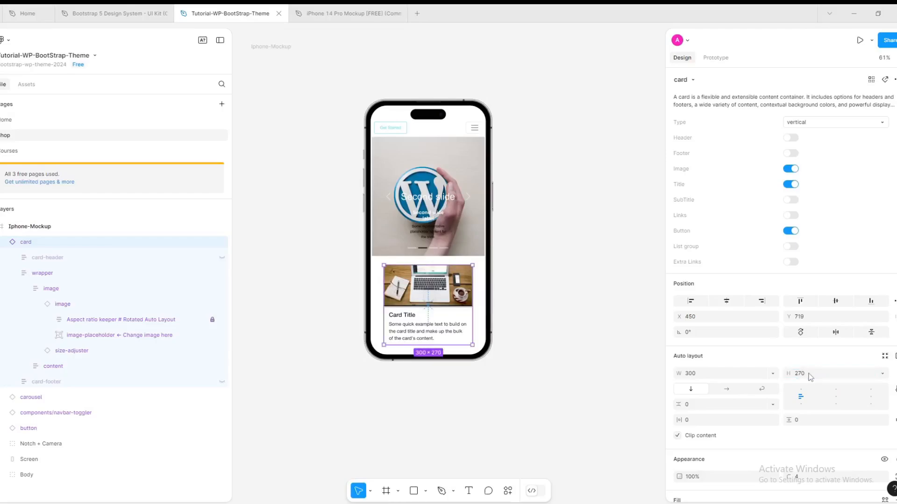
left_click(537, 235)
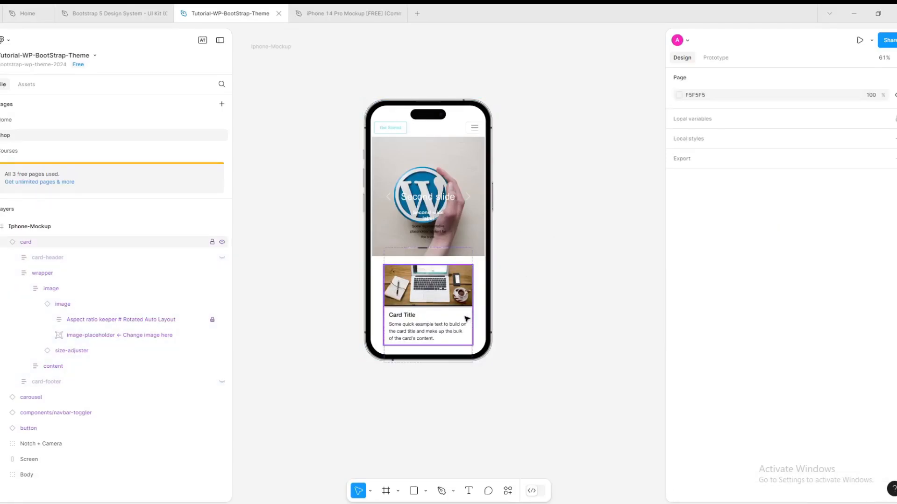
Step: Reposition the card below the carousel at X 446, Y 715 and deselect it
left_click_drag(467, 314, 456, 299)
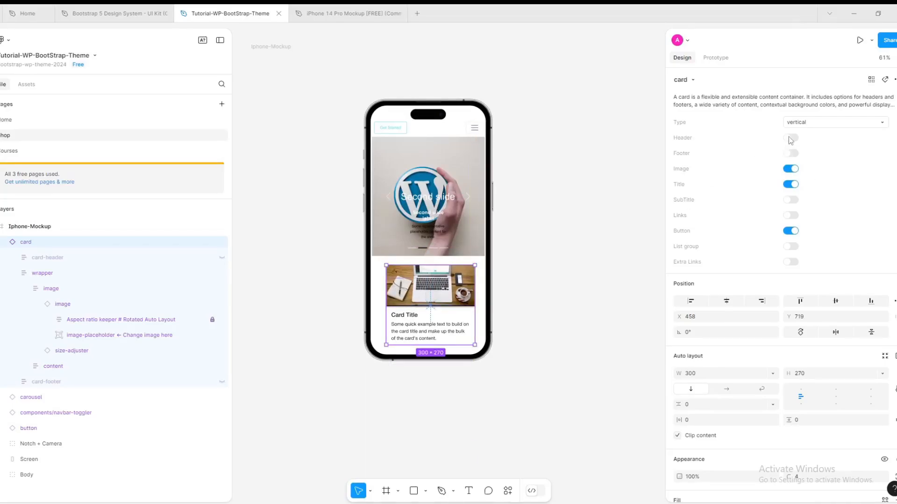
left_click_drag(462, 300, 455, 301)
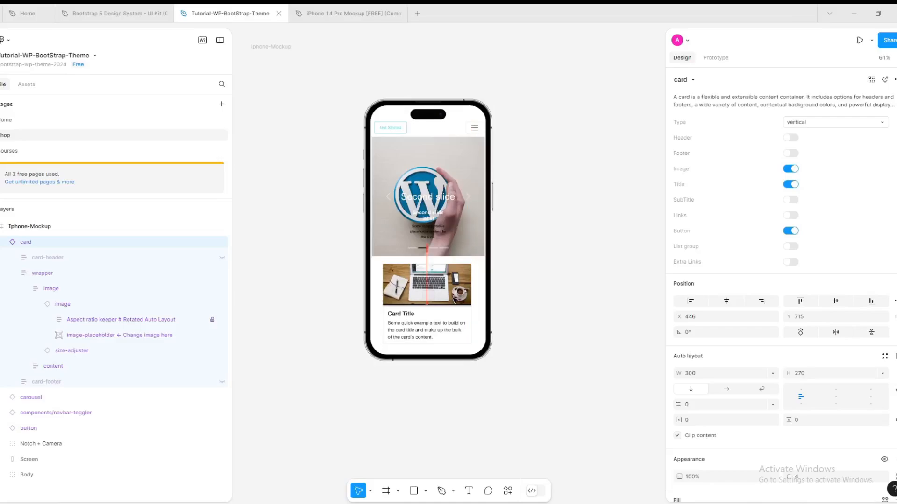
left_click(534, 235)
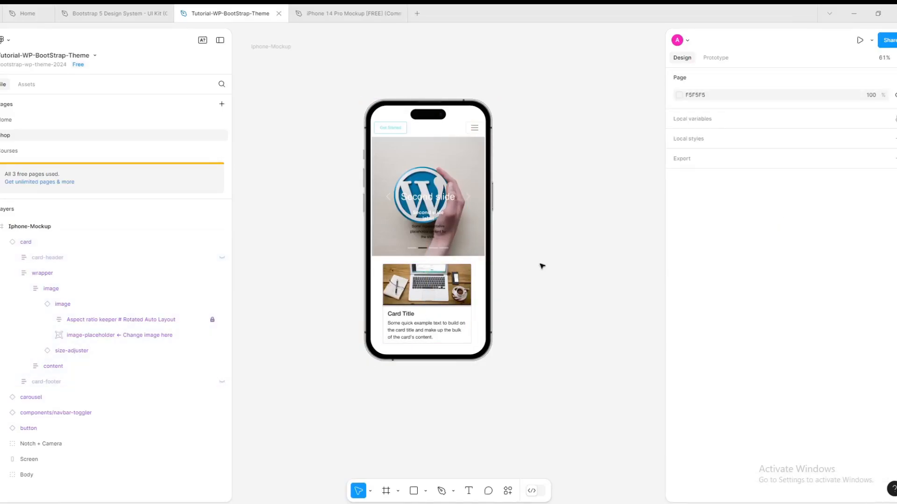
Step: Collapse the Iphone-Mockup frame's layers and duplicate the frame beside the original
scroll(539, 333, "down", 1)
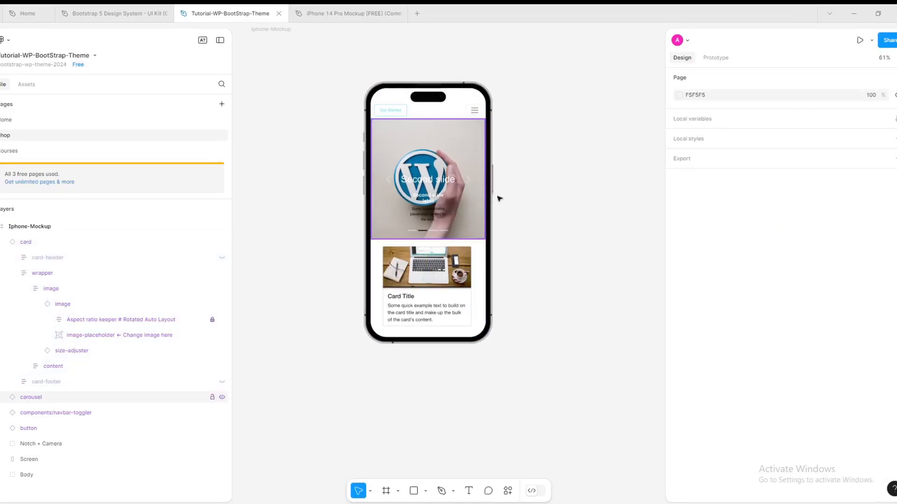
scroll(567, 66, "up", 3)
left_click_drag(568, 109, 308, 390)
left_click(0, 227)
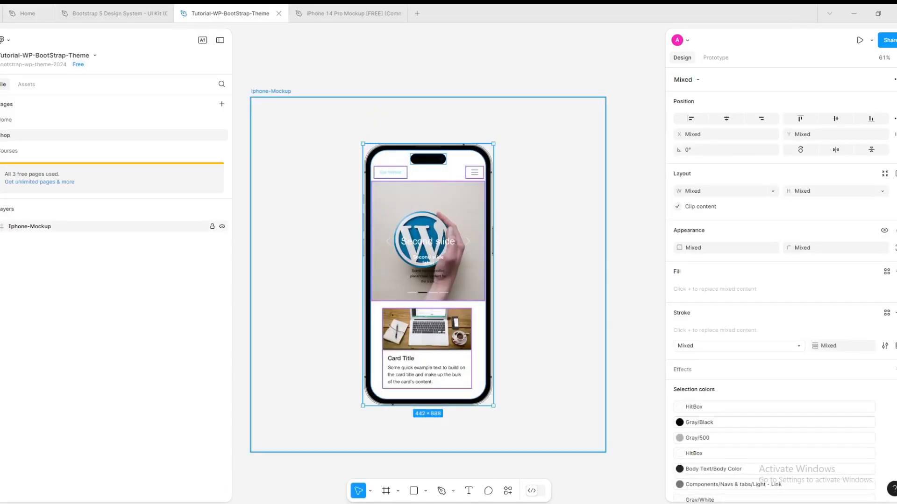
right_click(38, 230)
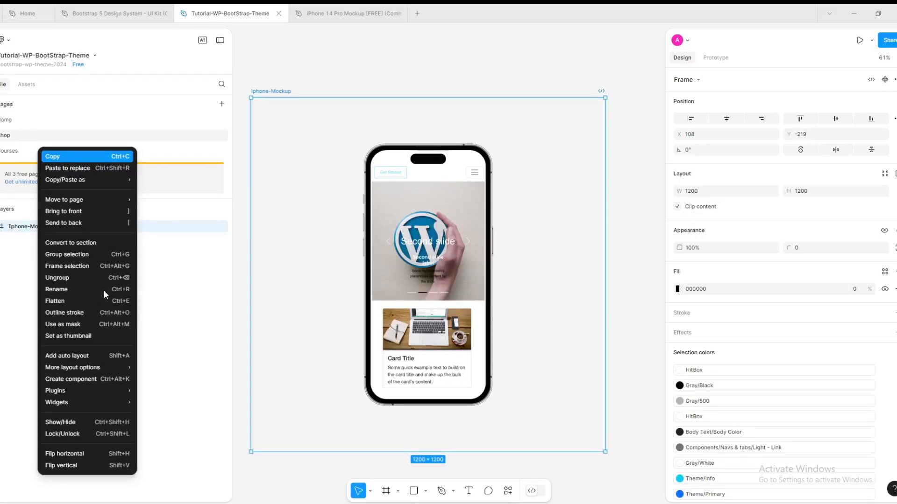
key("Escape")
left_click(37, 317)
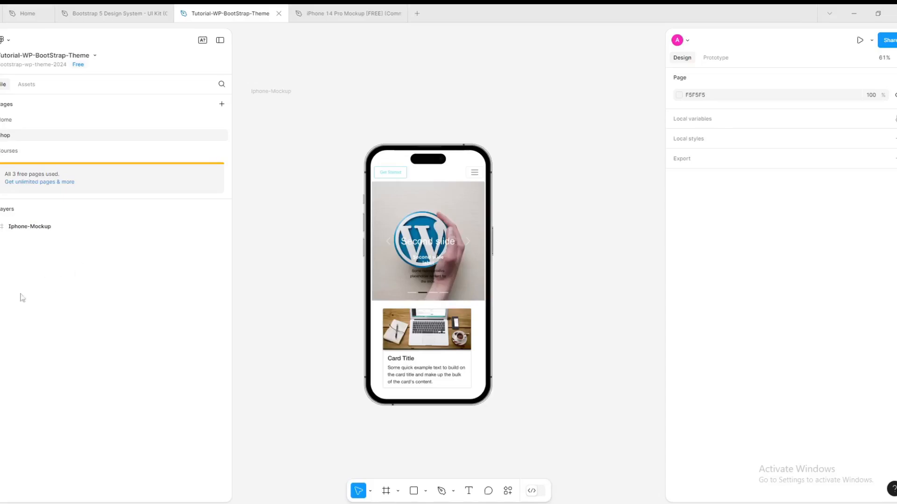
left_click(15, 227)
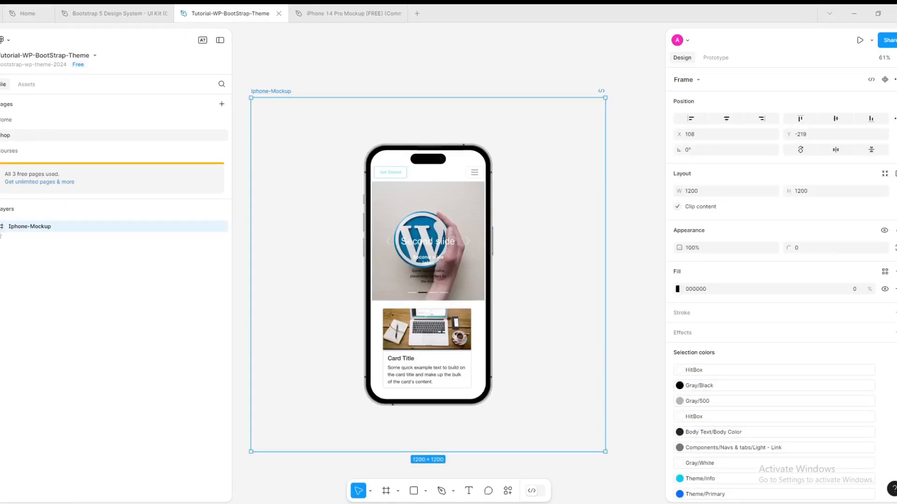
key("ctrl+d")
scroll(562, 264, "down", 1)
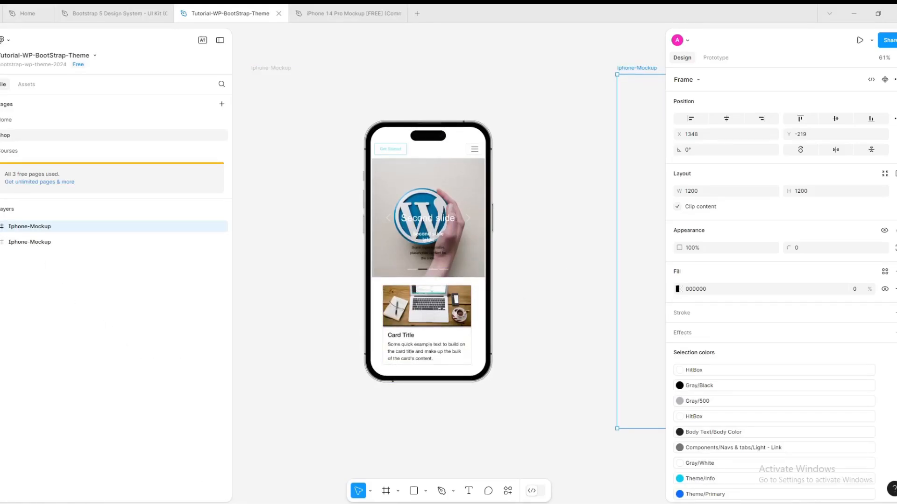
scroll(448, 264, "right", 7)
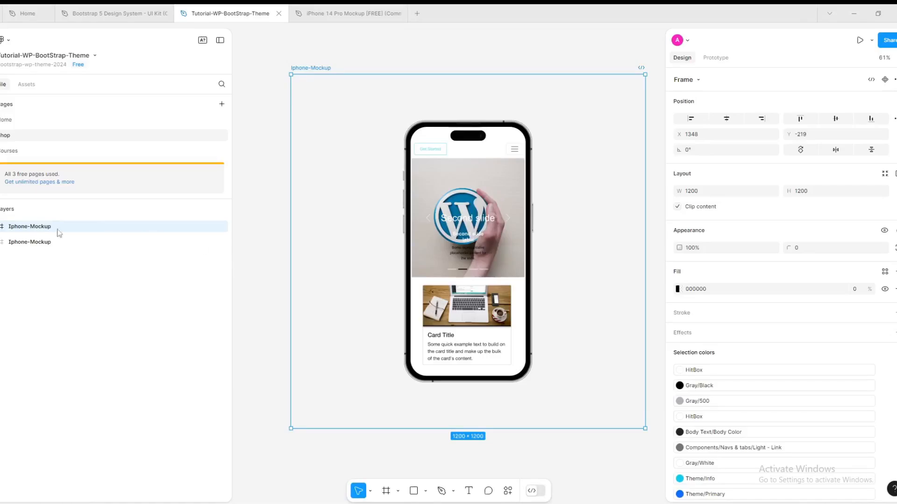
Step: Rename the duplicated frame to Shop-InitialScreen and the original frame to Shop-ScrollDown
double_click(48, 227)
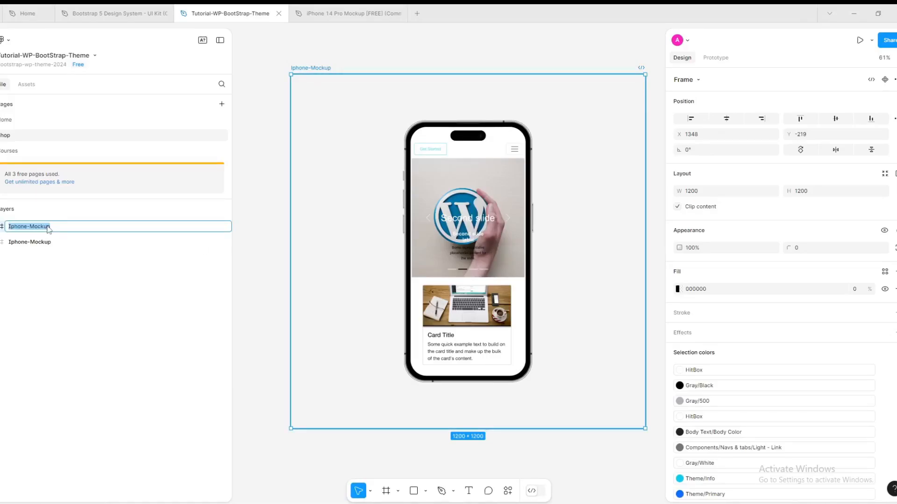
type("S")
type("hop-InitialScreen")
double_click(38, 243)
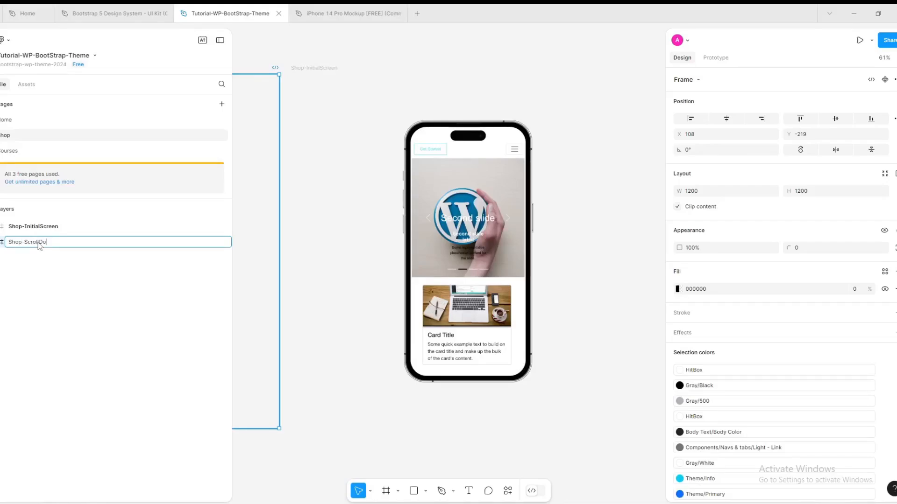
key("Return")
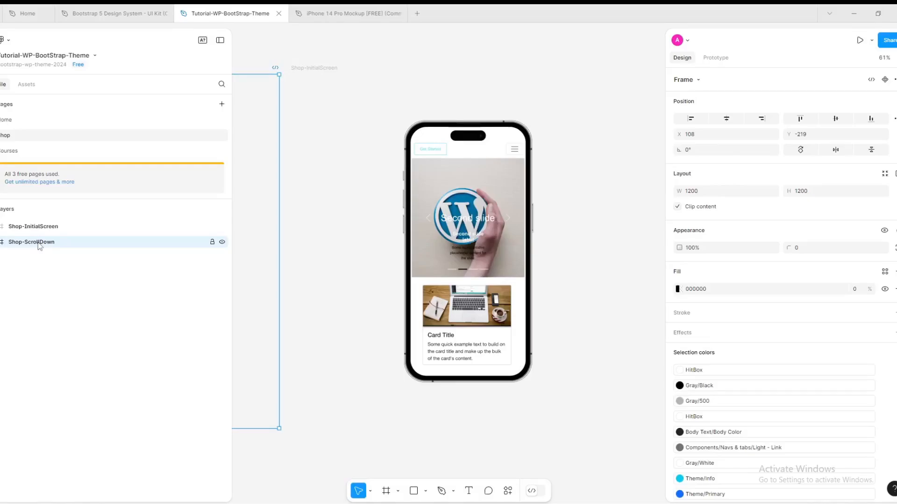
Step: Delete the carousel from the Shop-InitialScreen frame and stack two copies of the card in its place, the lower one at Y 614
left_click(506, 232)
key("Delete")
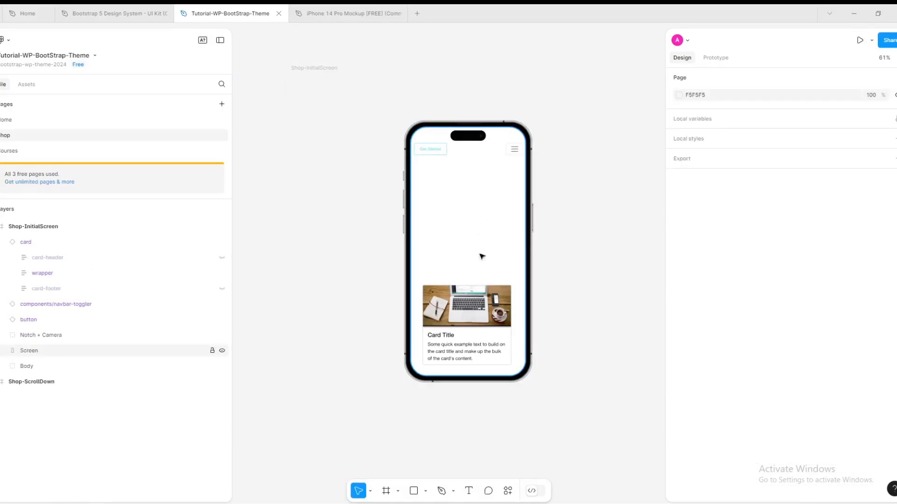
left_click_drag(493, 275, 498, 302)
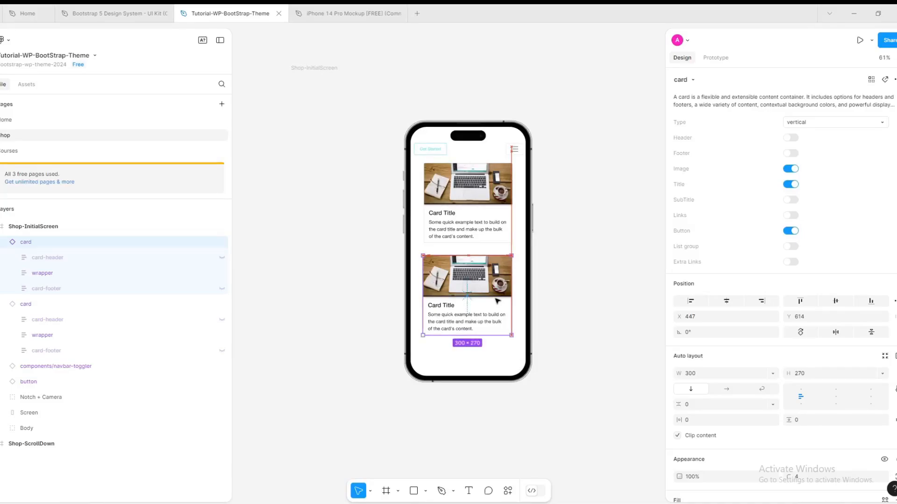
left_click(590, 252)
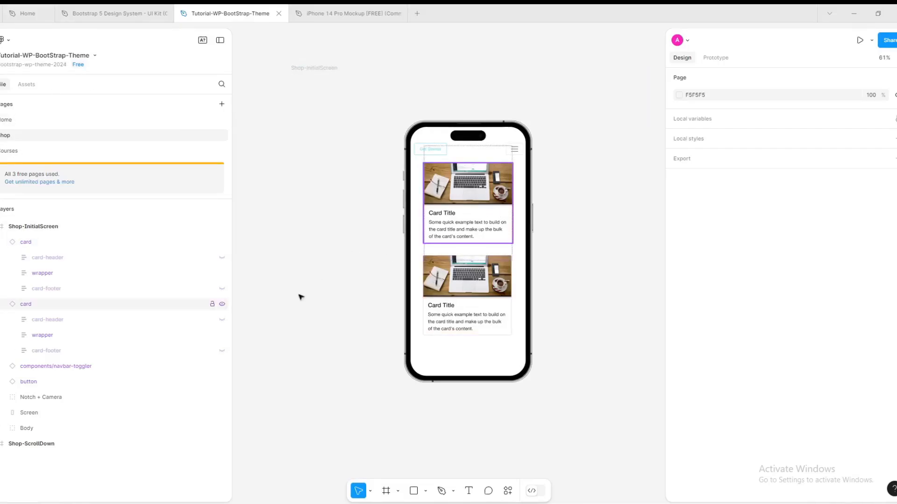
Step: Move the Shop-ScrollDown and Shop-InitialScreen frames together down the canvas to Y 1394 and deselect them
scroll(448, 252, "left", 6)
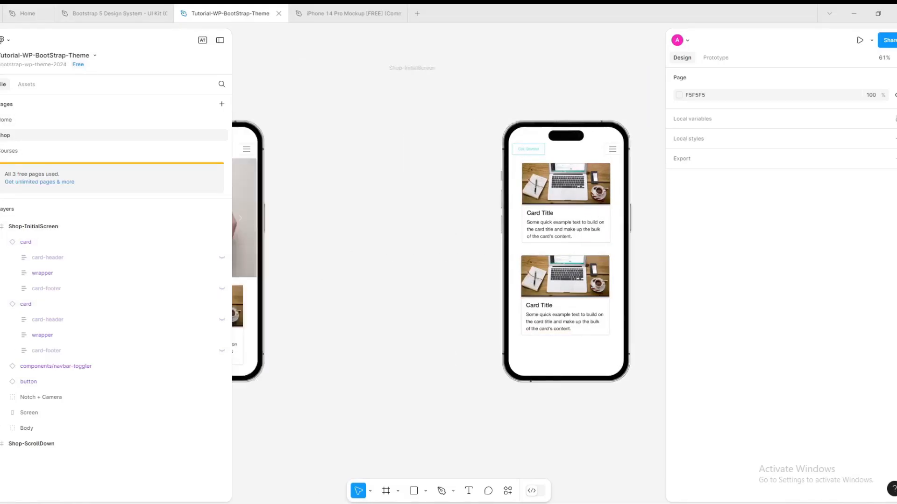
scroll(448, 252, "right", 4)
scroll(290, 486, "right", 1)
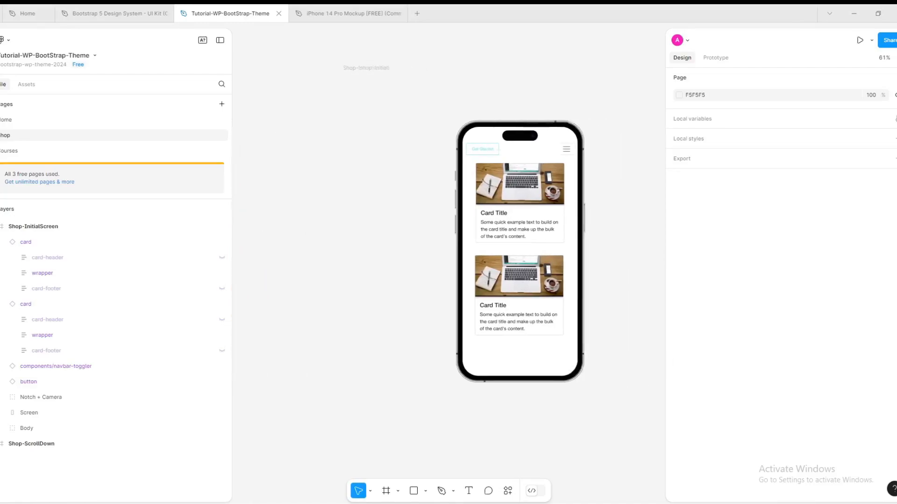
scroll(290, 486, "left", 2)
scroll(407, 197, "down", 5)
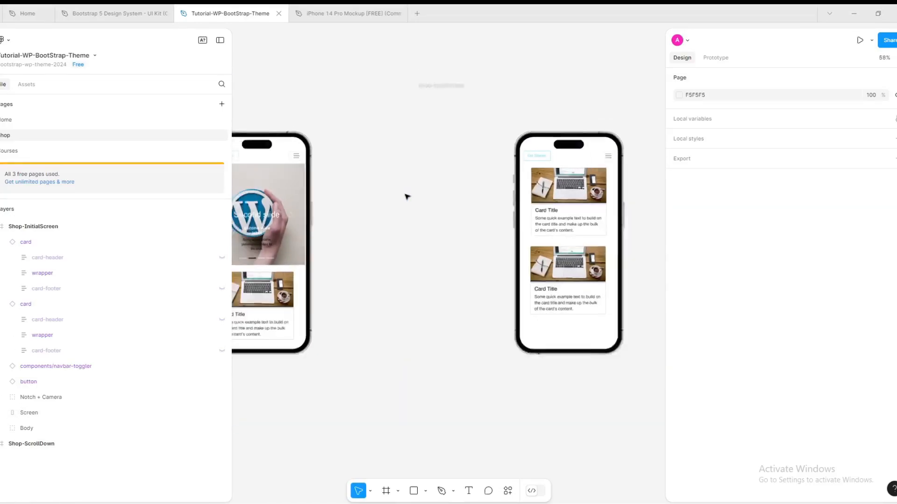
scroll(407, 197, "down", 2)
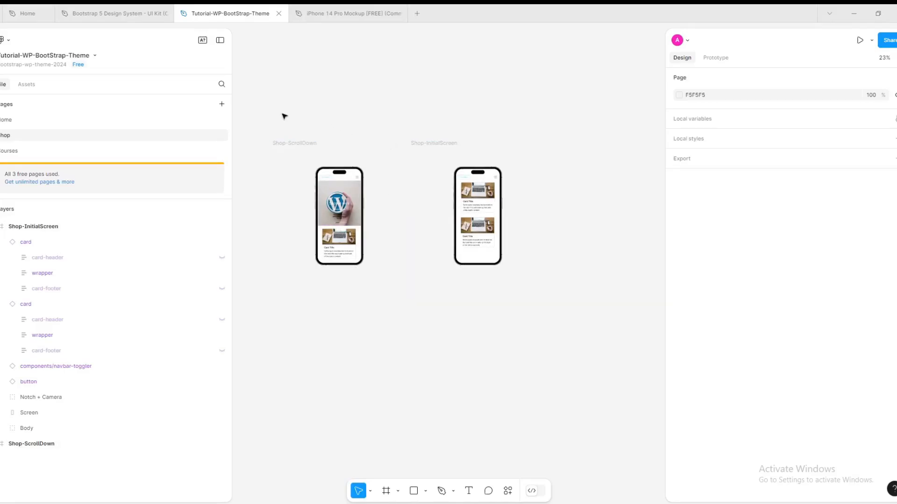
left_click_drag(278, 113, 590, 314)
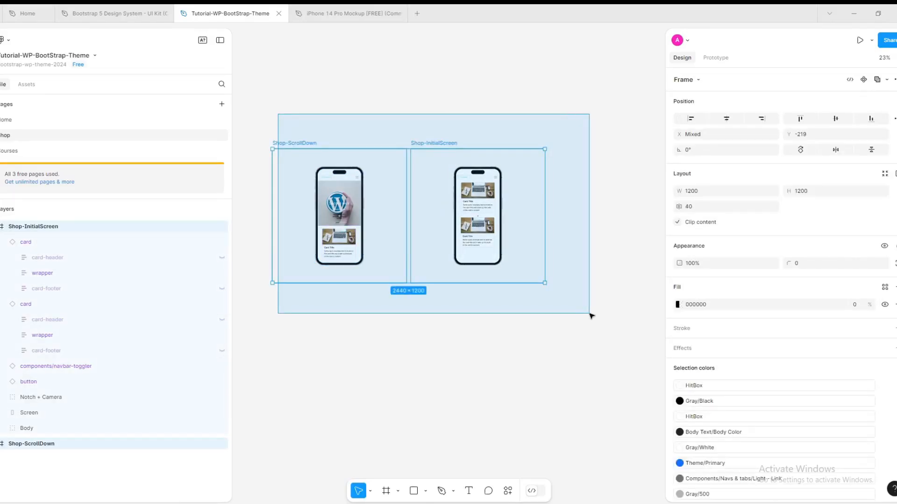
left_click_drag(389, 208, 480, 390)
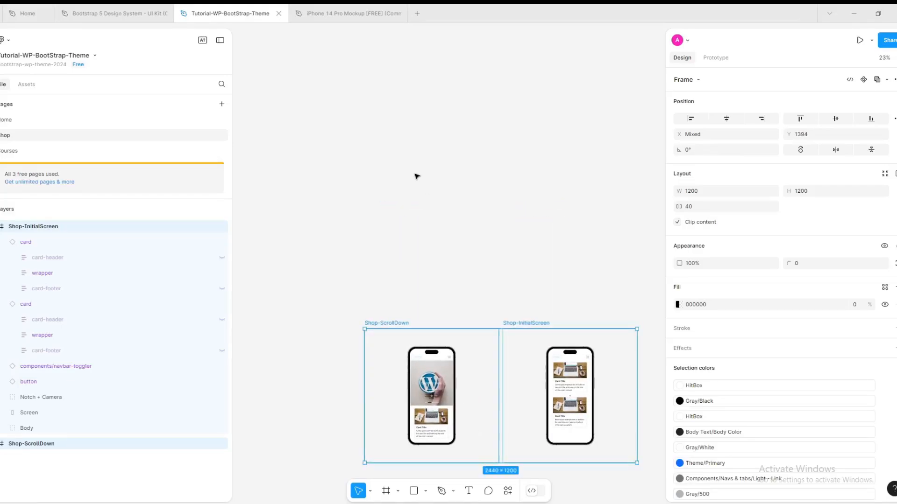
left_click(417, 177)
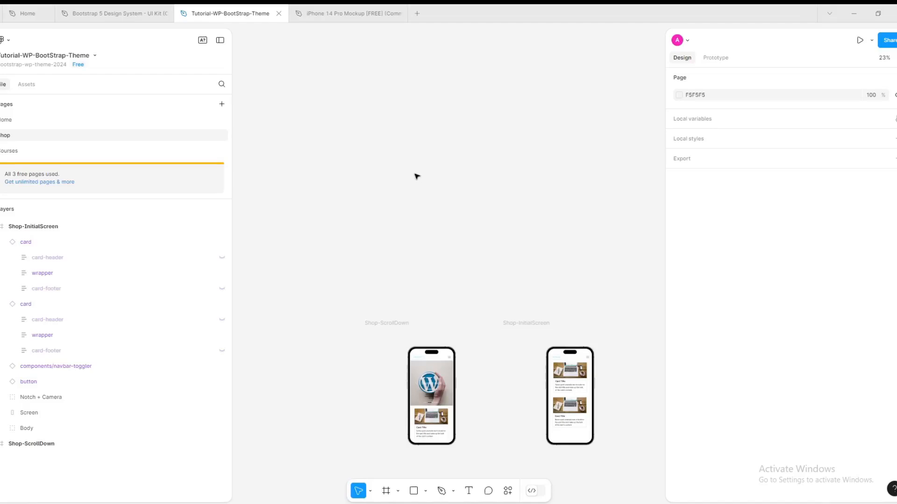
Step: Collapse the sublayers of both cards in the Shop-InitialScreen frame
scroll(413, 216, "up", 2)
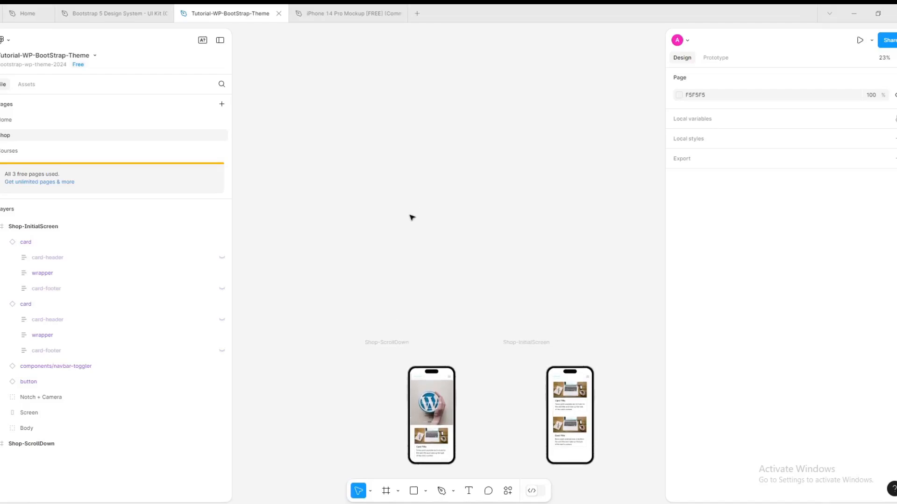
scroll(423, 239, "up", 5)
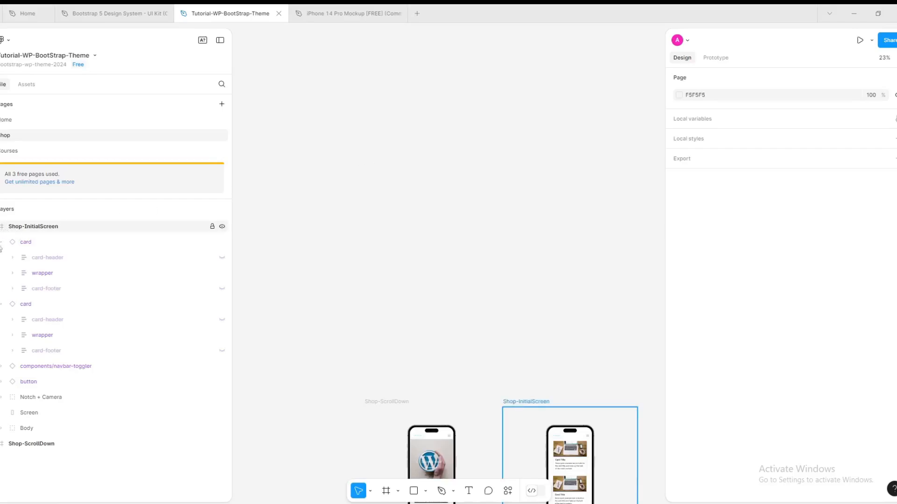
left_click(1, 242)
left_click(1, 257)
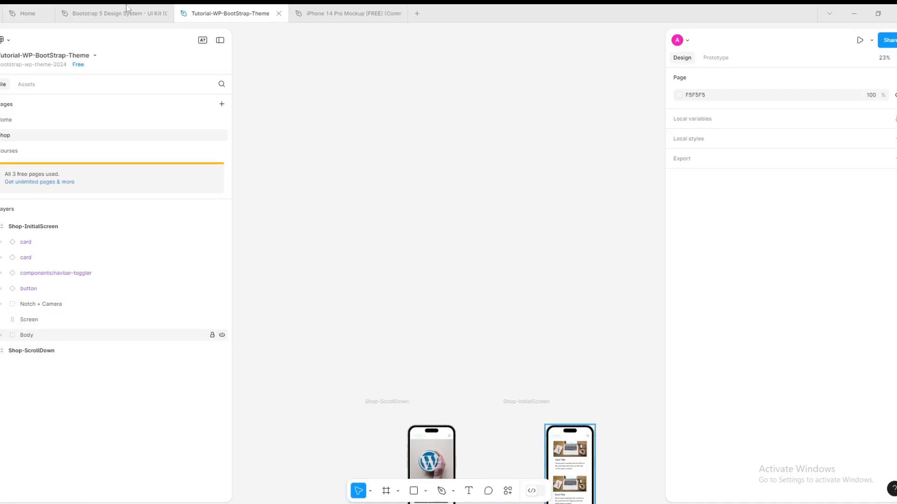
Step: Close the iPhone 14 Pro Mockup file and open the starred iPad Air Free Mockups | BRIX Templates file
left_click(342, 13)
left_click(399, 13)
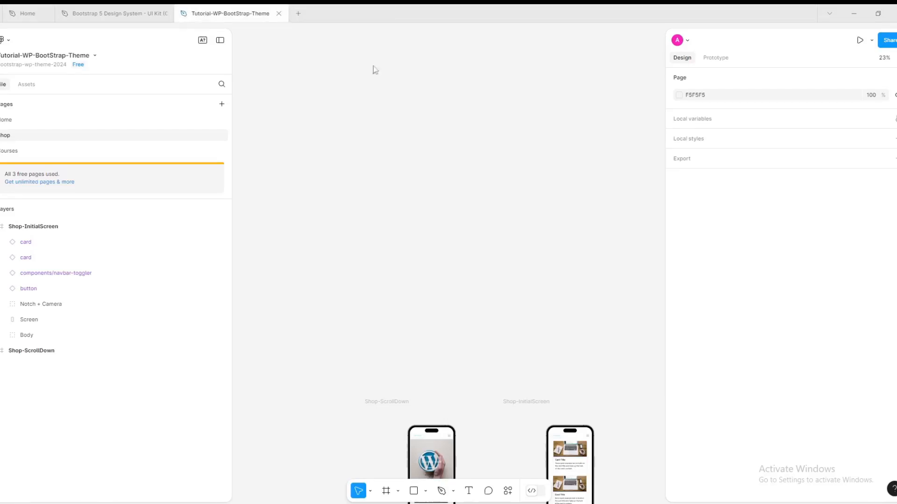
mouse_move(97, 10)
left_click(35, 8)
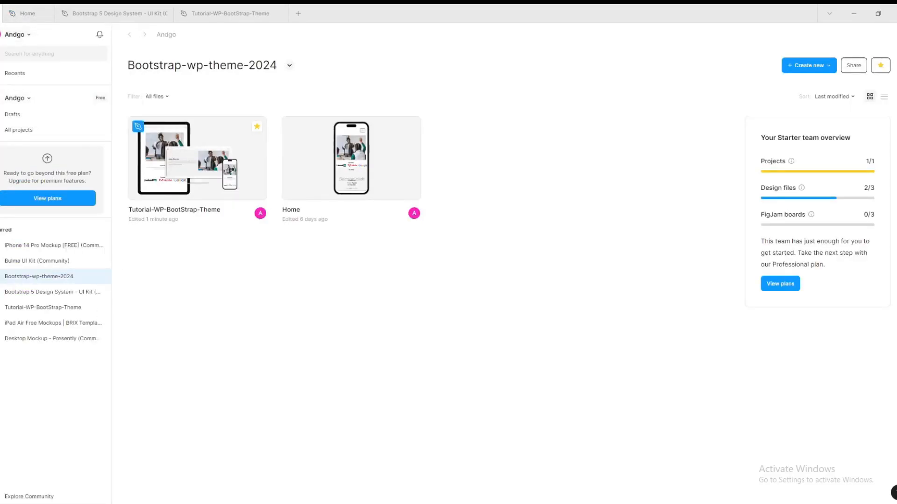
mouse_move(28, 261)
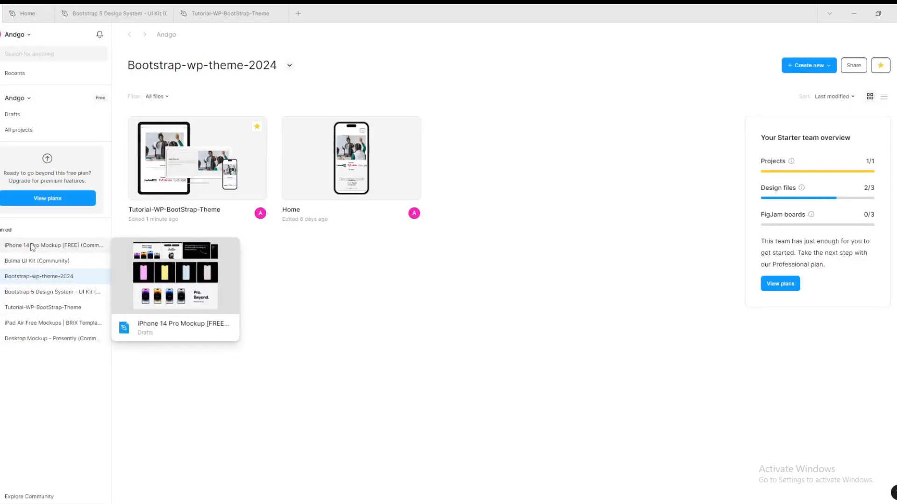
mouse_move(24, 324)
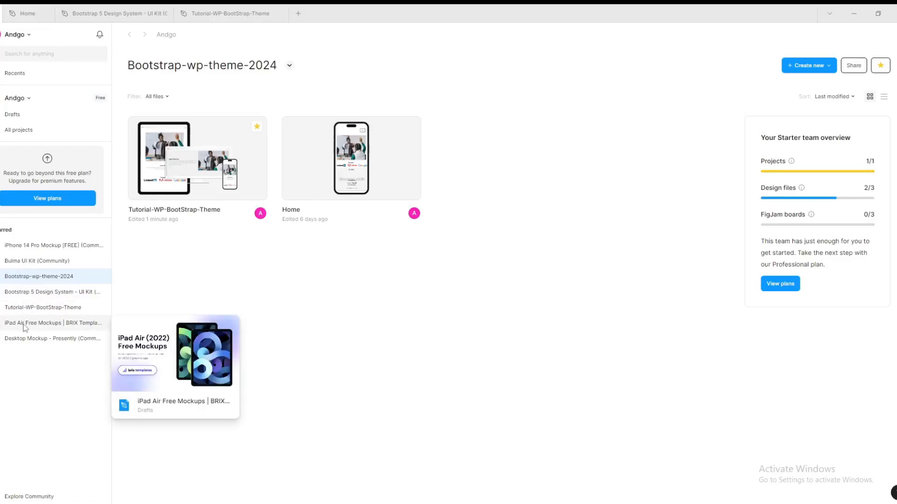
left_click(25, 324)
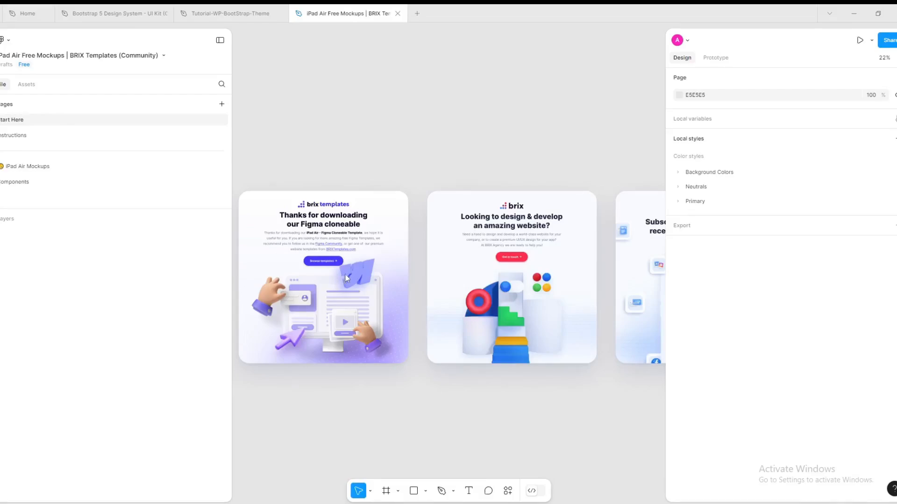
Step: Narrow the properties sidebar to free canvas space and open the iPad Air Mockups page
left_click_drag(738, 94, 856, 94)
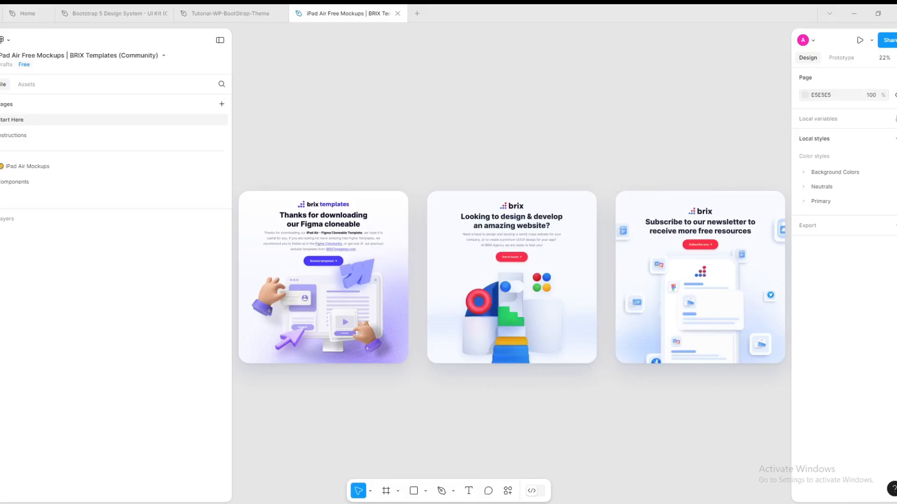
left_click(28, 166)
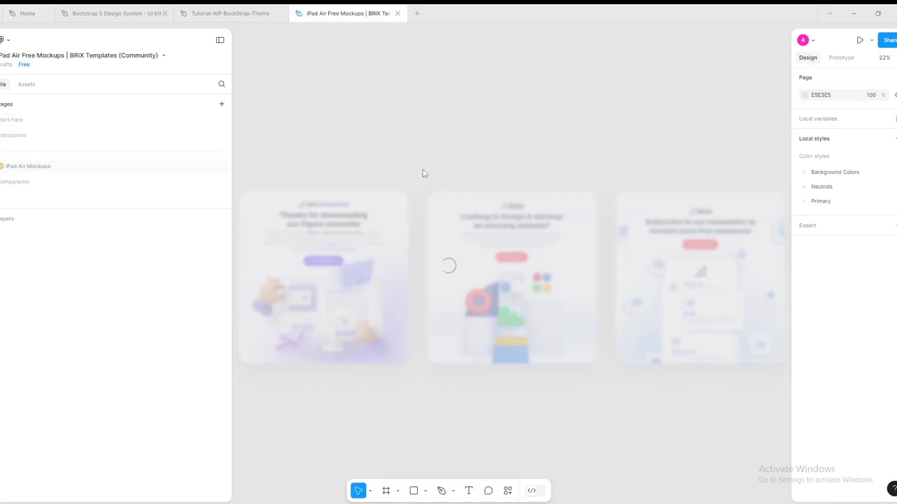
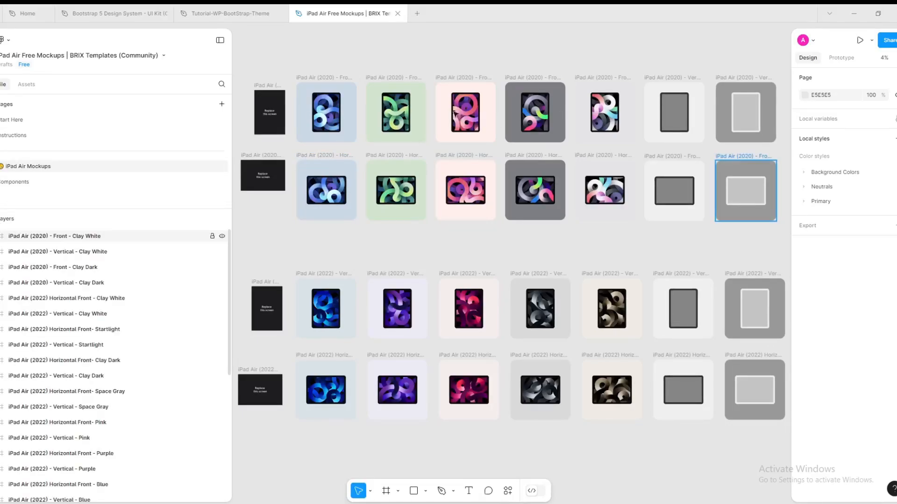
left_click(408, 195)
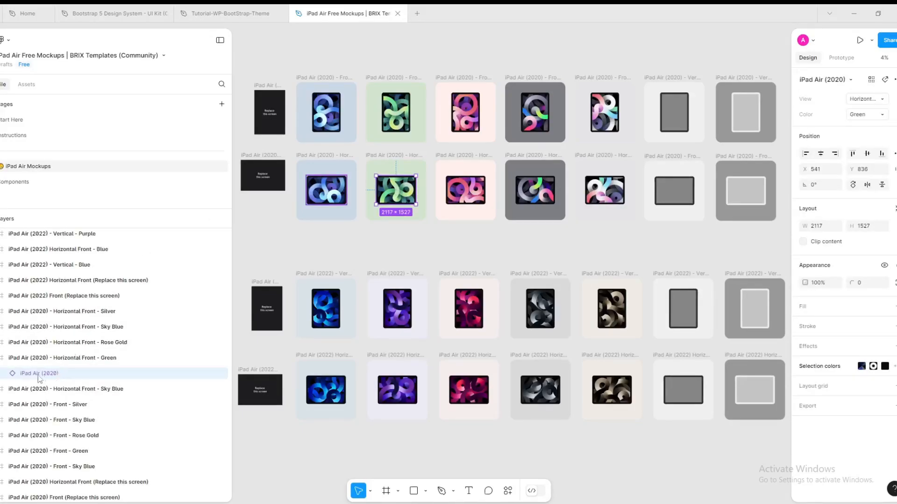
left_click(37, 361)
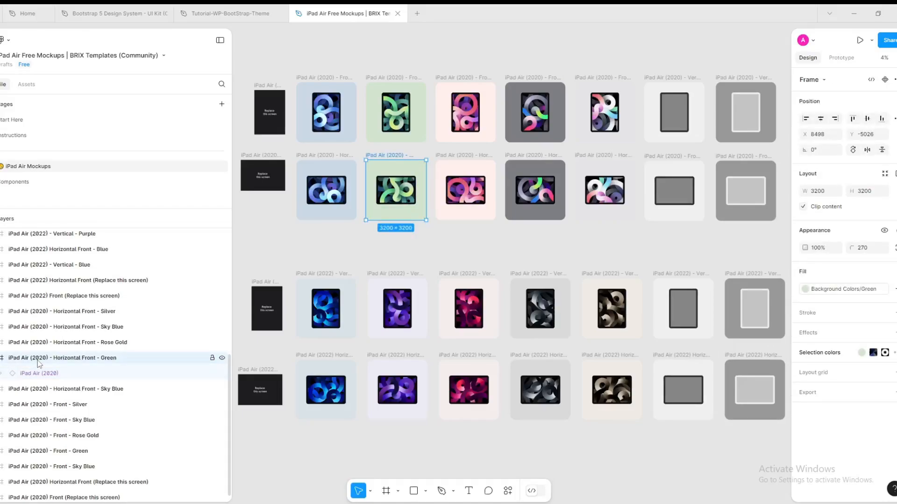
right_click(40, 364)
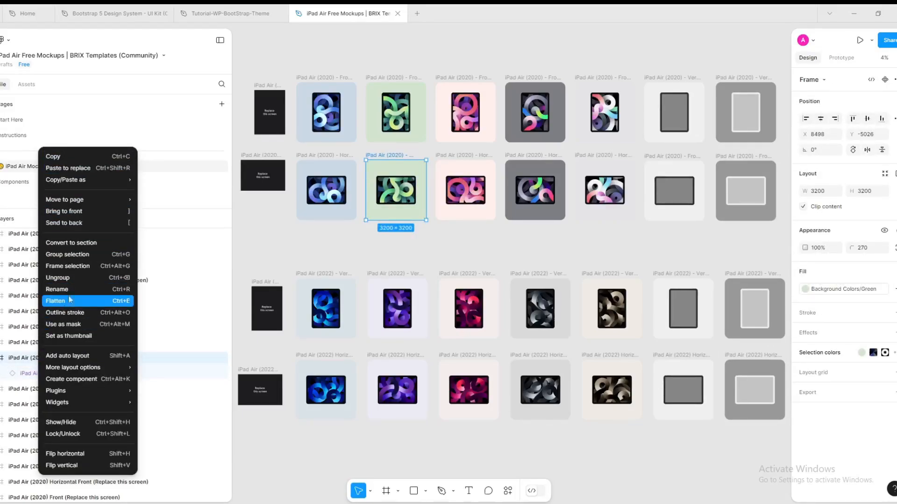
left_click(64, 161)
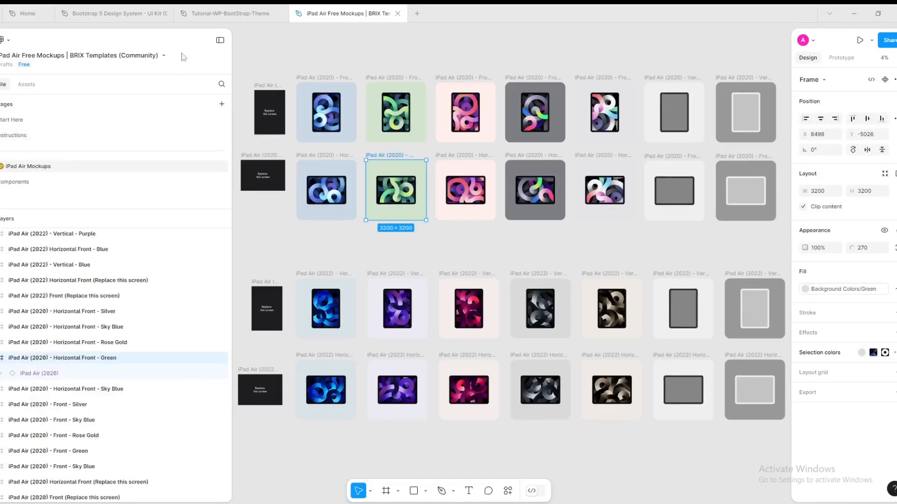
left_click(232, 12)
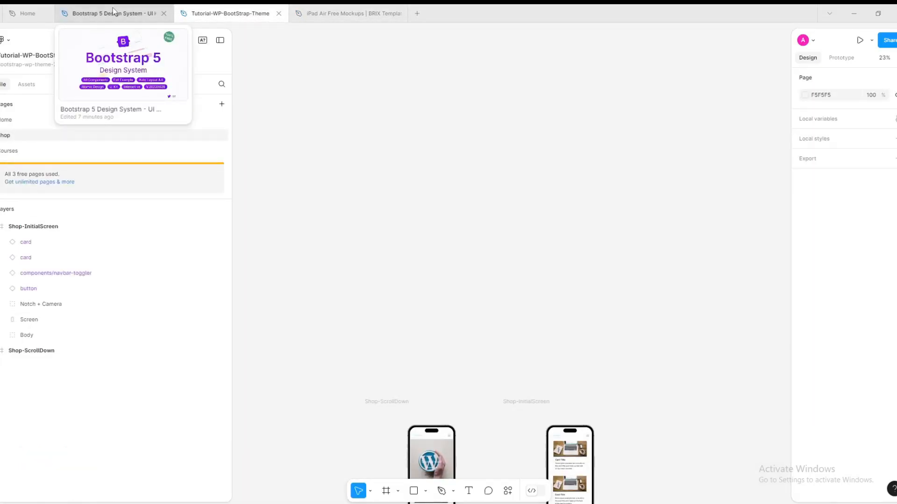
left_click(345, 16)
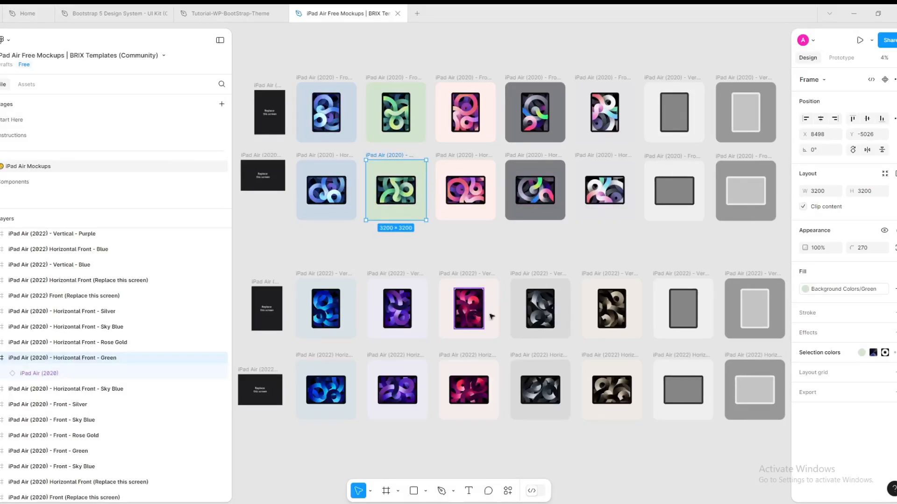
left_click(548, 318)
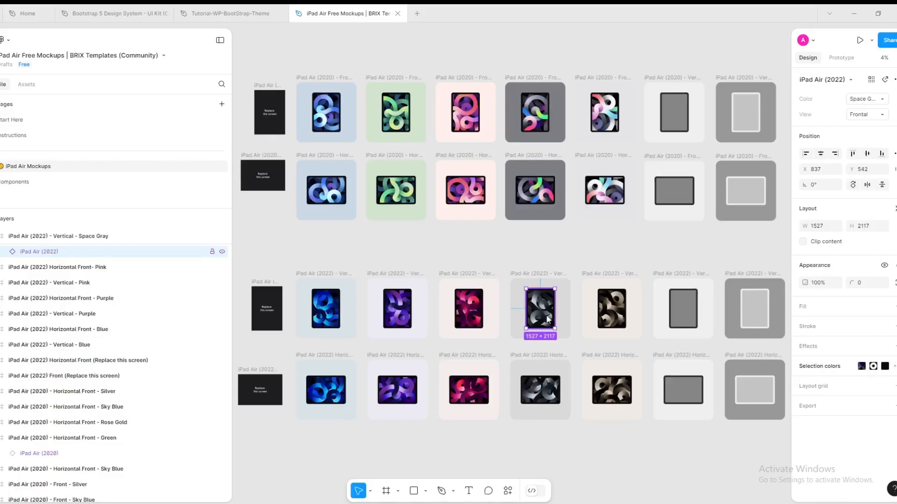
right_click(546, 314)
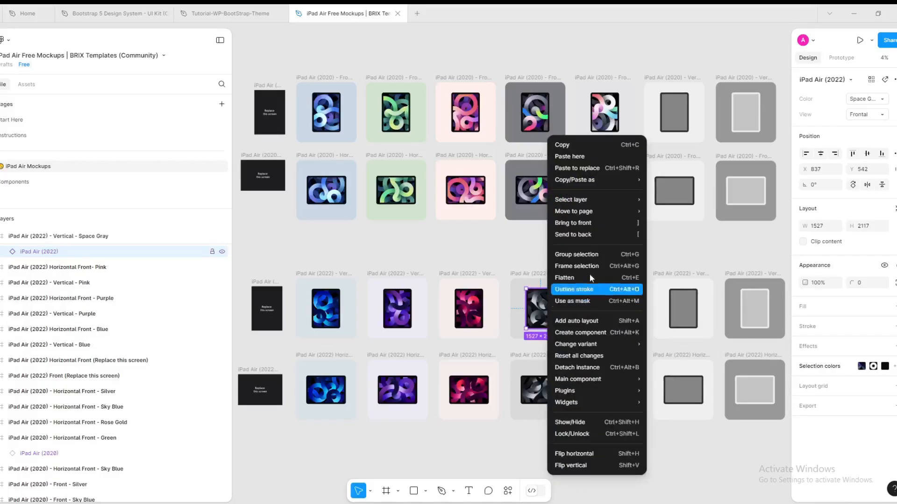
left_click(562, 146)
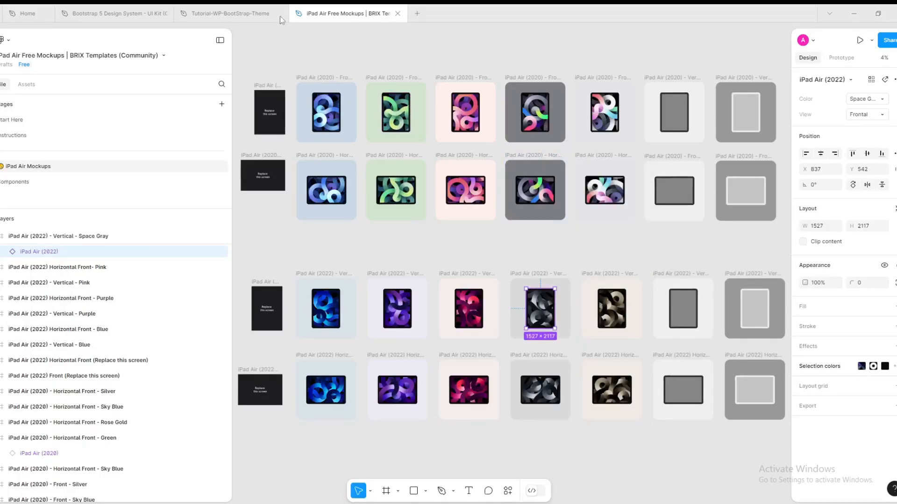
left_click(66, 439)
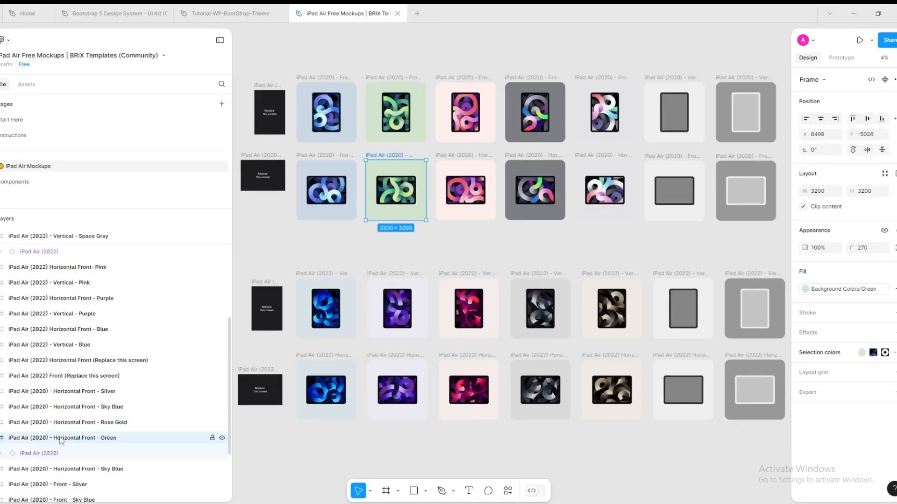
Step: Copy the whole iPad Air (2022) - Vertical - Space Gray frame, including its background
left_click(547, 299)
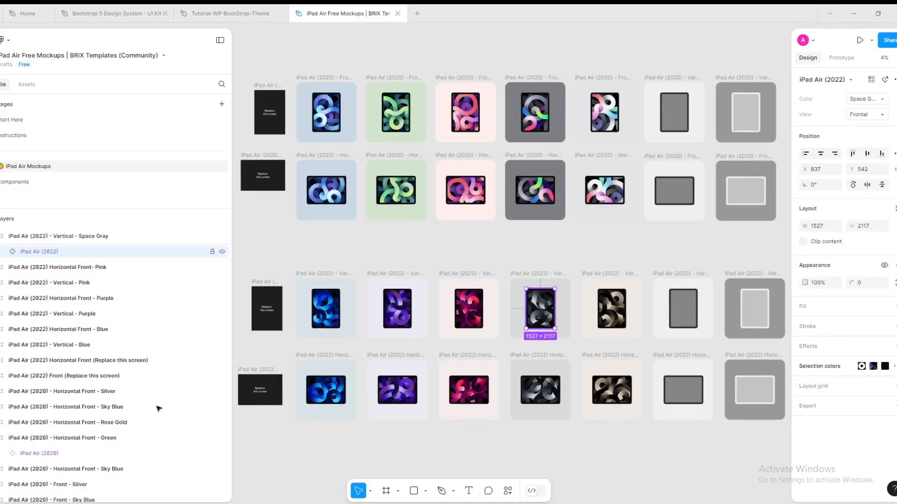
scroll(149, 420, "down", 1)
scroll(117, 401, "up", 4)
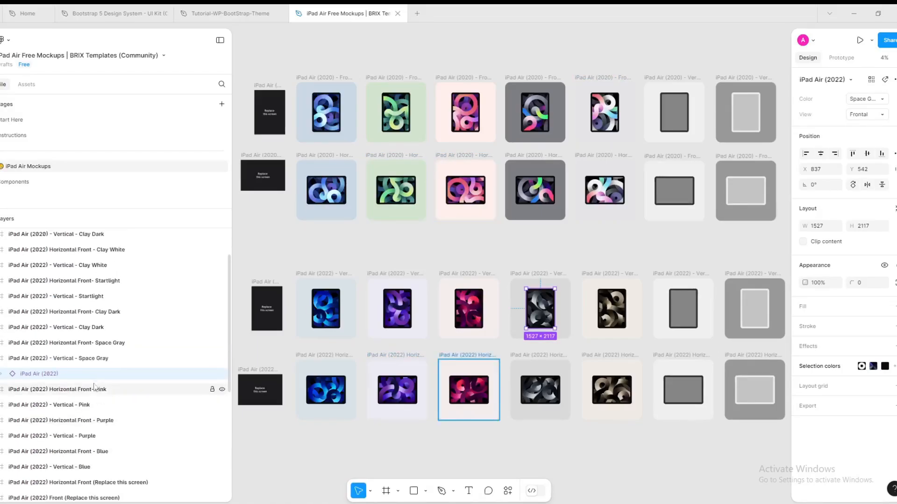
left_click(52, 360)
right_click(52, 360)
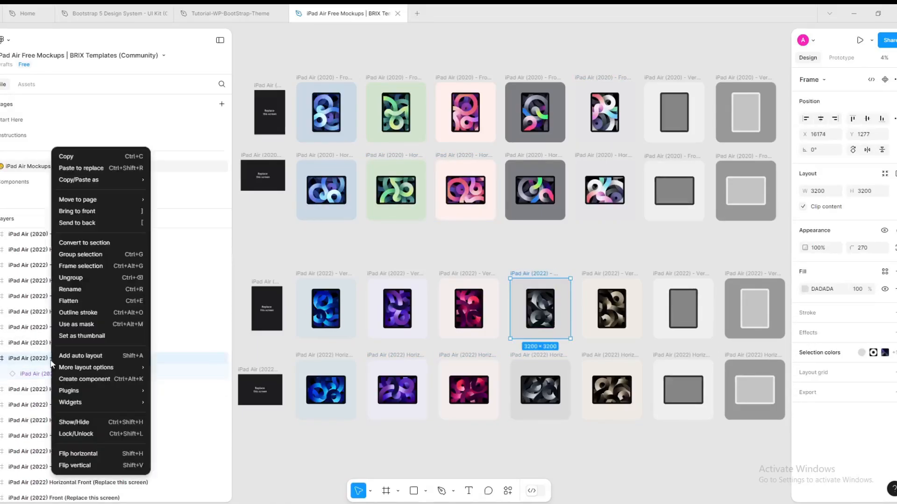
left_click(83, 156)
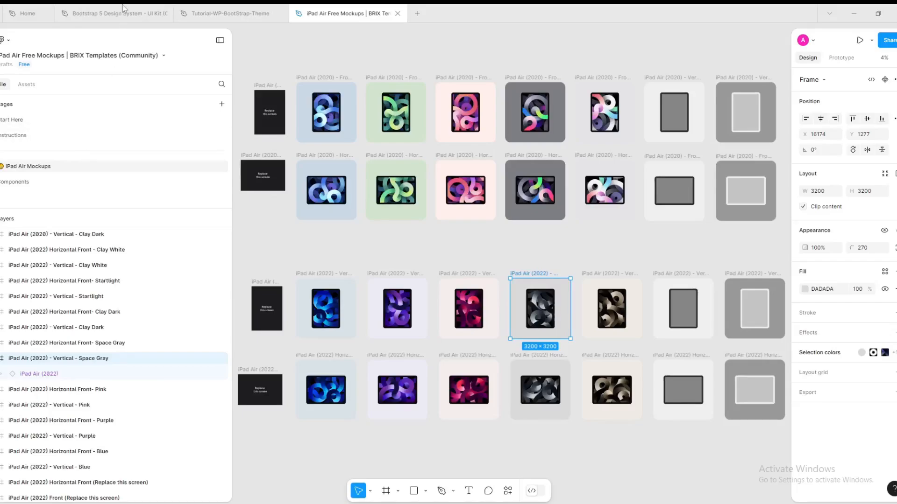
Step: Paste the iPad frame into the Shop page of the Tutorial-WP-BootStrap-Theme file and move it above the phones to X 174, Y -2138
left_click(123, 12)
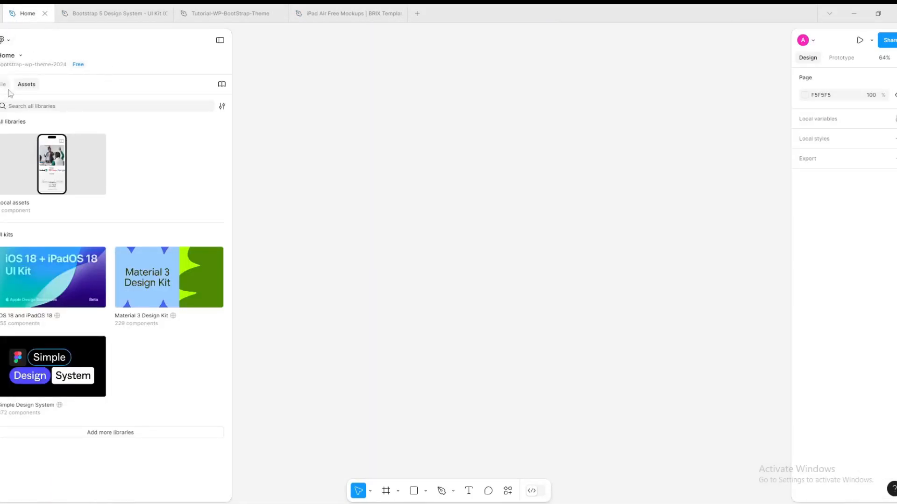
left_click(224, 14)
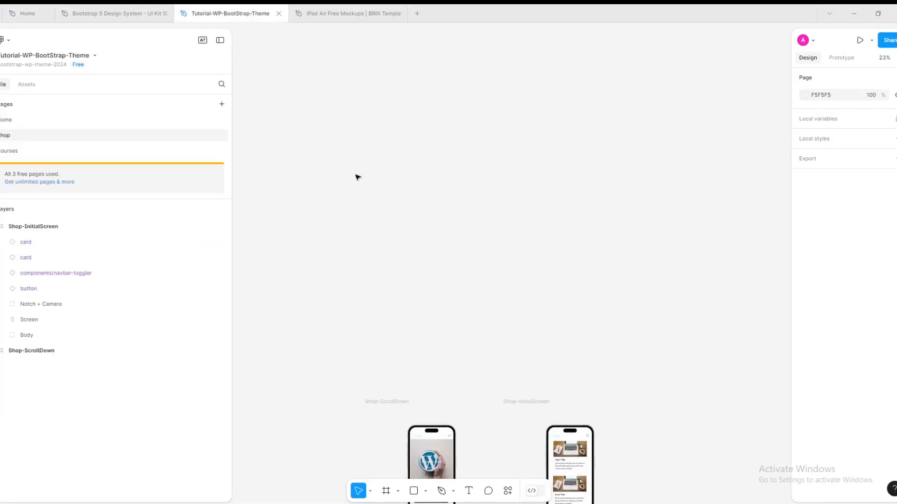
scroll(447, 276, "down", 3)
scroll(447, 276, "up", 1)
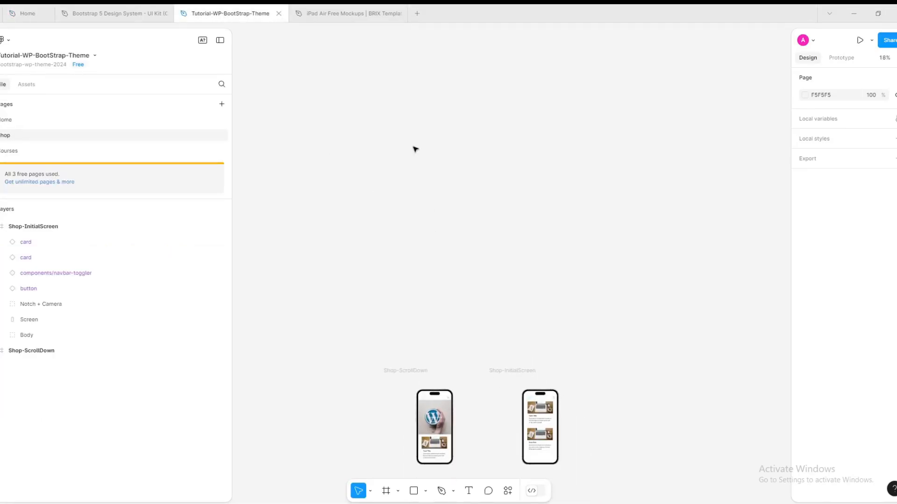
right_click(415, 149)
left_click(437, 155)
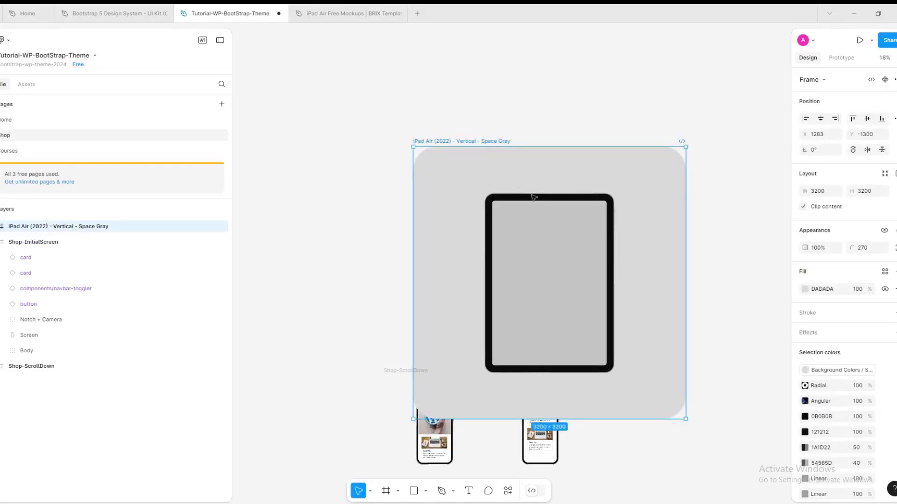
left_click_drag(447, 211, 352, 138)
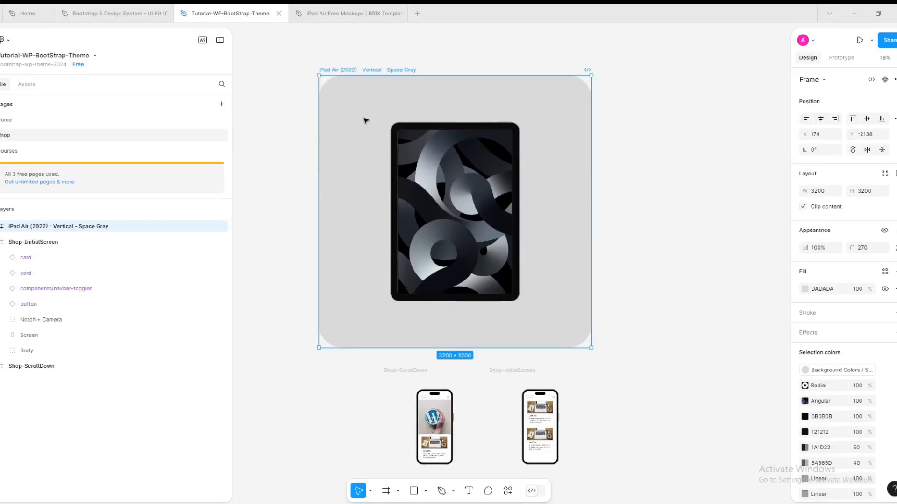
left_click(363, 119)
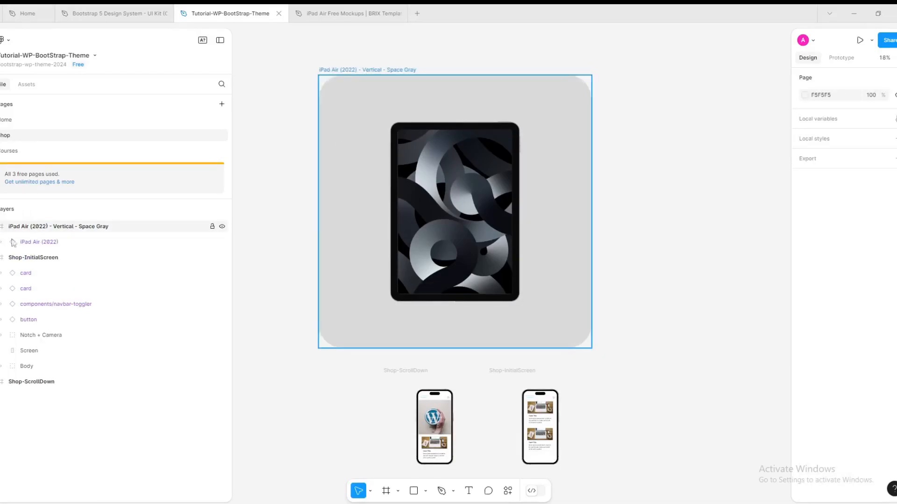
Step: Expand the iPad Air (2022) - Vertical - Space Gray frame's layers down to its Lateral Components and Body groups, leaving nothing selected
left_click(2, 226)
left_click(5, 242)
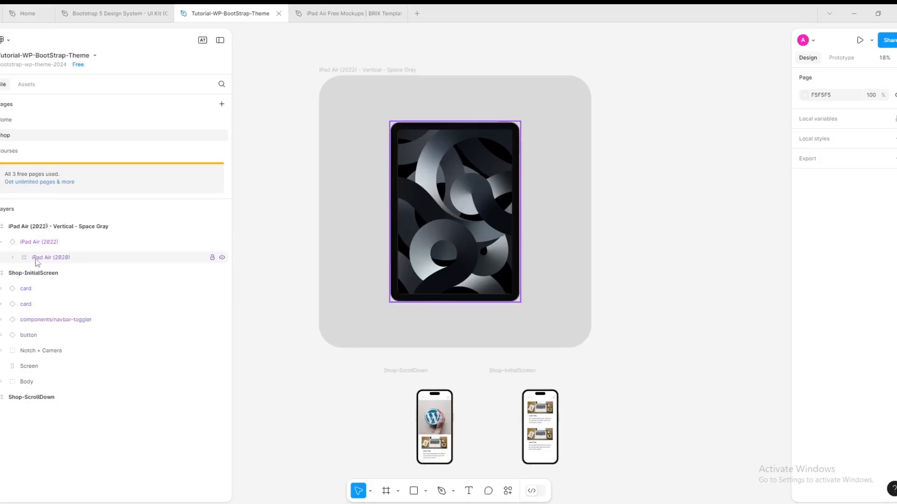
left_click(37, 261)
left_click(13, 257)
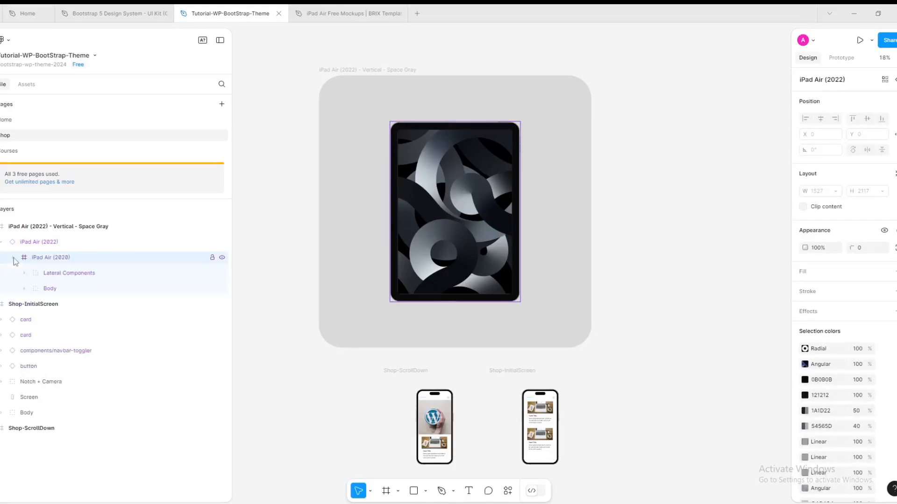
left_click(38, 289)
left_click(427, 88)
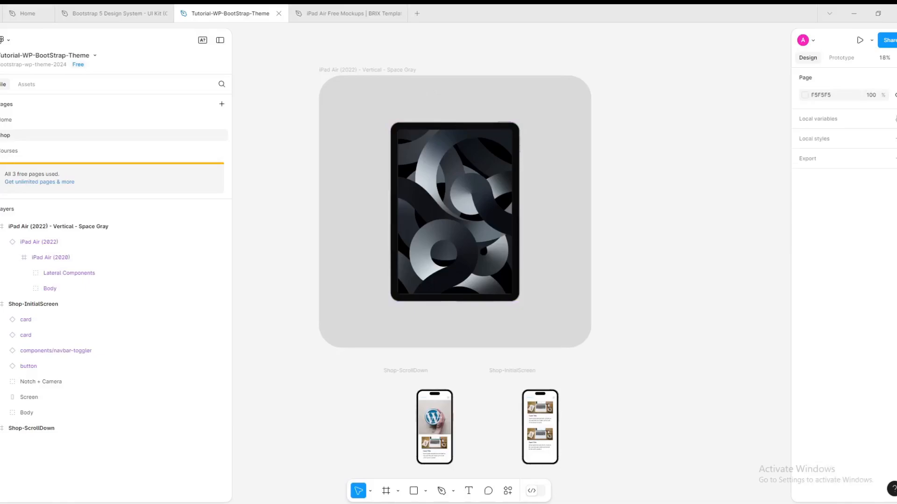
Step: Make the iPad frame's DADADA background fill fully transparent at 0% opacity and deselect the frame
left_click(47, 227)
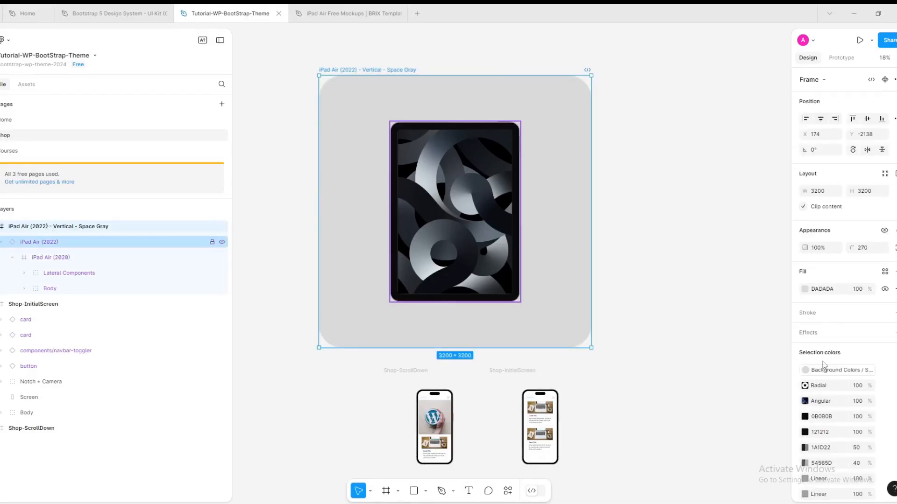
left_click(804, 289)
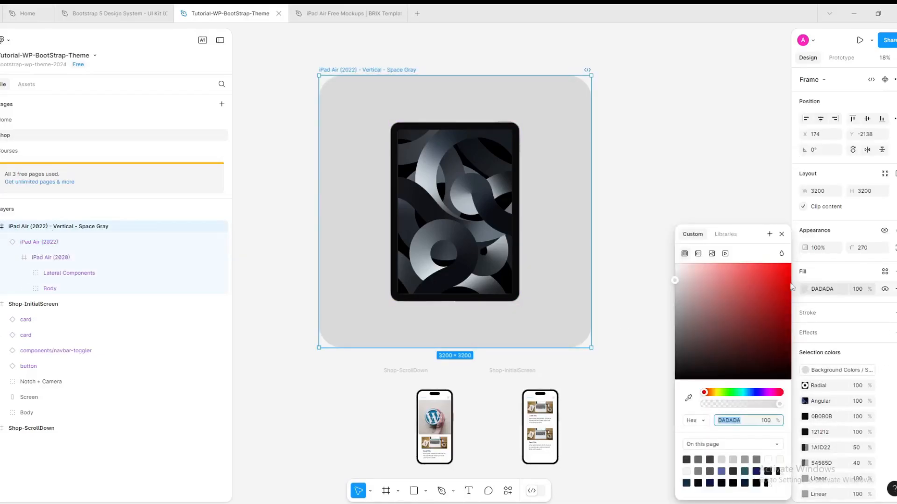
left_click_drag(779, 404, 686, 409)
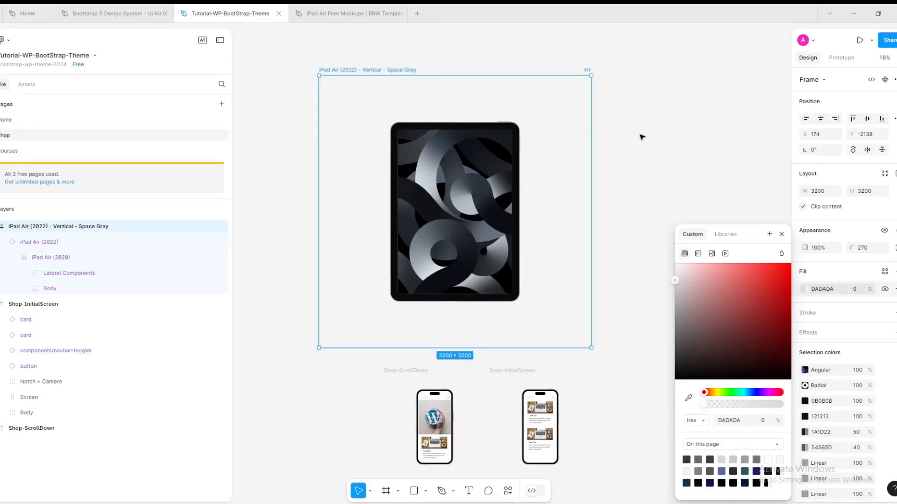
left_click(597, 181)
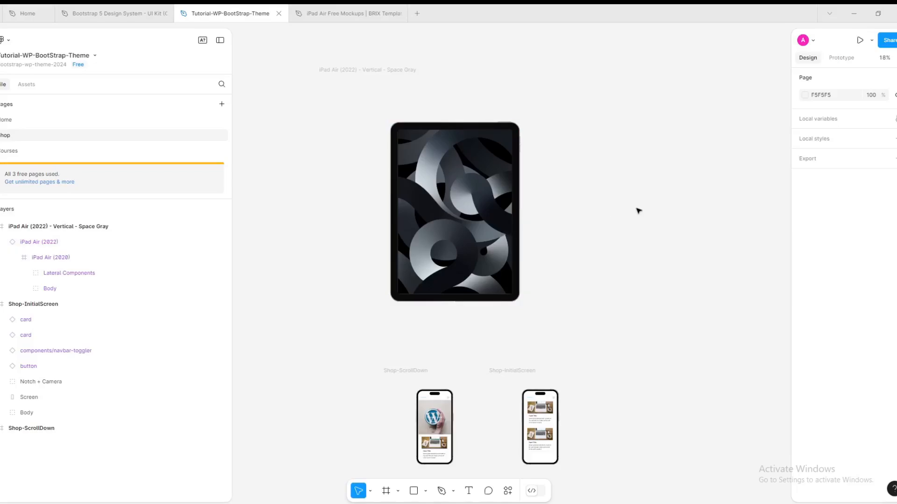
Step: Expand the Body group inside the iPad mockup and select its Screen layer
left_click(470, 206)
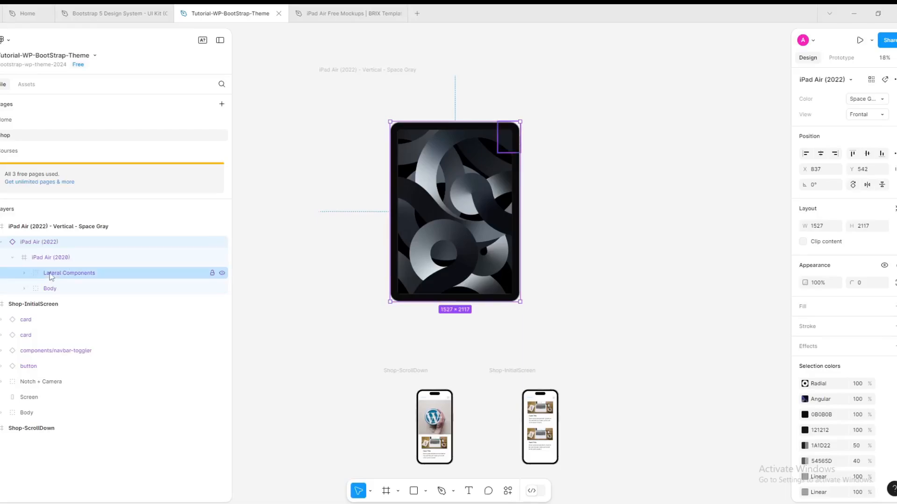
left_click(25, 289)
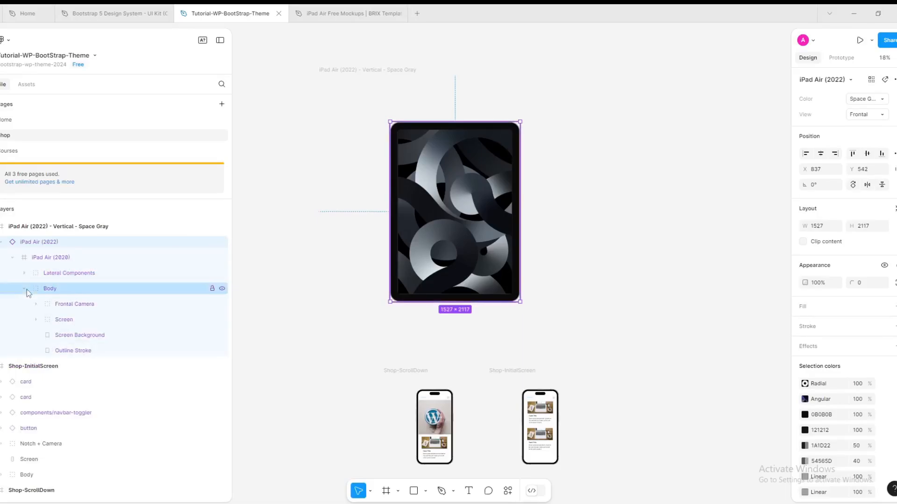
left_click(53, 323)
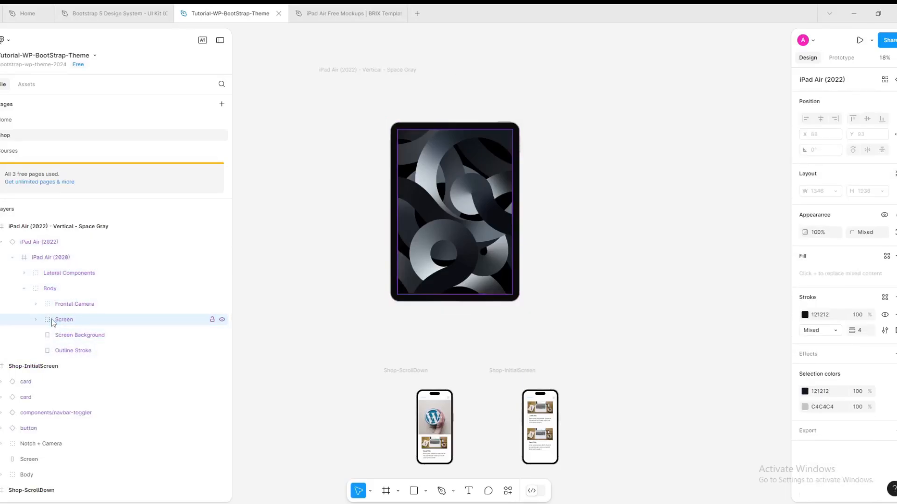
left_click(56, 337)
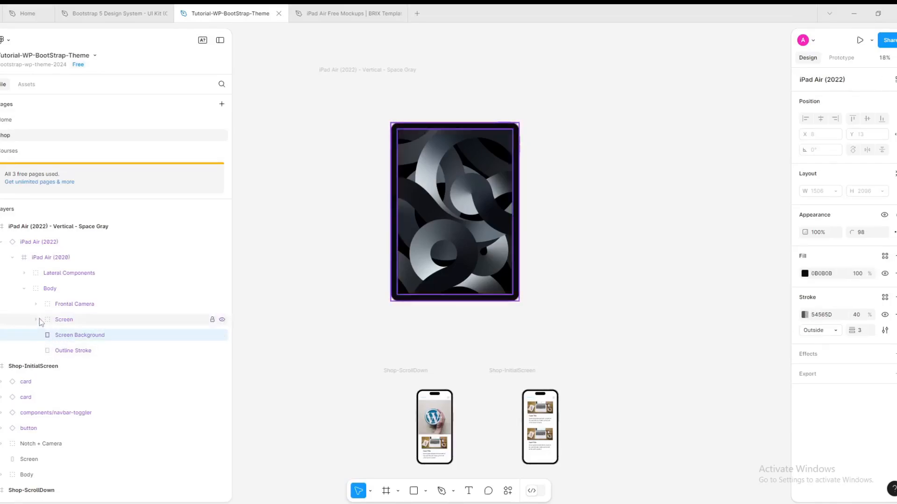
left_click(443, 233)
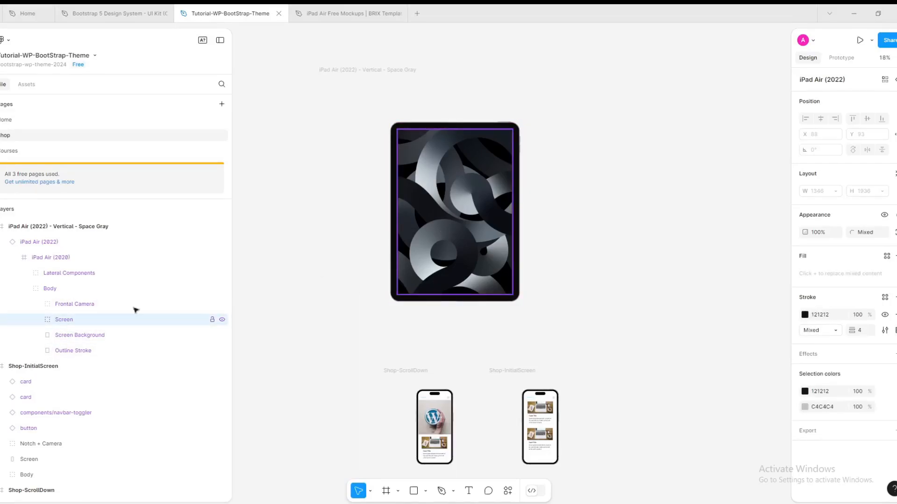
Step: Replace the wallpaper image fill on the iPad's Screen (Replace here) layer with a solid white fill and deselect it
left_click(35, 319)
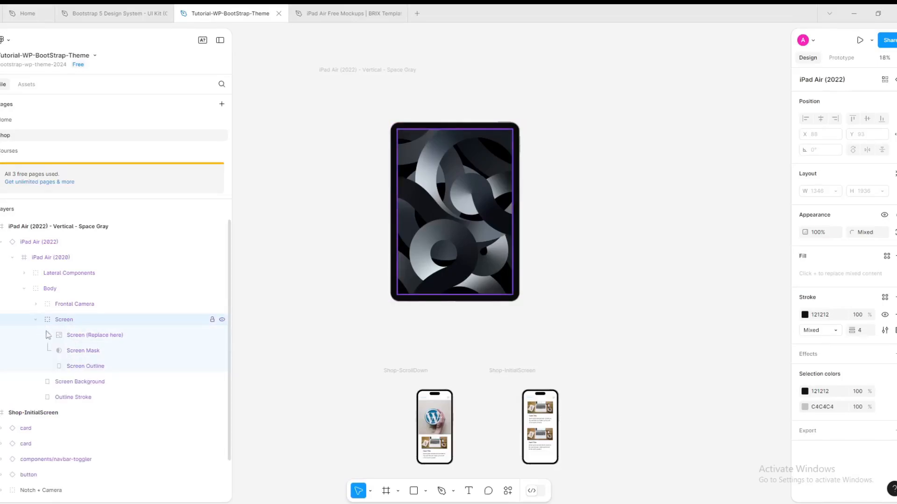
left_click(84, 336)
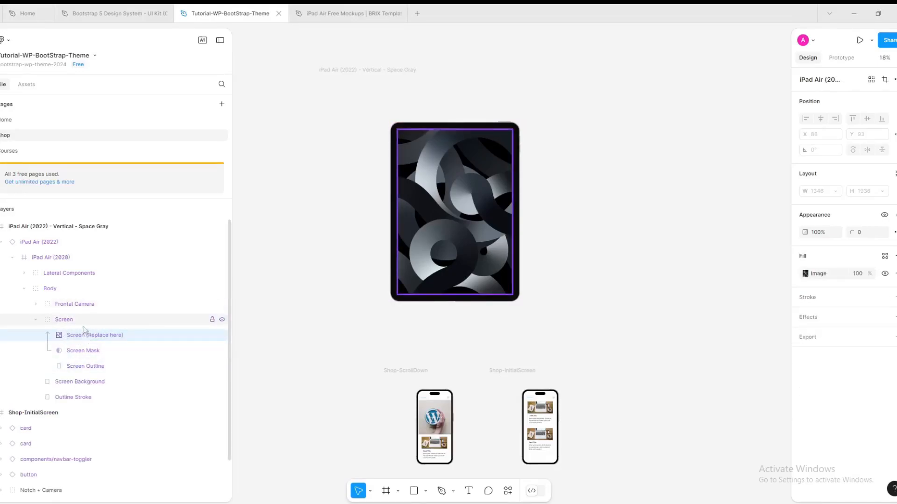
left_click(804, 274)
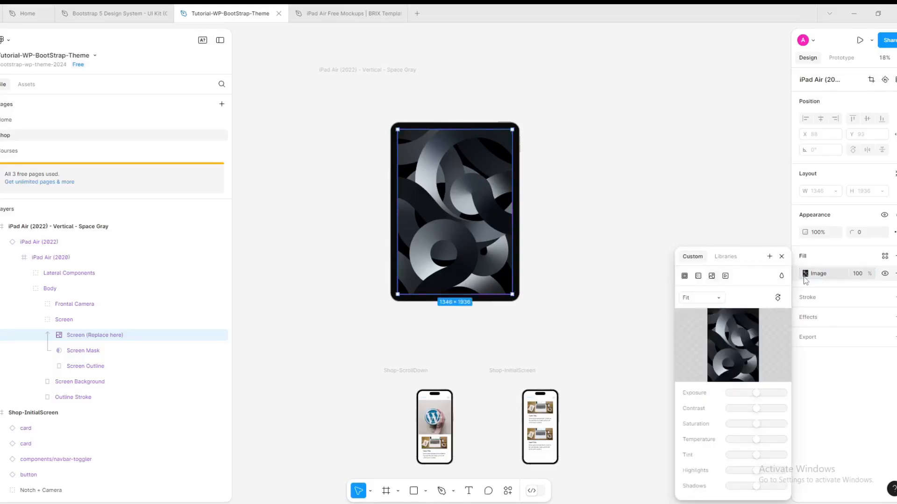
mouse_move(735, 355)
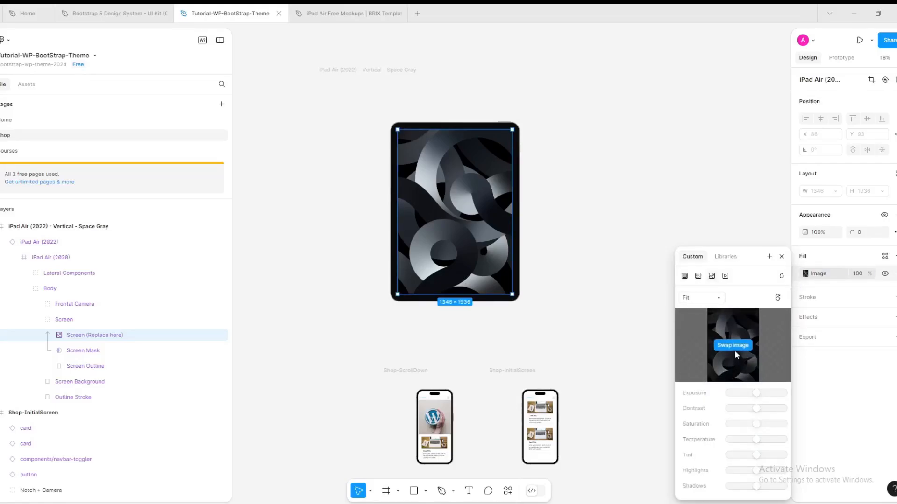
left_click(684, 277)
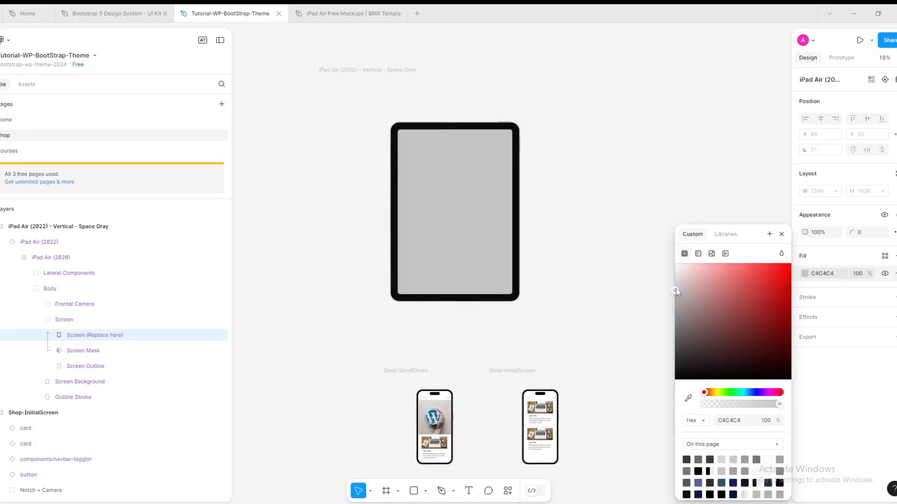
left_click(590, 254)
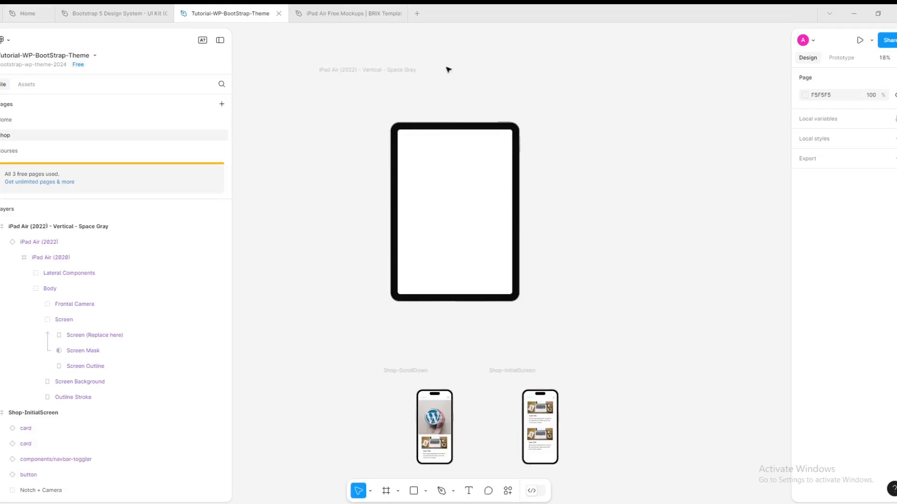
mouse_move(112, 18)
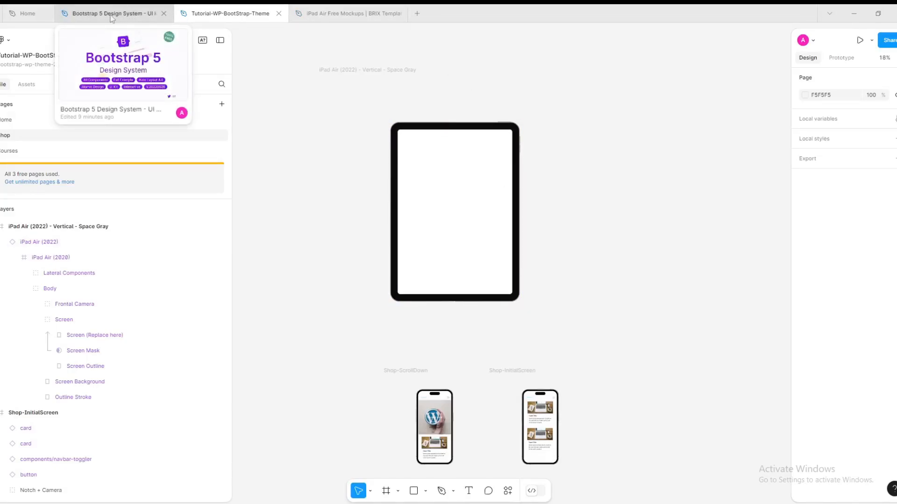
Step: Look through the Home file's pages and the Bootstrap-wp-theme-2024 project, and return to the Tutorial-WP-BootStrap-Theme file
left_click(27, 13)
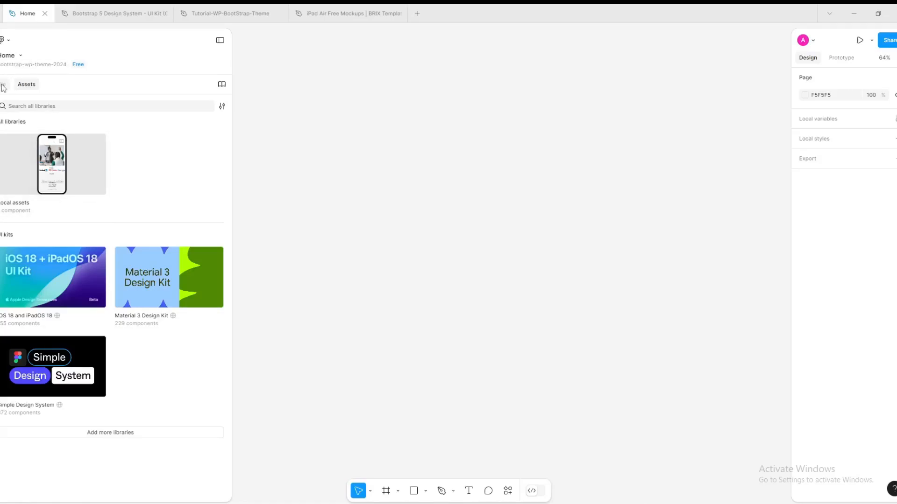
double_click(7, 55)
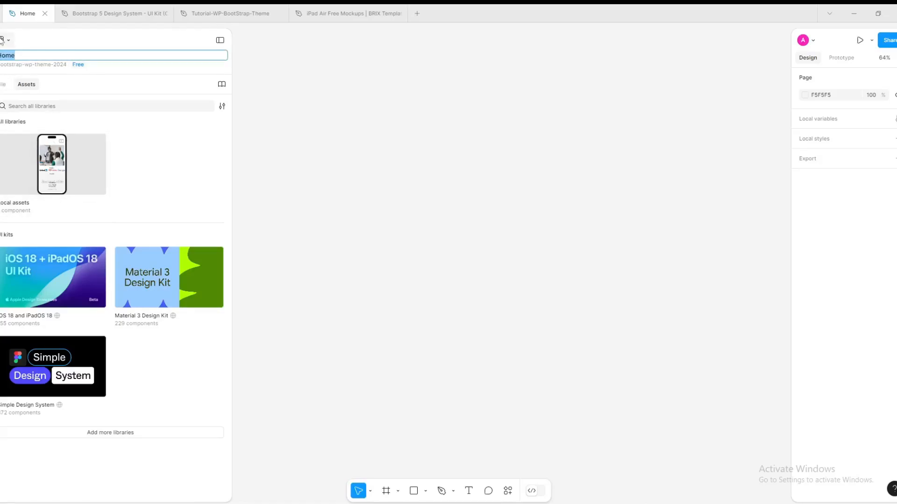
left_click(3, 40)
left_click(1, 14)
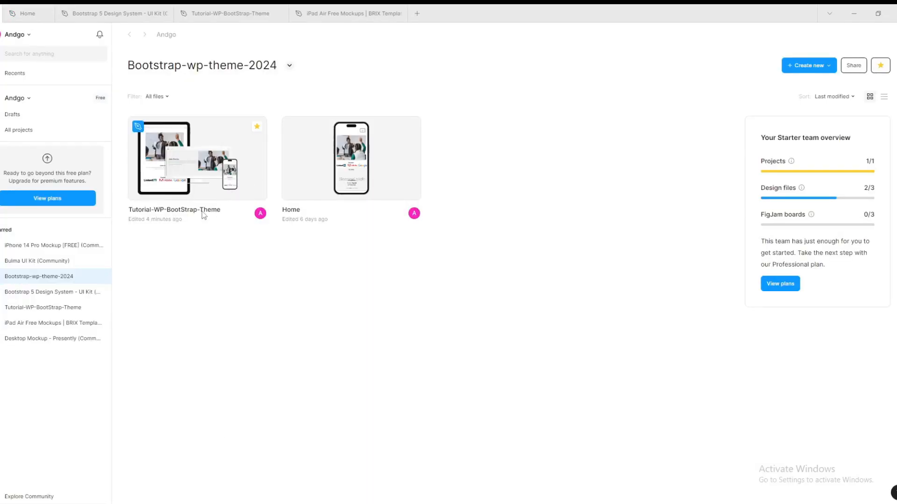
double_click(206, 195)
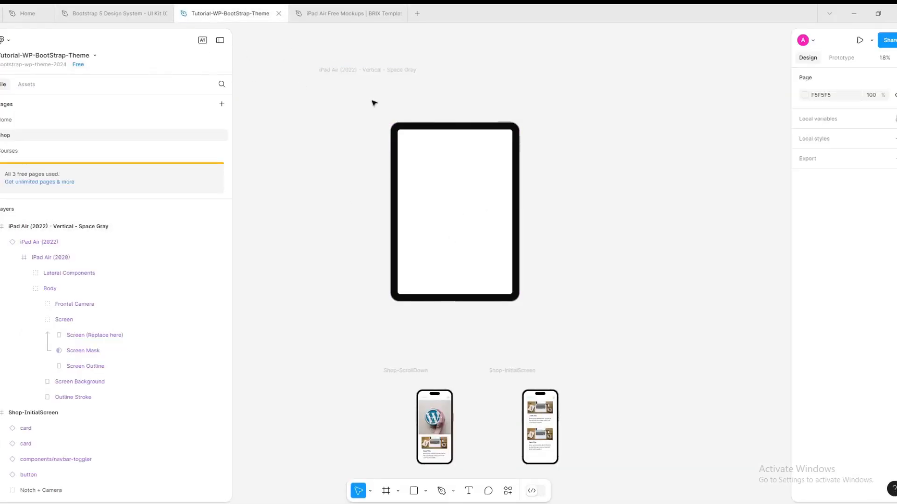
left_click(33, 14)
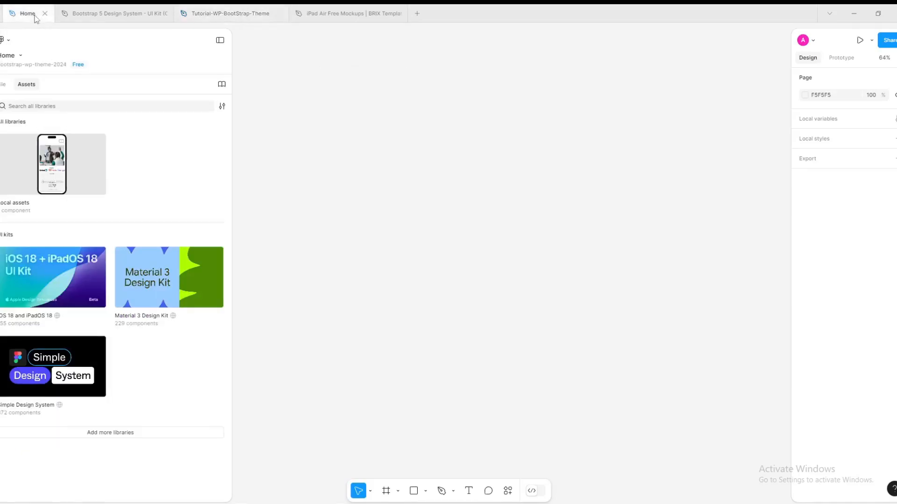
left_click(3, 85)
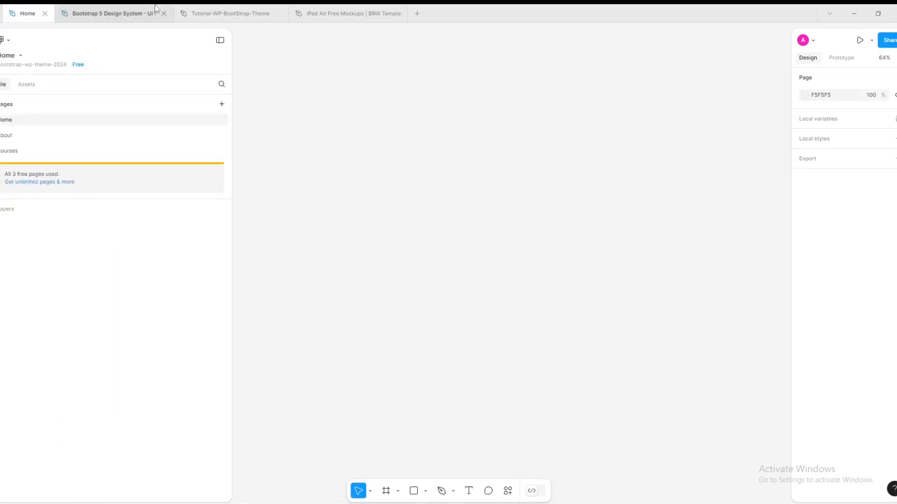
left_click(224, 9)
Step: Copy the WordPress image carousel from the Shop-ScrollDown phone mockup
scroll(461, 430, "up", 2)
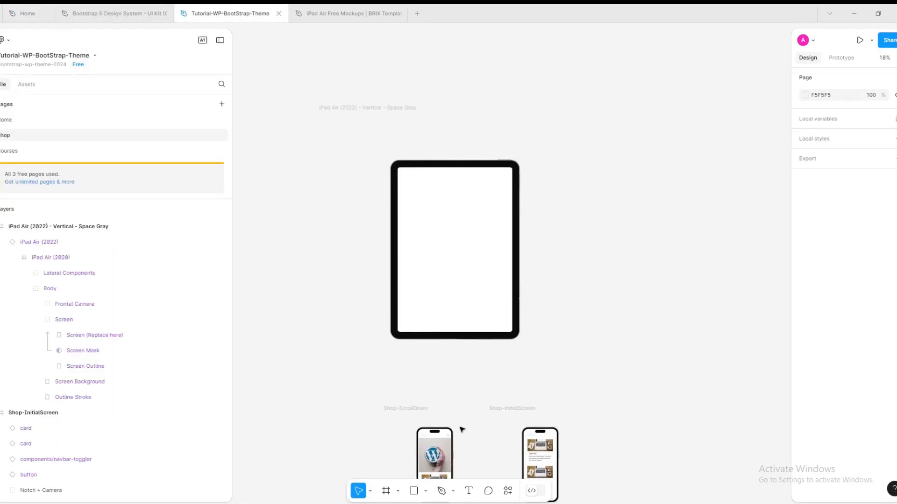
scroll(461, 426, "down", 2)
scroll(462, 426, "up", 5)
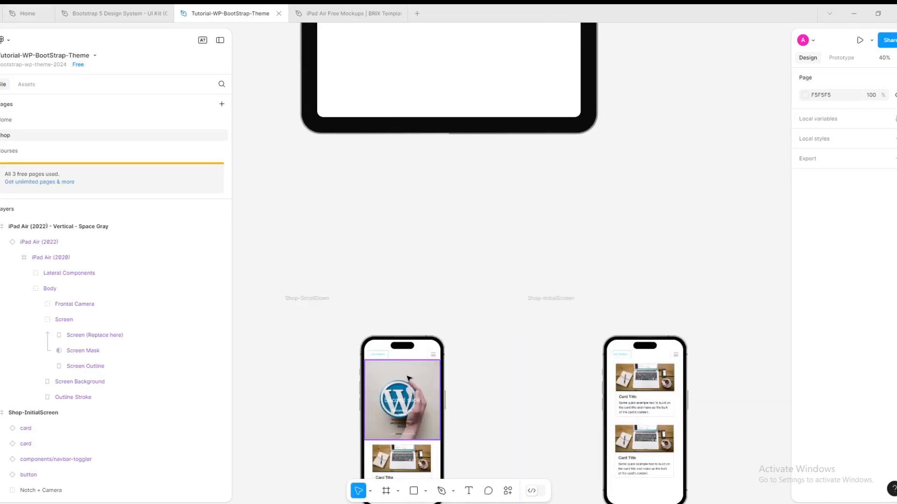
left_click(408, 378)
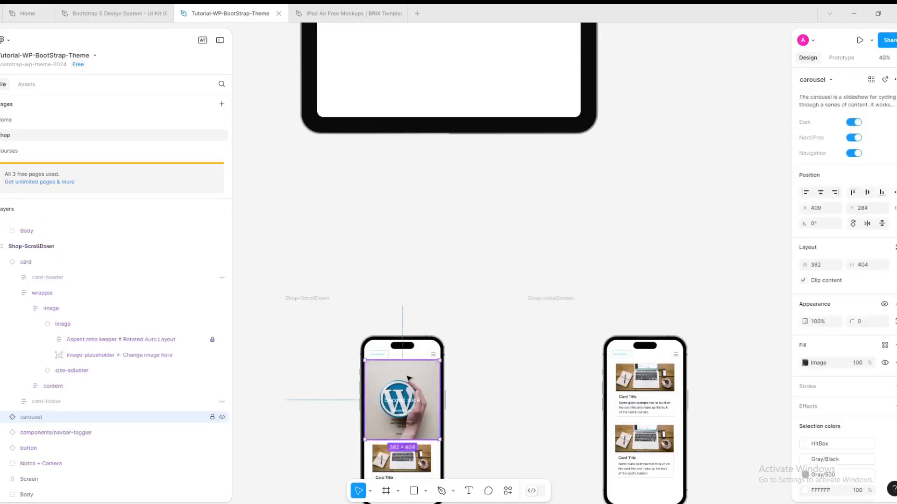
right_click(28, 417)
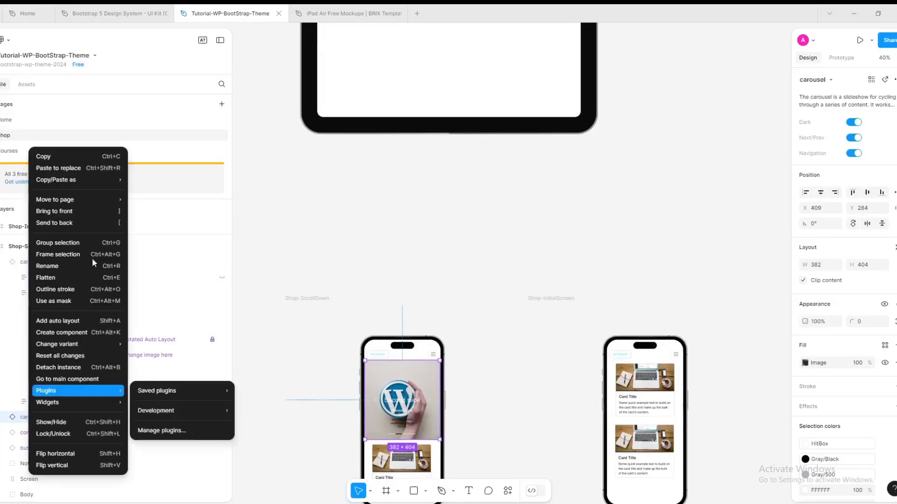
left_click(64, 159)
Step: Collapse the Shop-InitialScreen and Shop-ScrollDown frames in the layer list
scroll(66, 250, "up", 2)
left_click(49, 343)
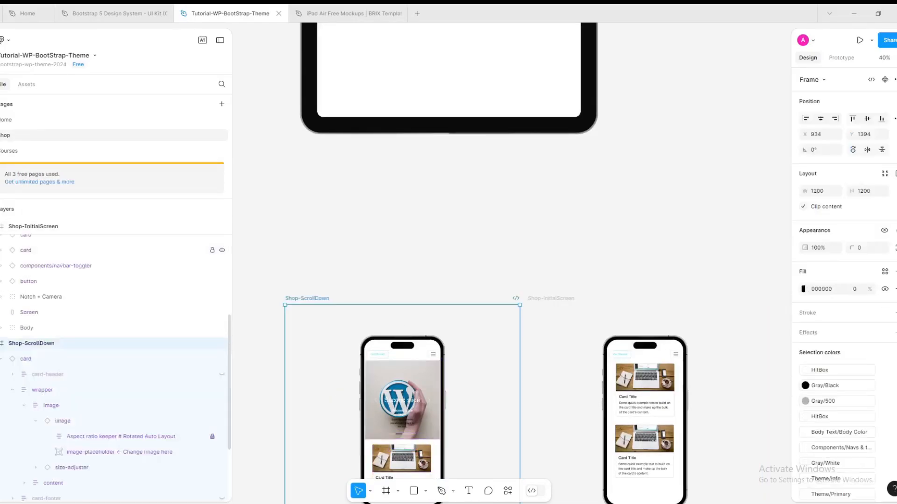
scroll(13, 339, "up", 5)
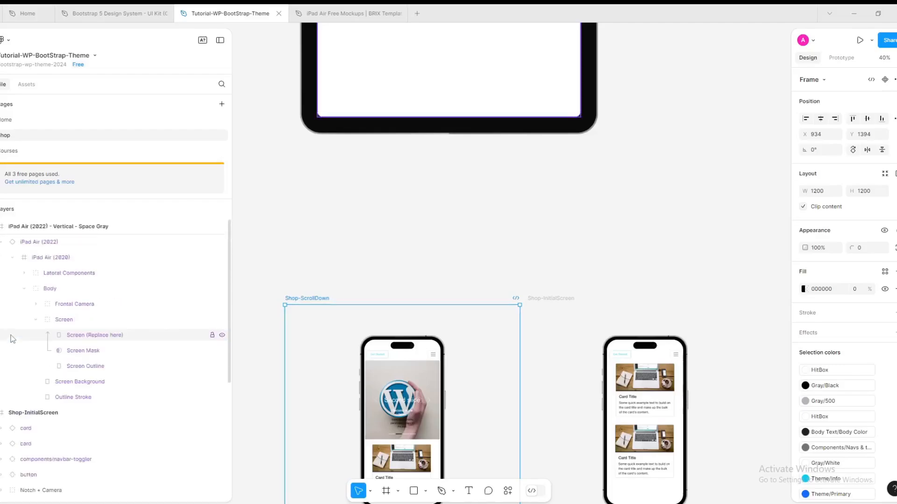
left_click(10, 411)
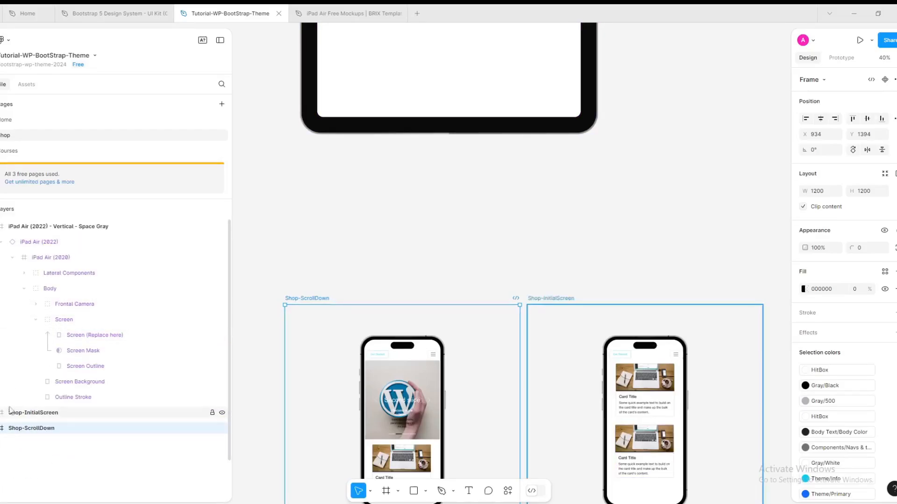
Step: Try replacing the iPad Air (2022) - Vertical - Space Gray frame with the copied carousel, and undo the replacement
scroll(536, 224, "up", 5)
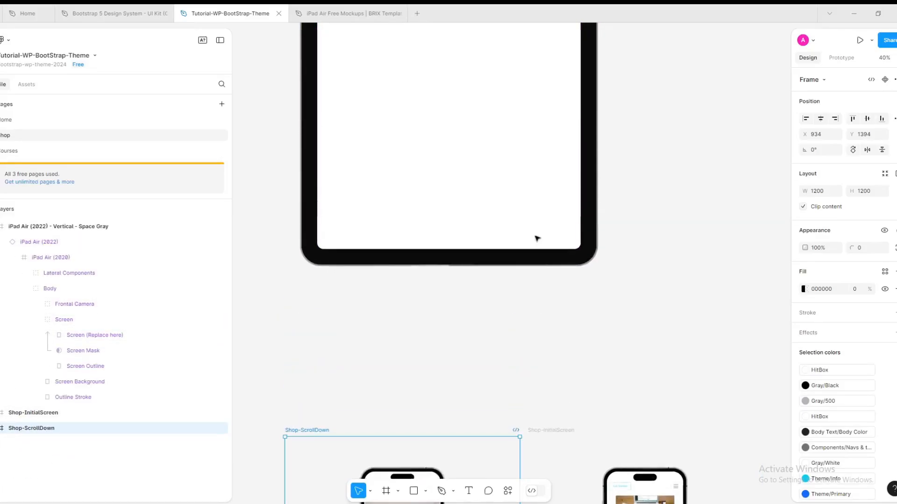
scroll(536, 238, "up", 5)
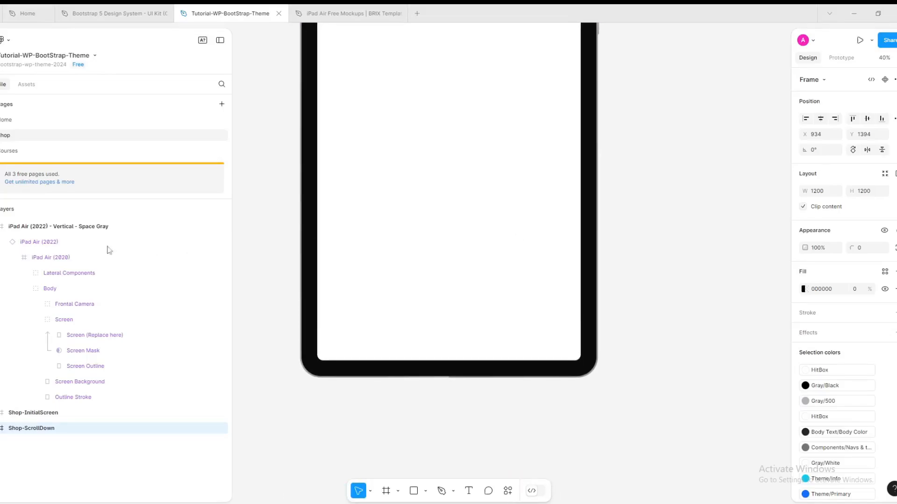
right_click(77, 228)
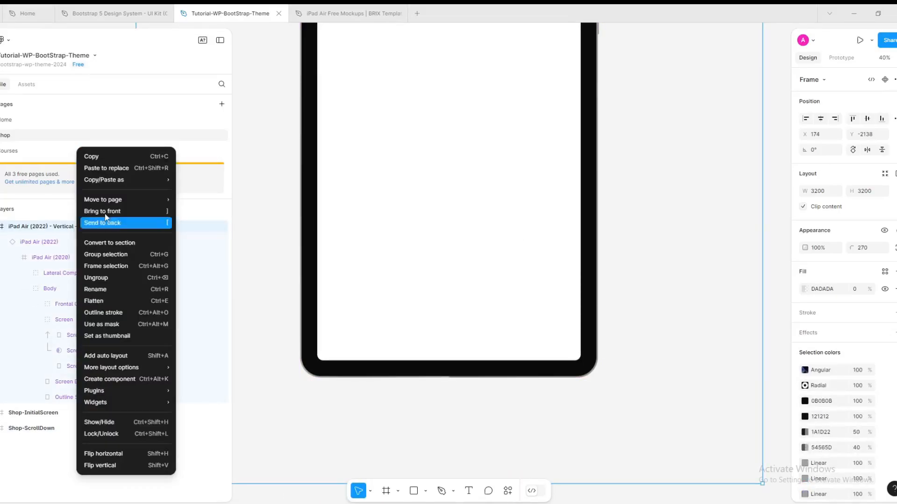
left_click(113, 169)
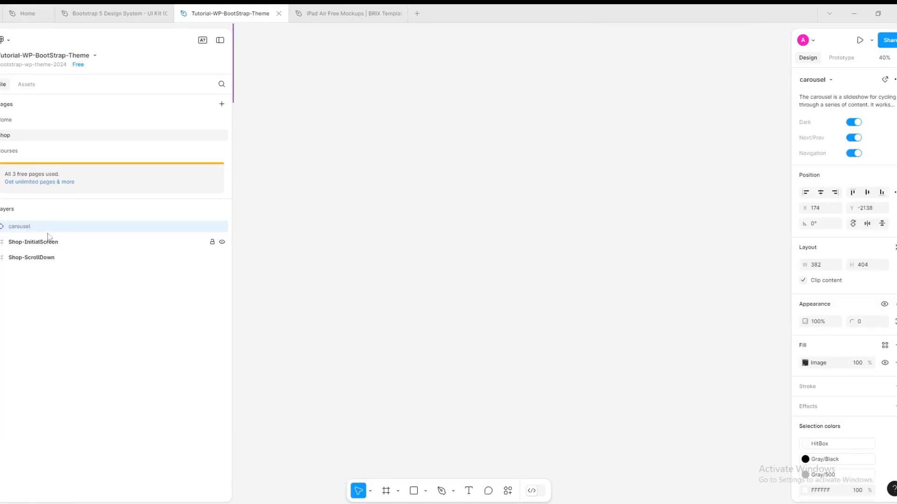
key("ctrl+z")
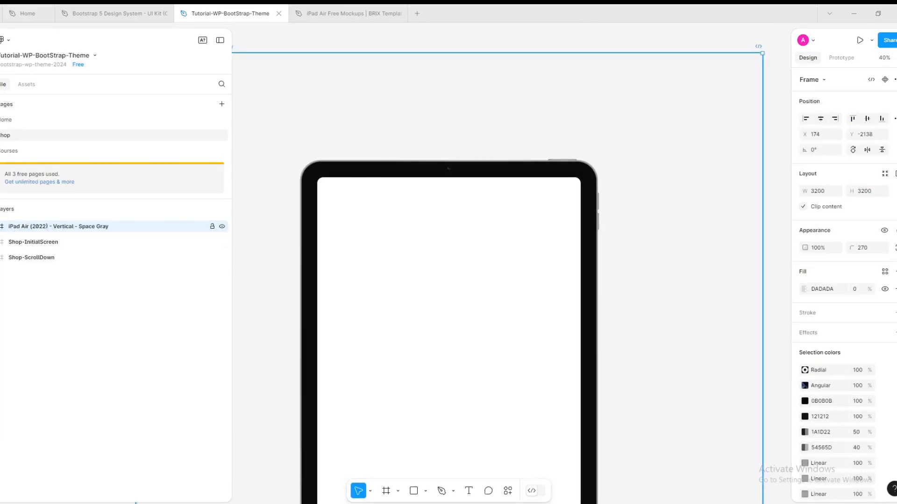
Step: Expand the iPad Air (2022) - Vertical - Space Gray frame's layers and paste the carousel into that frame
left_click(0, 227)
right_click(36, 229)
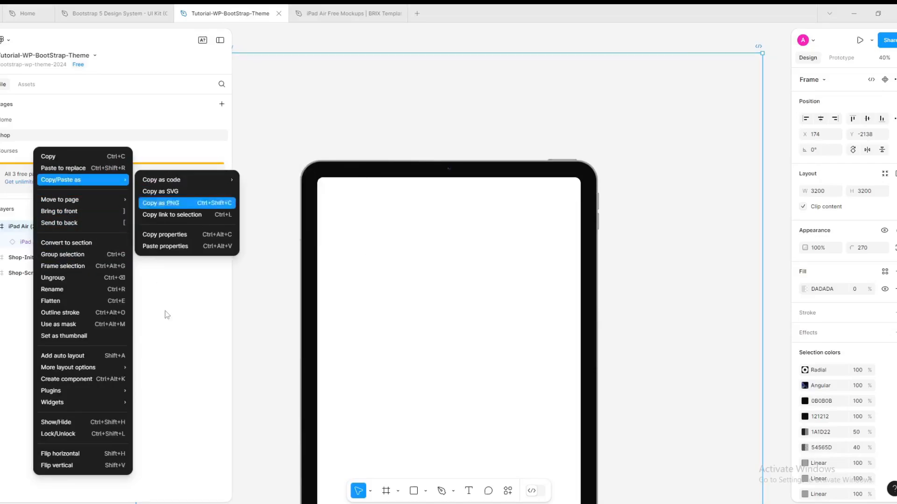
left_click(155, 348)
left_click(112, 345)
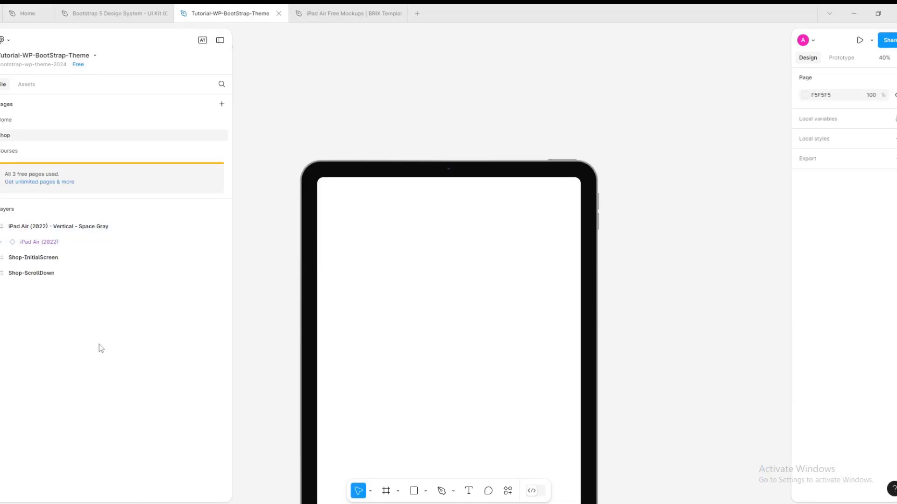
key("ctrl+v")
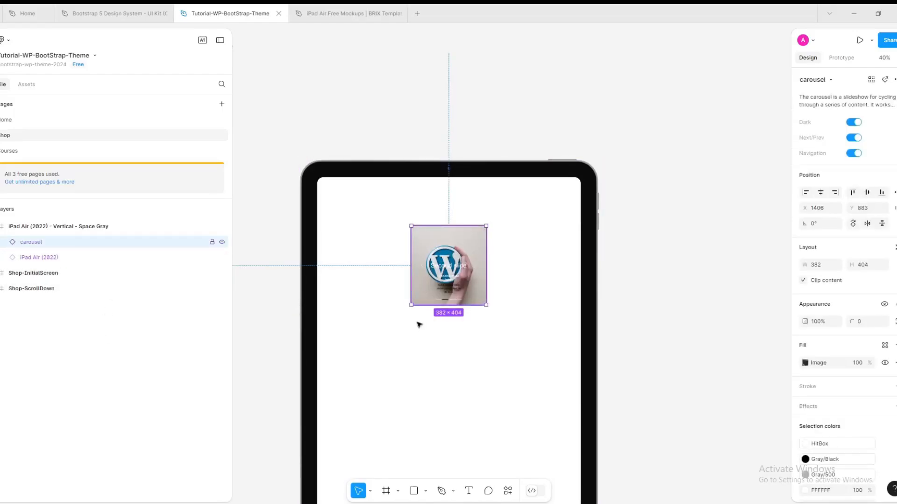
Step: Stretch the carousel across the full width of the iPad screen, to about 1346 × 732
left_click_drag(373, 306, 318, 316)
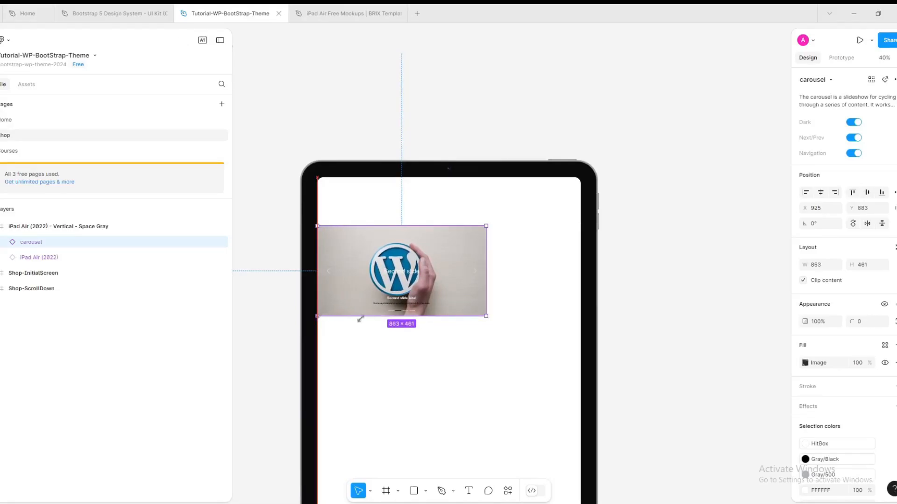
left_click_drag(552, 343, 578, 369)
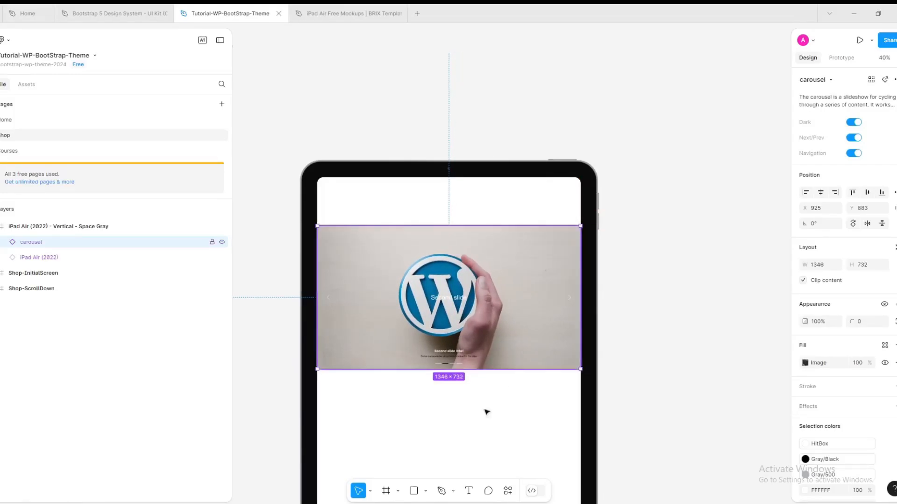
left_click(480, 436)
Step: Enlarge the carousel upward to about 1356 × 901, leaving a narrow blank strip above it on the iPad screen
scroll(481, 436, "down", 5)
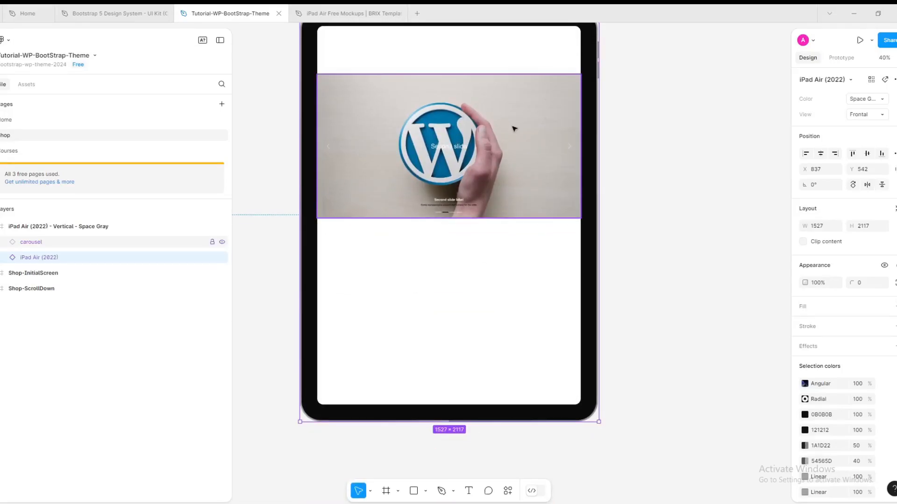
left_click(515, 128)
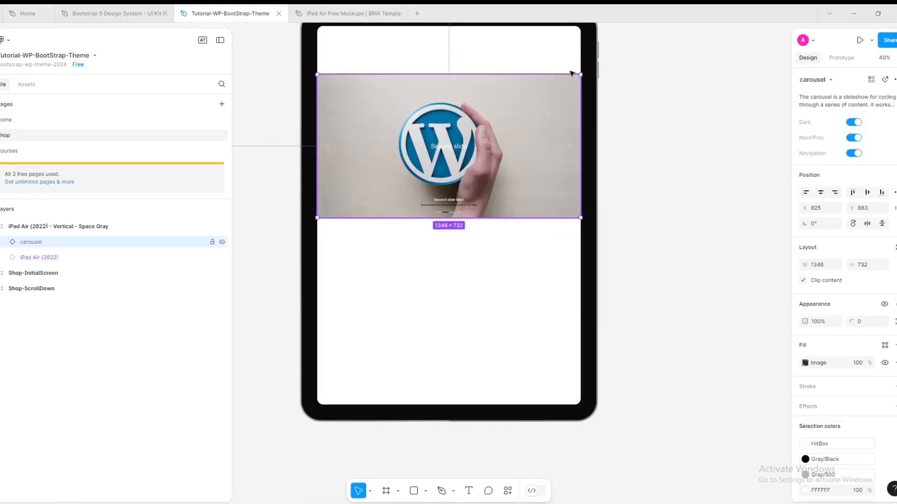
left_click_drag(576, 49, 583, 42)
left_click(662, 154)
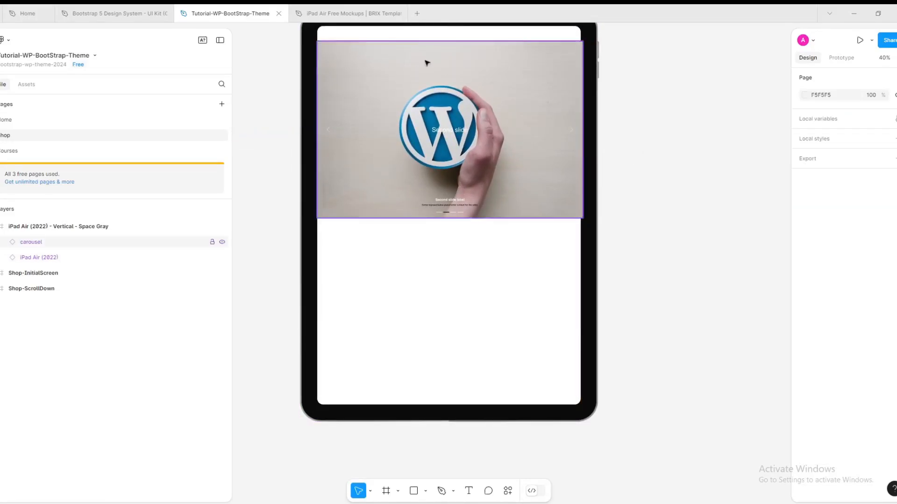
Step: Shift the enlarged carousel slightly down and left, and fit its left edge to the edge of the iPad screen
left_click_drag(458, 95, 454, 86)
left_click(677, 237)
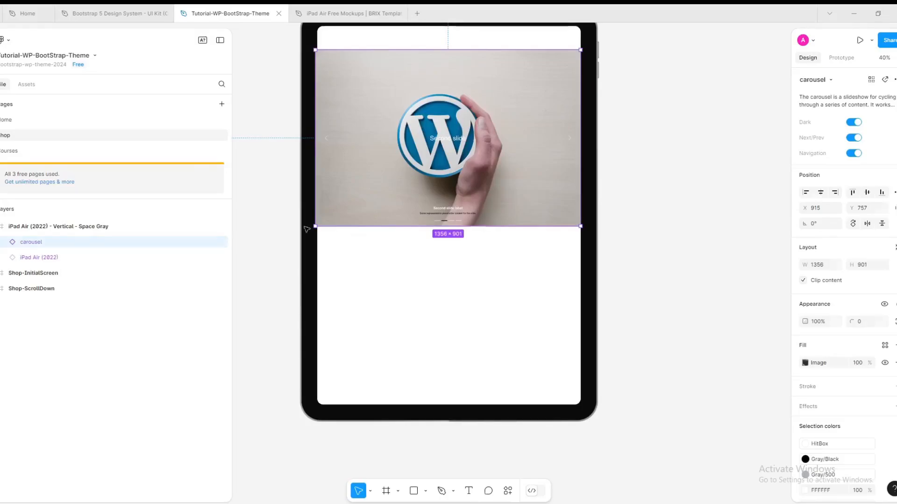
left_click(341, 201)
left_click_drag(316, 226, 316, 225)
left_click(682, 299)
Step: Copy the upper card from the Shop-InitialScreen phone mockup
scroll(679, 292, "down", 1)
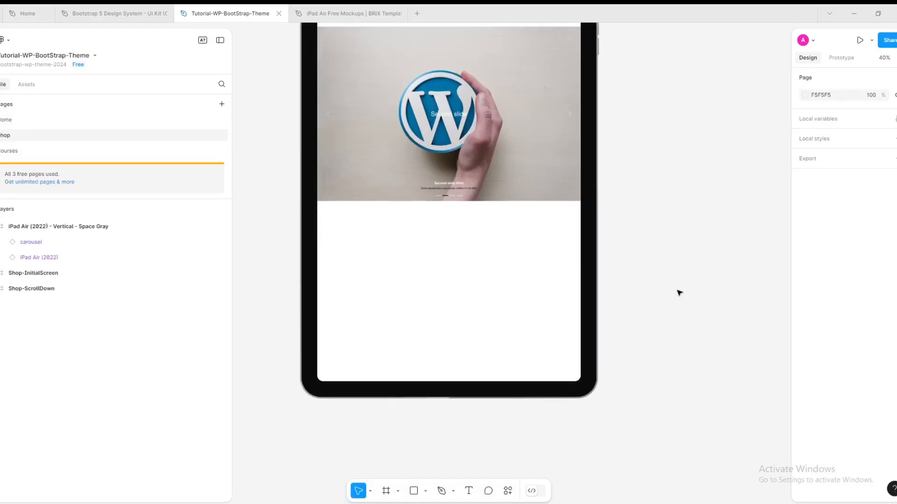
scroll(679, 292, "down", 10)
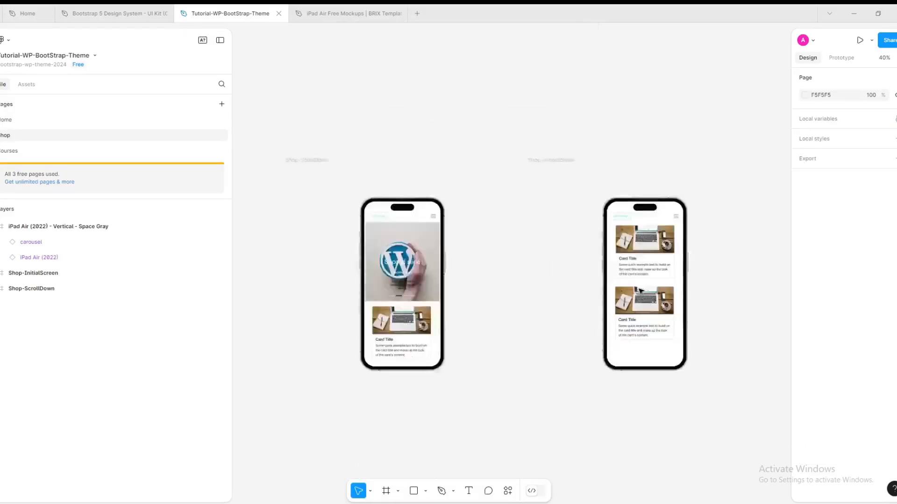
left_click(655, 257)
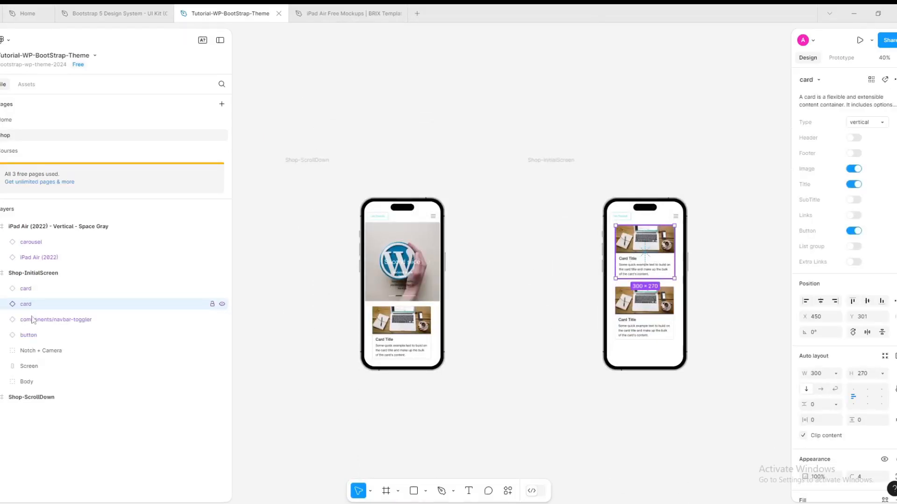
right_click(19, 306)
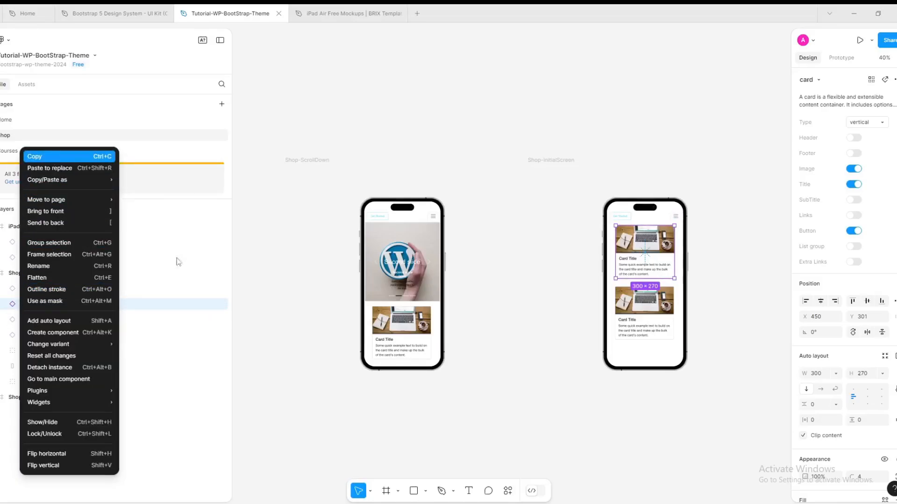
key("Escape")
Step: Paste the card and move it into the iPad Air (2022) frame over the tablet's lower edge, collapsing the Shop-ScrollDown layers
left_click(51, 226)
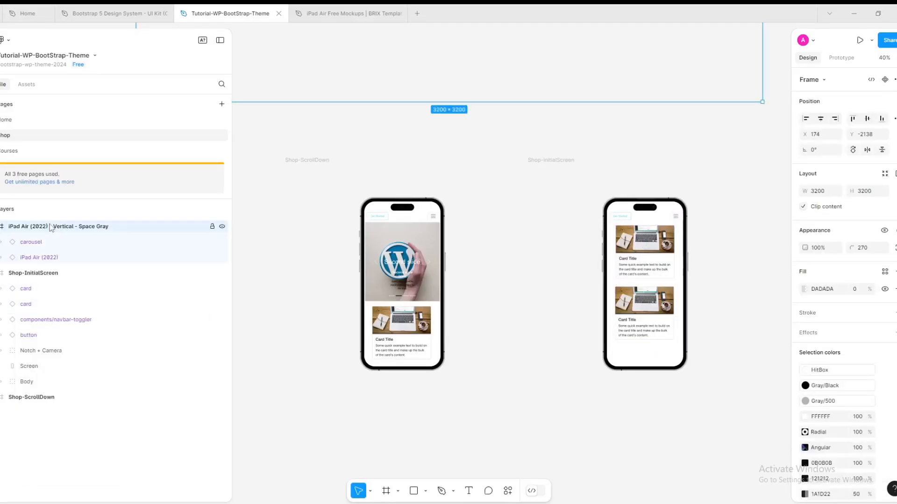
key("ctrl+v")
scroll(508, 232, "up", 3)
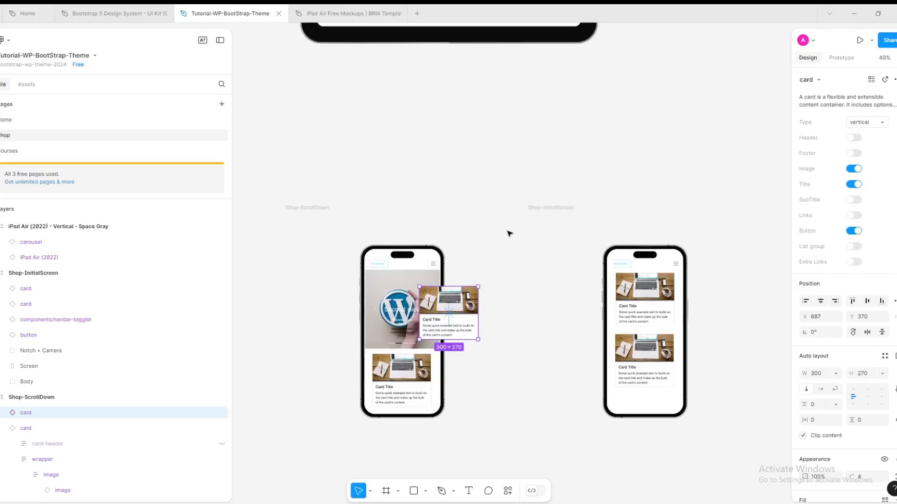
left_click_drag(456, 369, 479, 226)
scroll(463, 267, "up", 4)
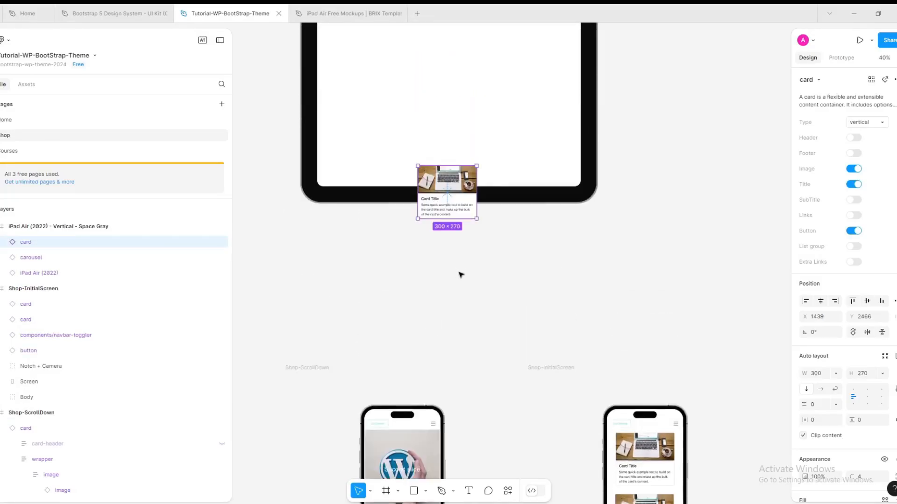
left_click(2, 412)
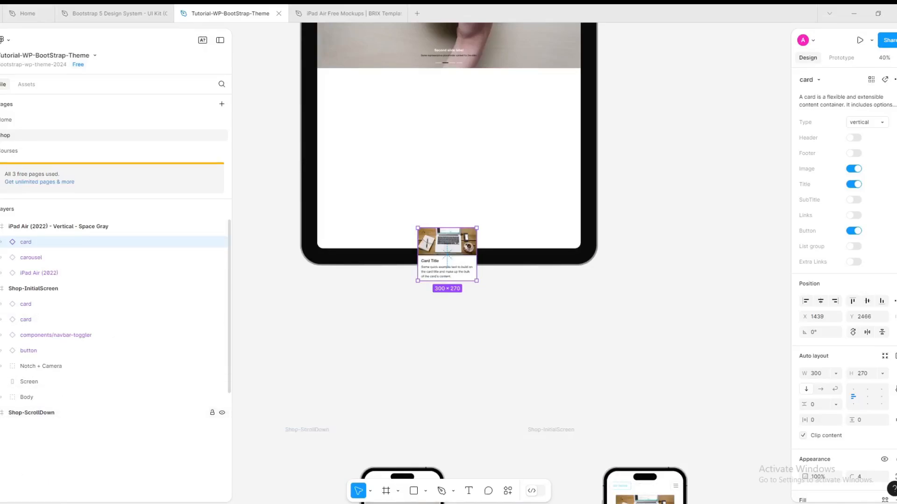
Step: Move the pasted card to just below the carousel, near the left edge of the iPad screen, and collapse the Shop-InitialScreen layers
left_click(2, 288)
scroll(458, 405, "up", 2)
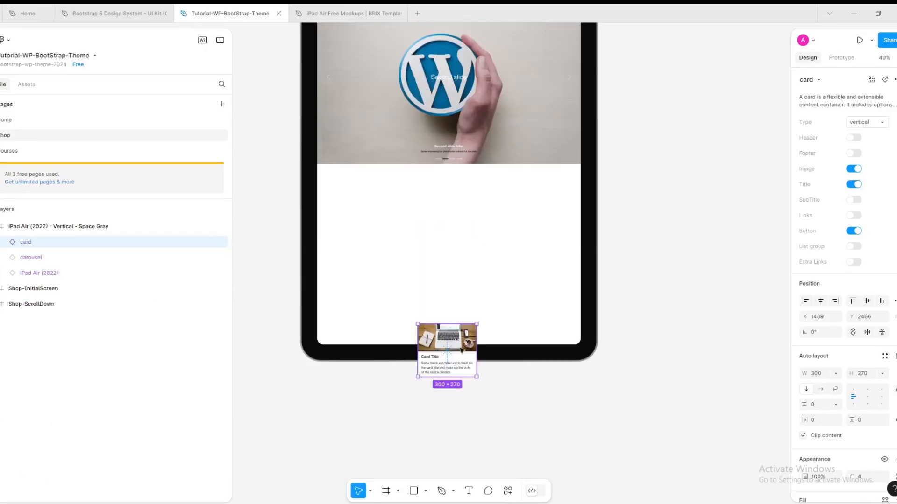
left_click_drag(467, 351, 375, 208)
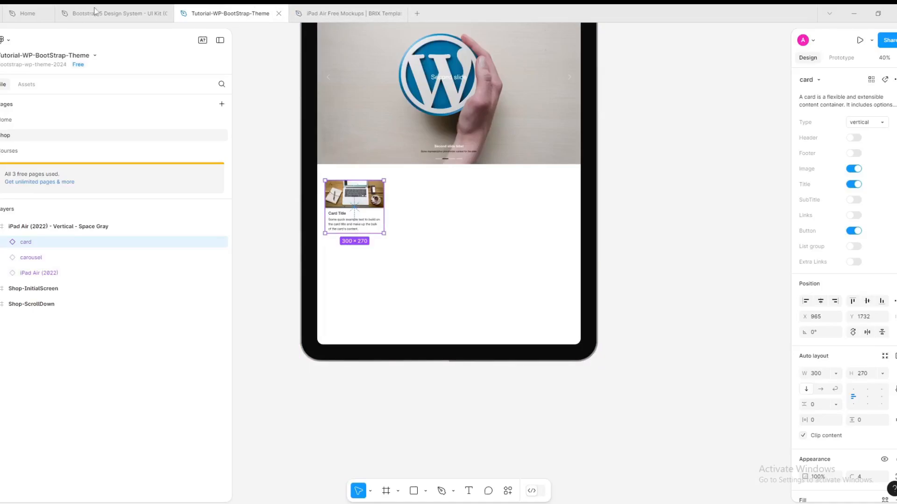
Step: Switch to the Bootstrap 5 Design System file and search its assets for "columns"
left_click(121, 12)
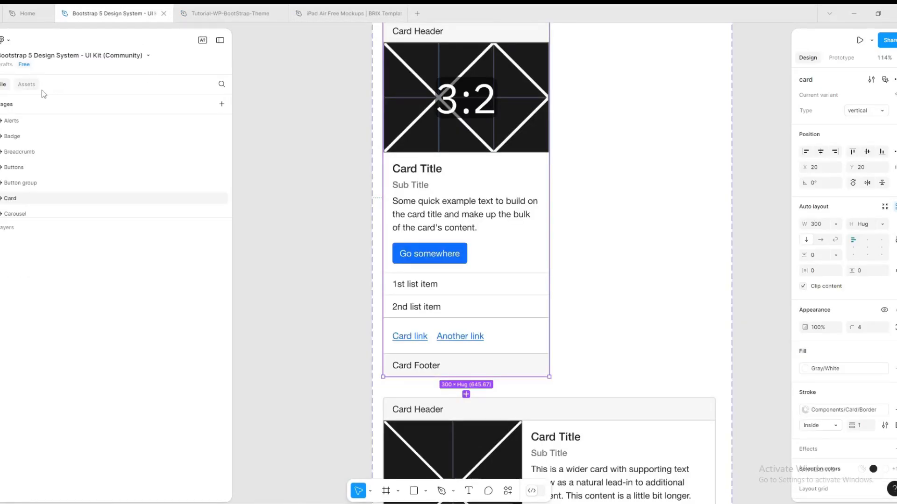
scroll(36, 176, "up", 5)
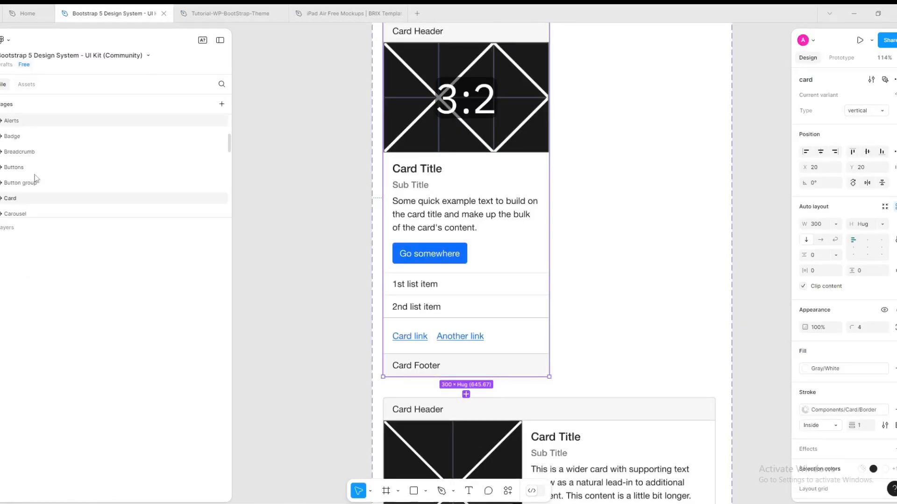
left_click(34, 87)
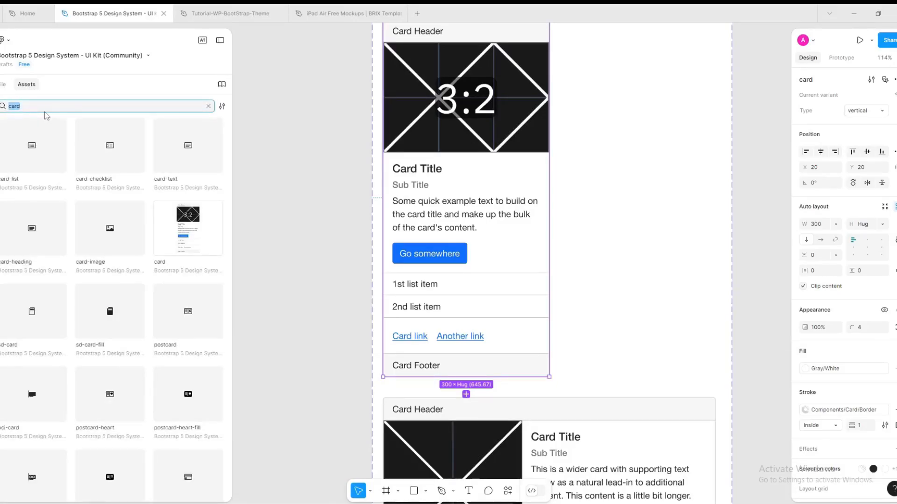
type("columns")
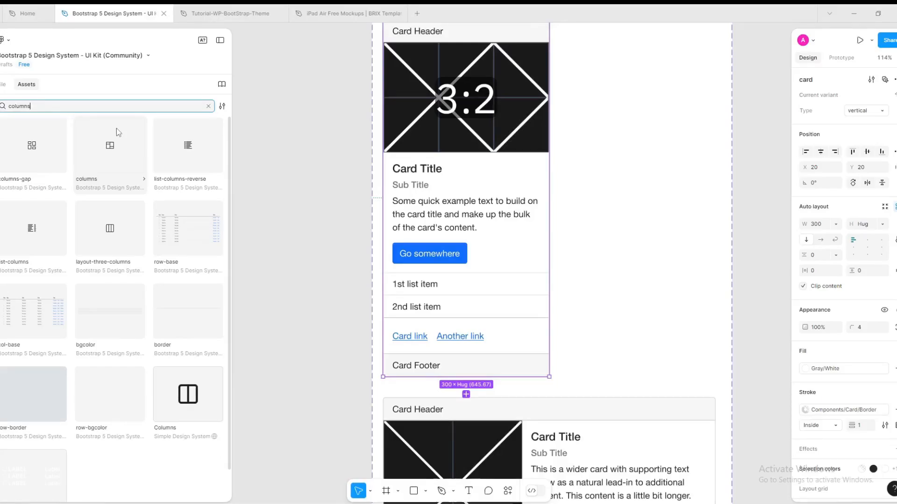
Step: Go to the main component of the columns asset and look through the rest of the matching assets
left_click(99, 159)
right_click(99, 159)
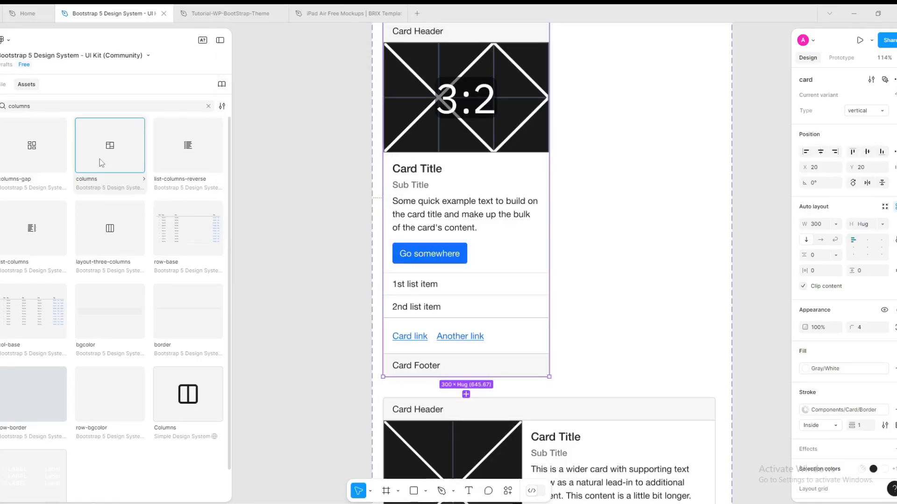
left_click(122, 184)
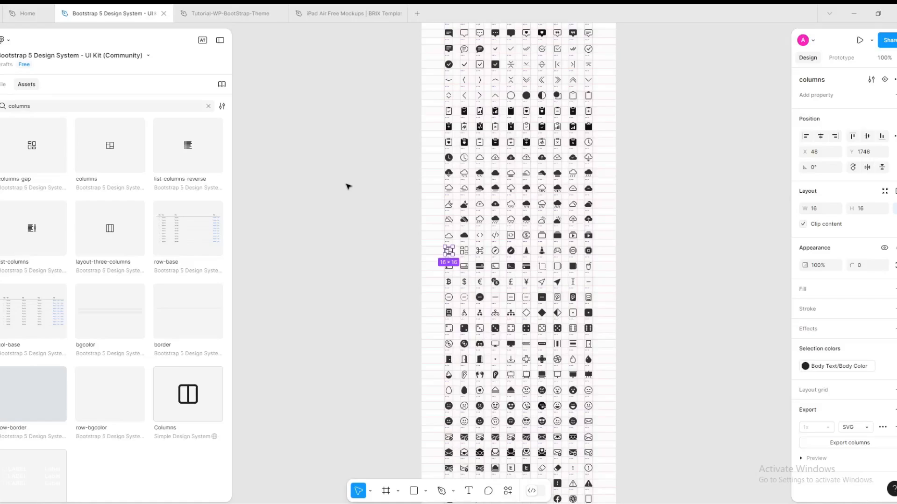
scroll(106, 439, "down", 1)
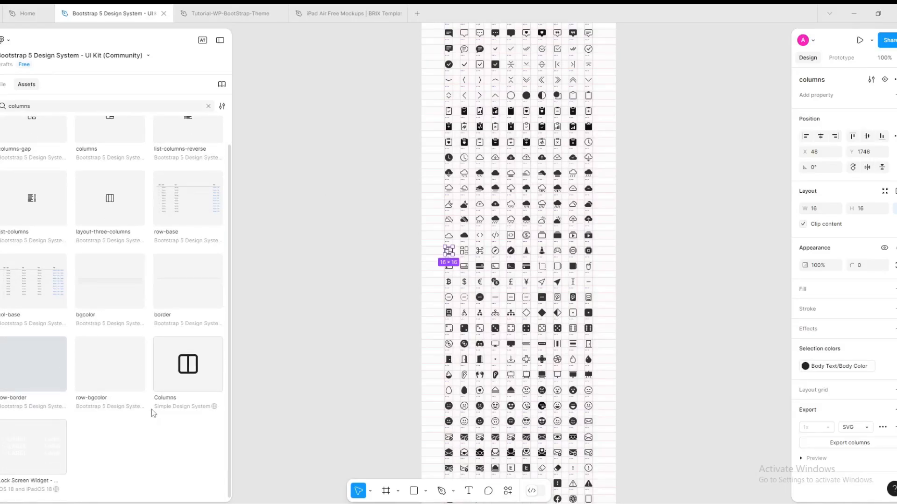
scroll(49, 299, "up", 1)
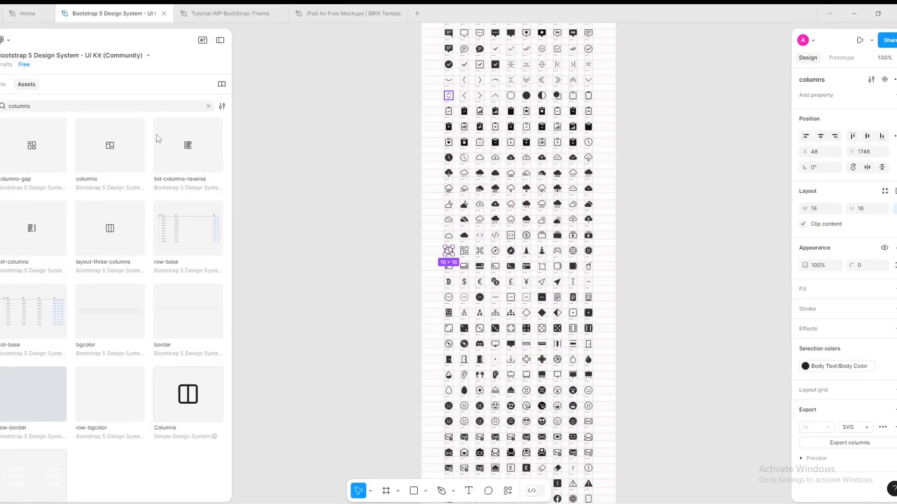
Step: Return to the Tutorial-WP-BootStrap-Theme file and review the iPad screen's carousel and card
left_click(27, 13)
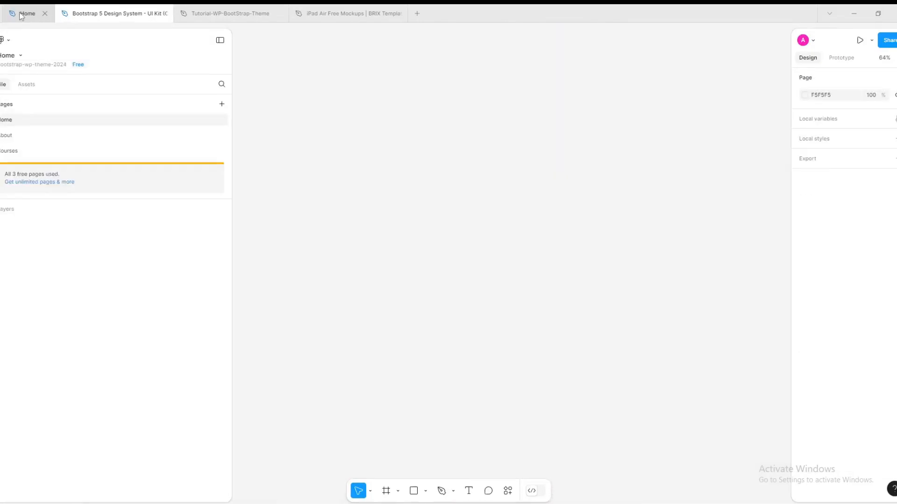
left_click(247, 15)
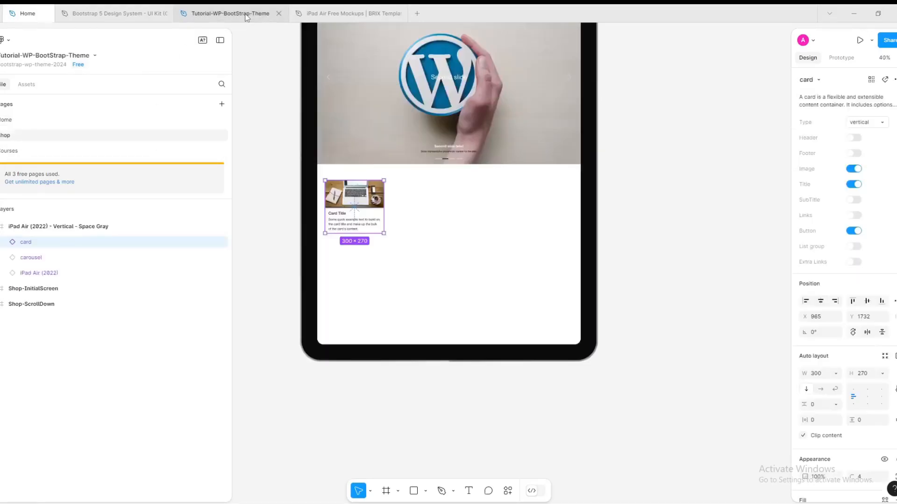
scroll(391, 325, "up", 3)
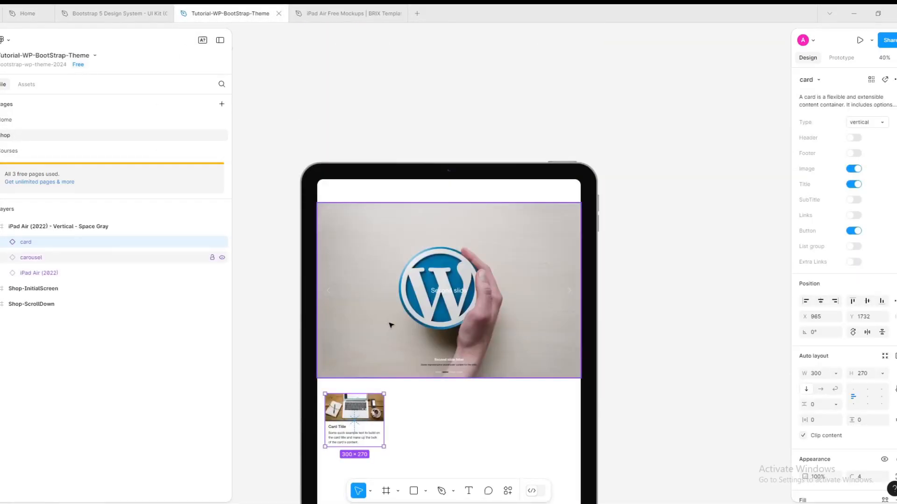
scroll(391, 326, "down", 1)
scroll(392, 326, "down", 3)
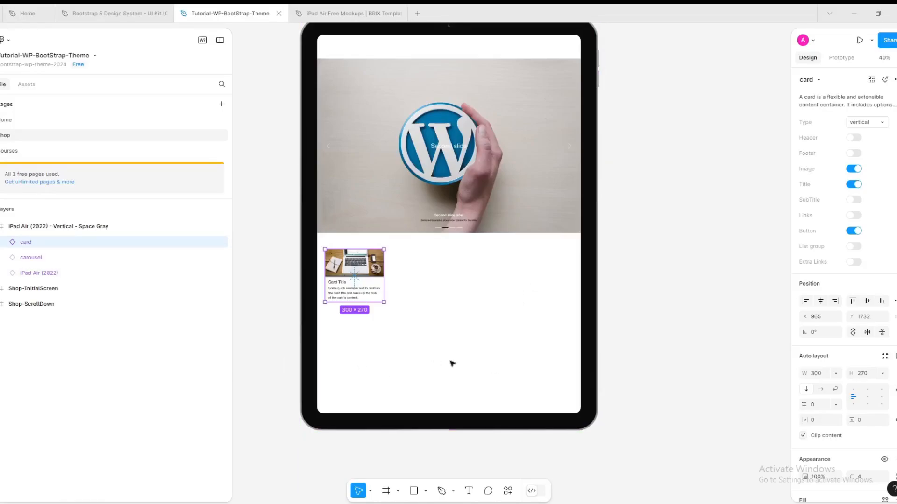
Step: Shift the card to about X 1015, Y 1739 and align a copy of it below at about X 1014, Y 2099
mouse_move(370, 277)
left_mouse_down()
mouse_move(379, 279)
mouse_move(384, 358)
mouse_move(380, 277)
left_mouse_up()
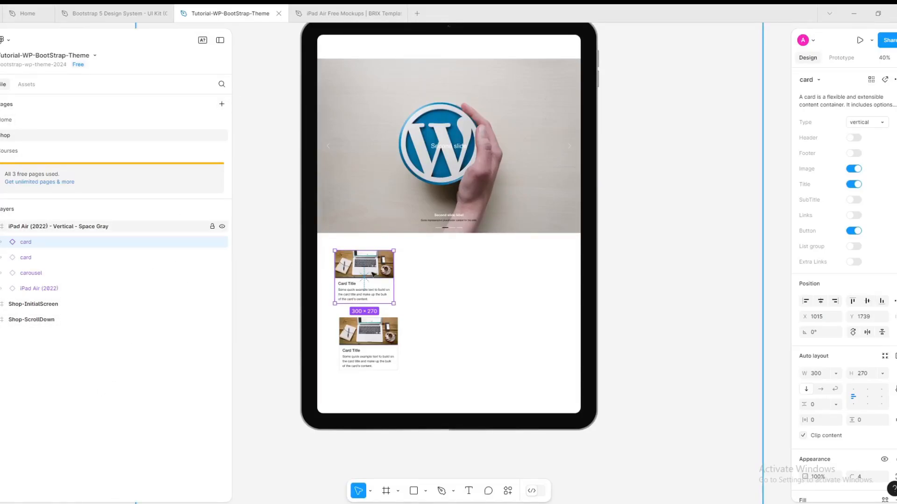
left_click_drag(382, 348, 375, 345)
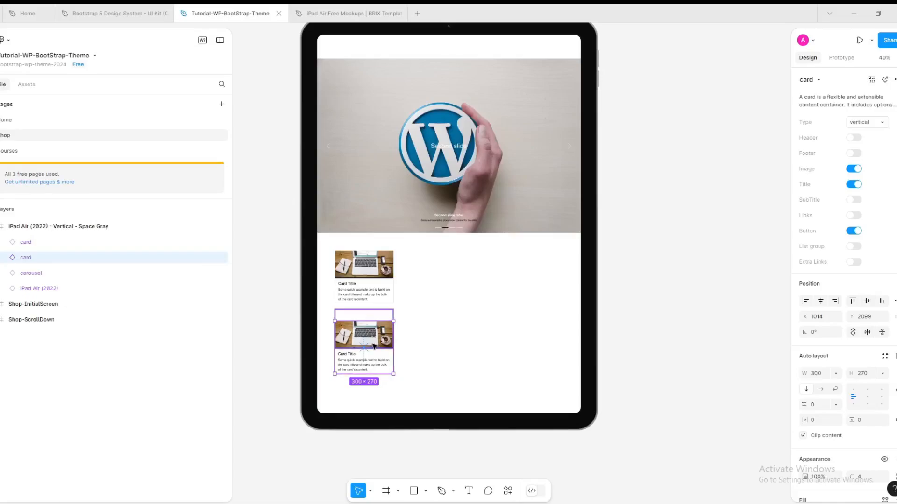
Step: Add four more card copies under the carousel to fill a grid of three columns and two rows
key("ctrl+d")
left_click_drag(451, 341, 452, 343)
key("ctrl+v")
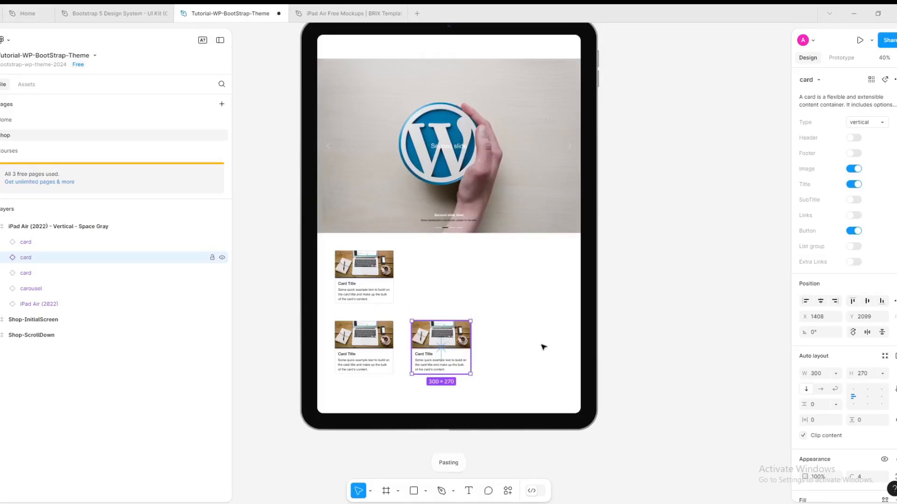
left_click_drag(543, 347, 514, 274)
key("ctrl+v")
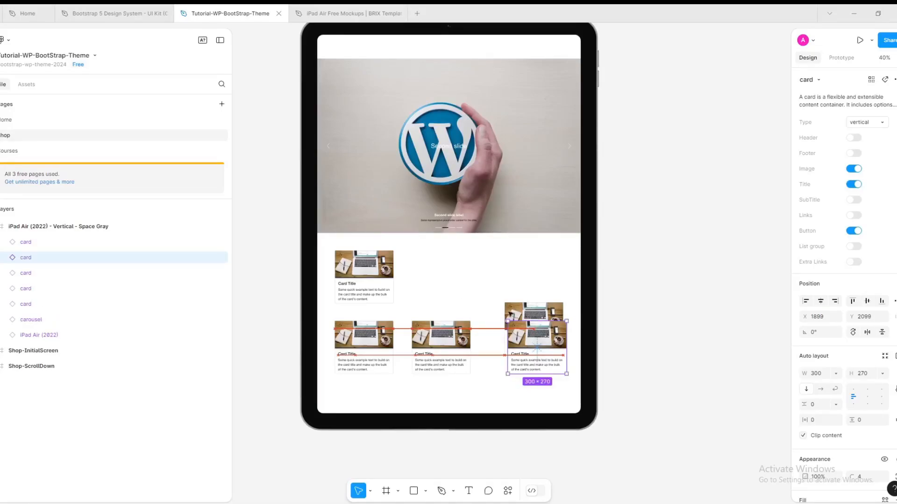
left_click_drag(518, 306, 547, 275)
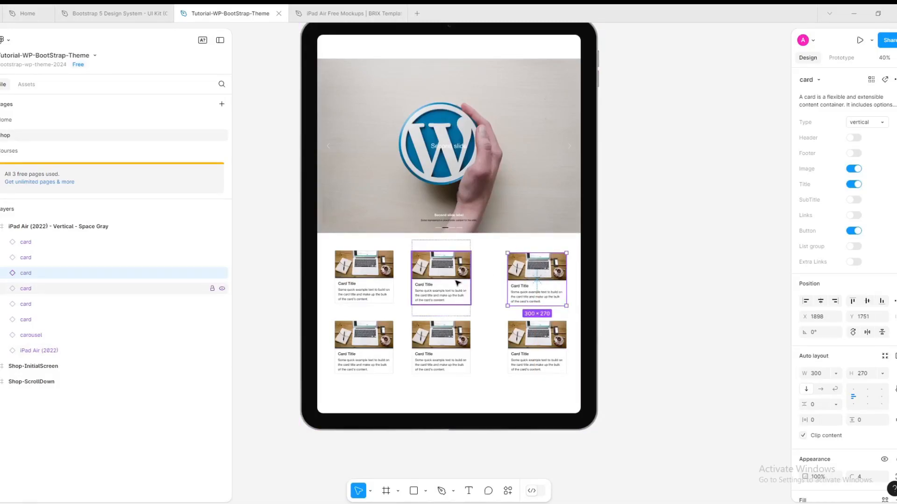
Step: Delete all five card copies, keeping only the first card in the upper row beneath the carousel
left_click(457, 283)
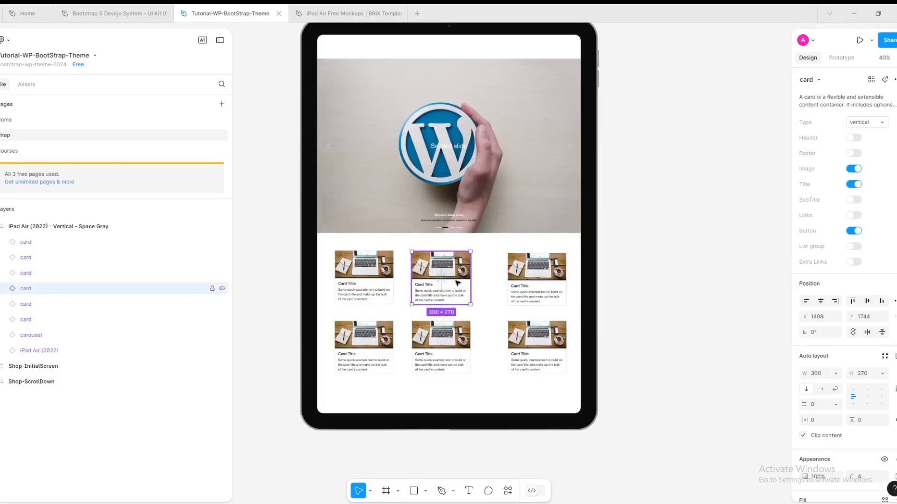
key("Delete")
left_click(462, 360)
key("Delete")
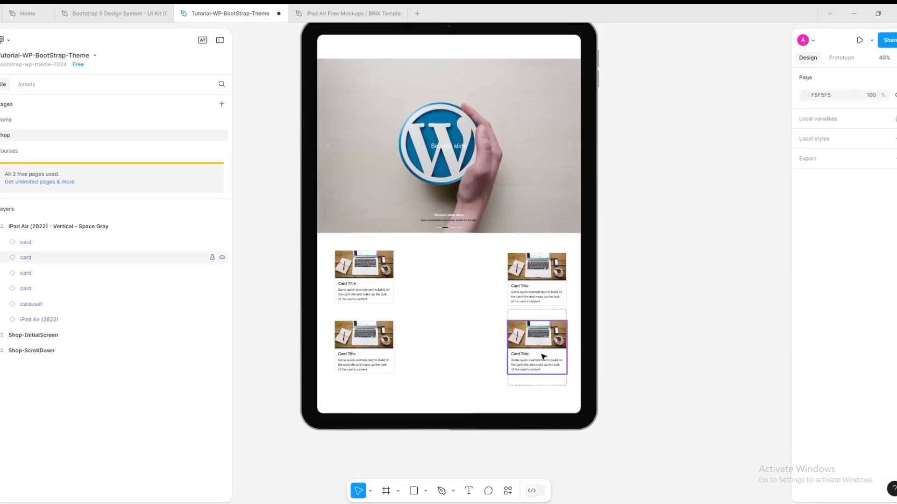
left_click(543, 358)
key("Delete")
left_click(535, 294)
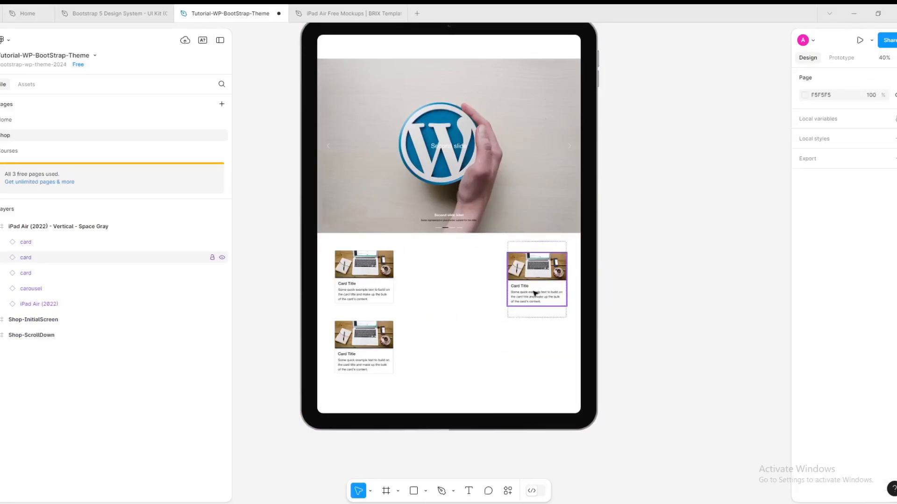
key("Delete")
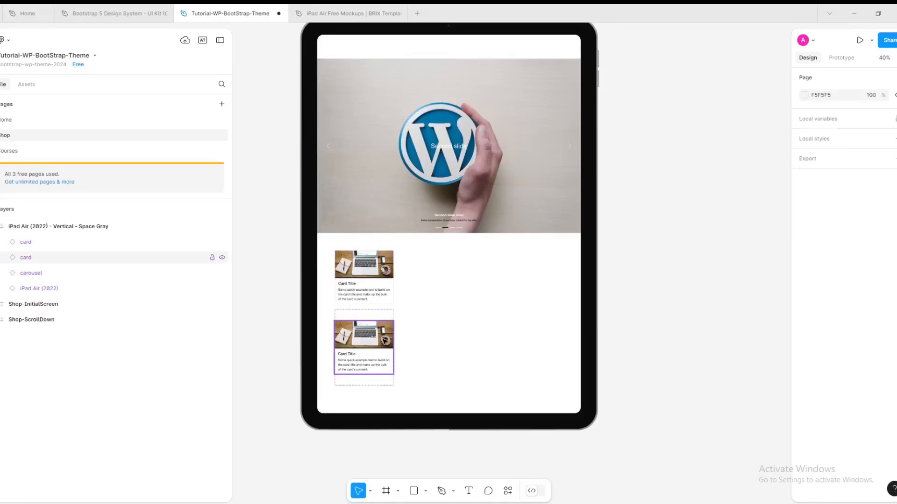
left_click(364, 346)
key("Delete")
Step: Resize the remaining card to 350 × 300, and set its width back to 300
left_click(376, 296)
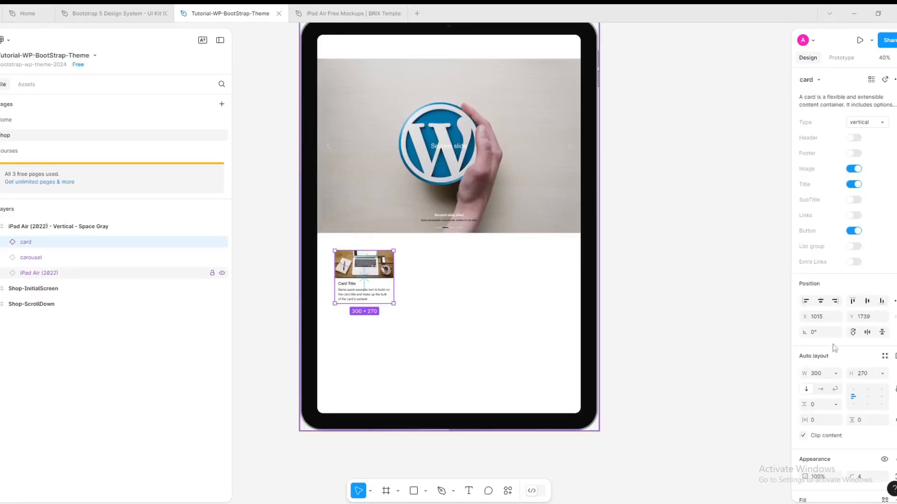
left_click(823, 375)
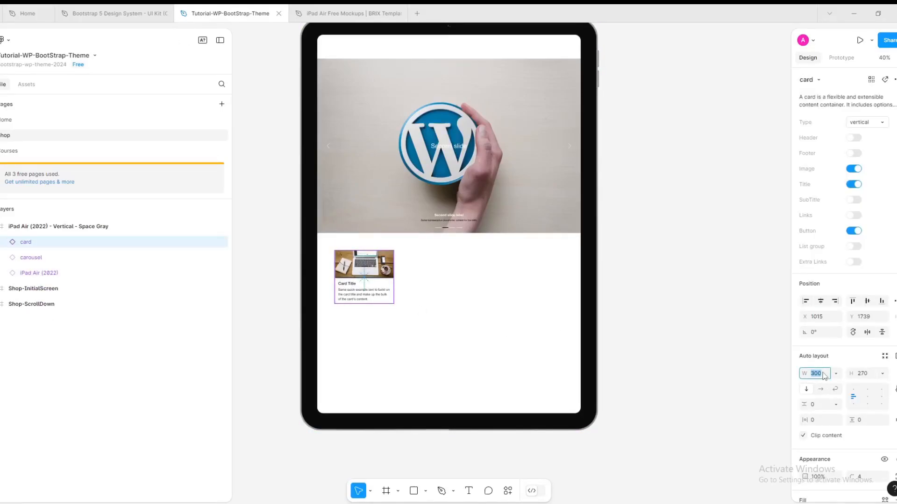
key("Return")
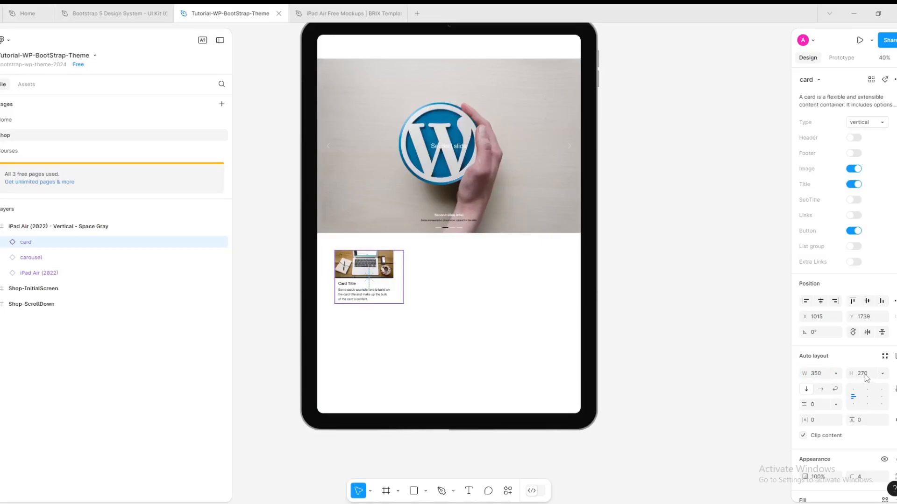
left_click(866, 376)
key("Return")
left_click(815, 374)
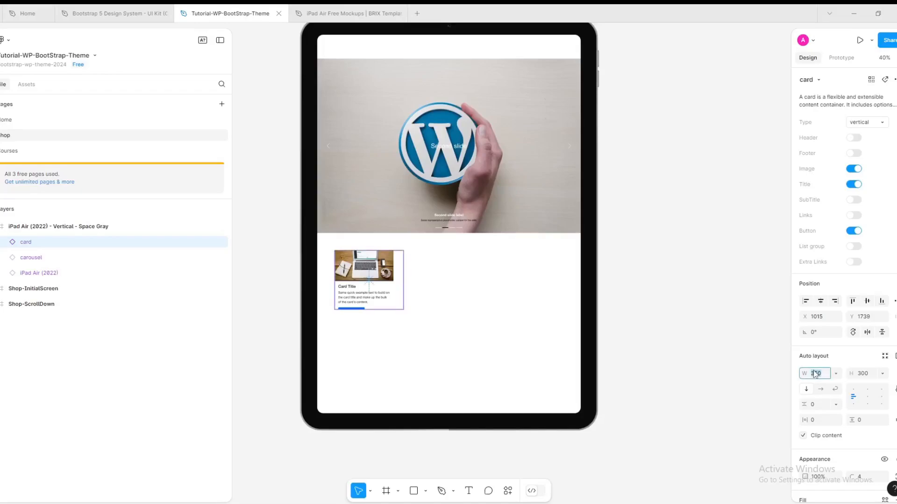
key("Return")
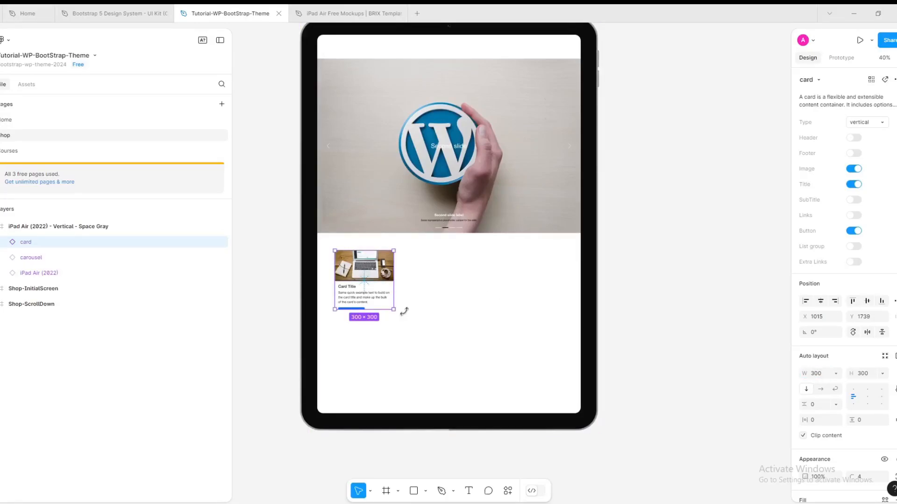
Step: Try enlarging the card freehand to about 430 × 374 and shifting it, undoing each change
left_click_drag(409, 316, 419, 323)
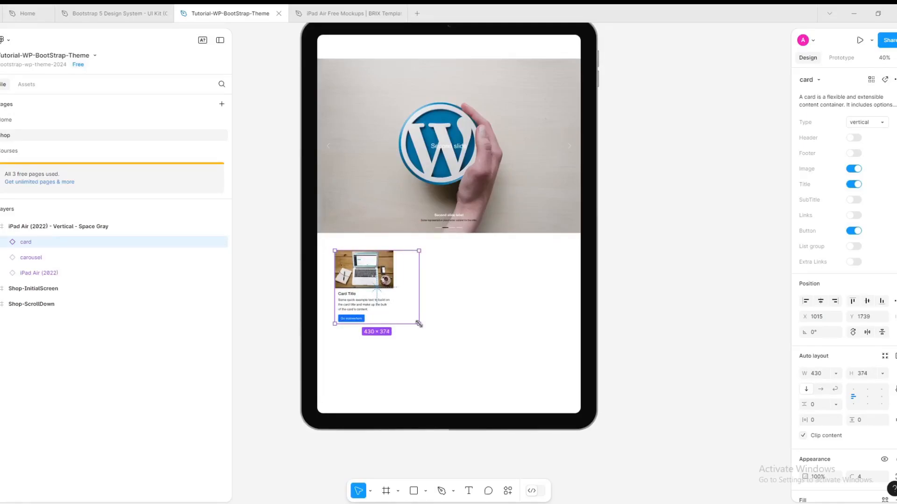
key("ctrl+z")
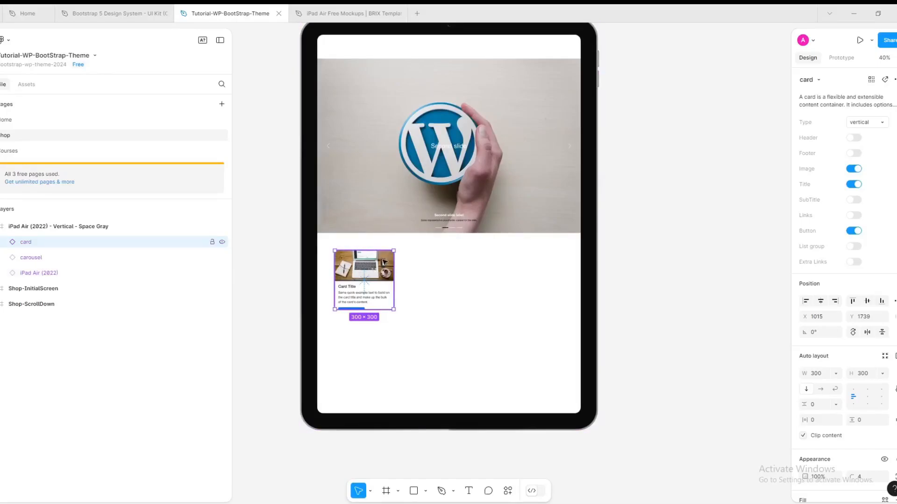
left_click_drag(384, 264, 392, 278)
key("ctrl+z")
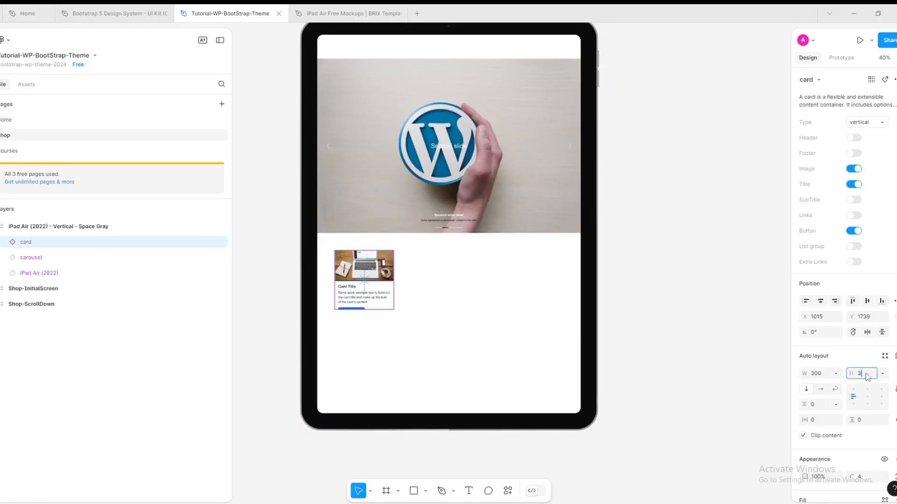
Step: Set the card's height to 350, copy it across the upper row and below the third position, and align the upper-row copy at the right
key("Return")
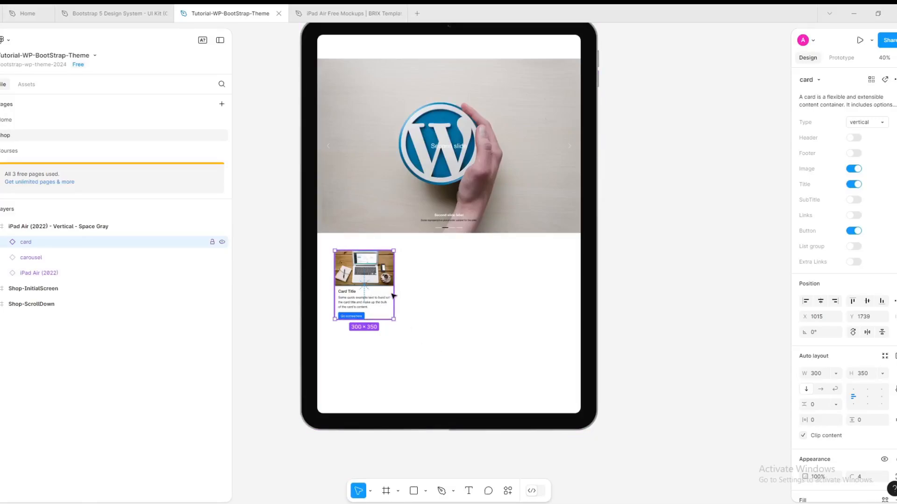
left_click_drag(379, 302, 546, 371)
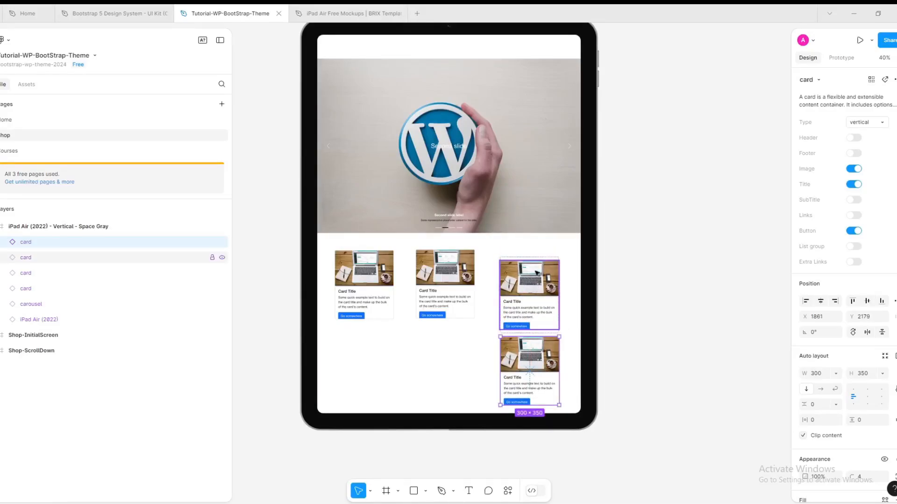
left_click_drag(537, 273, 539, 279)
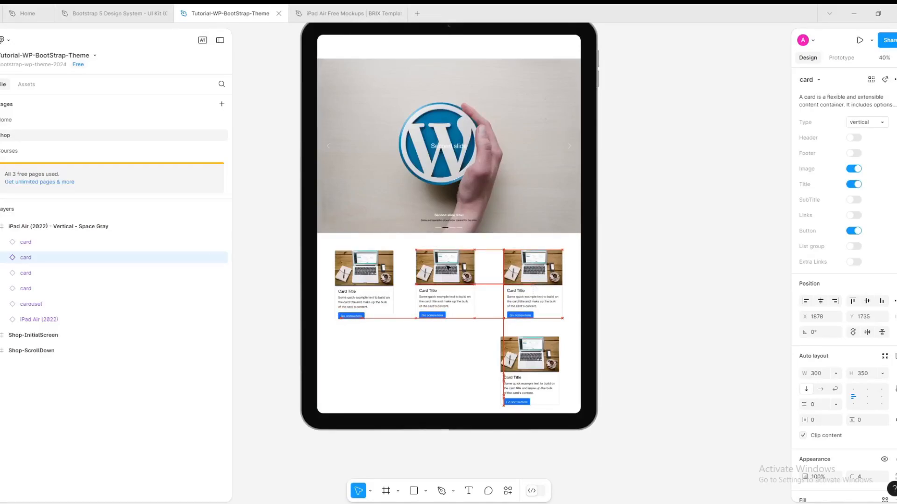
Step: Centre the middle card in the upper row and copy cards into the lower row to complete the three-by-two grid
left_click_drag(447, 268, 457, 269)
left_click_drag(534, 358, 366, 361)
left_click(457, 366)
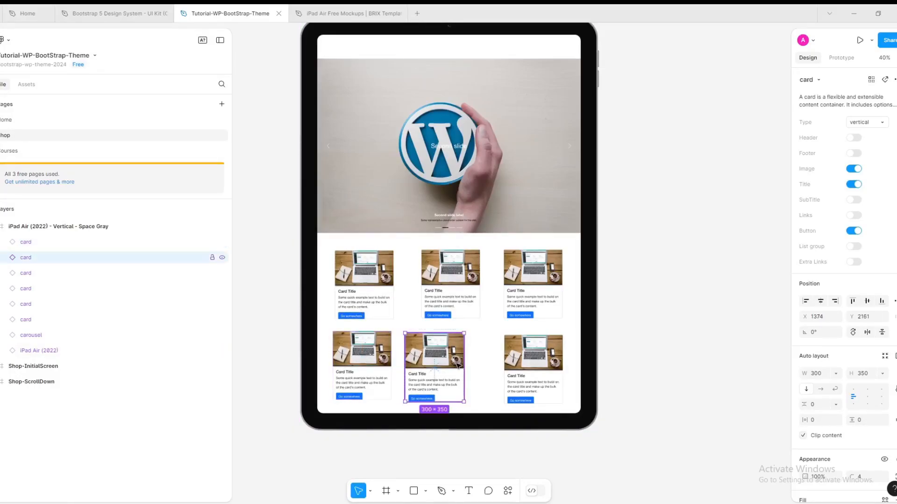
left_click_drag(457, 366, 468, 366)
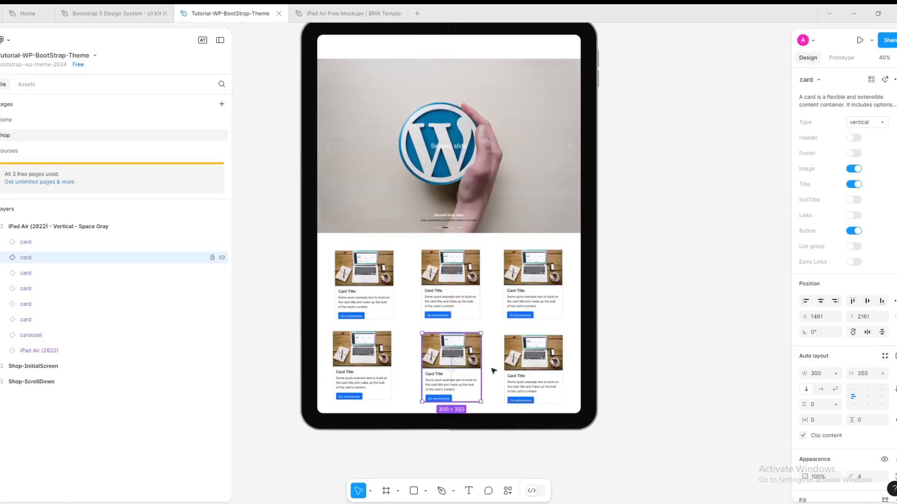
left_click(684, 276)
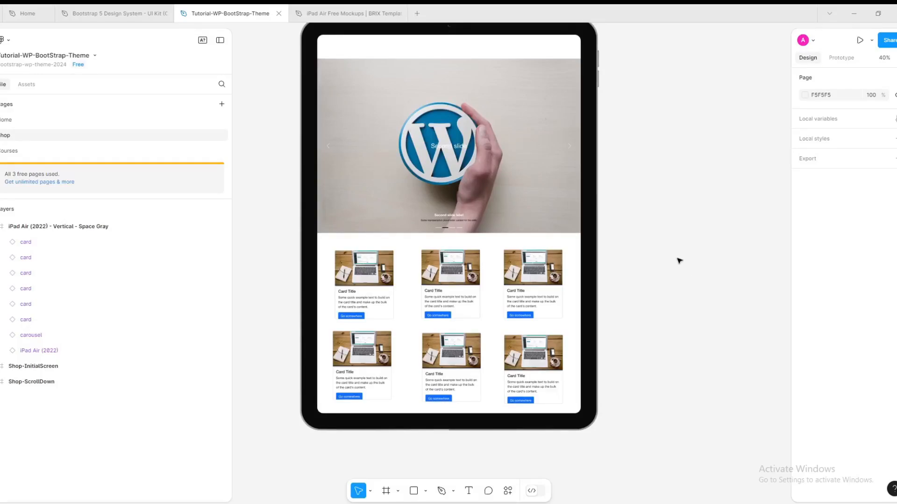
Step: Select the iPad mockup with its carousel and six cards and move them together diagonally down and right within their frame
scroll(680, 261, "up", 1)
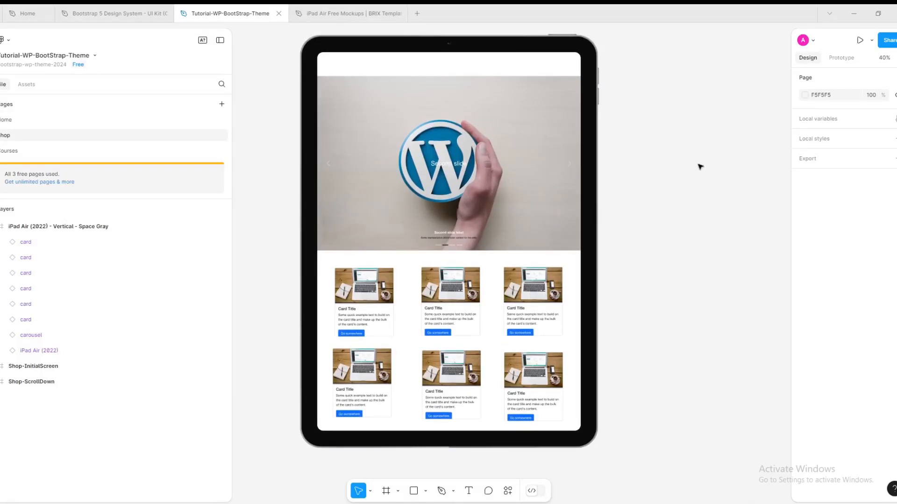
scroll(698, 170, "down", 5, "ctrl")
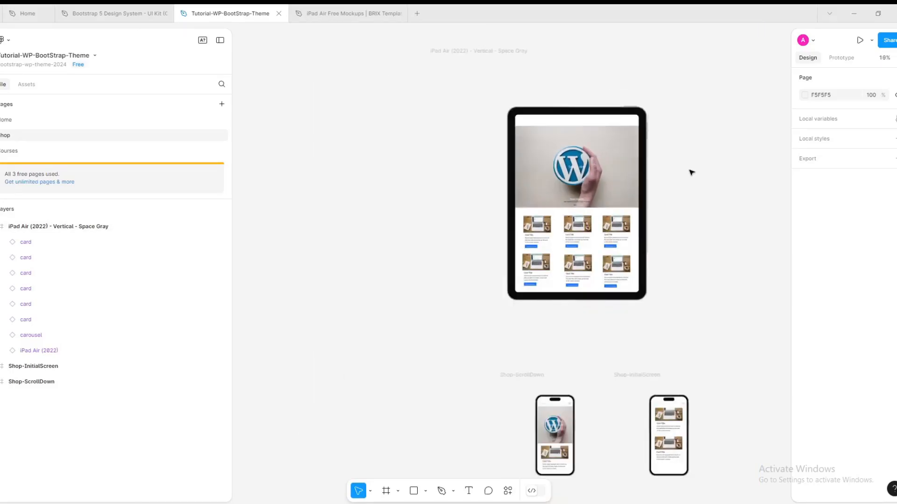
scroll(713, 194, "up", 2)
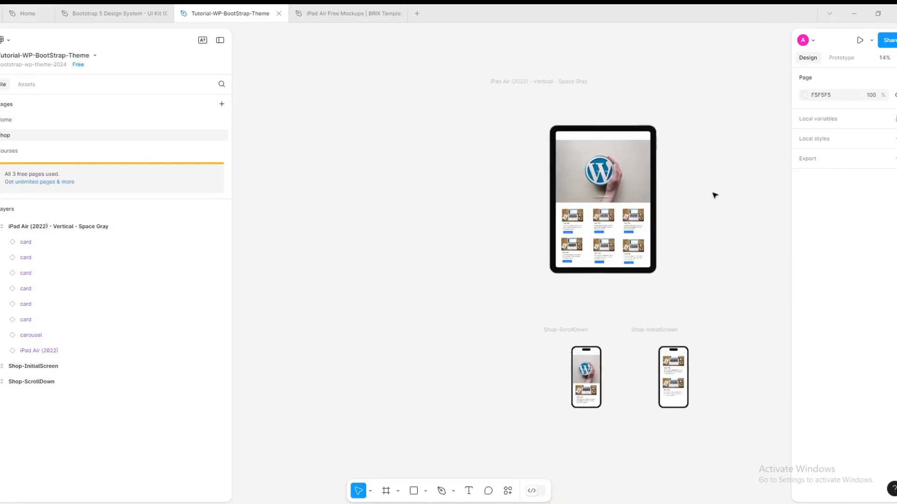
scroll(713, 195, "up", 3, "ctrl")
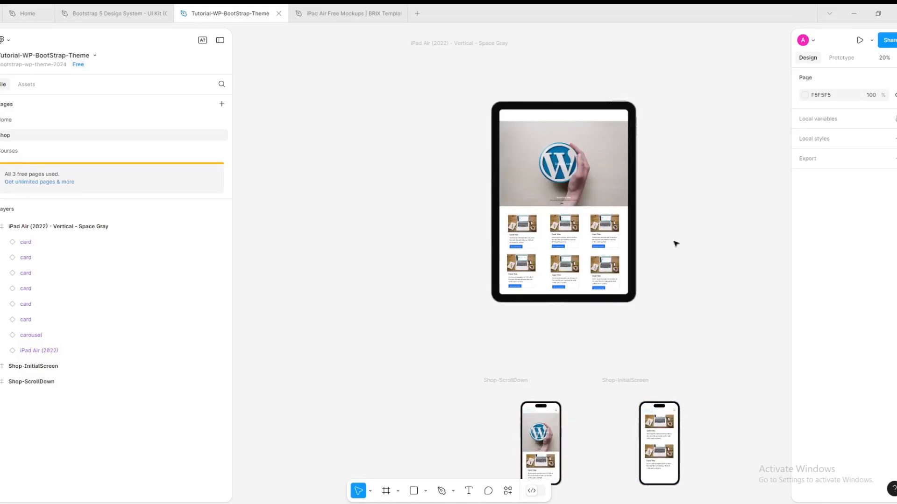
scroll(675, 266, "down", 1)
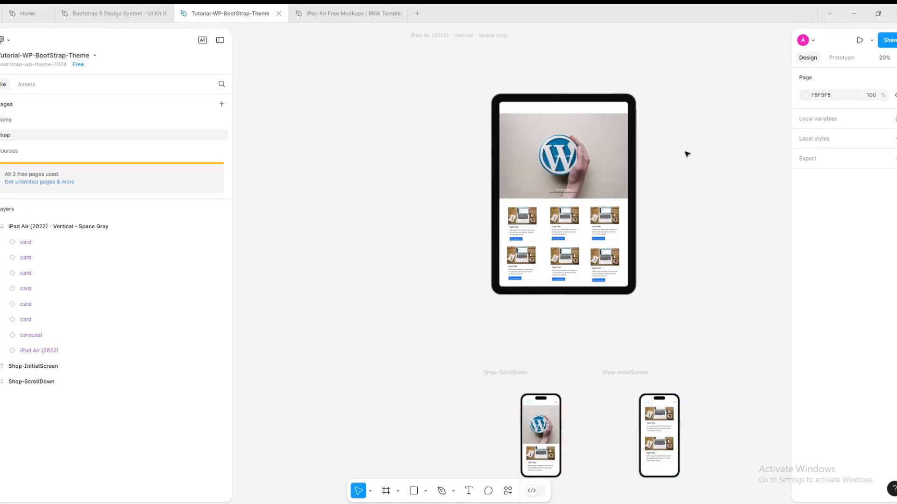
left_click_drag(426, 325, 700, 92)
left_click_drag(563, 186, 602, 219)
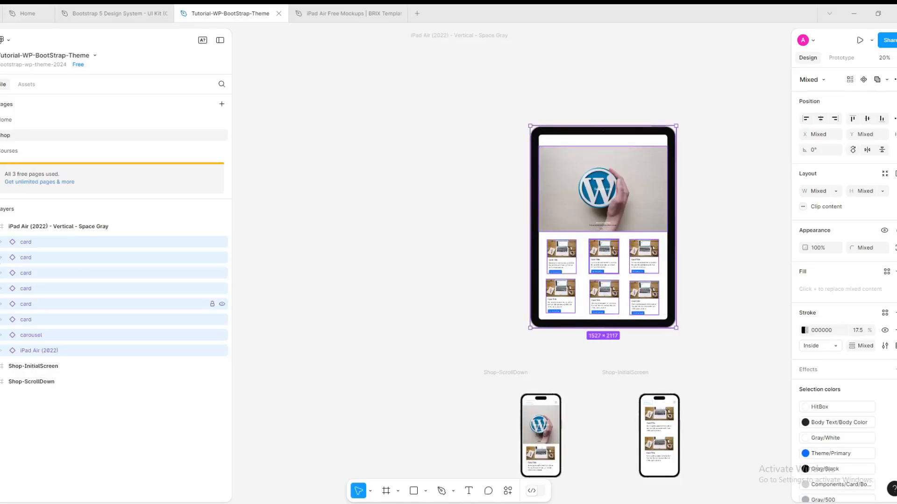
Step: Collapse the iPad frame's layers and rename the frame "Shop- Ipad Air -2022 - Medium Devices"
left_click(0, 227)
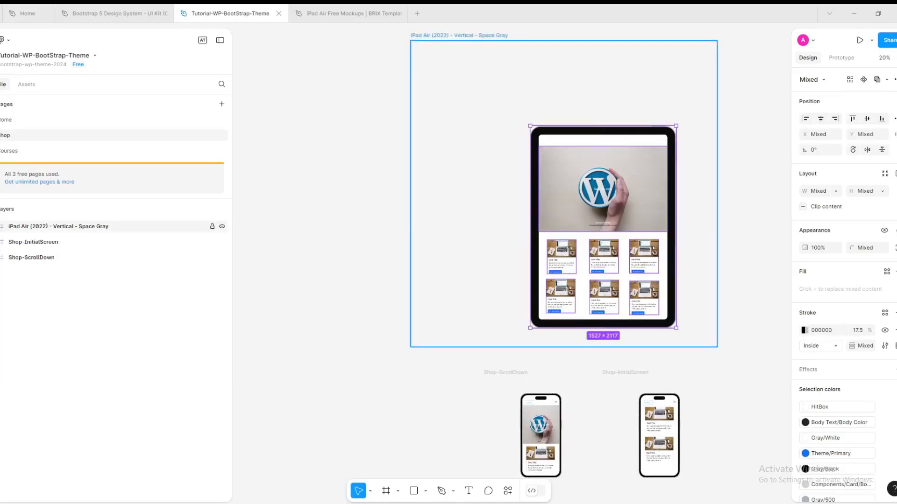
double_click(69, 227)
type("Shop- Ipad Air -2022 - Medi")
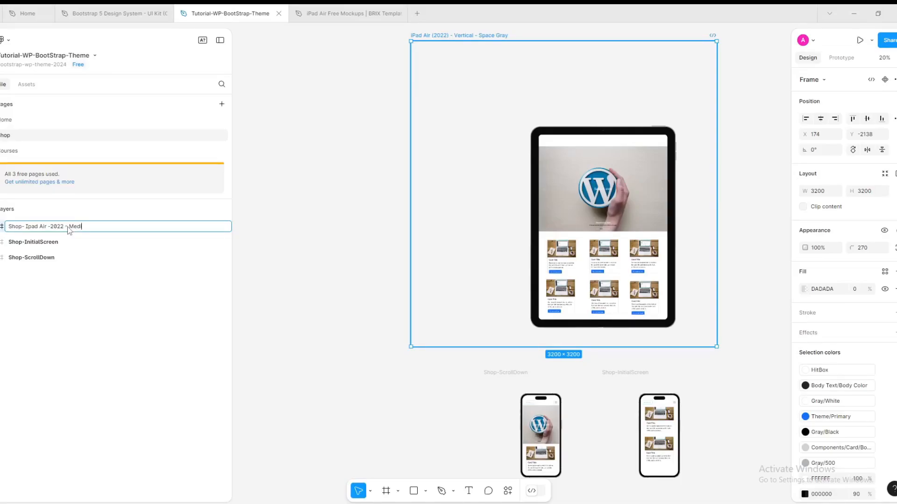
type("Devices")
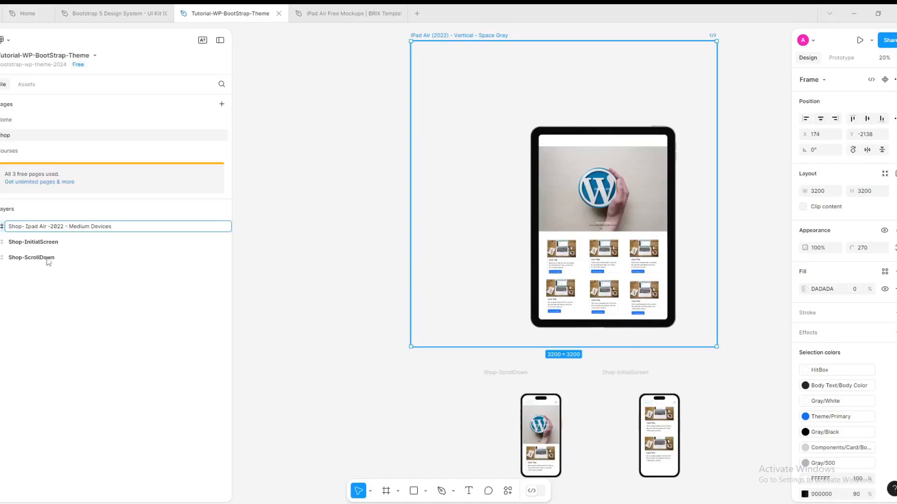
Step: Rename the two phone frames "Shop-InitialScreen - Small Devices" and "Shop-ScrollDown - Small Devices"
left_click(65, 243)
double_click(77, 242)
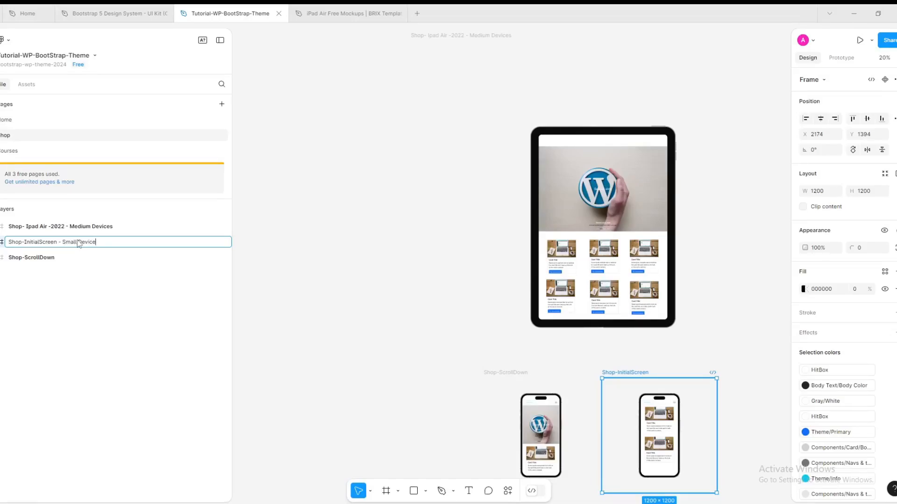
left_click(86, 258)
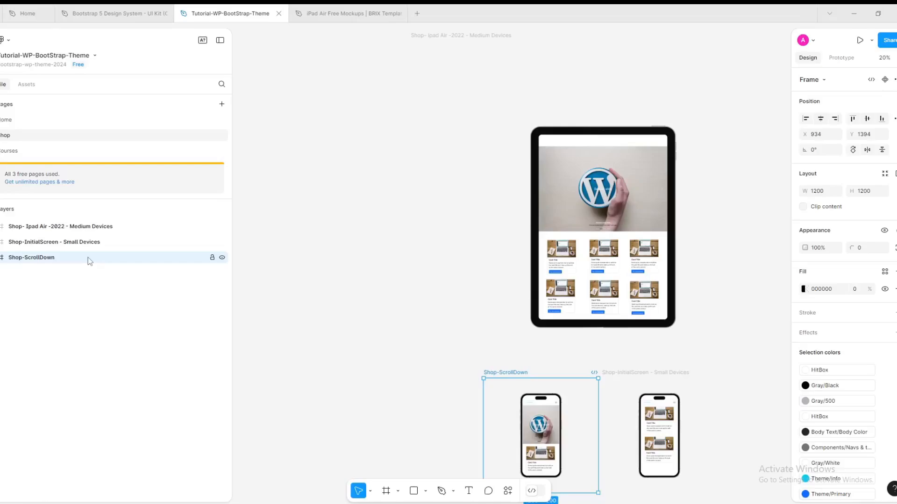
double_click(88, 257)
left_click(82, 260)
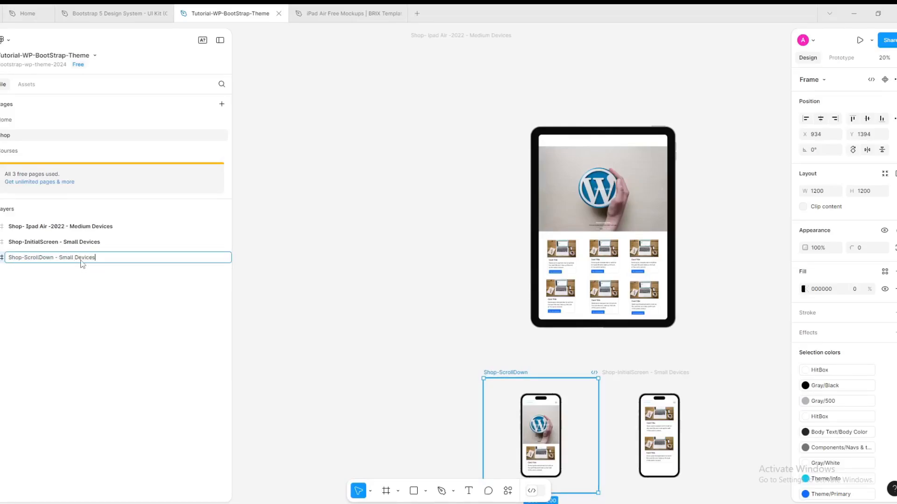
left_click(125, 315)
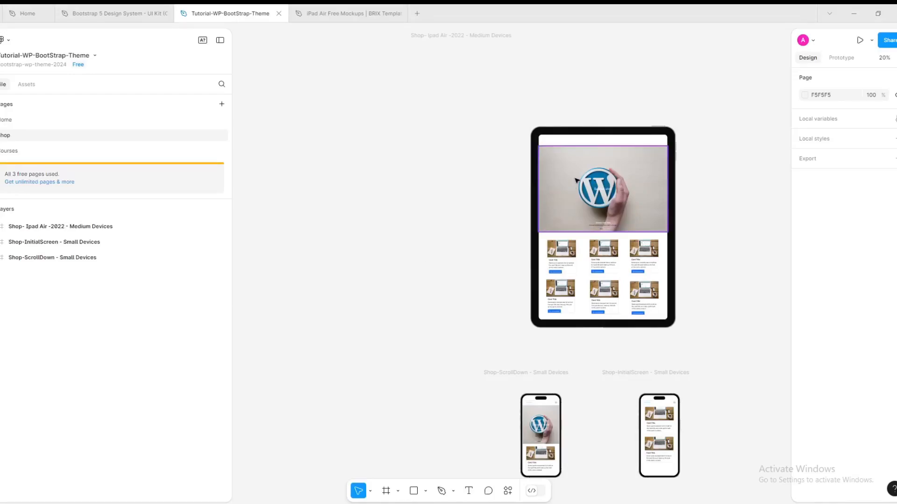
Step: Close the Bootstrap 5 Design System UI kit and iPad Air Free Mockups files, keeping the theme file open
scroll(488, 330, "down", 1)
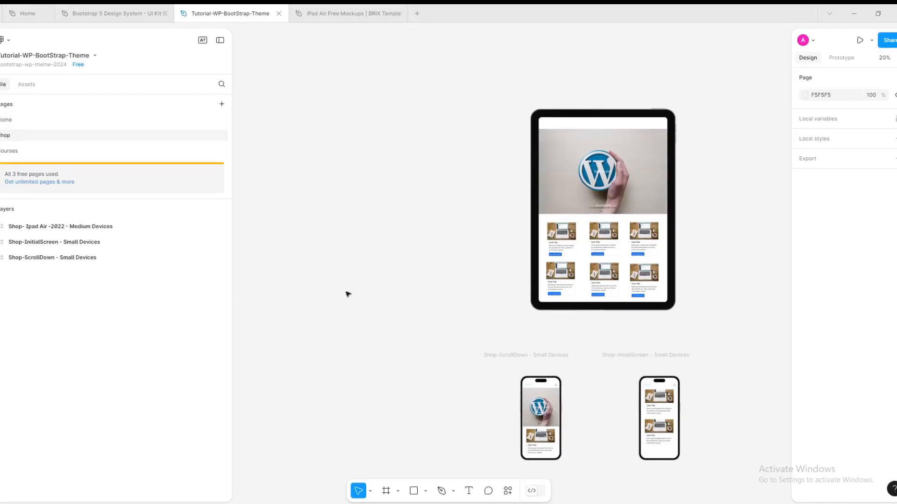
left_click(98, 14)
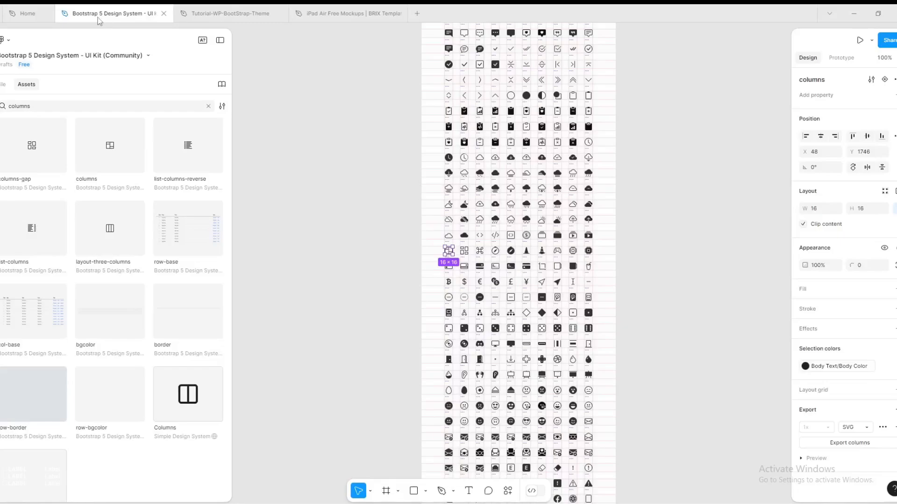
left_click(163, 14)
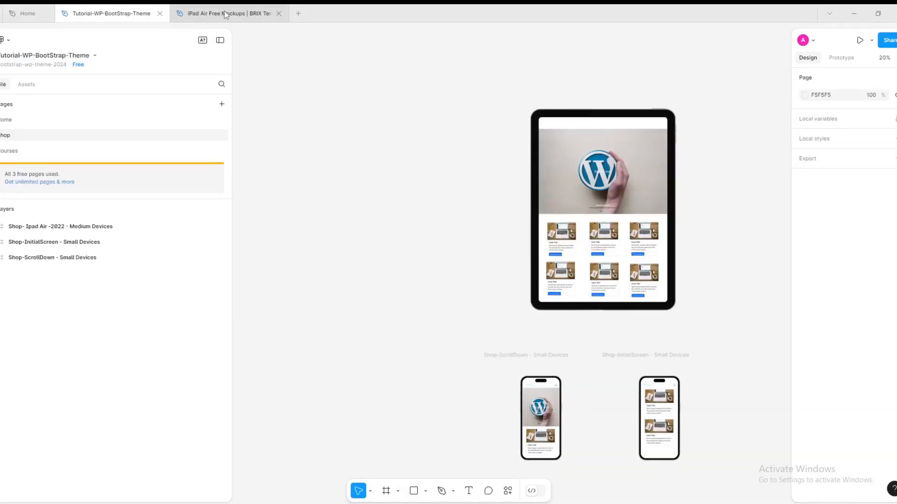
left_click(268, 14)
left_click(279, 13)
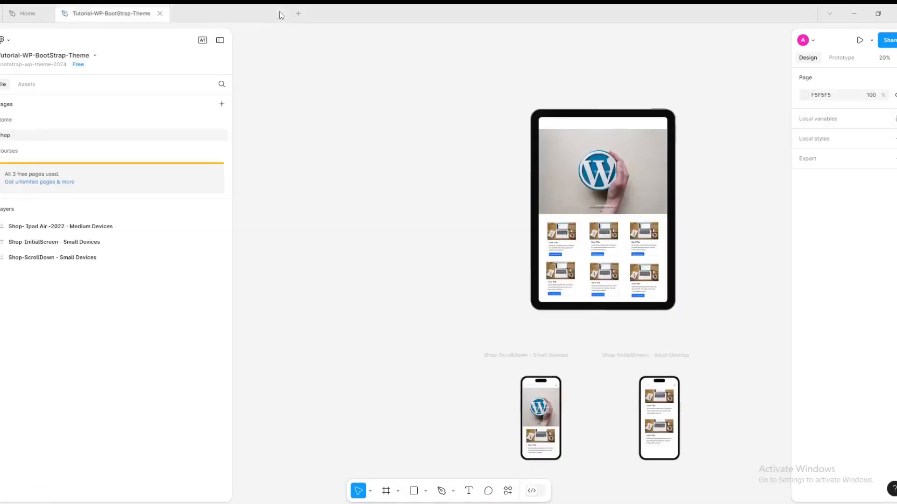
Step: Look through the Home file and the Bootstrap-wp-theme-2024 project, and return to the Tutorial-WP-BootStrap-Theme file
left_click(24, 18)
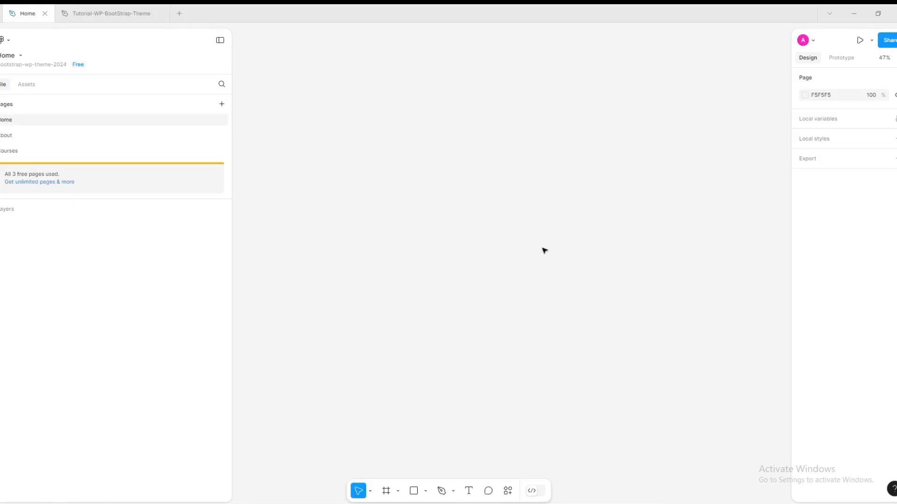
scroll(535, 252, "down", 4)
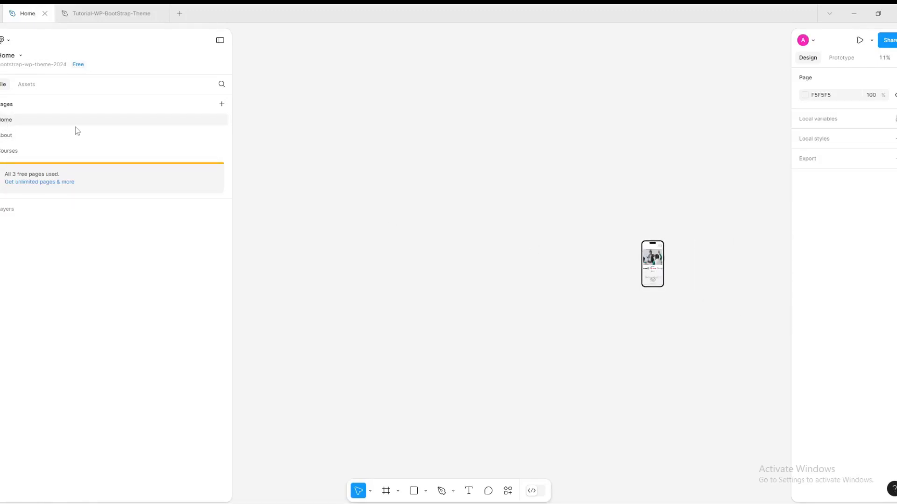
left_click(12, 57)
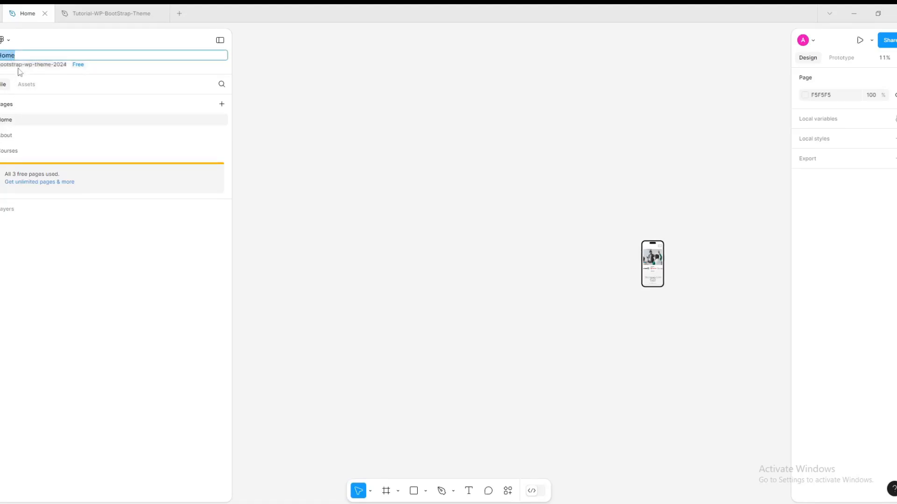
left_click(21, 64)
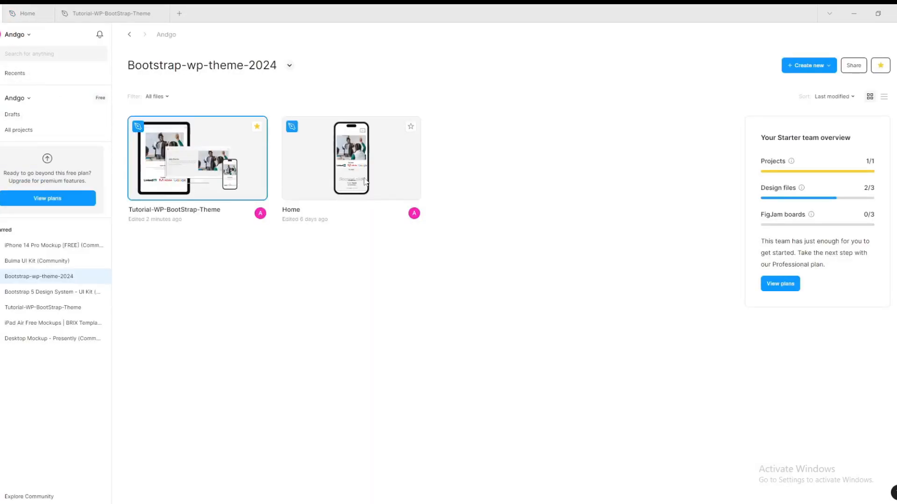
left_click(222, 186)
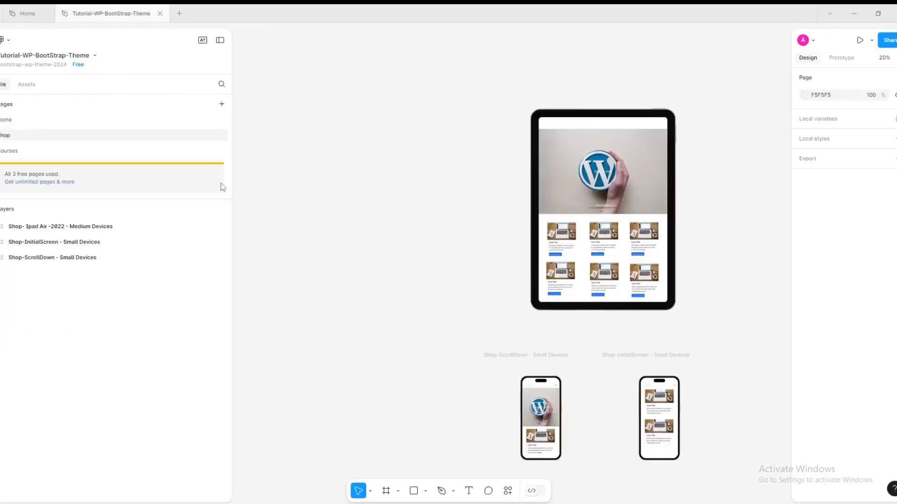
Step: On the Home page, narrow the layers sidebar to uncover the tablet mockup and copy its navbar/default instance
left_click(10, 122)
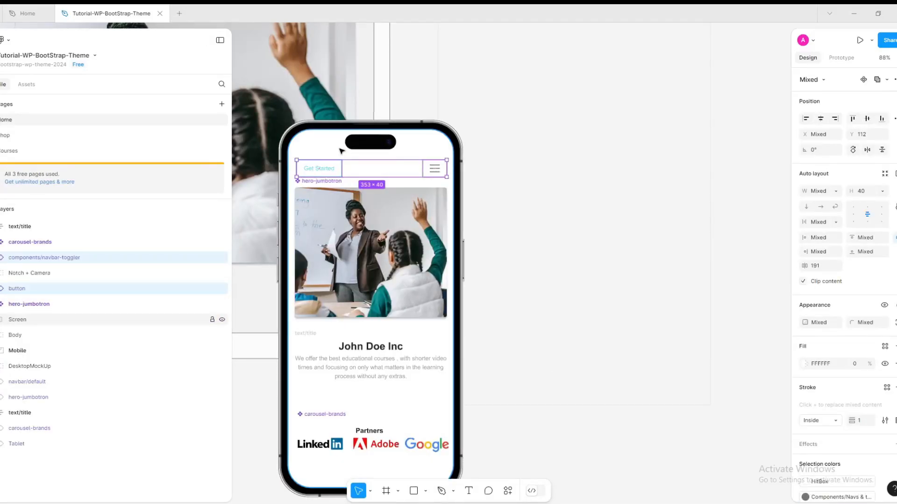
scroll(340, 148, "down", 3)
scroll(341, 151, "down", 5)
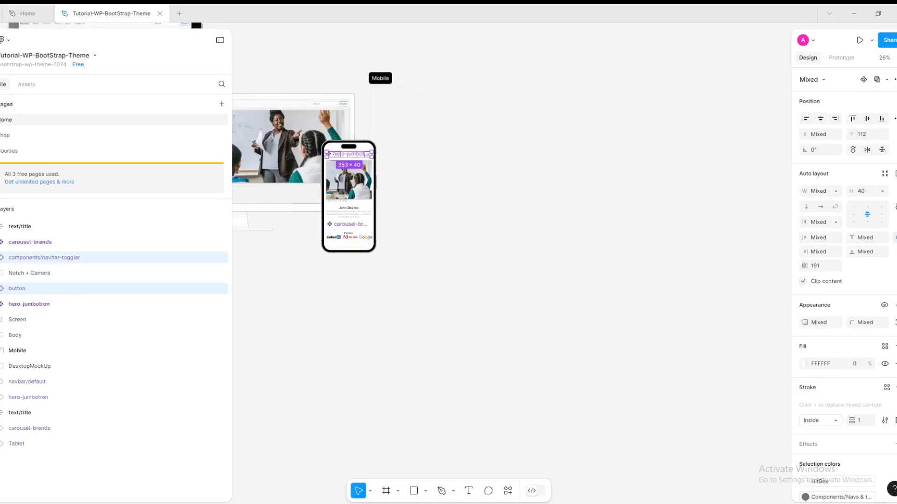
scroll(299, 230, "down", 1)
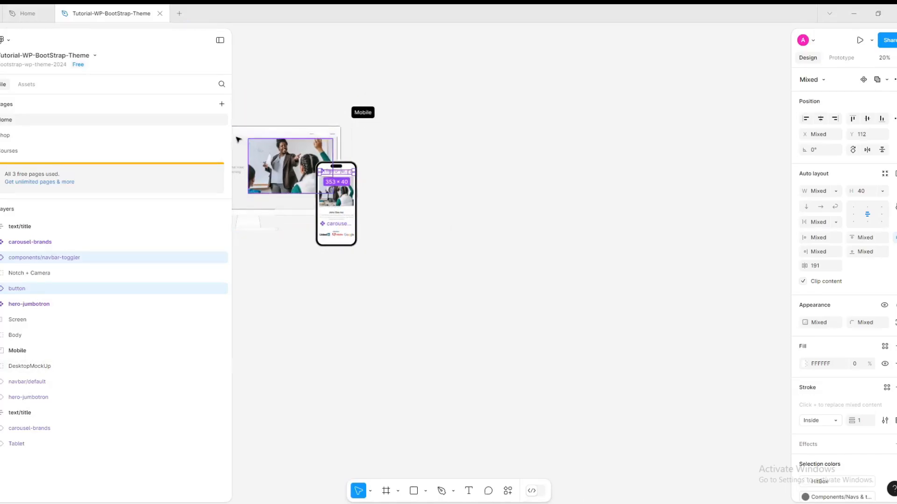
left_click_drag(223, 133, 105, 149)
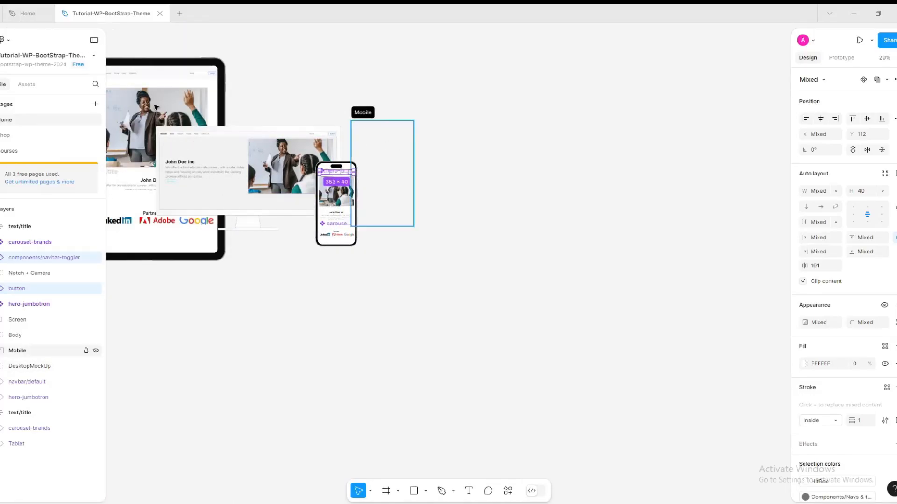
left_click(166, 77)
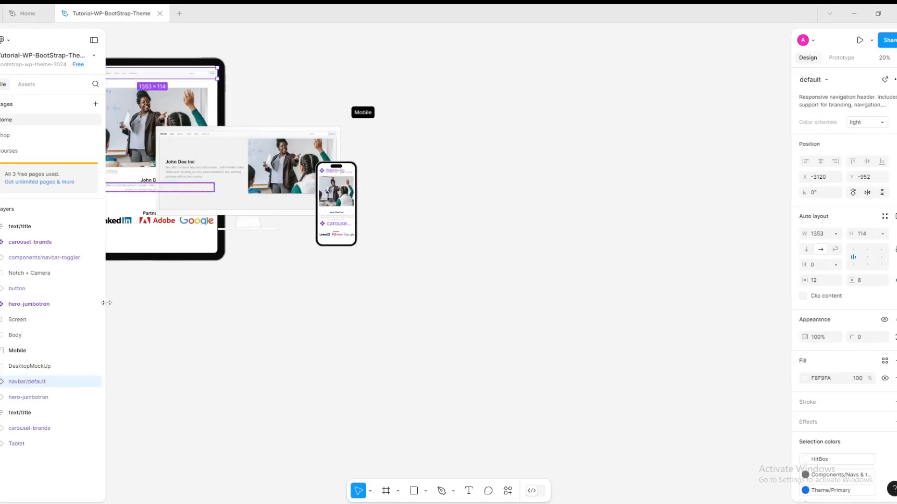
right_click(26, 384)
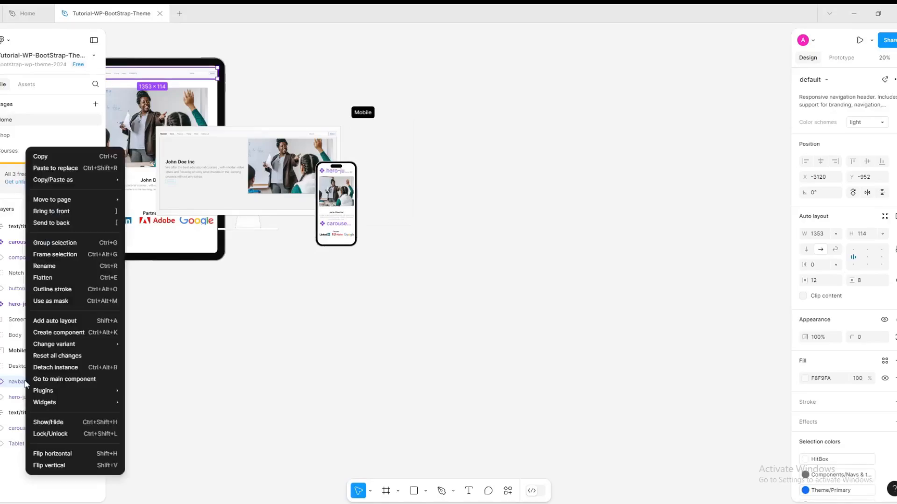
left_click(46, 158)
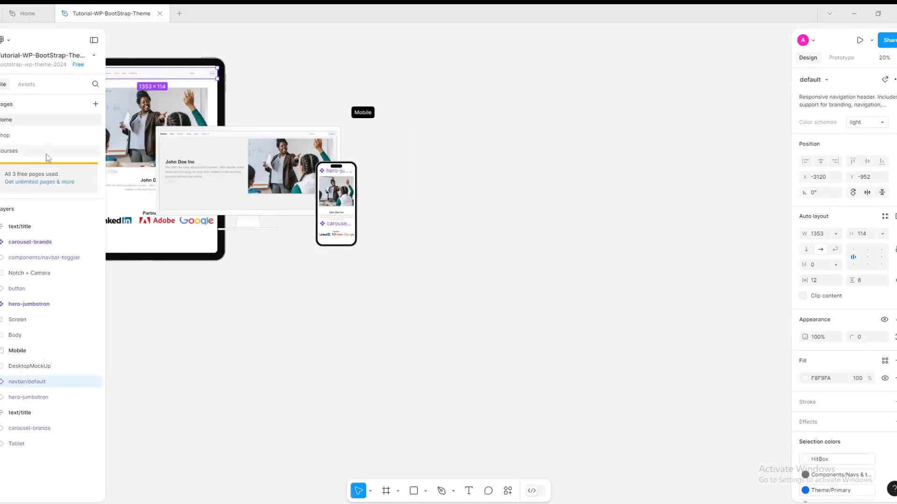
Step: Paste the copied navbar onto the Shop page and place it in the blank strip above the iPad carousel
left_click(21, 137)
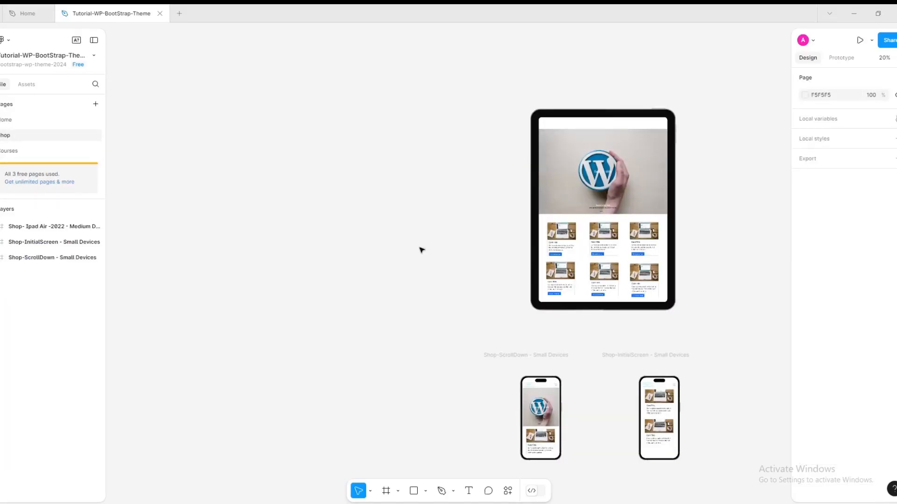
key("ctrl+v")
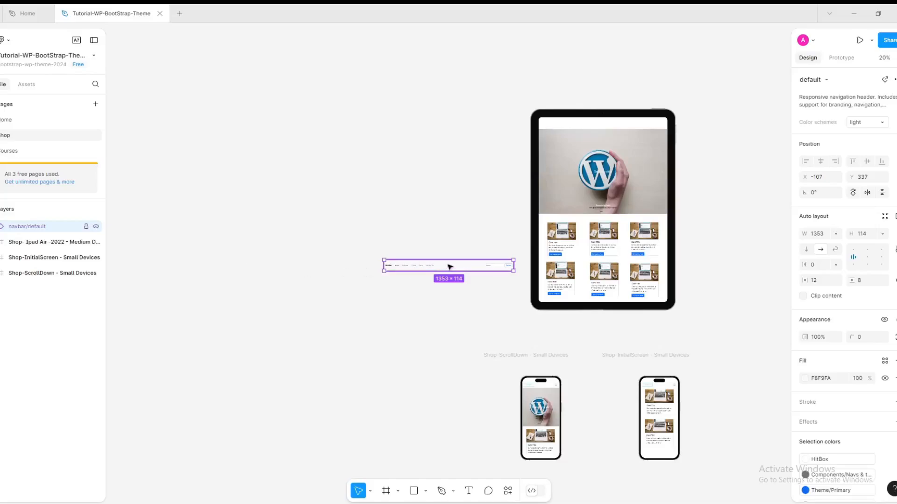
left_click_drag(587, 137, 600, 125)
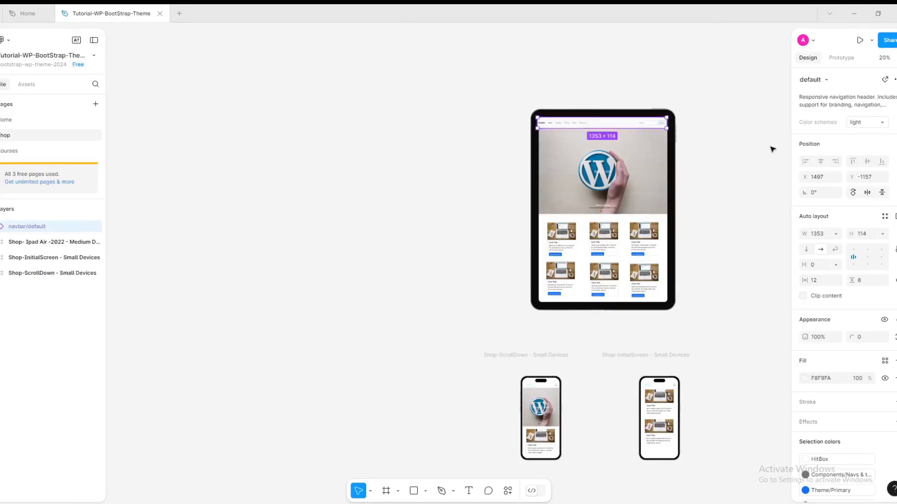
Step: Nudge the pasted navbar sideways to X 1505 so it lines up with the iPad screen above the carousel
scroll(739, 121, "up", 5)
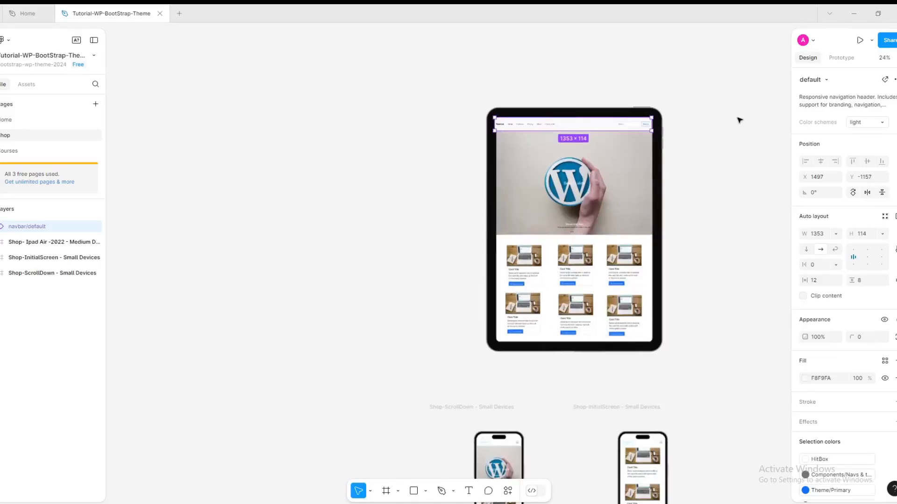
scroll(739, 120, "up", 2)
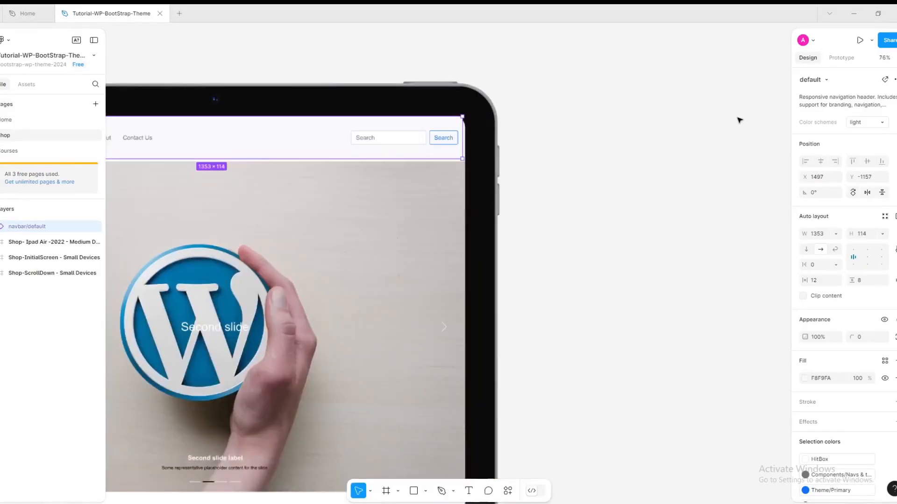
scroll(739, 121, "down", 1)
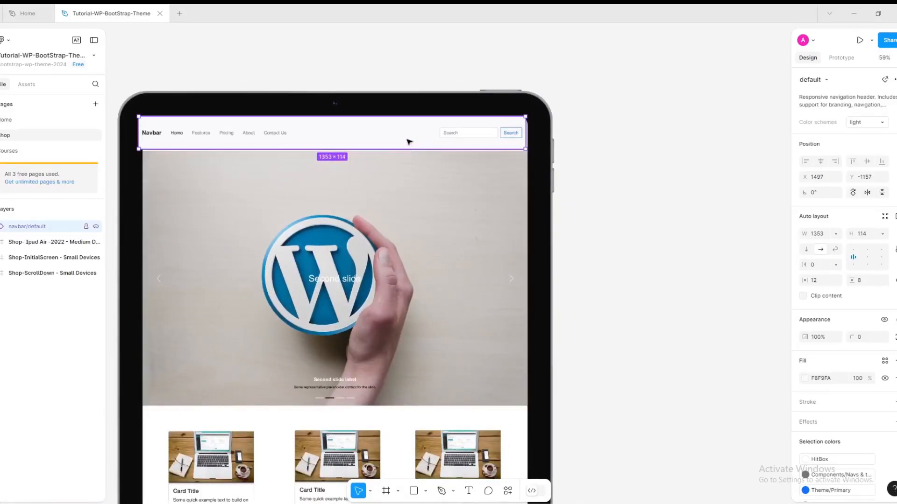
mouse_move(407, 141)
left_mouse_down()
mouse_move(423, 141)
mouse_move(412, 141)
left_mouse_up()
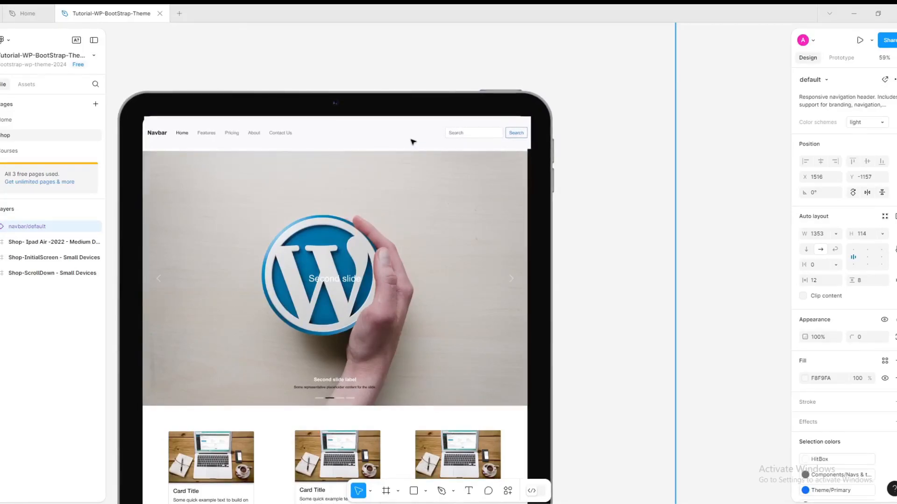
left_click_drag(411, 142, 409, 141)
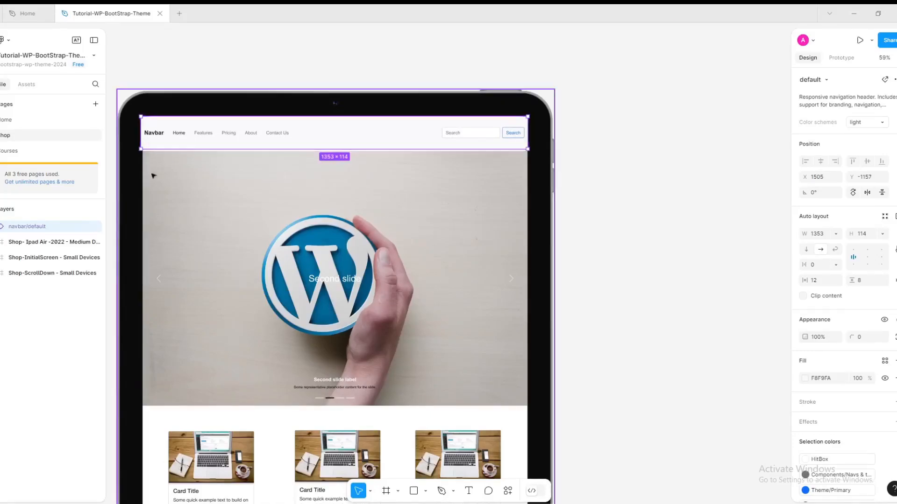
Step: Move the navbar/default layer into the Shop iPad Air frame, ordered below the carousel and directly above the iPad Air (2022) mockup
left_click(2, 241)
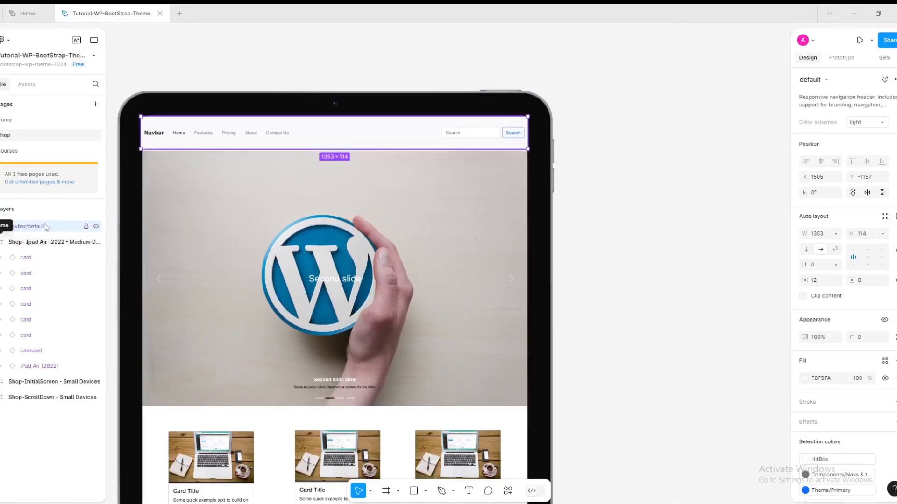
left_click_drag(24, 225, 54, 251)
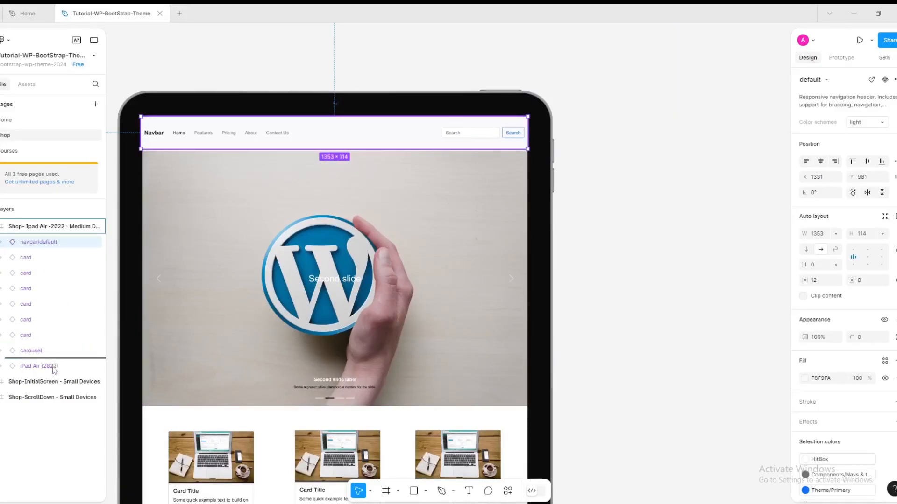
left_click_drag(55, 372, 54, 370)
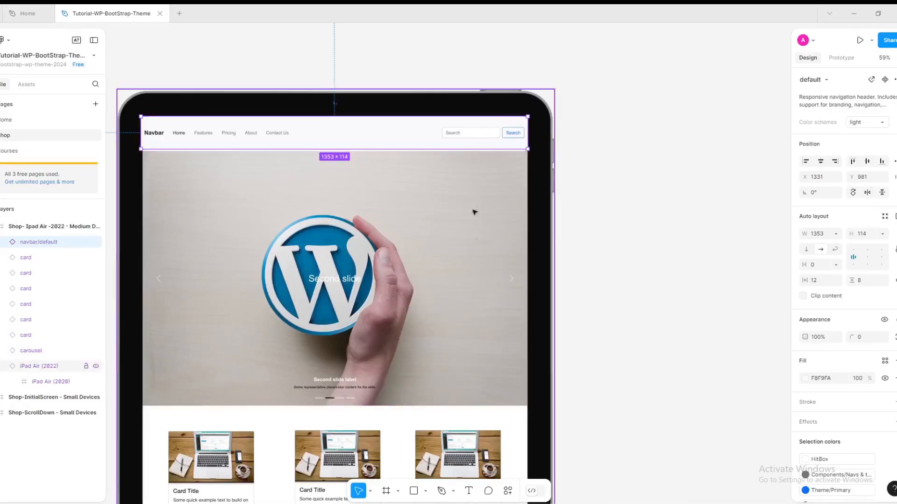
left_click(659, 176)
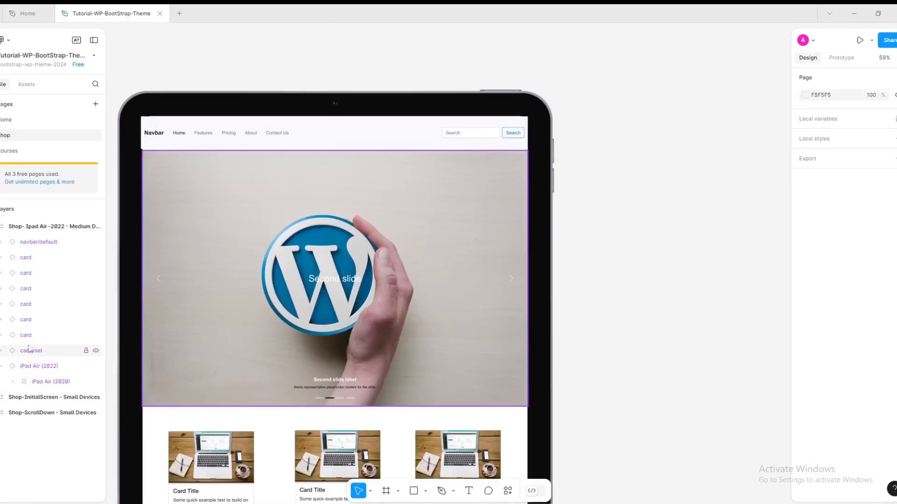
left_click_drag(55, 241, 41, 384)
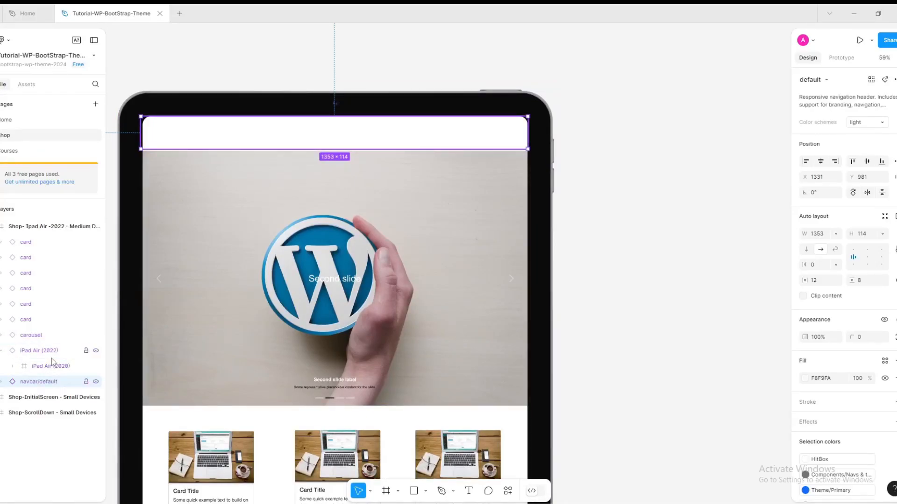
left_click_drag(32, 383, 29, 349)
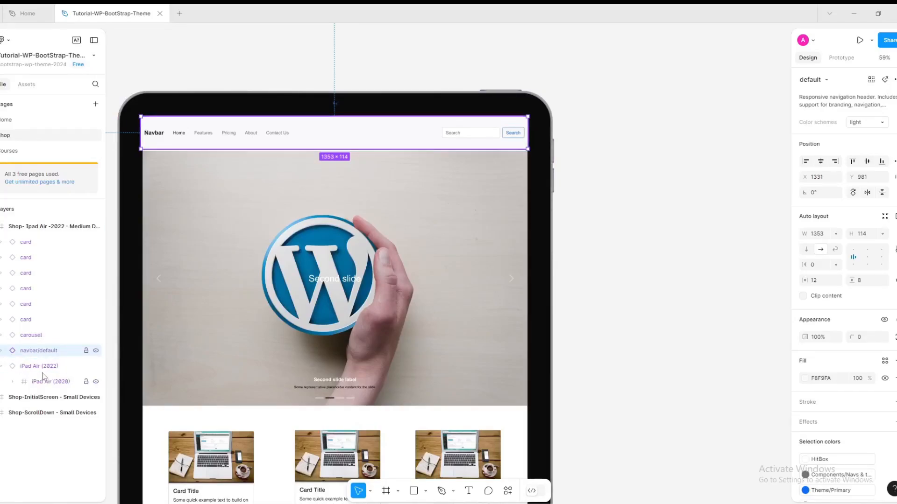
Step: Try to nest the navbar layer inside the iPad mockup's Screen group, and return it to just above the iPad Air (2022) layer
mouse_move(43, 376)
left_mouse_down()
mouse_move(17, 378)
mouse_move(75, 367)
mouse_move(28, 352)
mouse_move(44, 355)
mouse_move(64, 395)
mouse_move(103, 389)
mouse_move(271, 151)
mouse_move(90, 352)
mouse_move(29, 354)
mouse_move(14, 397)
mouse_move(3, 393)
mouse_move(55, 372)
mouse_move(43, 382)
mouse_move(35, 373)
left_mouse_up()
left_click(13, 366)
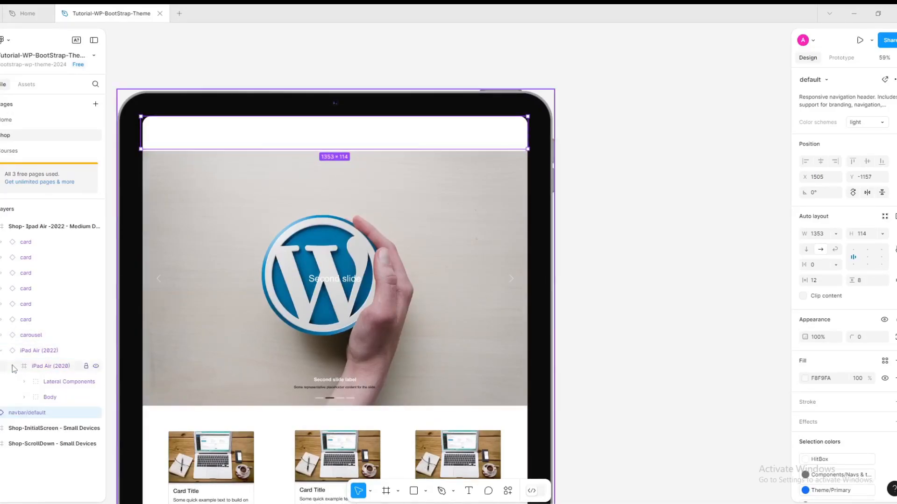
left_click(24, 397)
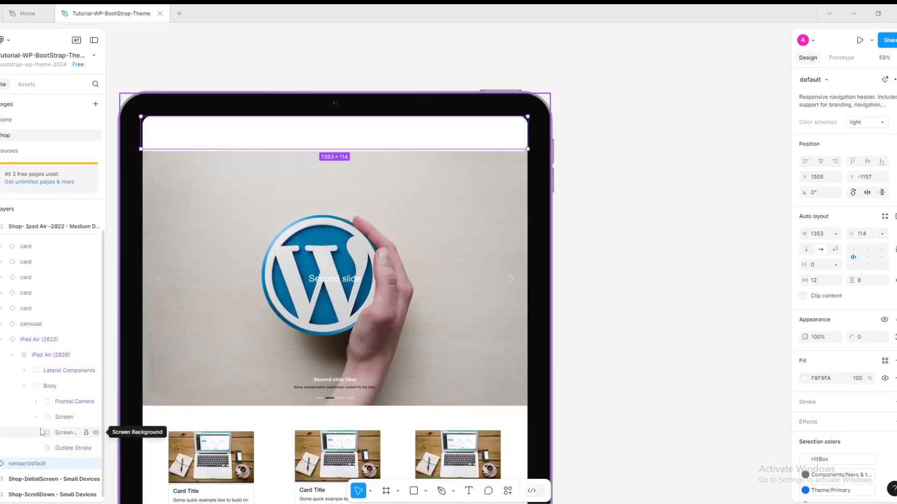
left_click(36, 418)
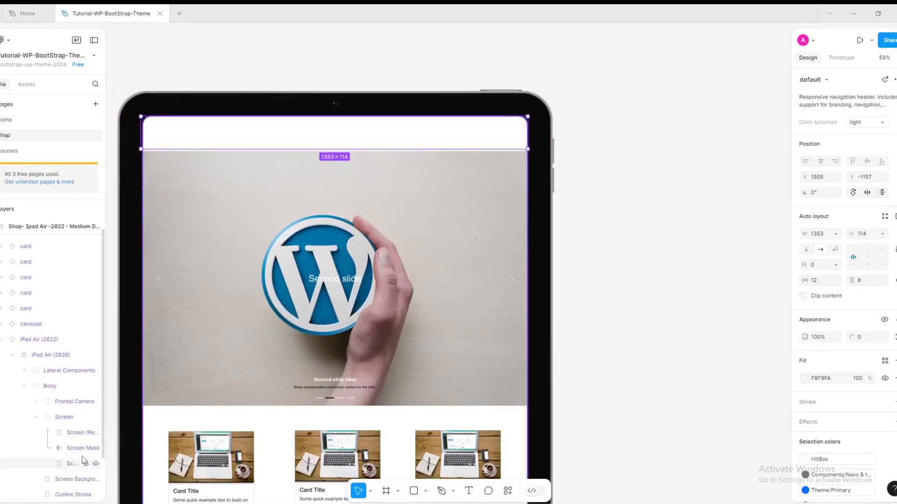
scroll(56, 462, "down", 2)
left_click_drag(16, 465, 75, 386)
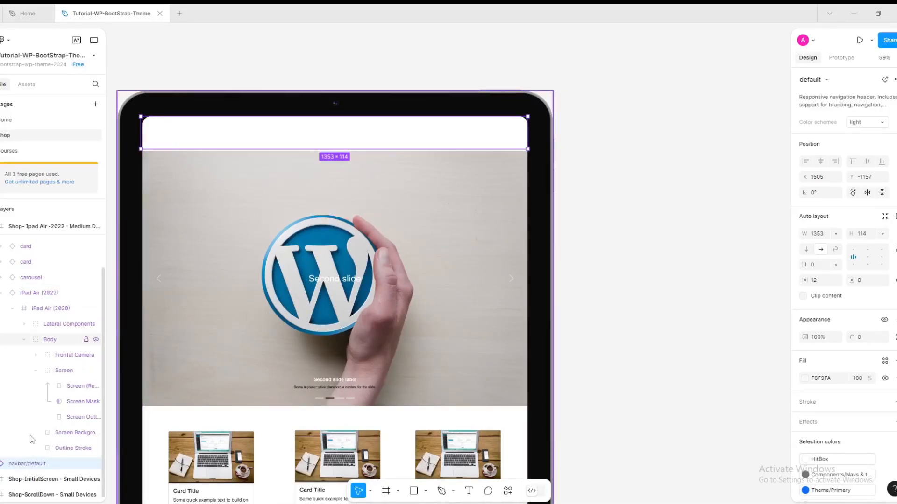
left_click_drag(14, 467, 18, 291)
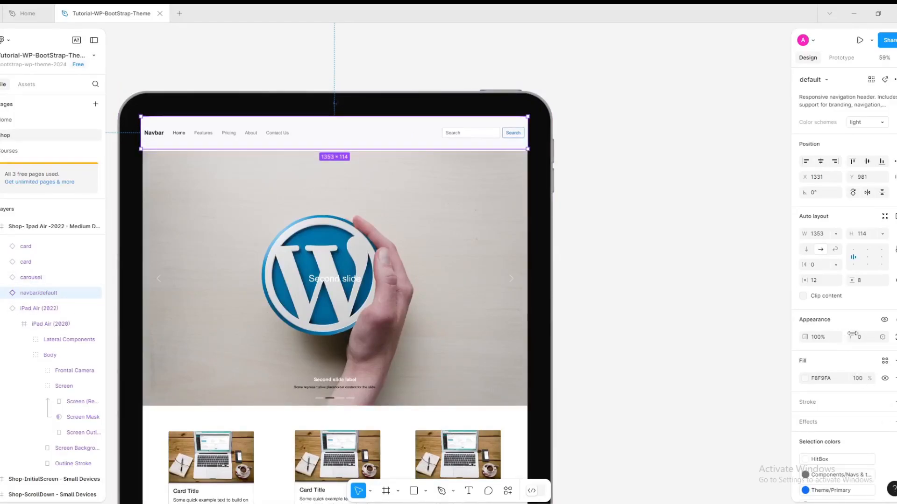
Step: Set the navbar's corner radius to 8 and resize it to about 1347 × 111 so it fits within the iPad screen edges
left_click_drag(853, 336, 5, 323)
left_click_drag(150, 147, 143, 148)
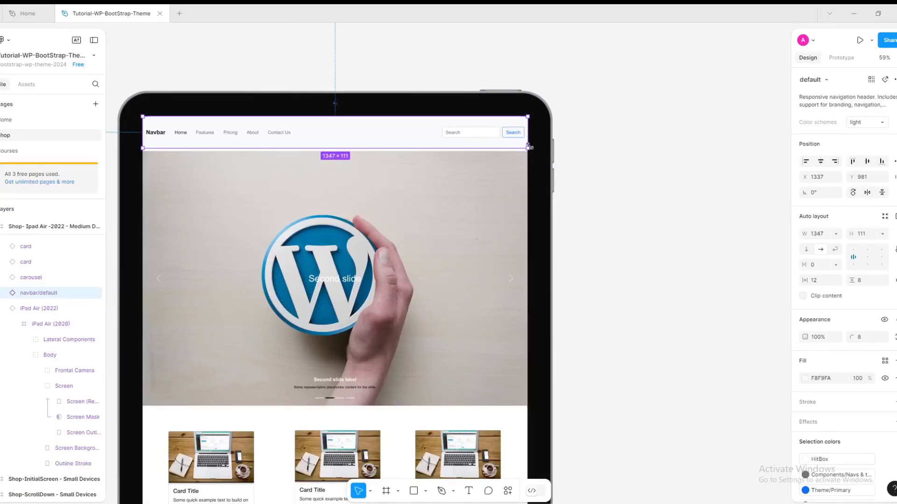
left_click_drag(523, 147, 528, 147)
left_click(597, 184)
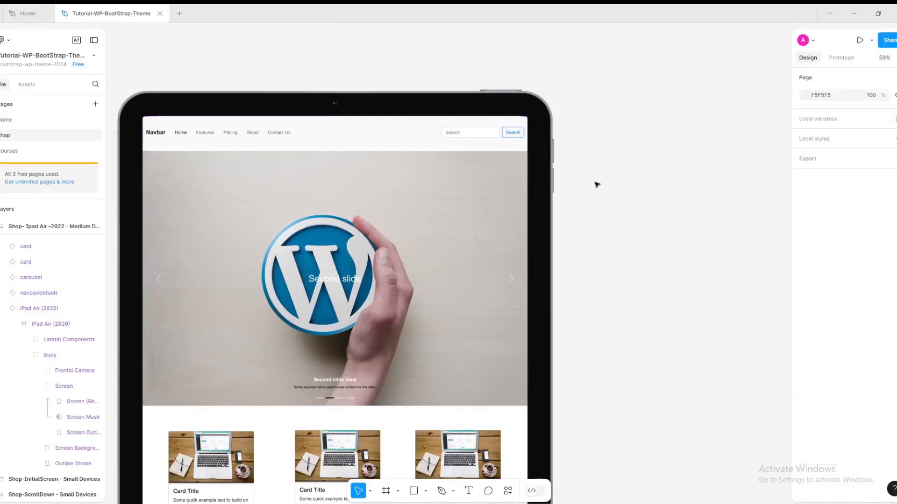
Step: Review the iPad Shop layout from navbar to card grid, up close and alongside the small-device mockups
scroll(597, 190, "down", 3)
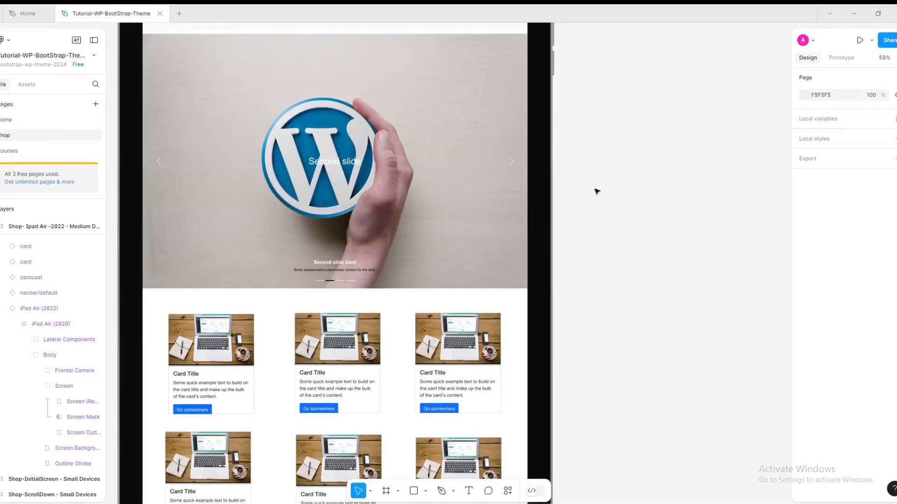
scroll(596, 191, "down", 2)
scroll(597, 192, "up", 2)
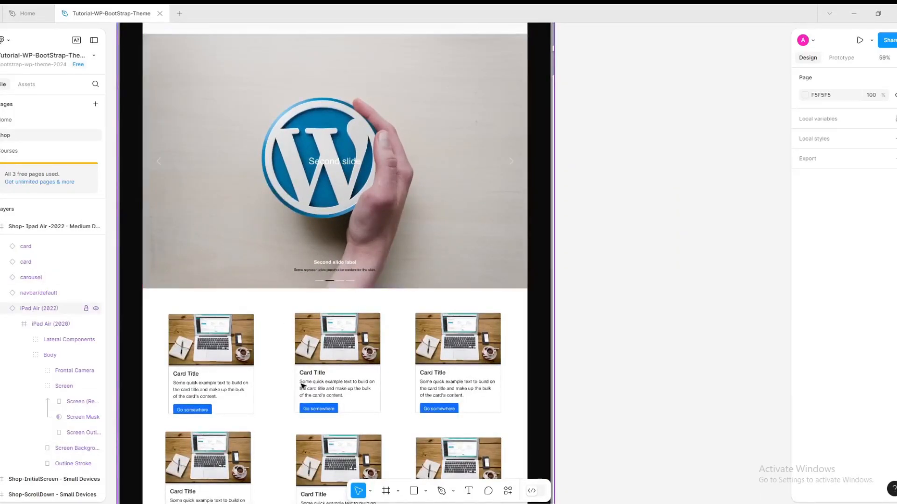
scroll(303, 386, "down", 2)
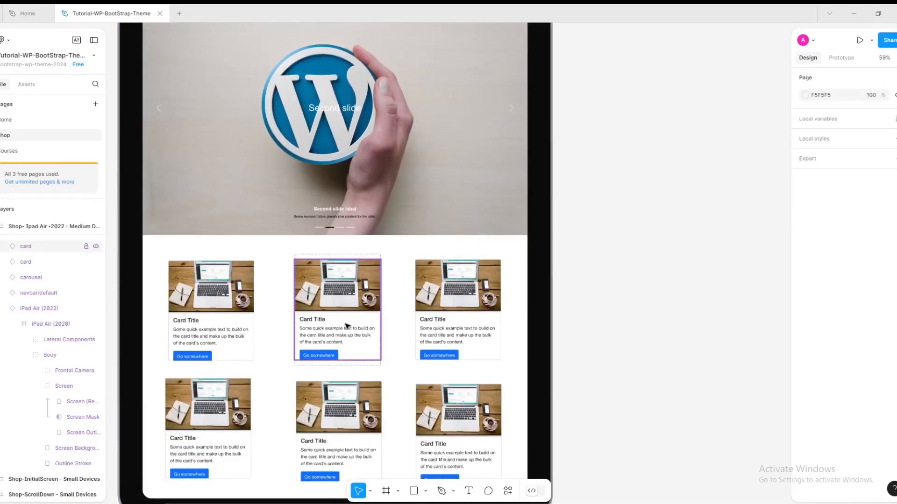
scroll(347, 326, "down", 1)
scroll(346, 317, "down", 3)
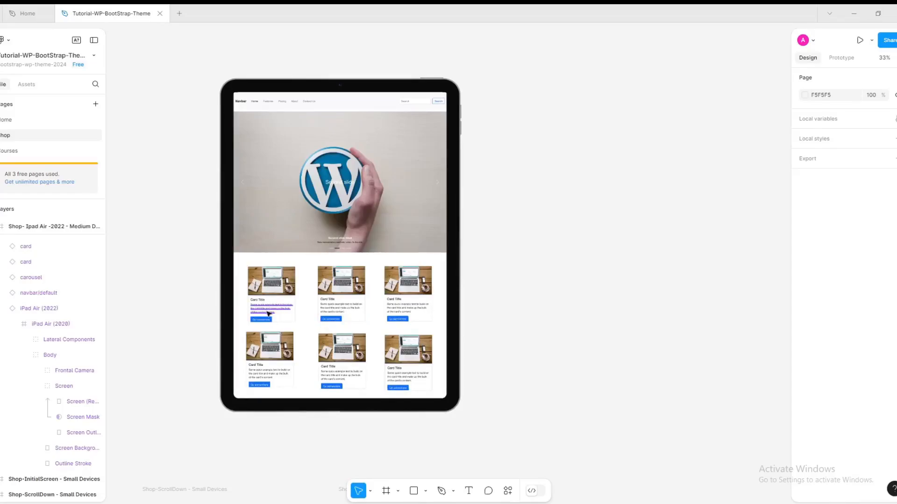
scroll(269, 312, "up", 1)
scroll(269, 312, "up", 5)
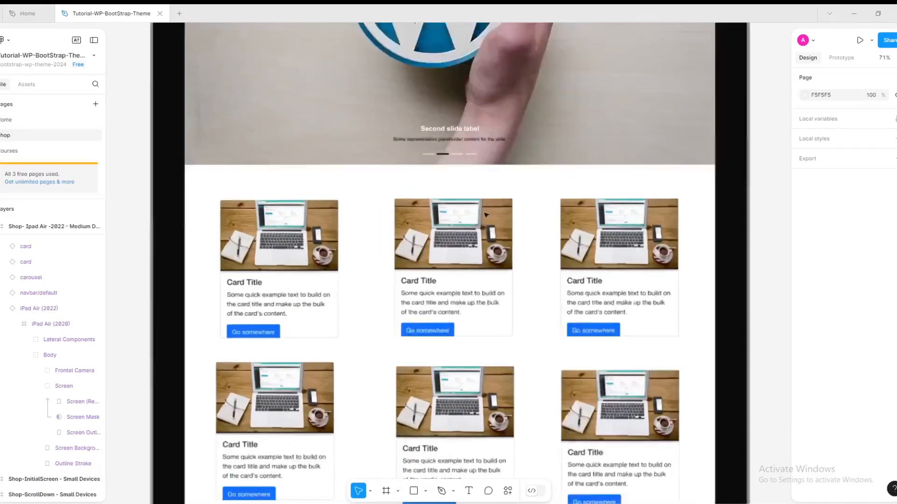
scroll(497, 206, "up", 2)
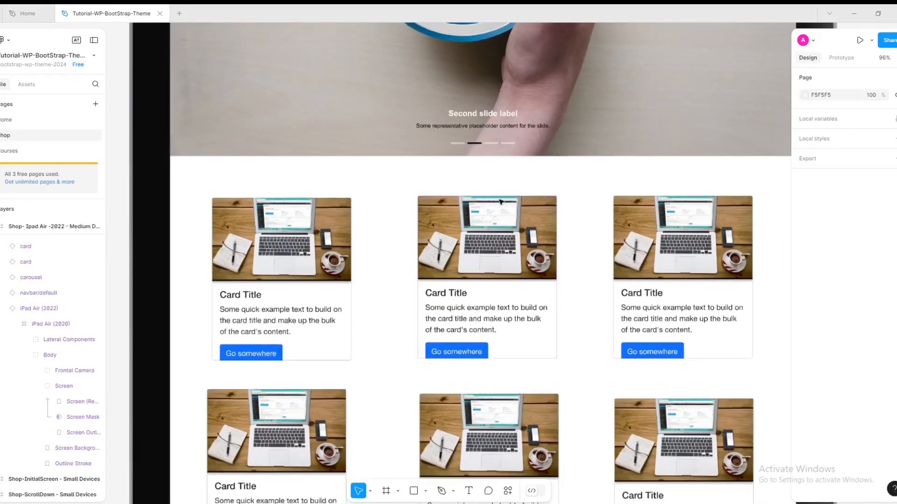
scroll(502, 202, "up", 7)
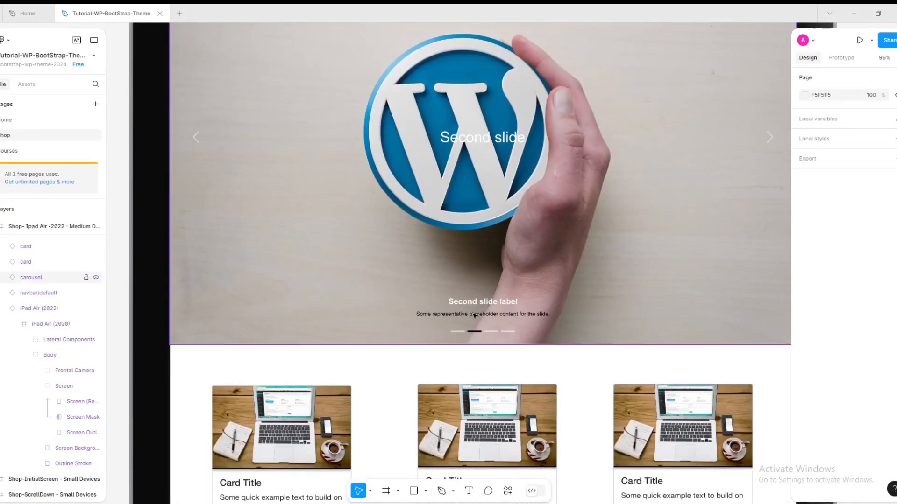
scroll(496, 168, "down", 5, "ctrl")
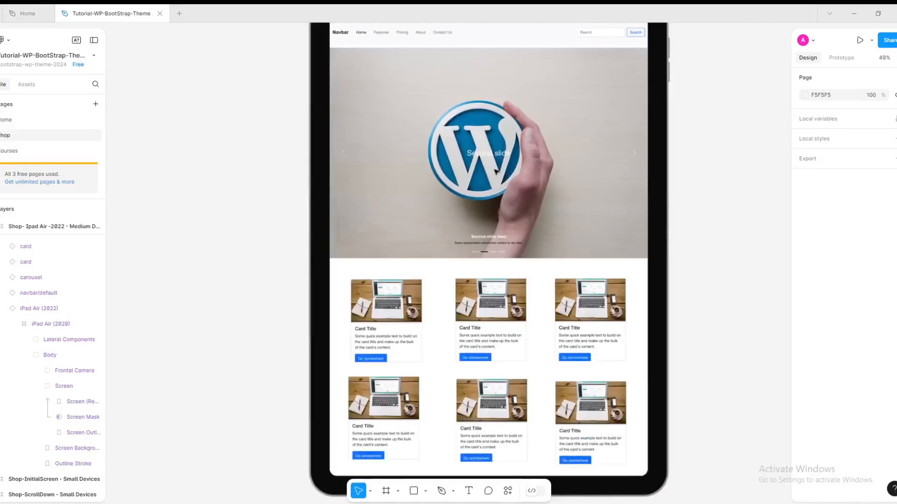
scroll(485, 230, "down", 4, "ctrl")
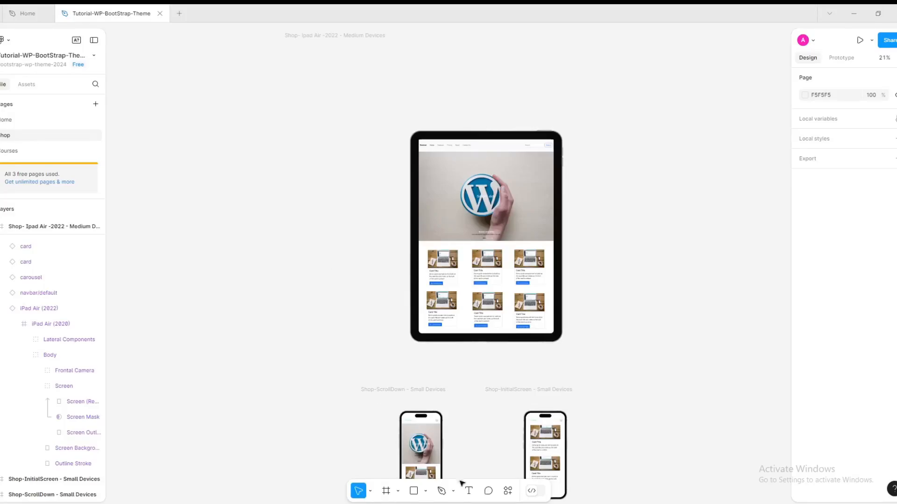
left_click(216, 503)
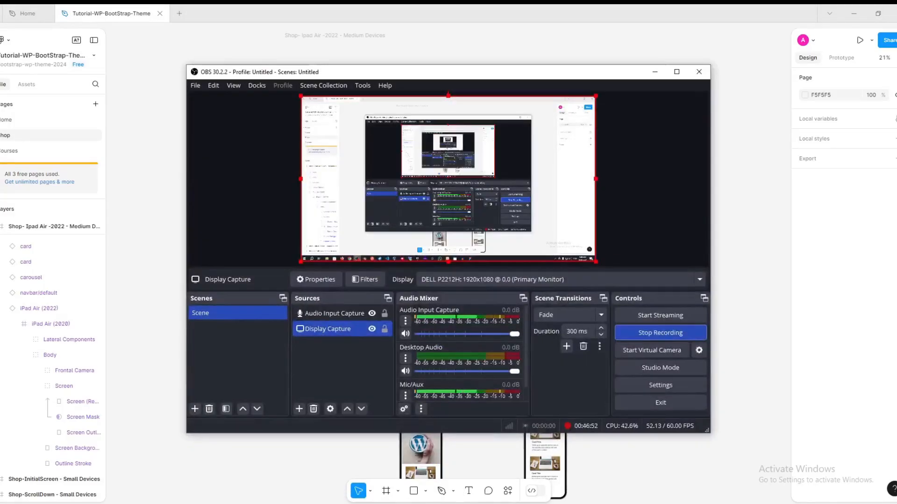
left_click(217, 503)
scroll(412, 321, "down", 4)
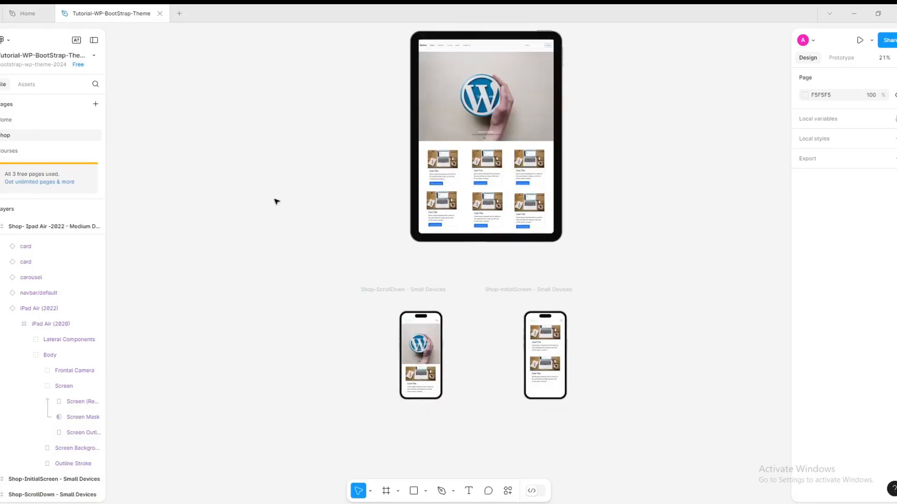
scroll(276, 202, "up", 4)
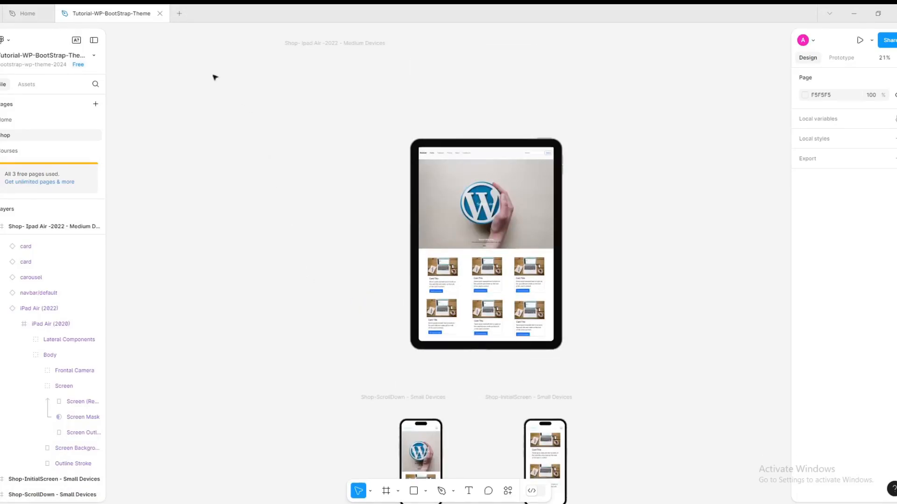
Step: Open the Desktop Mockup - Presently file and look over its canvas for a usable desktop mockup
left_click(27, 14)
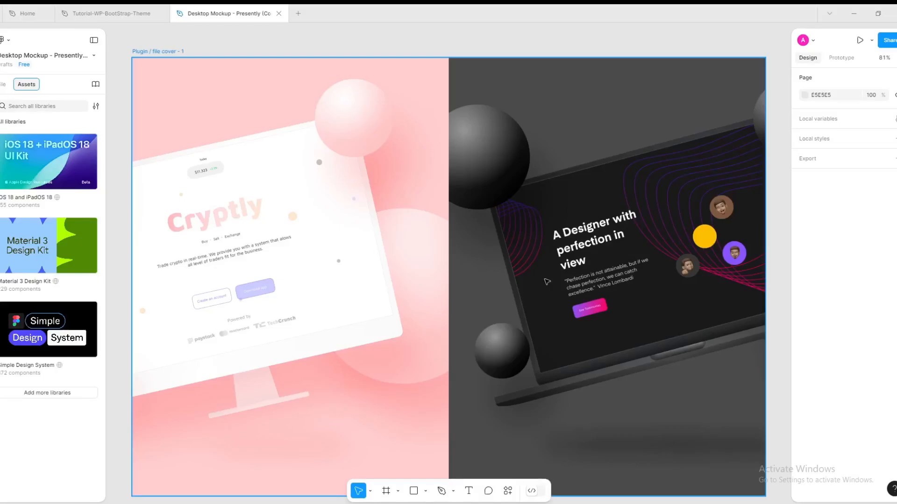
scroll(588, 334, "down", 1)
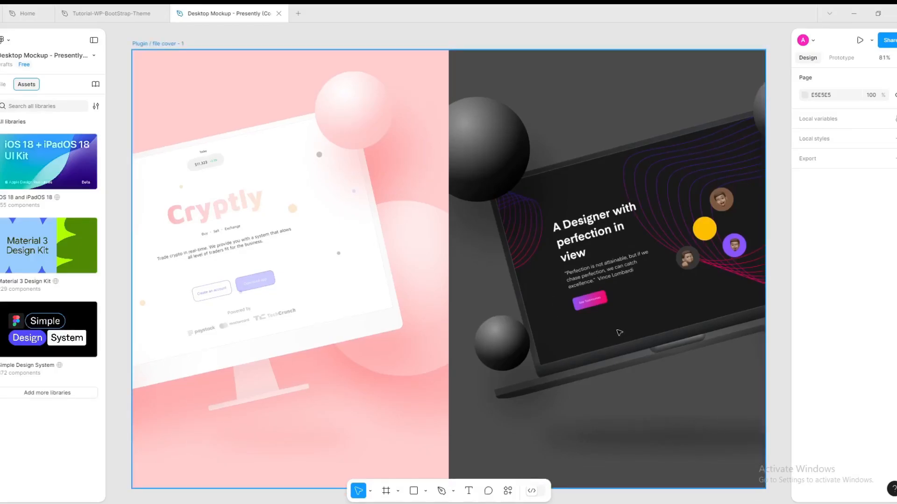
scroll(423, 389, "down", 10)
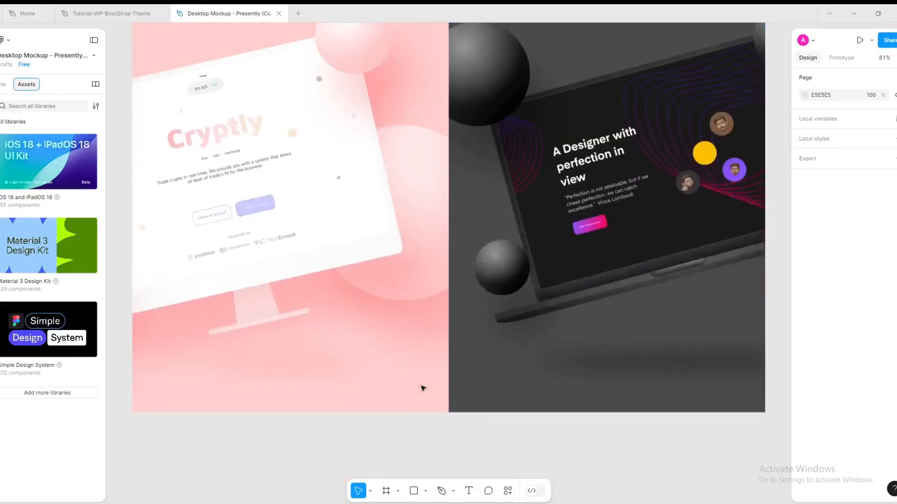
scroll(452, 372, "down", 4)
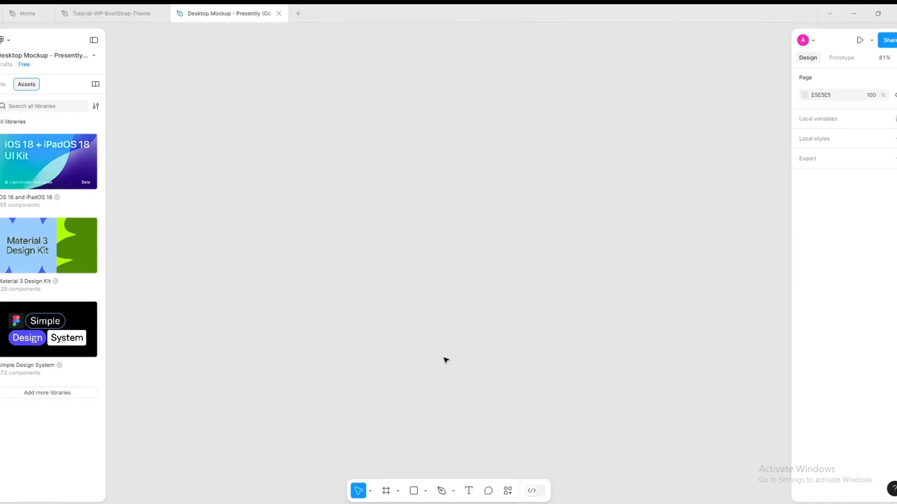
scroll(445, 361, "up", 12)
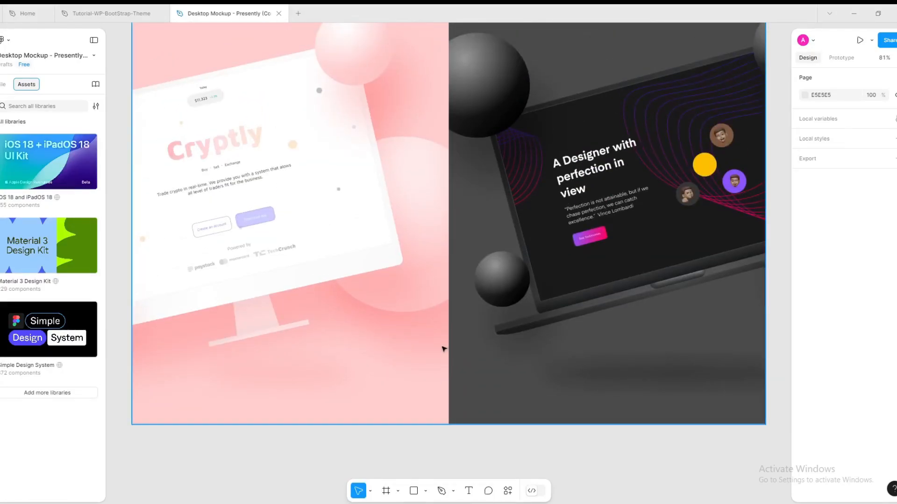
Step: Examine the COVER page artwork and the layers inside Plugin / file cover - 1 for reusable mockup elements
scroll(453, 340, "up", 6)
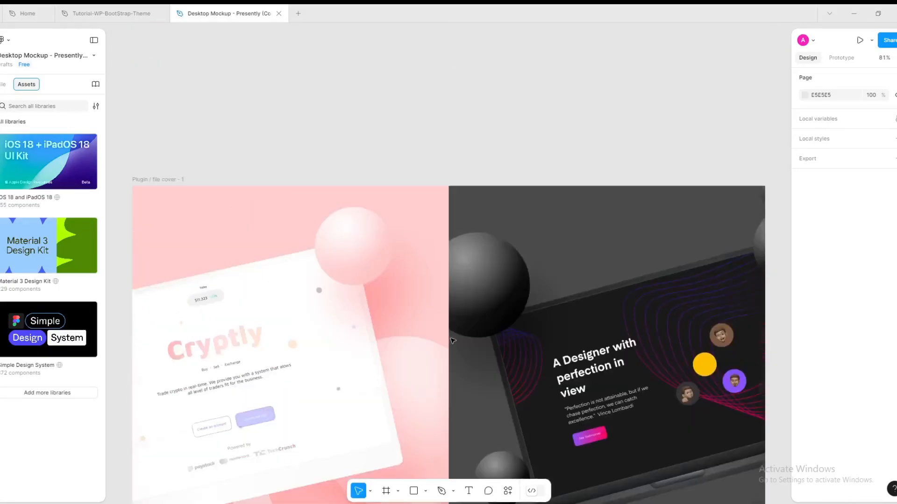
scroll(453, 339, "down", 1)
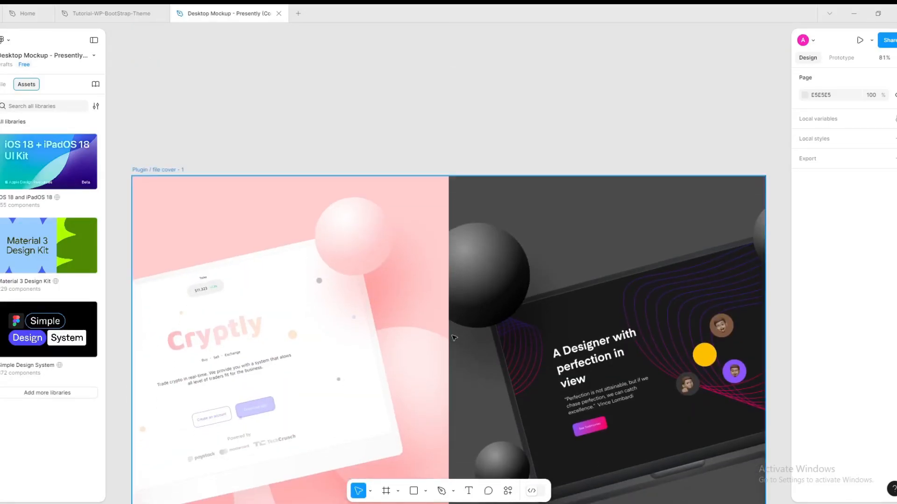
scroll(460, 334, "down", 5)
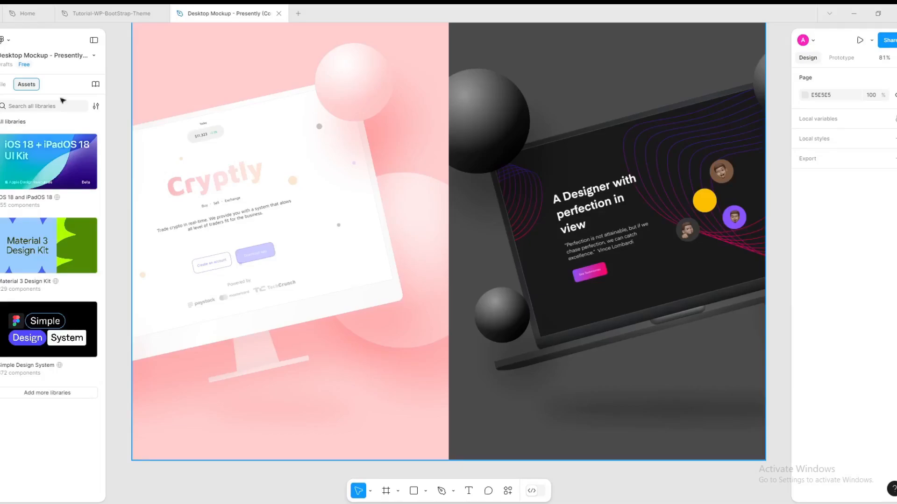
left_click(3, 85)
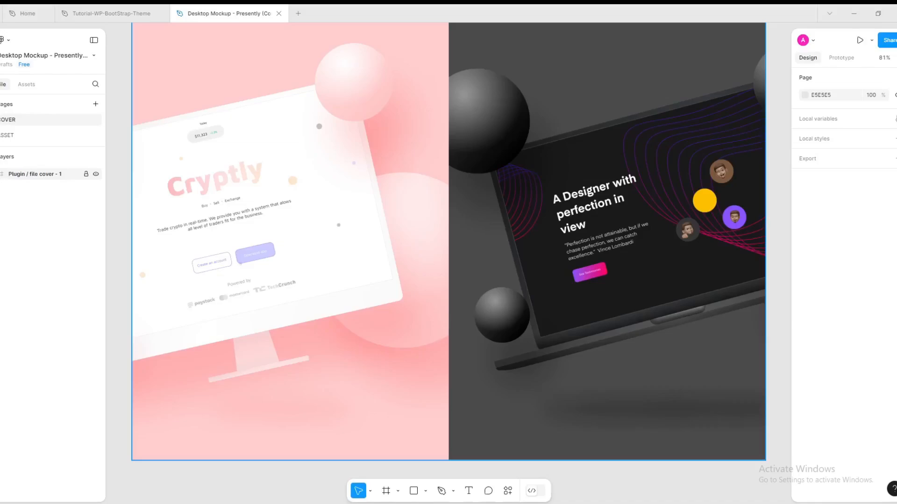
left_click(1, 174)
left_click(17, 192)
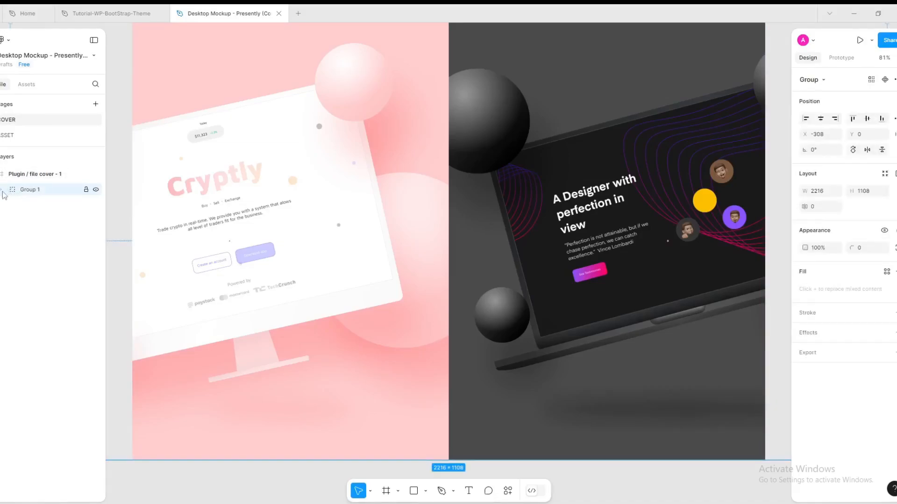
left_click(37, 205)
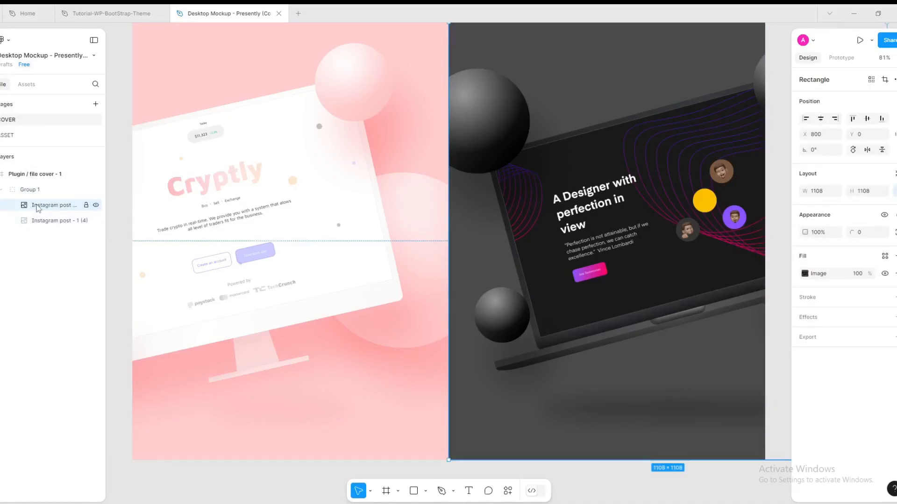
scroll(685, 239, "down", 2)
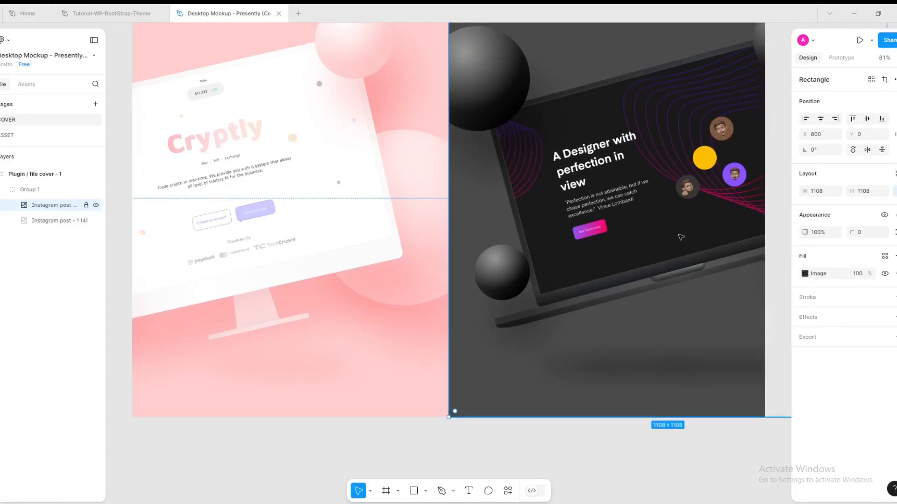
scroll(682, 239, "up", 1)
Step: Copy the front-facing MacBook group from the ASSET page into the Shop page of the Tutorial-WP-BootStrap-Theme file
left_click(11, 136)
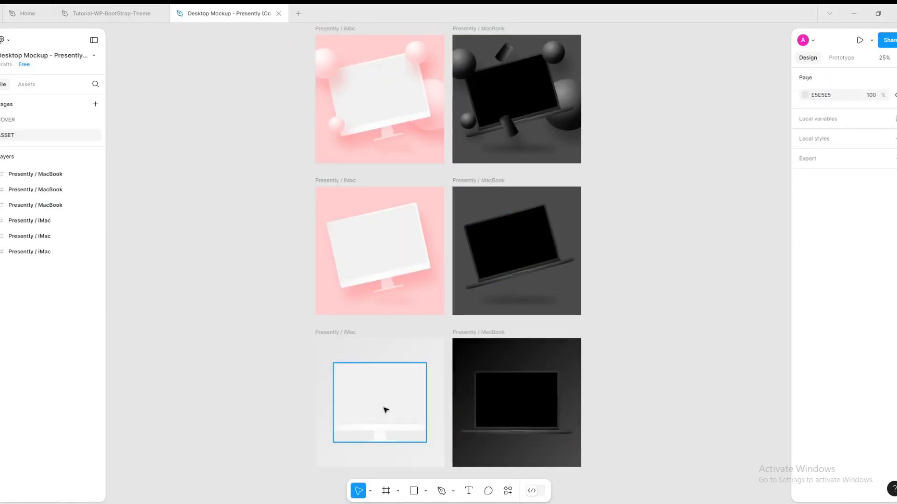
scroll(392, 439, "down", 1)
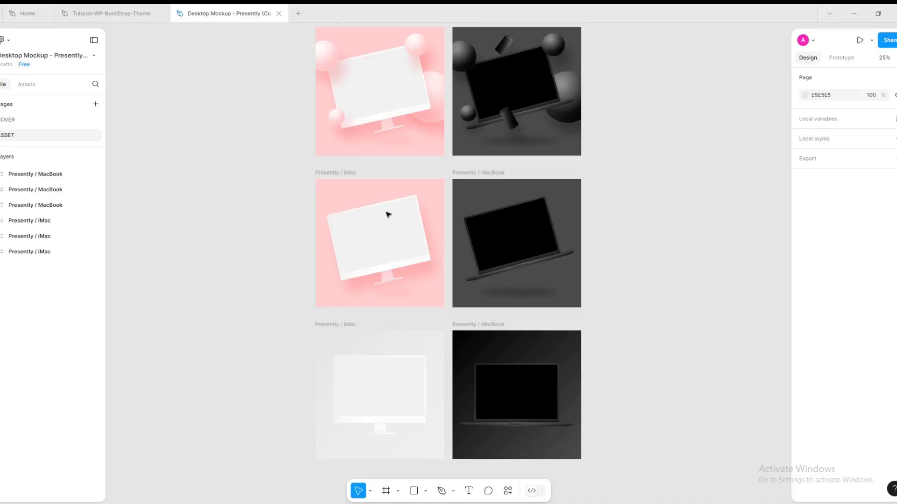
scroll(387, 239, "up", 2)
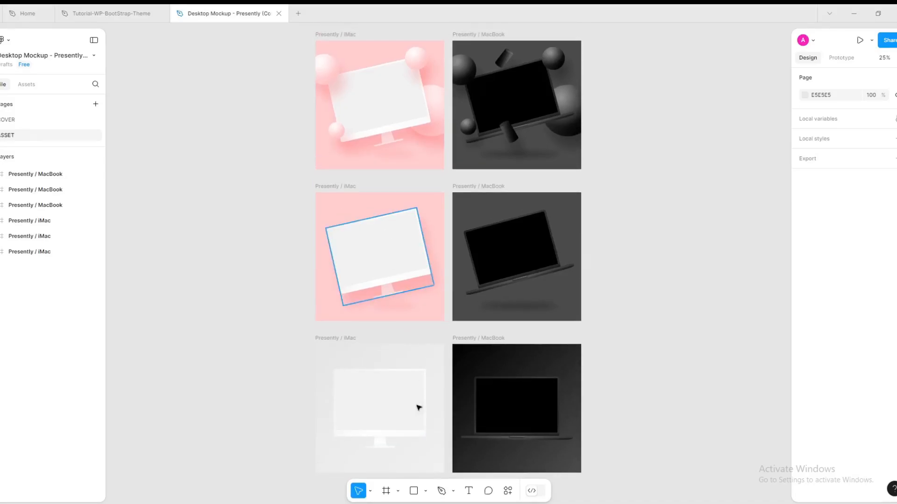
left_click(534, 424)
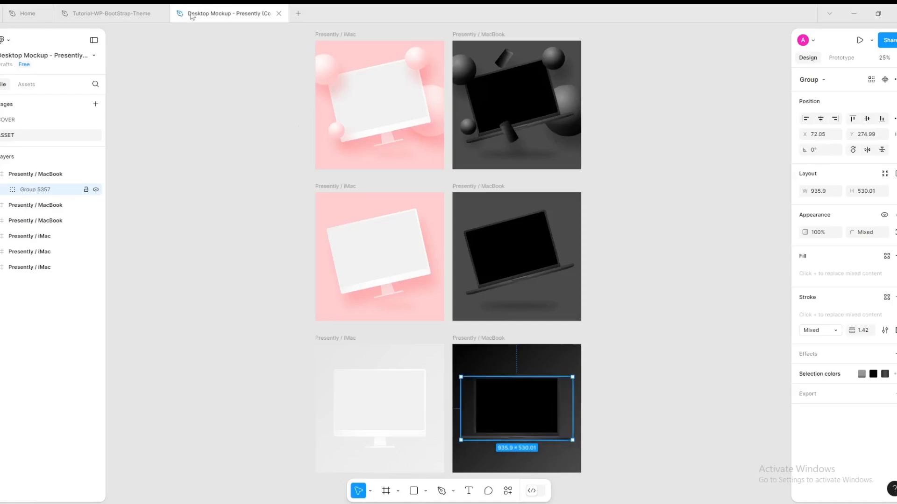
left_click(114, 10)
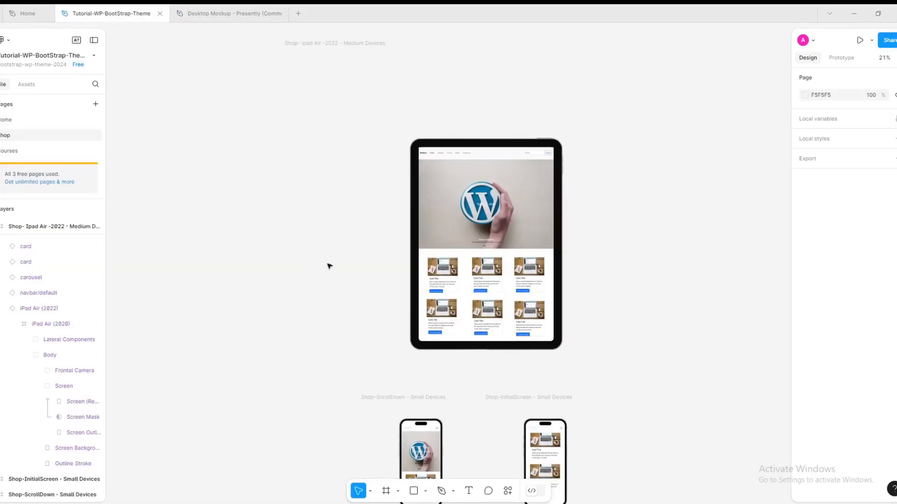
key("ctrl+v")
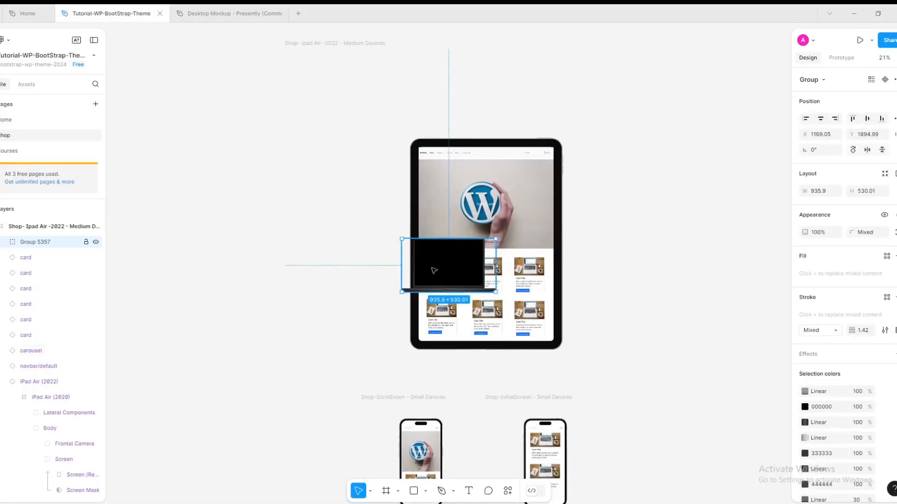
Step: Move the laptop group out of the iPad frame to the top layer level and enlarge it to about 1787 × 1380 left of the iPad
left_click_drag(282, 249, 341, 233)
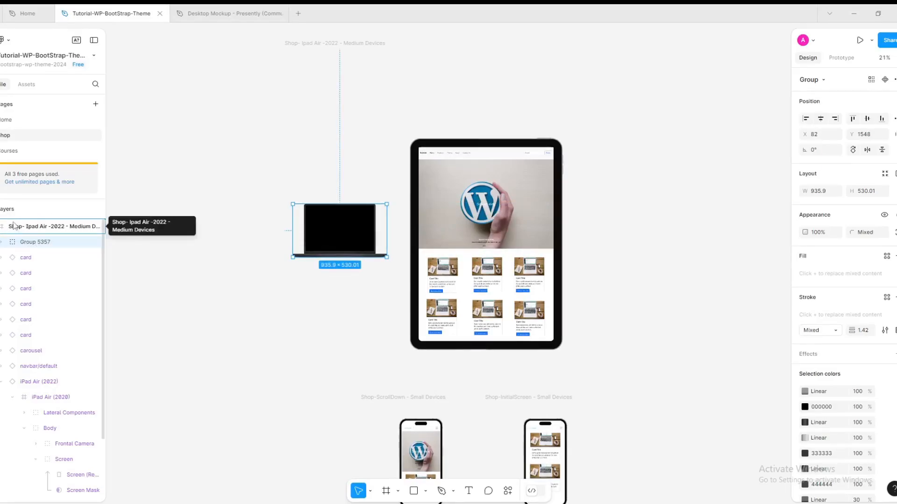
left_click_drag(35, 242, 35, 221)
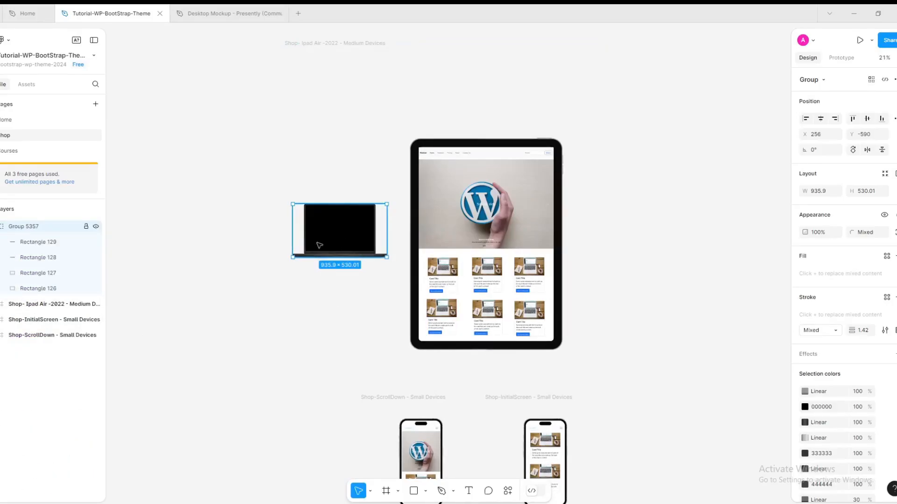
left_click_drag(316, 248, 159, 251)
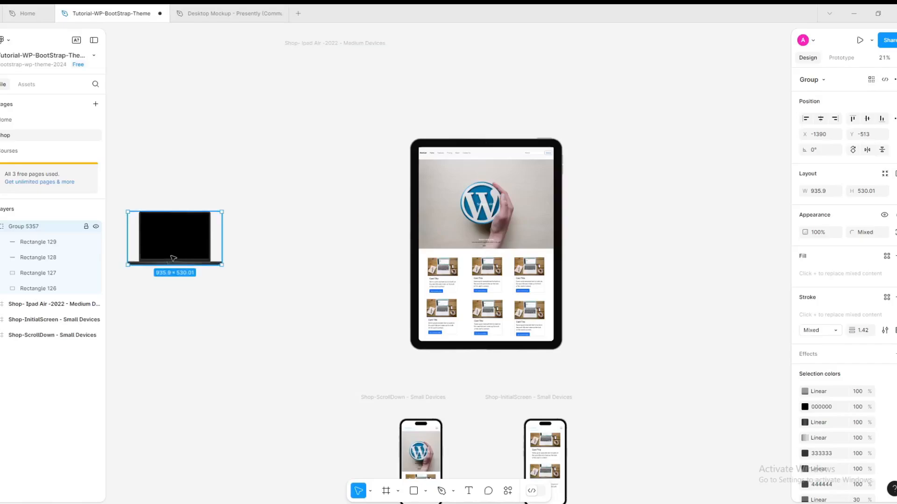
left_click_drag(112, 281, 44, 354)
left_click_drag(183, 288, 261, 225)
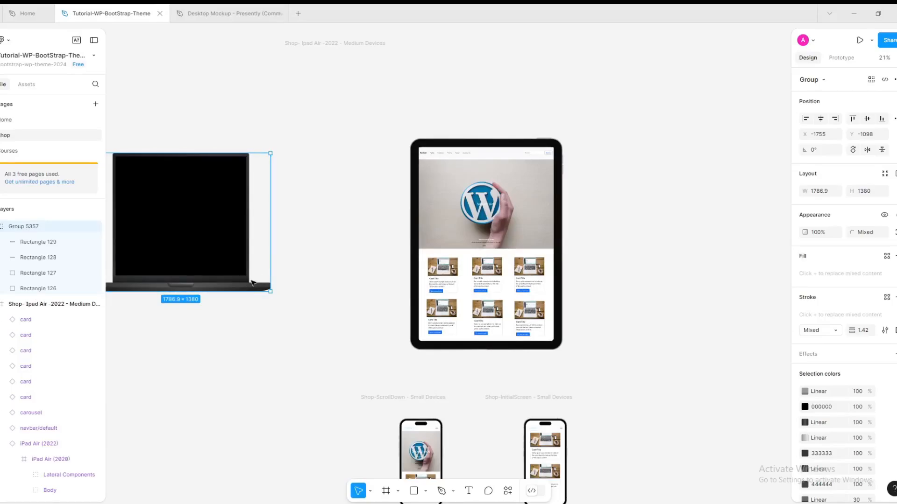
Step: Set the laptop group's width to 1920 and its height to 1080
scroll(252, 283, "down", 1)
scroll(164, 336, "up", 3)
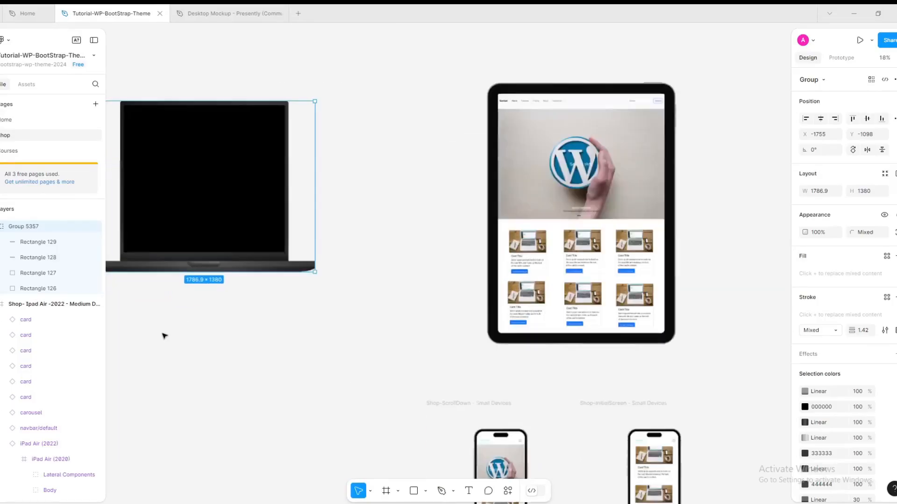
scroll(163, 335, "up", 5)
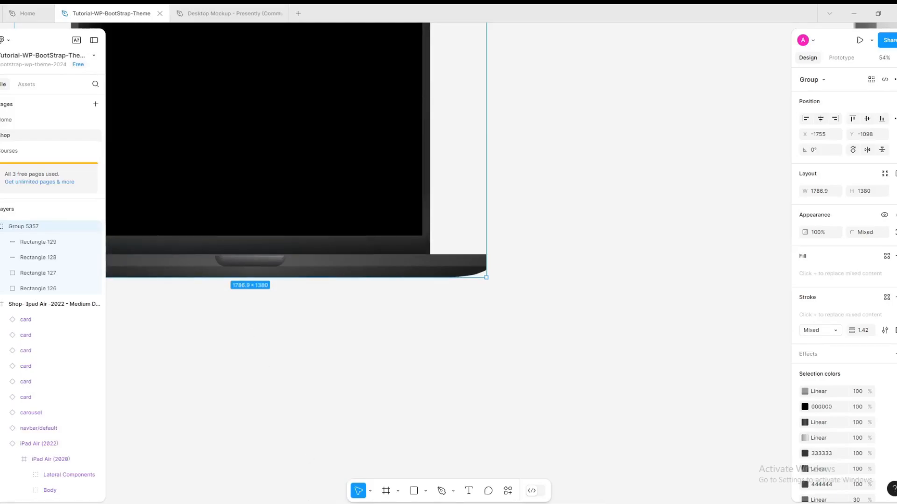
scroll(258, 502, "up", 1)
scroll(141, 500, "left", 8)
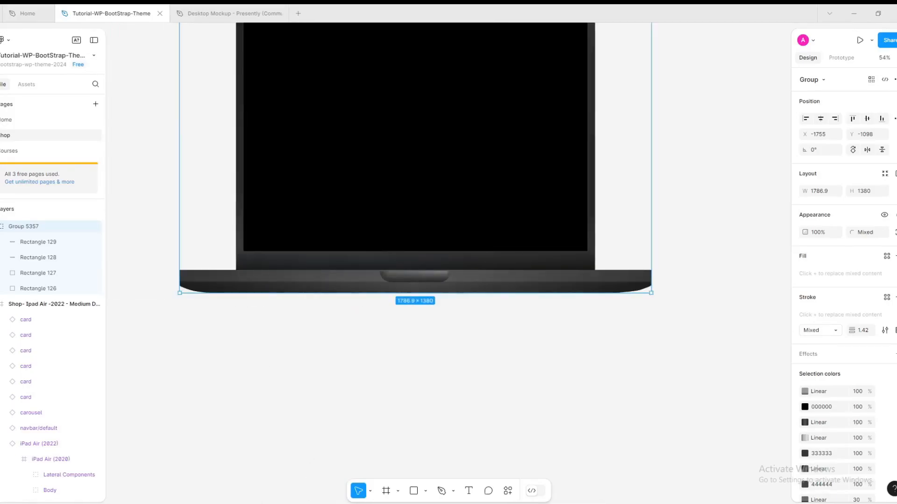
scroll(154, 497, "right", 5)
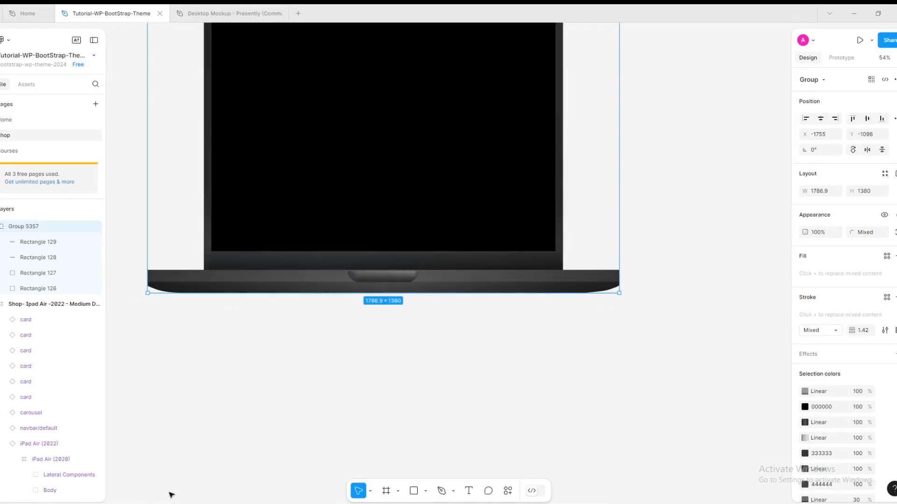
scroll(294, 319, "up", 1)
scroll(294, 318, "up", 5)
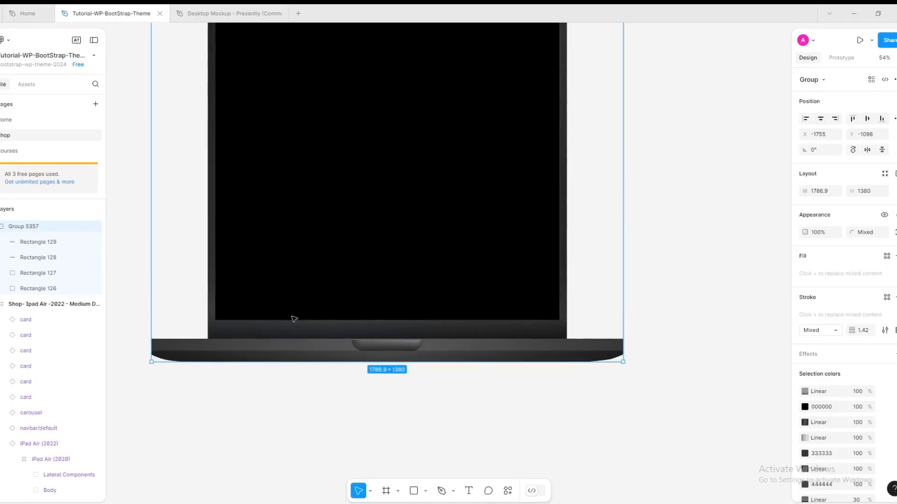
left_click(821, 193)
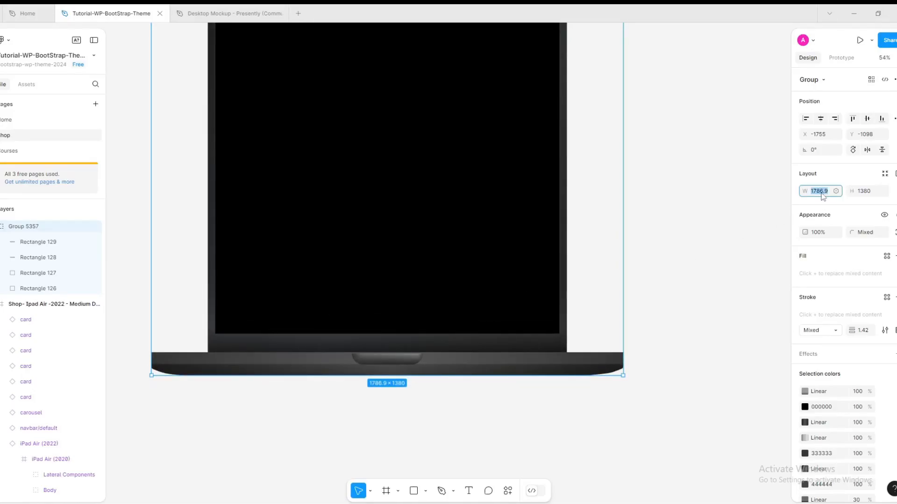
type("1920")
key("Return")
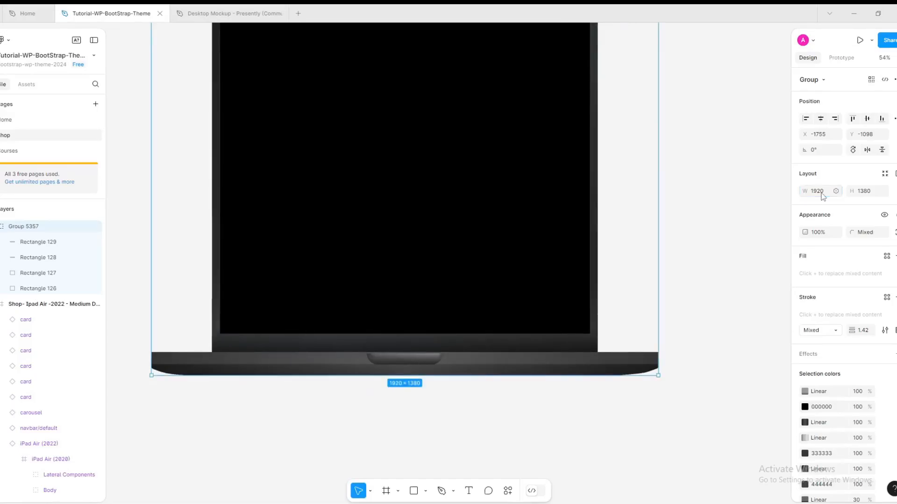
left_click(868, 192)
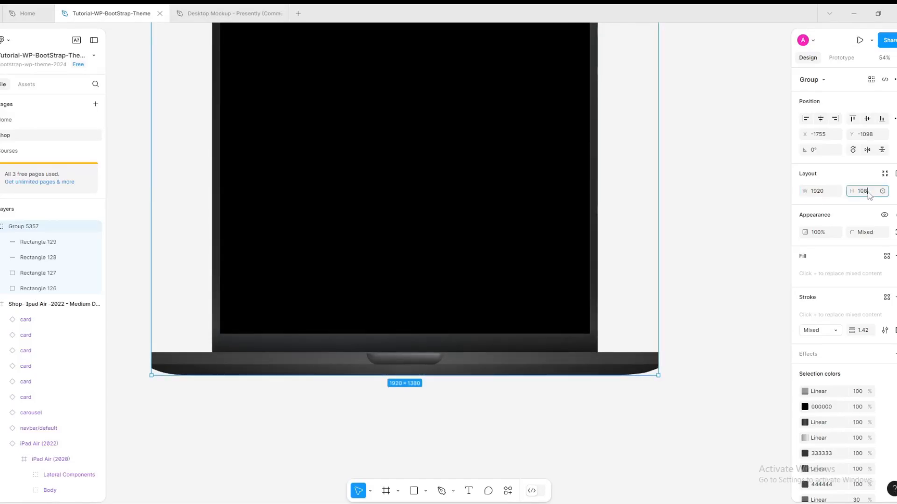
type("1080")
key("Return")
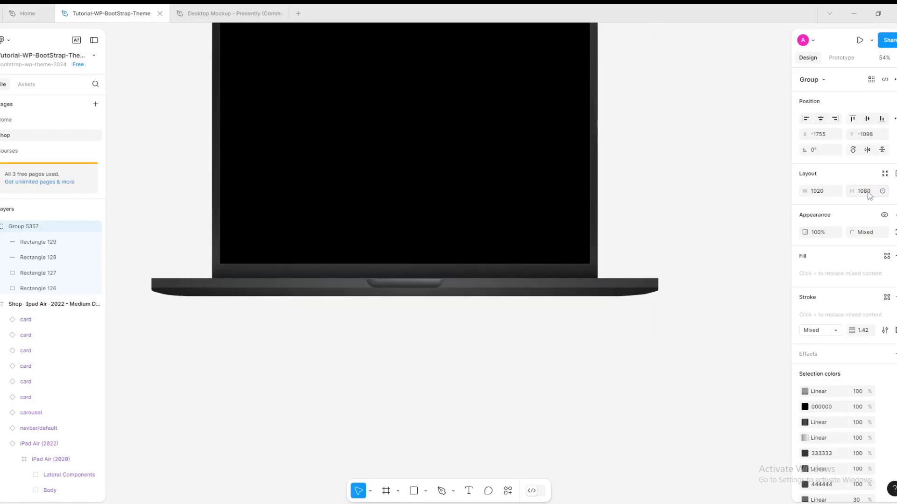
Step: Change the fill of the laptop's screen rectangle, Rectangle 127, to white (FFFFFF)
scroll(606, 173, "down", 5)
scroll(607, 173, "down", 2)
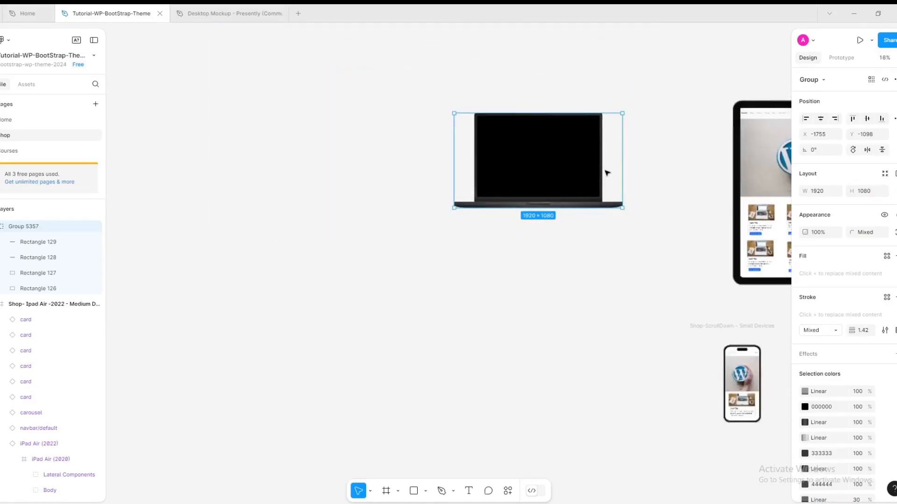
scroll(612, 174, "up", 4)
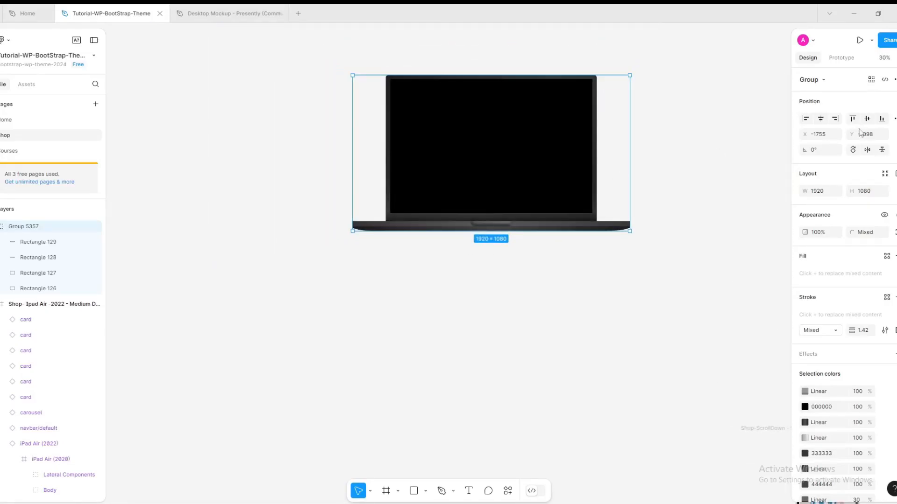
scroll(705, 214, "up", 1)
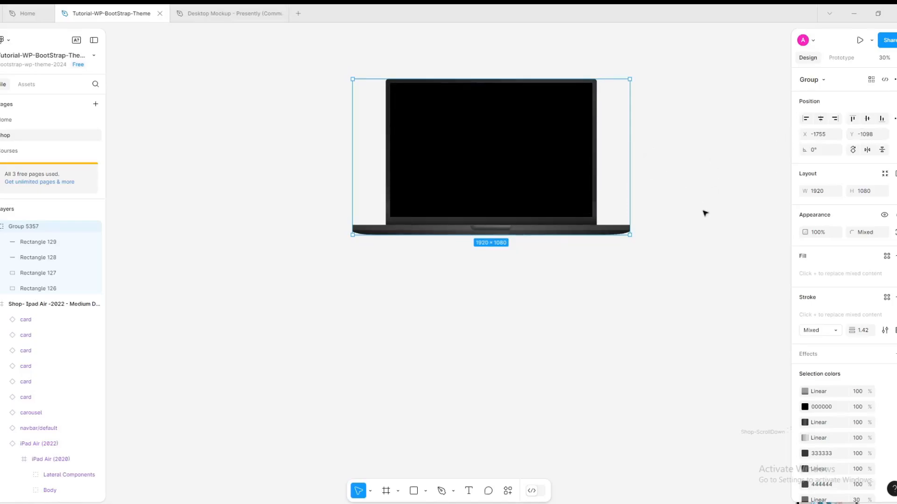
scroll(705, 213, "up", 3)
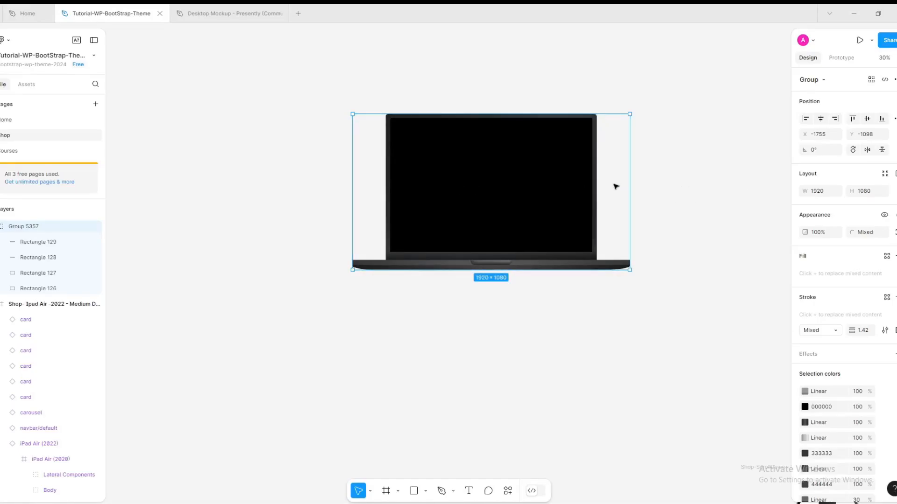
left_click(28, 275)
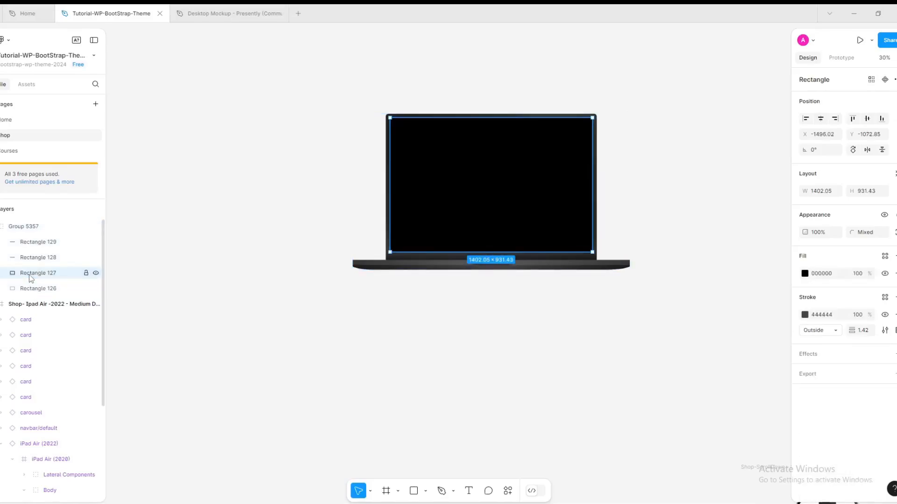
left_click(808, 275)
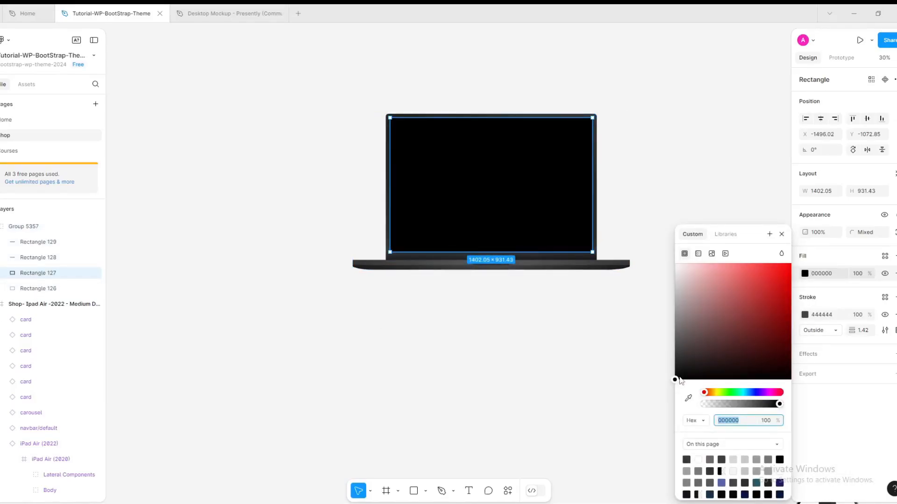
type("ffffff")
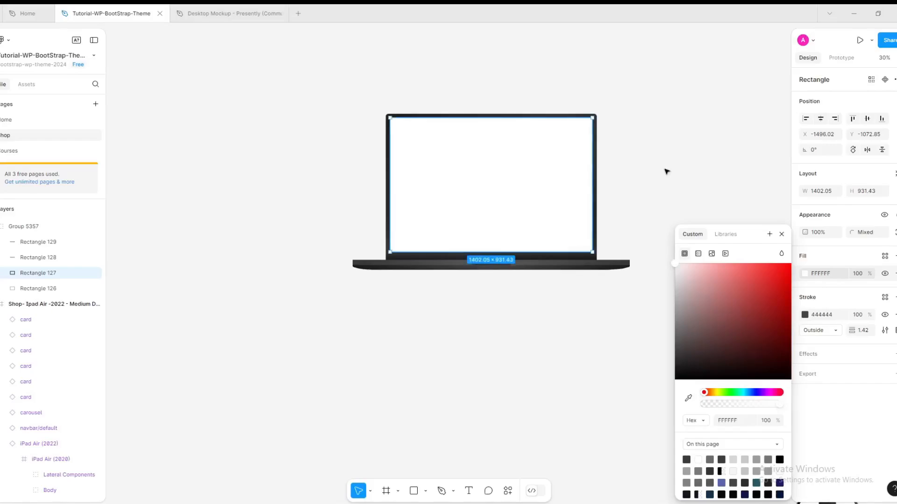
left_click(666, 172)
scroll(666, 171, "down", 1)
scroll(668, 171, "down", 5)
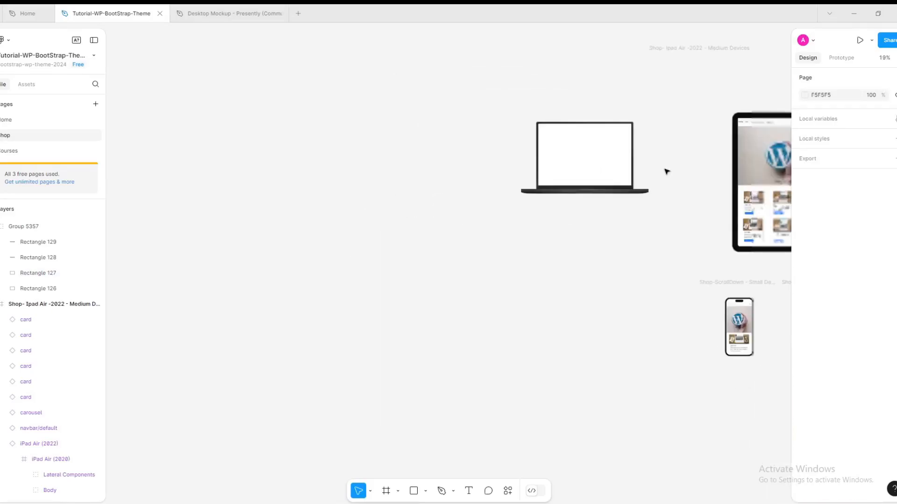
scroll(699, 168, "up", 5)
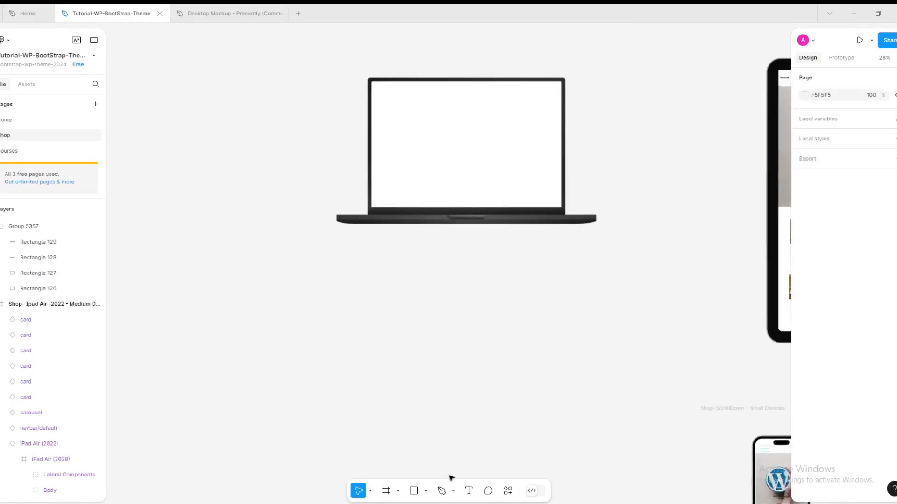
Step: Try to paste the iPad's navbar, carousel and upper row of three cards onto the laptop's white screen rectangle
scroll(650, 143, "right", 6)
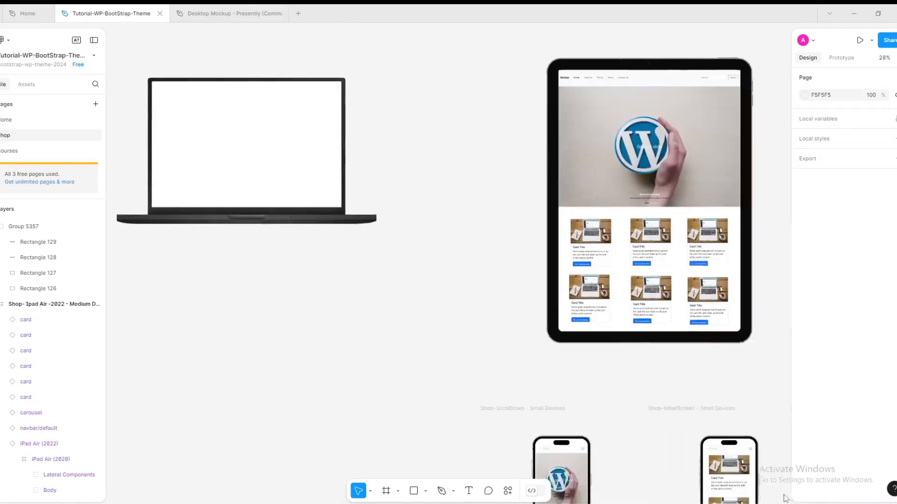
left_click(590, 84)
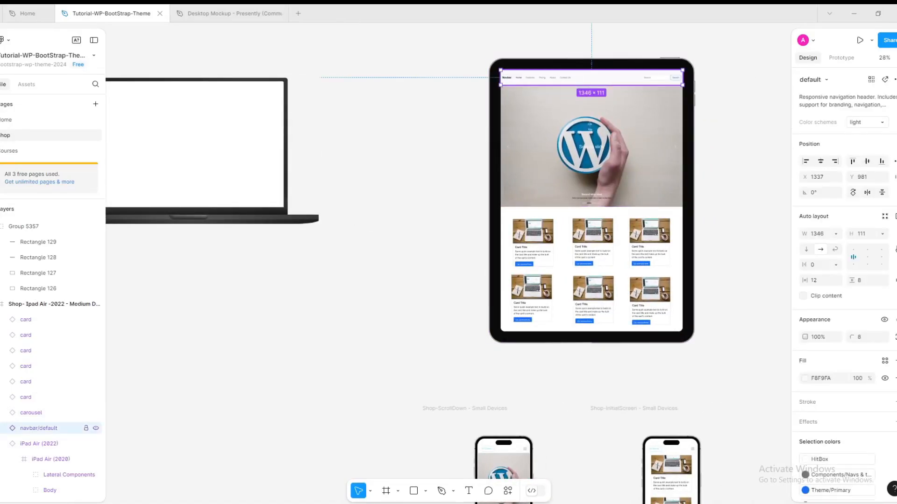
left_click(592, 140, "shift")
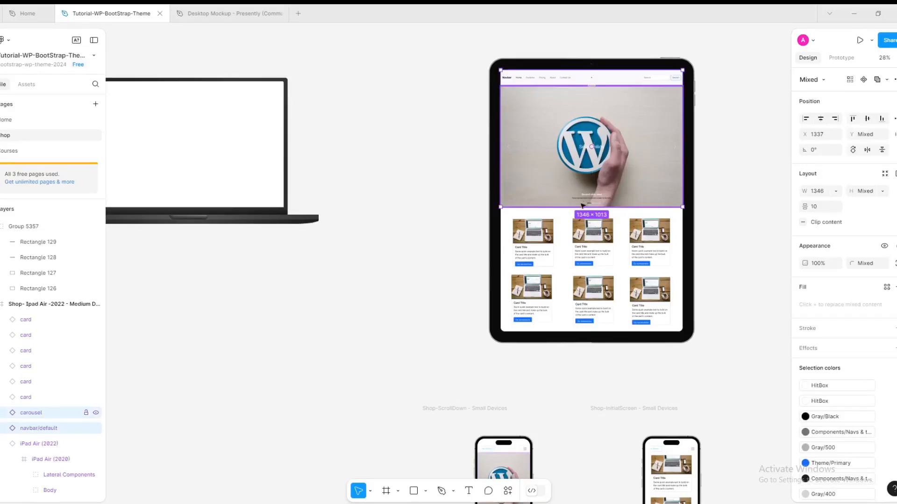
left_click(539, 237, "shift")
left_click(592, 238, "shift")
left_click(651, 235, "shift")
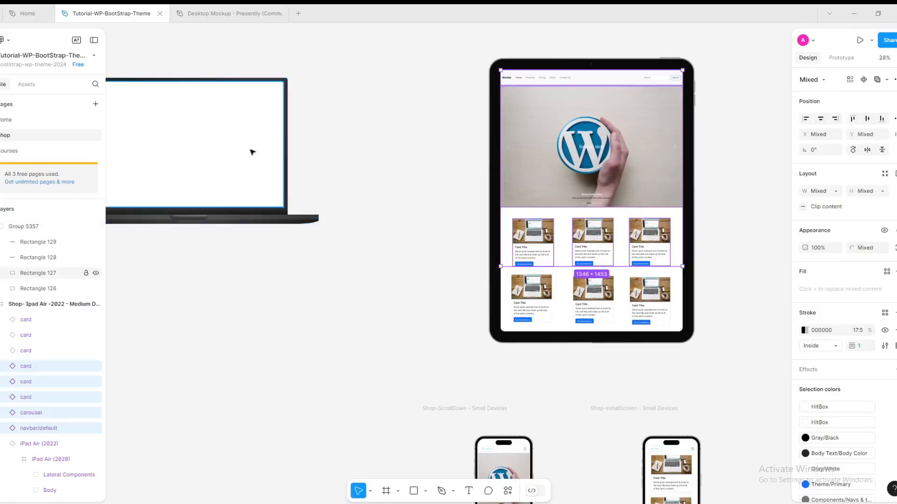
scroll(286, 244, "up", 1)
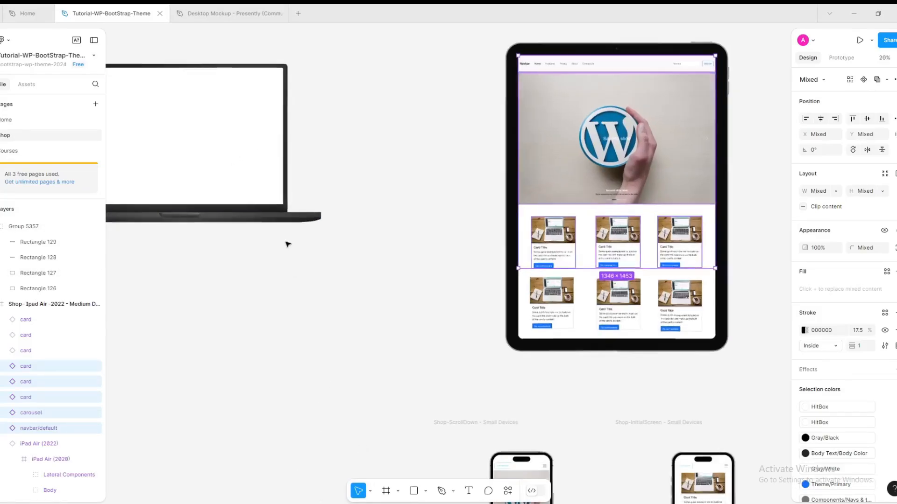
scroll(365, 353, "up", 3)
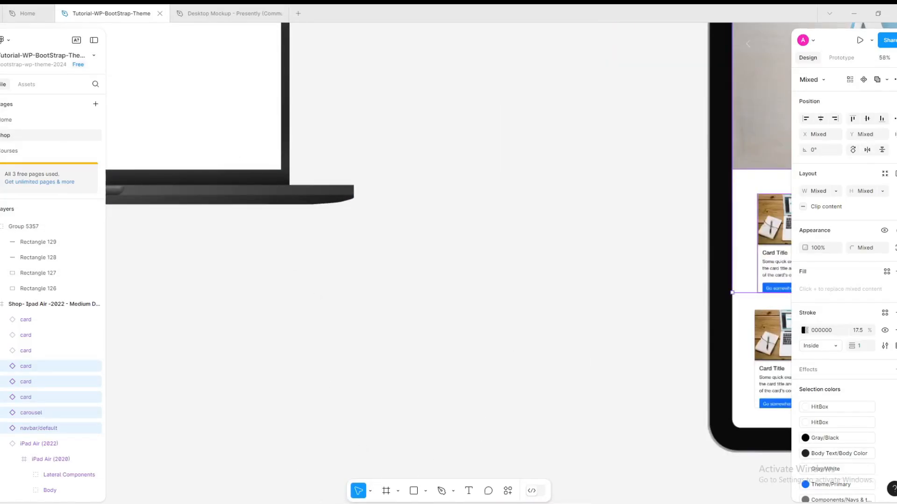
scroll(449, 262, "left", 7)
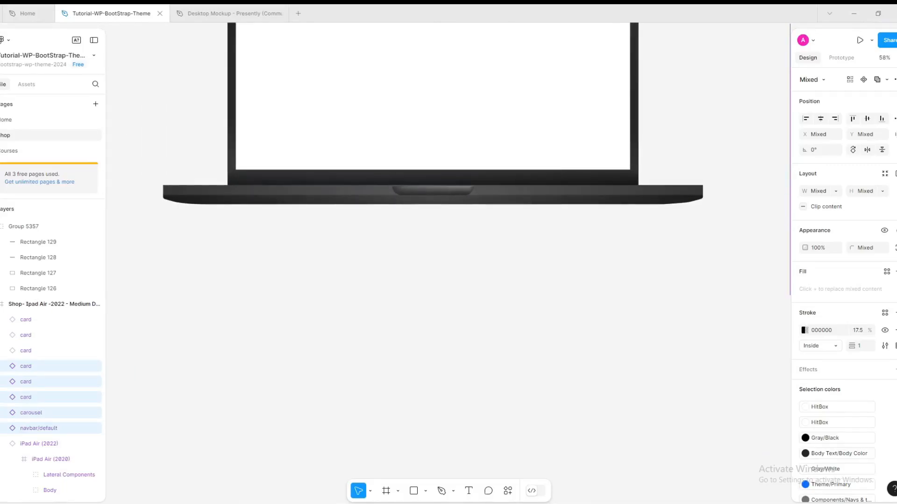
scroll(348, 307, "up", 5)
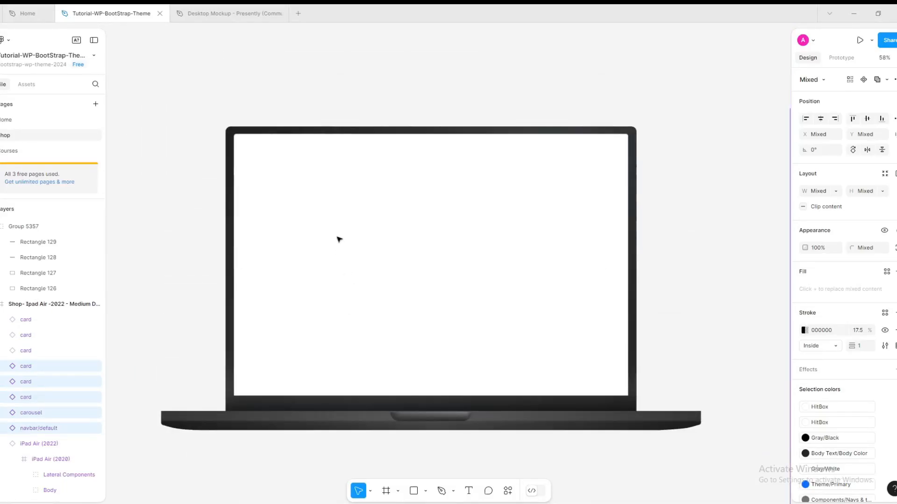
left_click(342, 216)
double_click(388, 215)
key("ctrl+v")
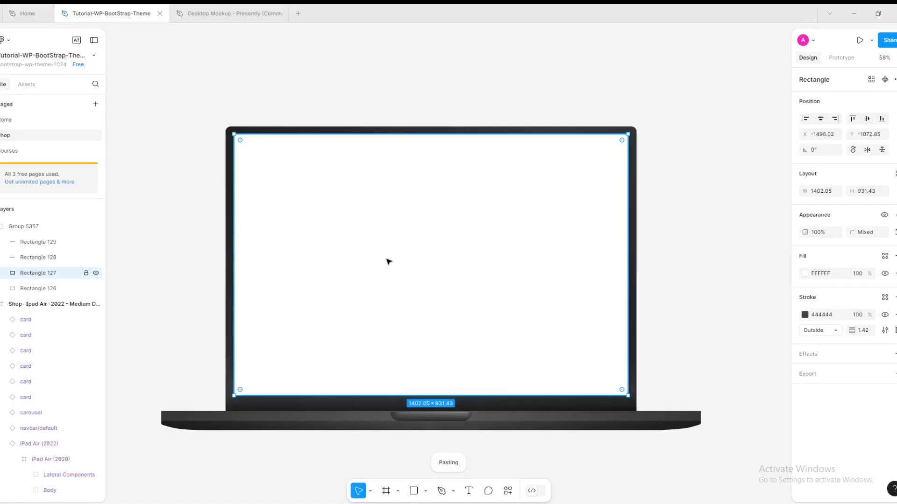
key("ctrl+z")
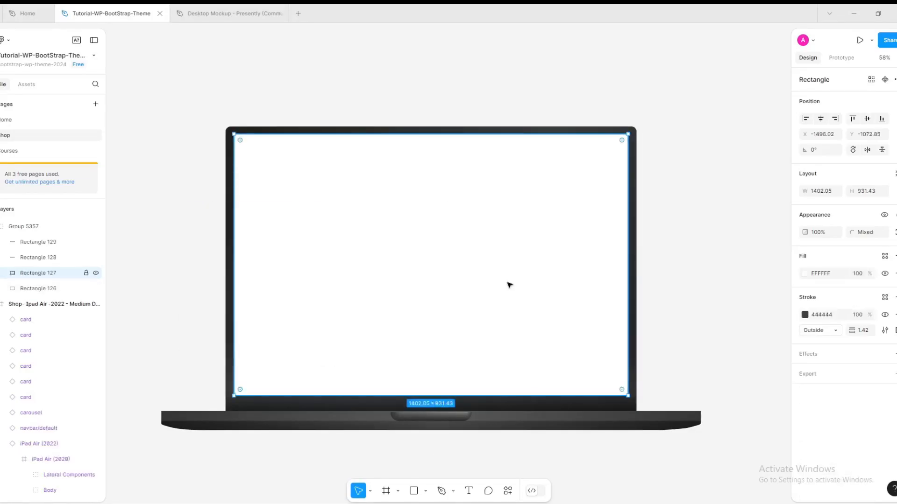
Step: Copy the navbar, the carousel and the three cards of the upper row from the iPad mockup
scroll(486, 285, "down", 5)
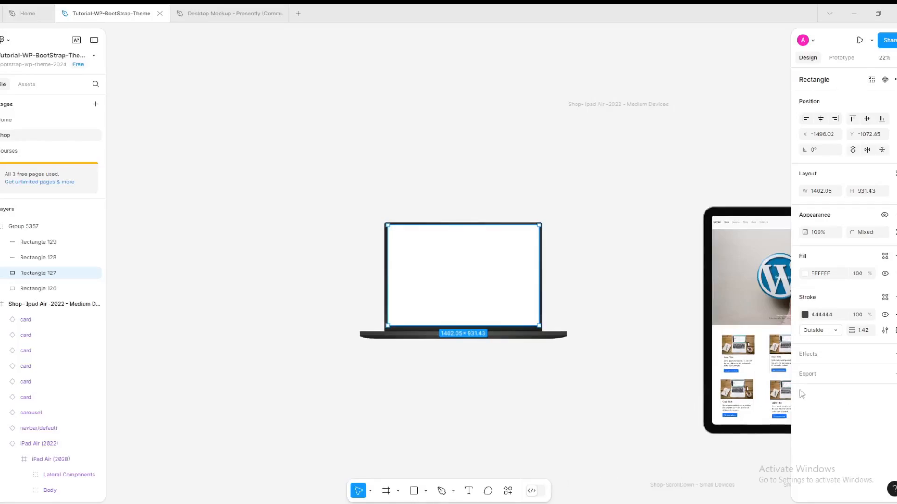
scroll(787, 387, "up", 3)
scroll(641, 397, "up", 4)
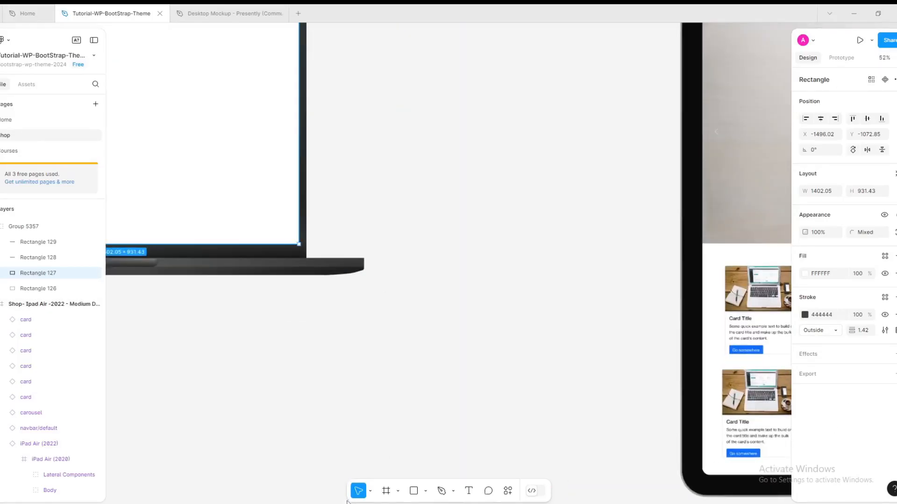
scroll(510, 336, "right", 10)
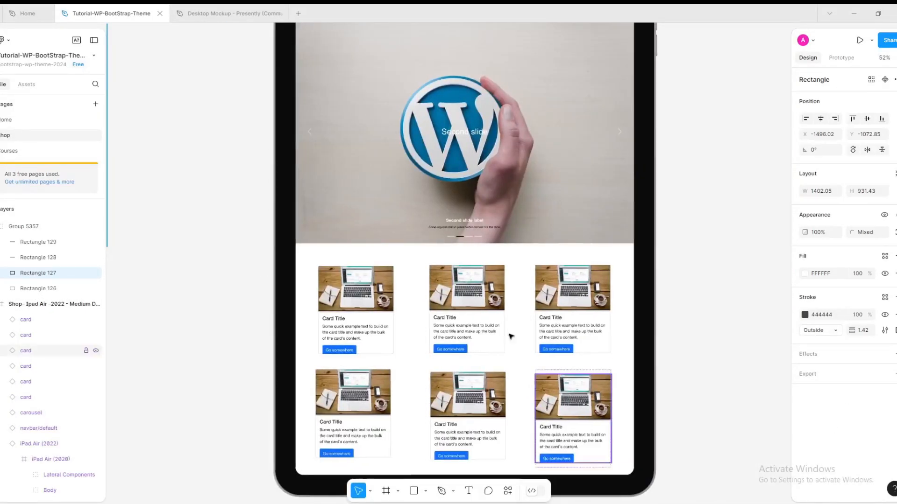
scroll(511, 336, "up", 1)
scroll(510, 336, "up", 3)
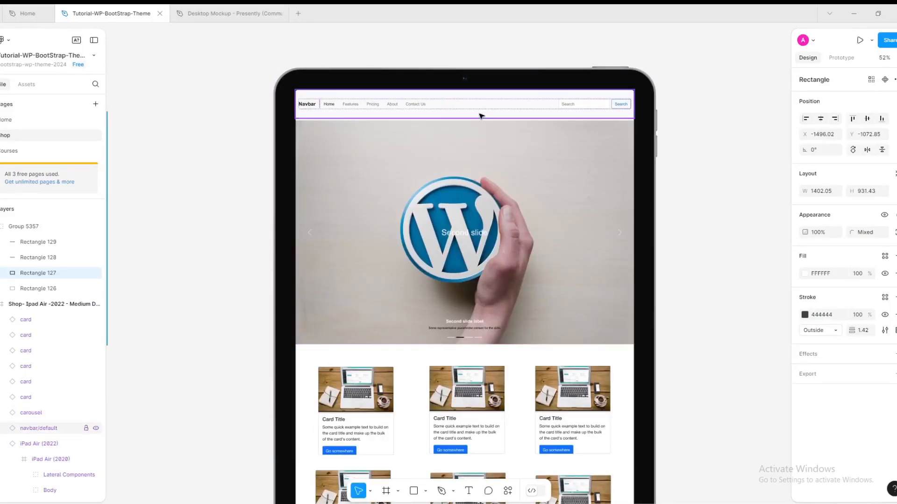
left_click(481, 116)
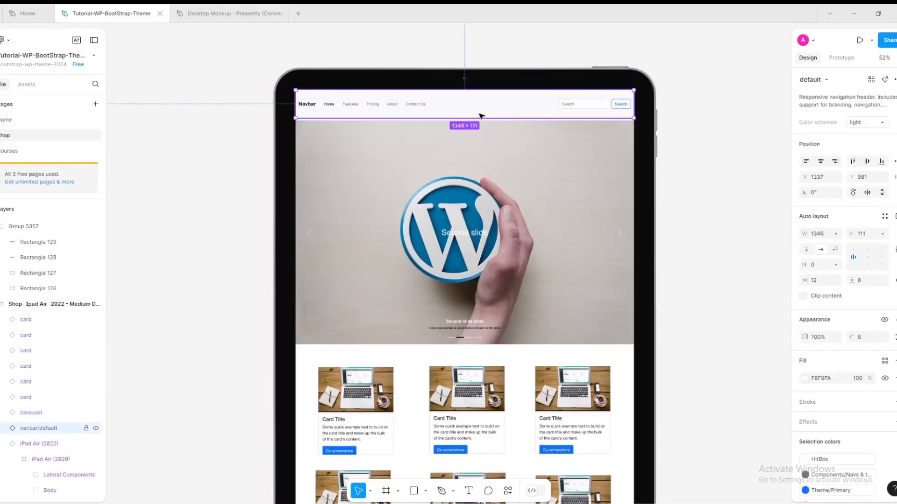
left_click(496, 265, "shift")
left_click(357, 397, "shift")
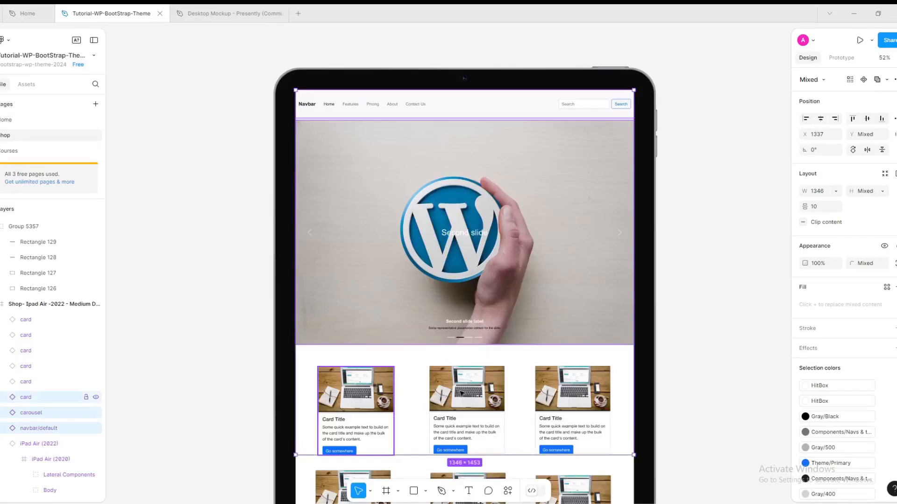
left_click(468, 391, "shift")
left_click(572, 392, "shift")
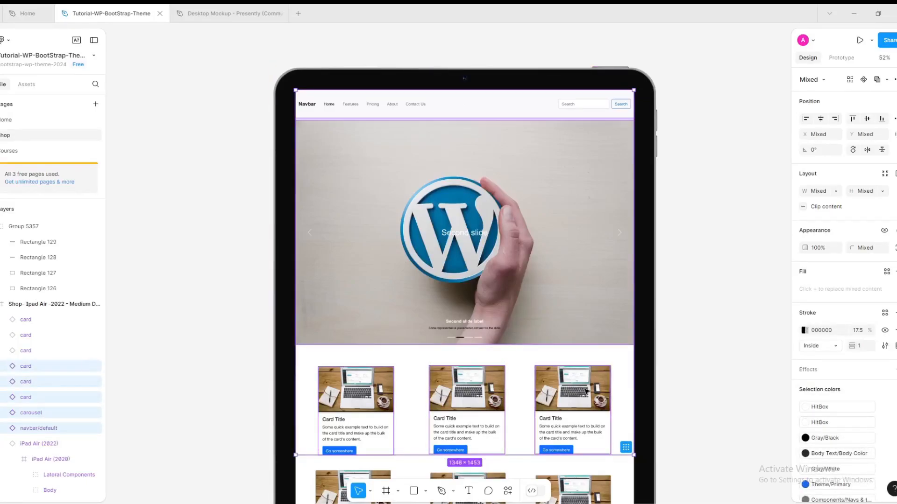
right_click(585, 394)
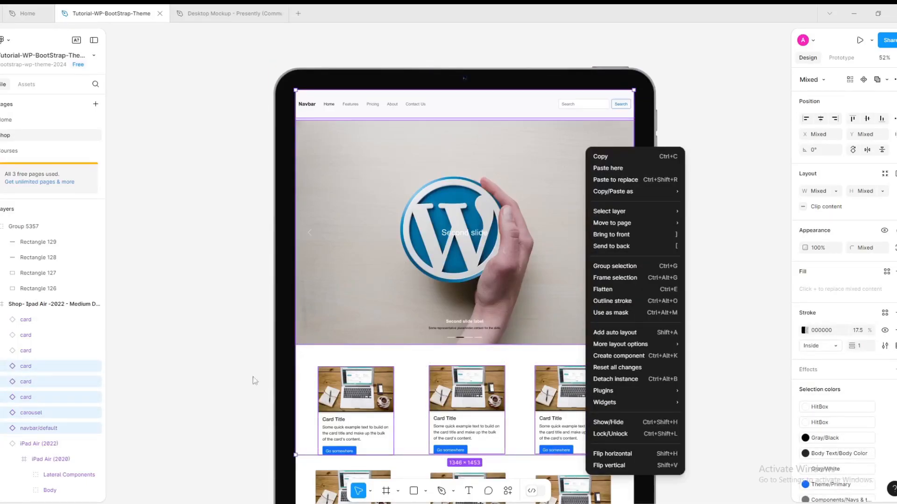
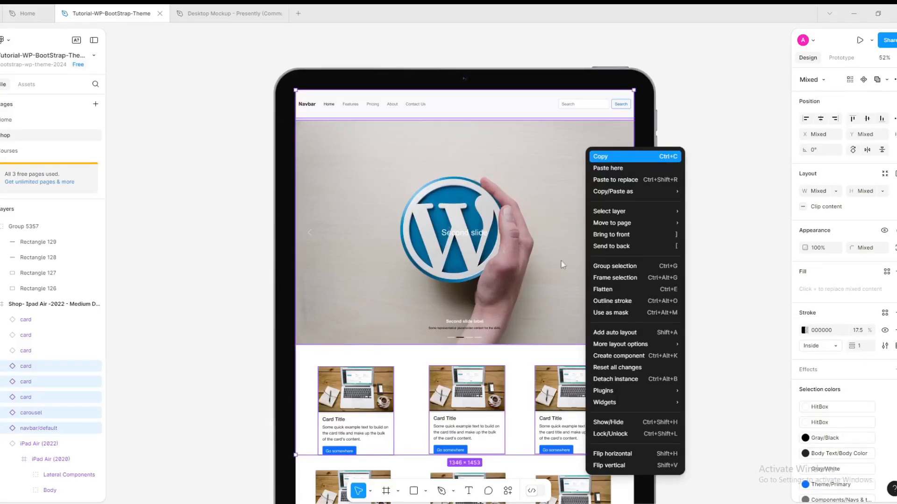
left_click(618, 154)
Step: Paste the copied navbar, carousel and cards, and move the duplicates out of the iPad frame over the laptop mockup
left_click(477, 281)
scroll(476, 281, "down", 2)
scroll(250, 282, "up", 2)
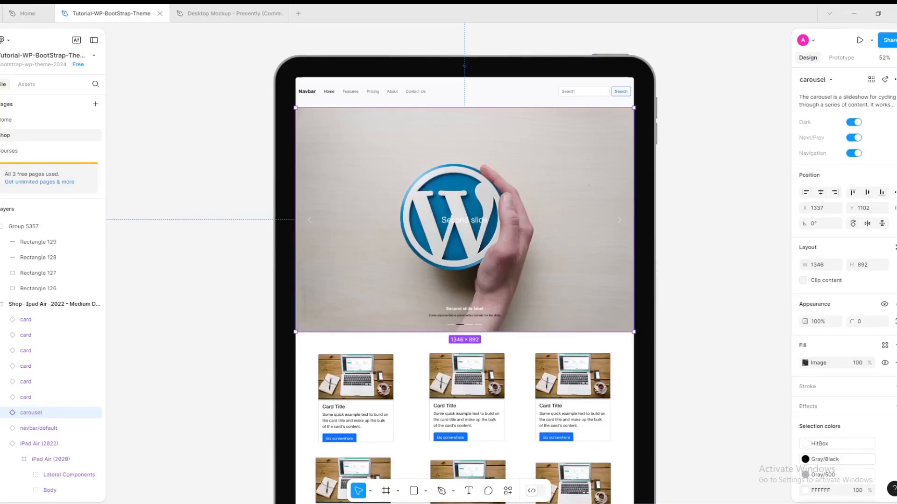
scroll(448, 261, "left", 10)
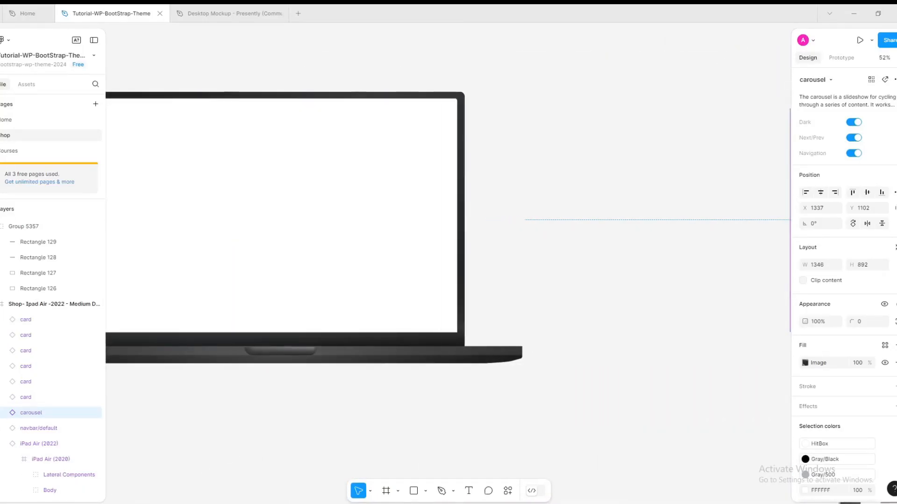
scroll(239, 164, "left", 5)
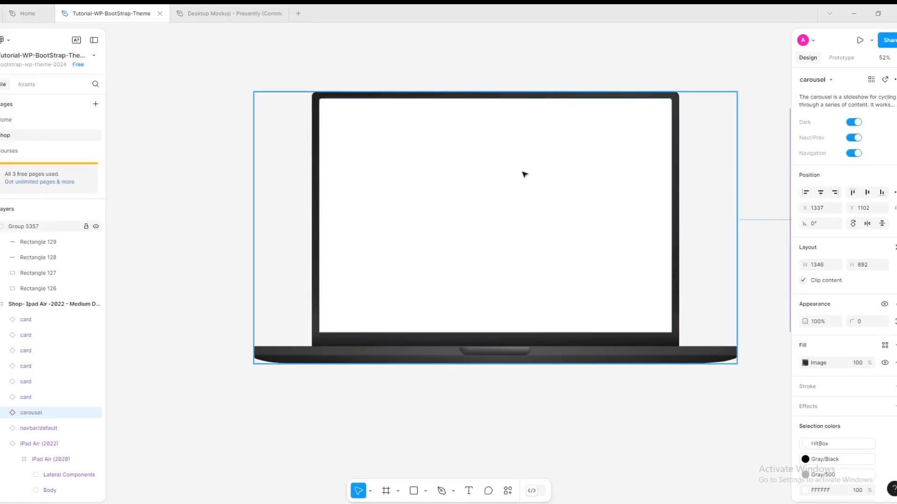
key("ctrl+v")
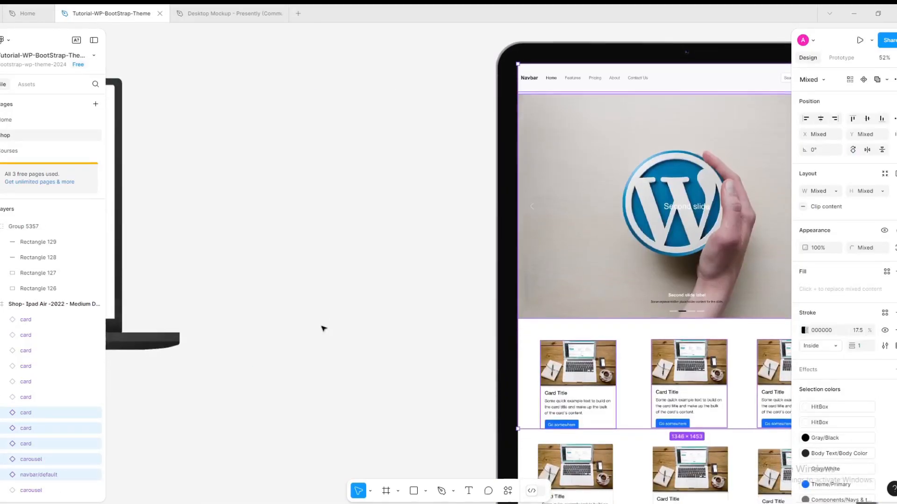
scroll(292, 307, "down", 5)
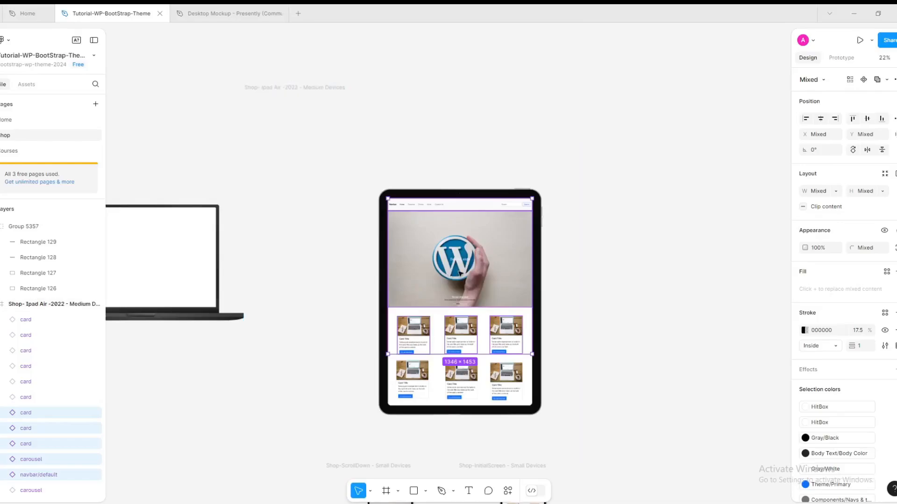
left_click_drag(277, 284, 150, 267)
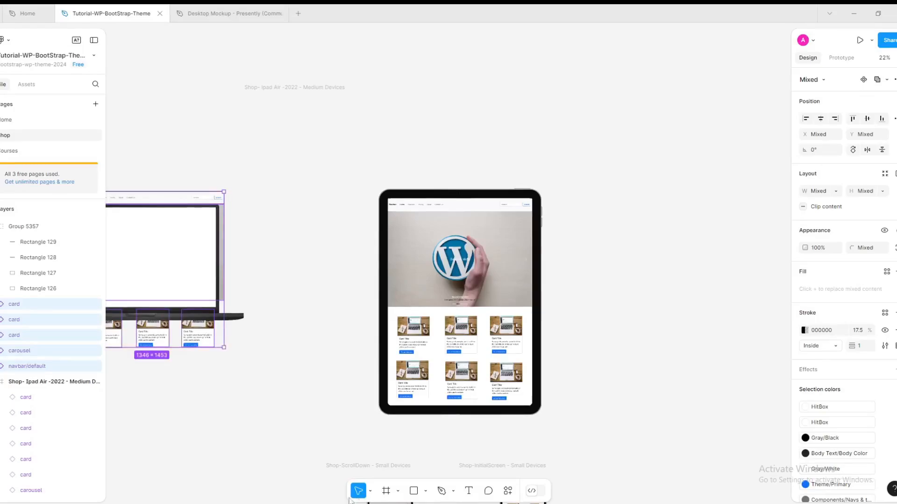
Step: Resize the pasted navbar, carousel and cards together to about 1402 × 945 so they fit the laptop's screen area
scroll(204, 304, "up", 1)
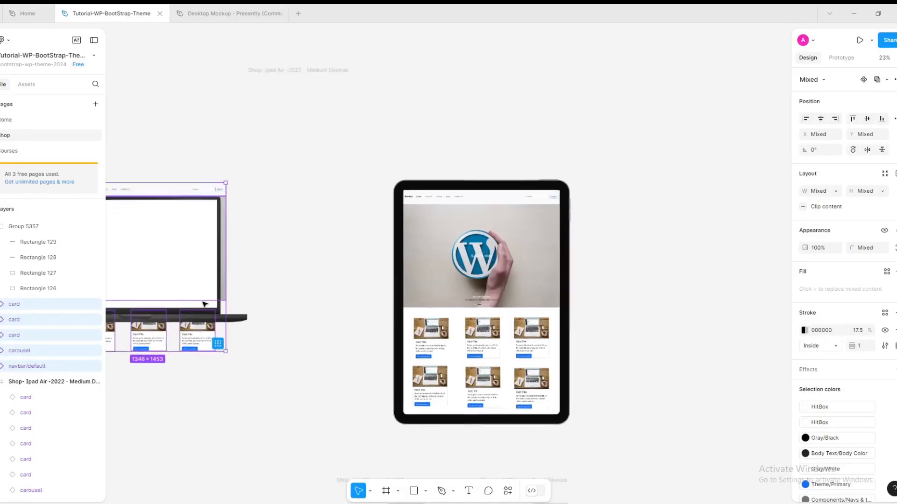
scroll(204, 304, "up", 5)
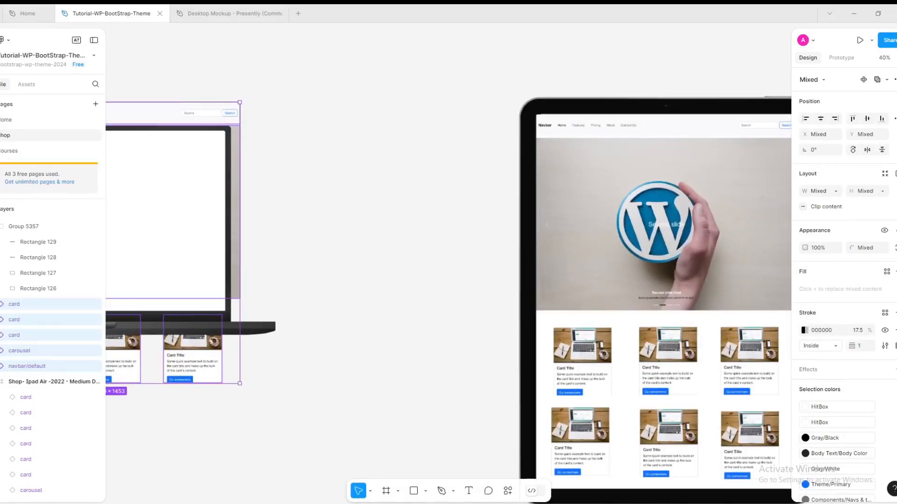
scroll(448, 298, "left", 6)
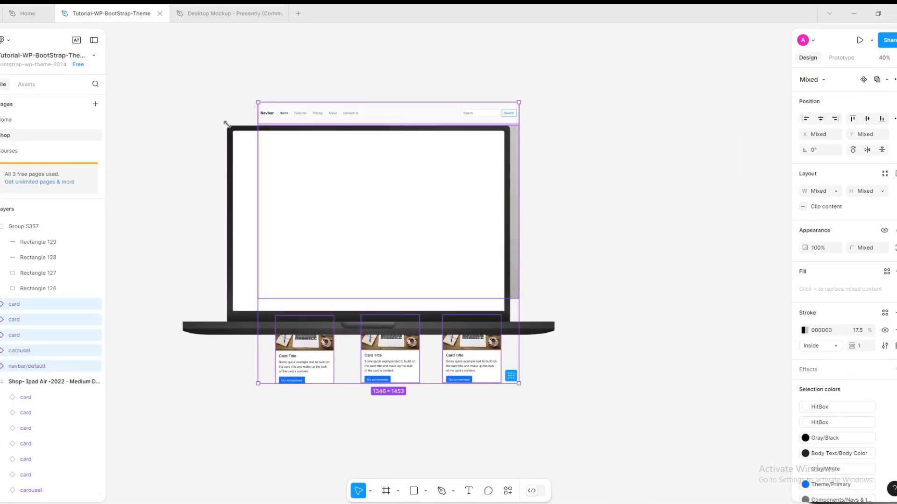
mouse_move(226, 123)
left_mouse_down()
mouse_move(220, 145)
mouse_move(232, 131)
left_mouse_up()
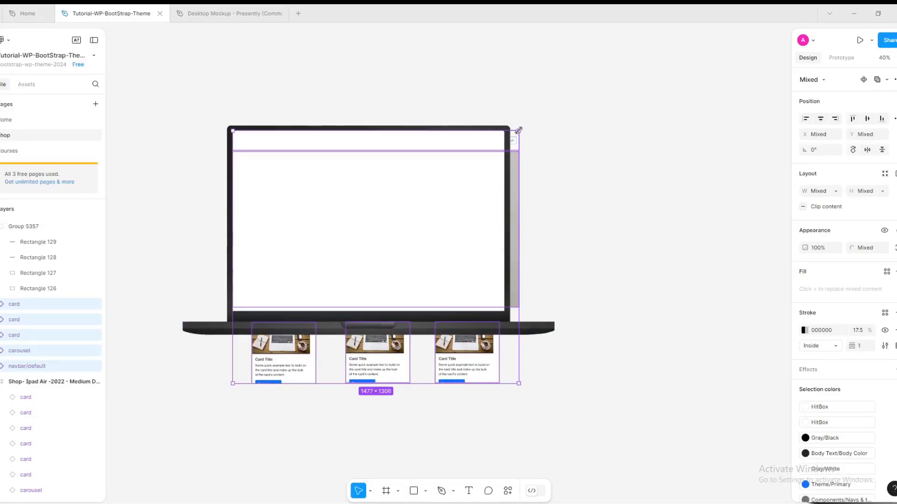
mouse_move(499, 132)
left_mouse_down()
mouse_move(511, 131)
mouse_move(486, 131)
mouse_move(505, 131)
left_mouse_up()
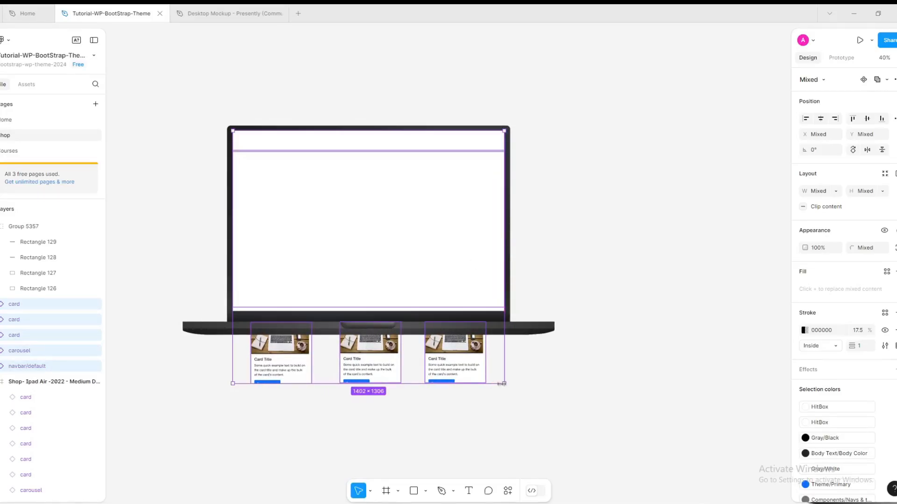
left_click_drag(499, 336, 506, 315)
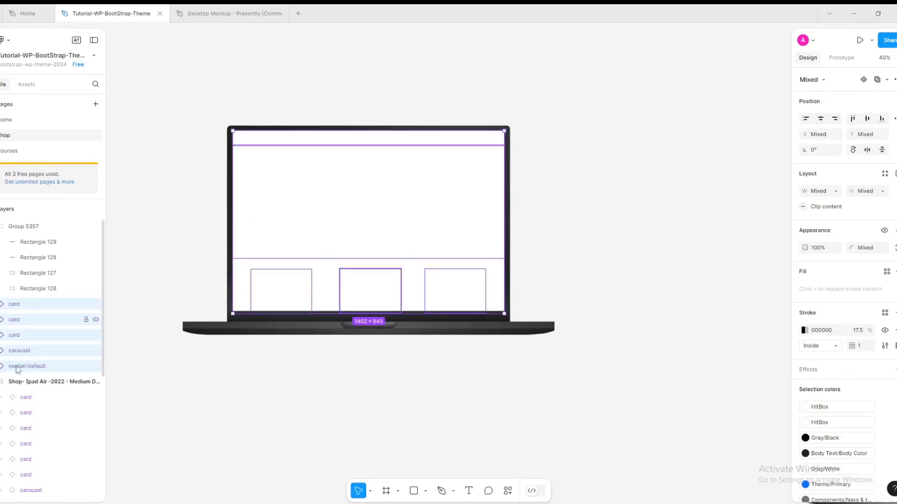
Step: Move the pasted navbar, carousel and three card layers into the laptop mockup's group
left_click(12, 306)
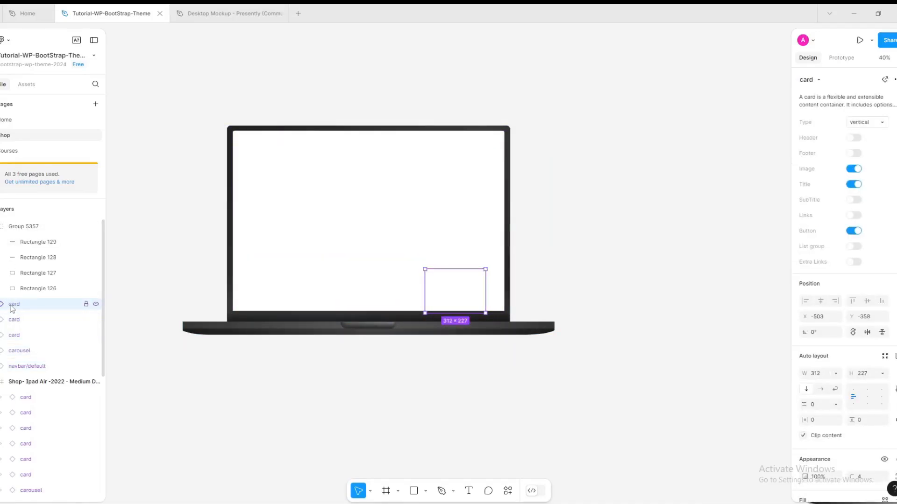
key("shift+Down")
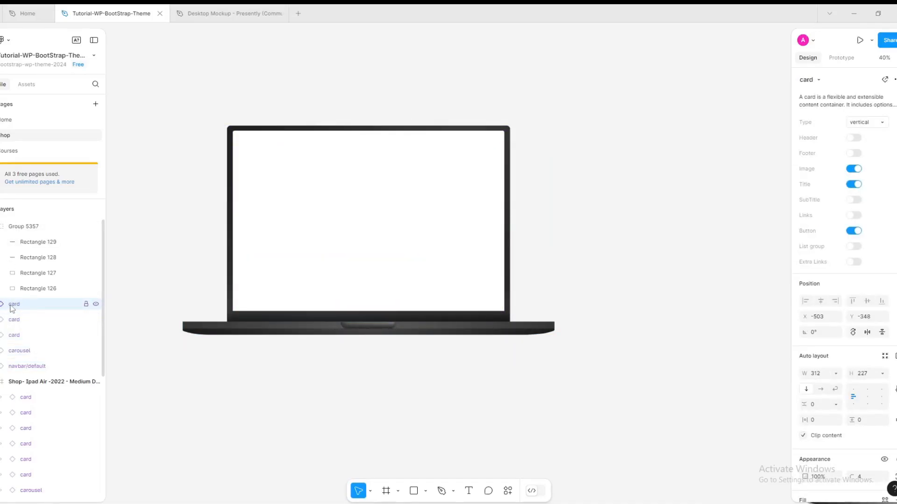
left_click(16, 335)
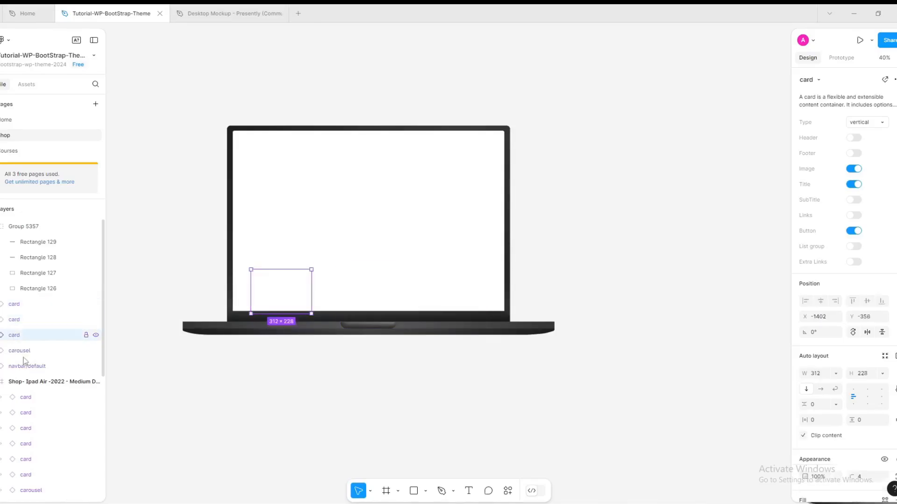
left_click(22, 351, "shift")
left_click(30, 367, "shift")
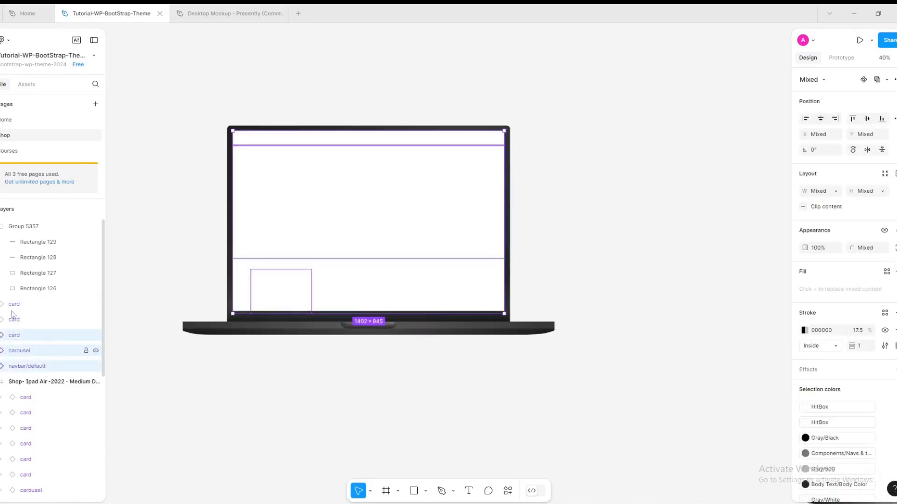
left_click_drag(21, 331, 49, 298)
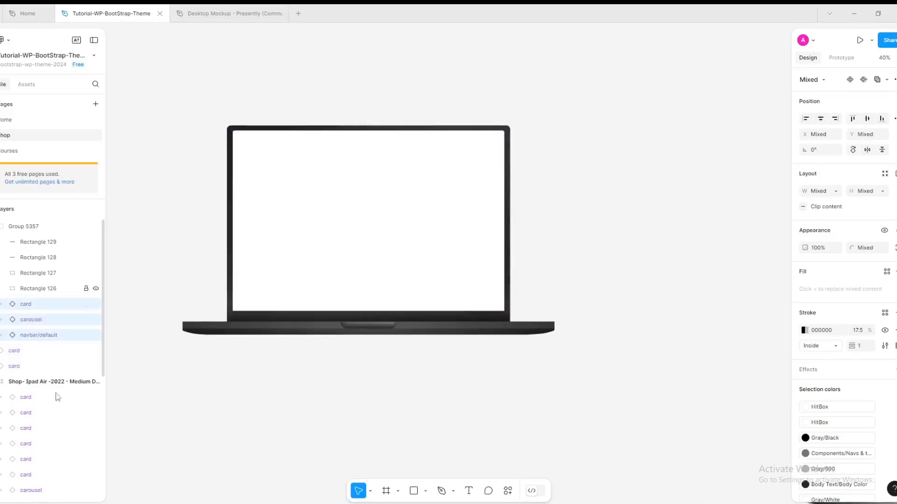
left_click(16, 355)
left_click(16, 365, "shift")
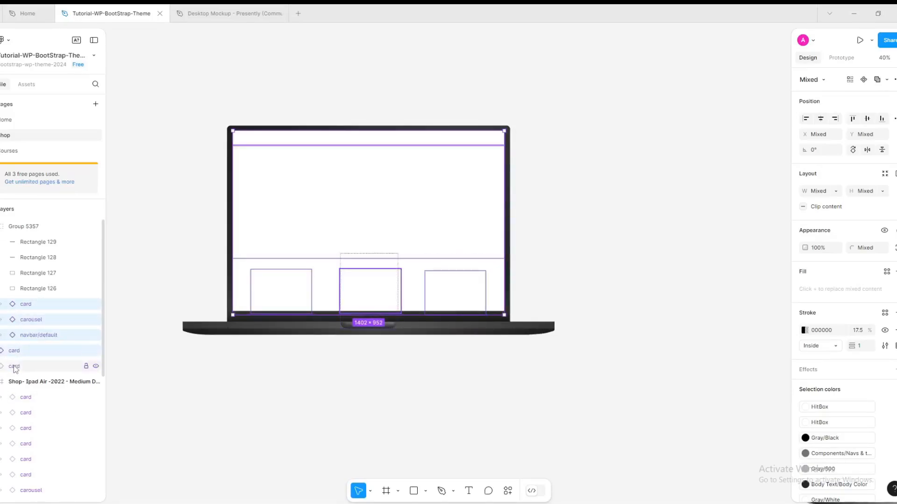
left_click_drag(34, 351, 56, 305)
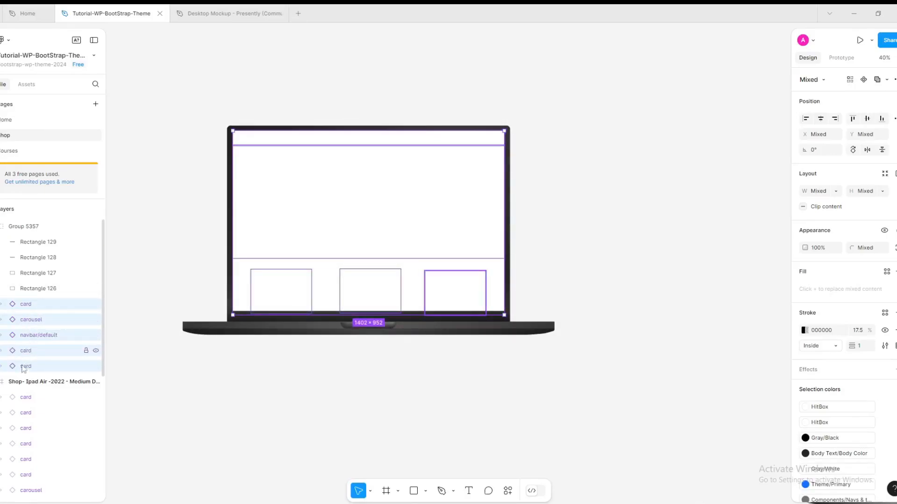
Step: Reorder the navbar, carousel and card layers above all four rectangles in the laptop group
left_click_drag(23, 368, 60, 289)
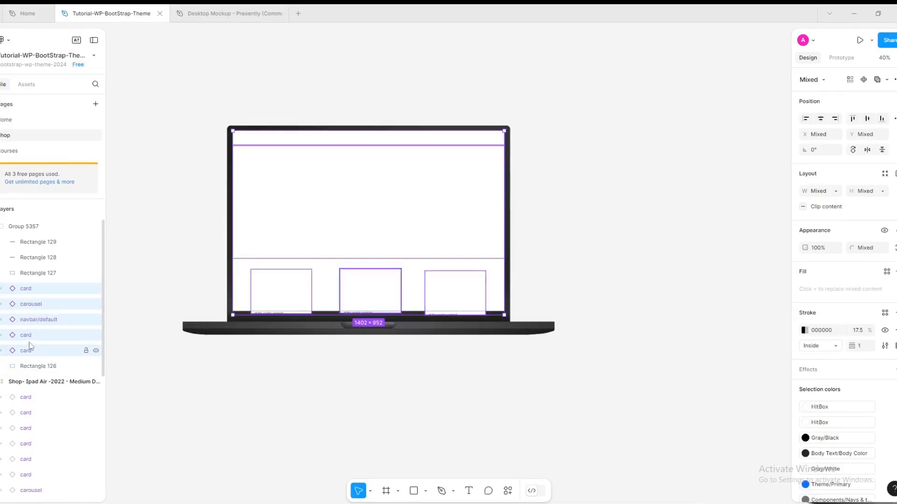
left_click_drag(29, 345, 52, 236)
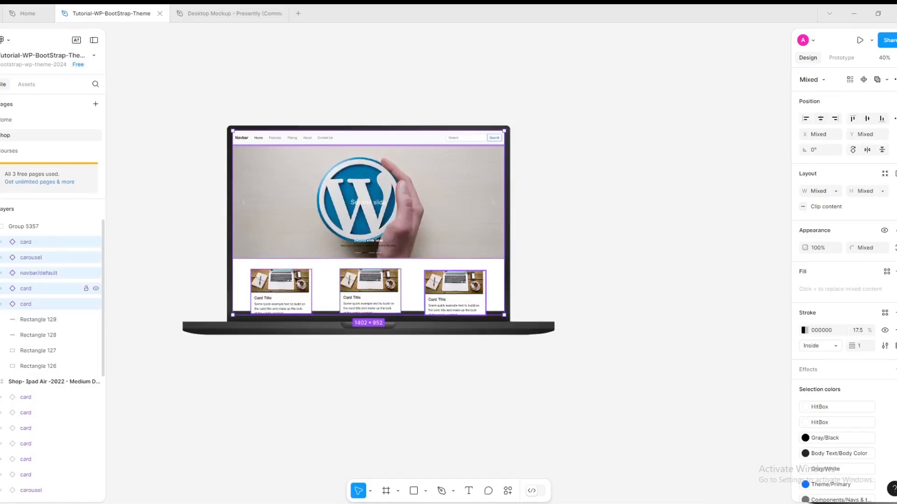
left_click(662, 195)
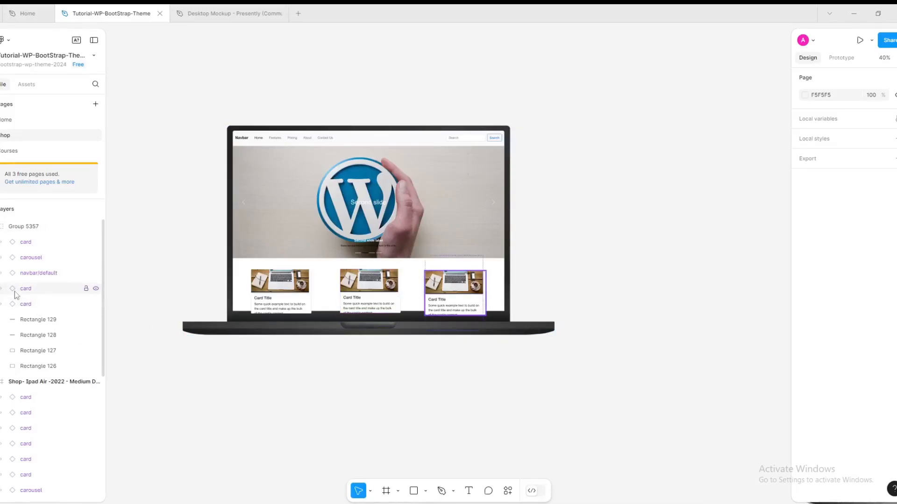
Step: Move the three cards up and spread them evenly in one row below the carousel, inside the laptop screen
double_click(480, 297)
left_click_drag(480, 297, 484, 289)
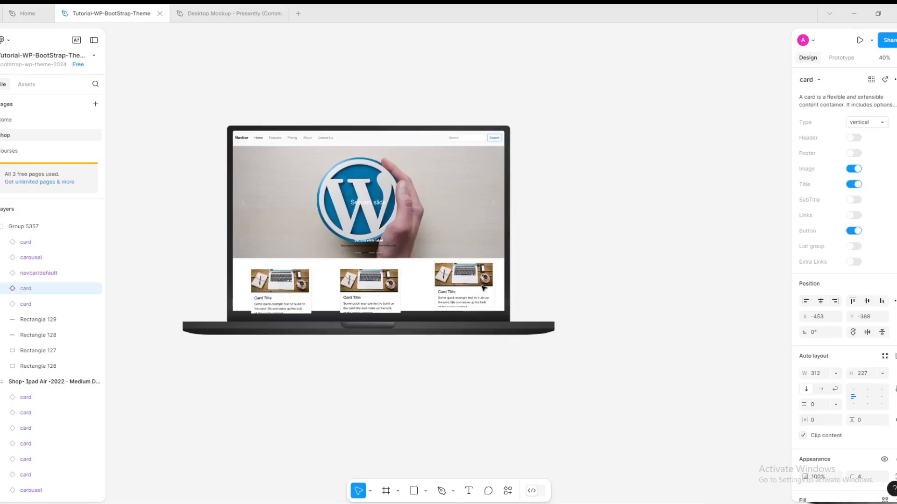
left_click(389, 292)
left_click_drag(387, 290, 383, 286)
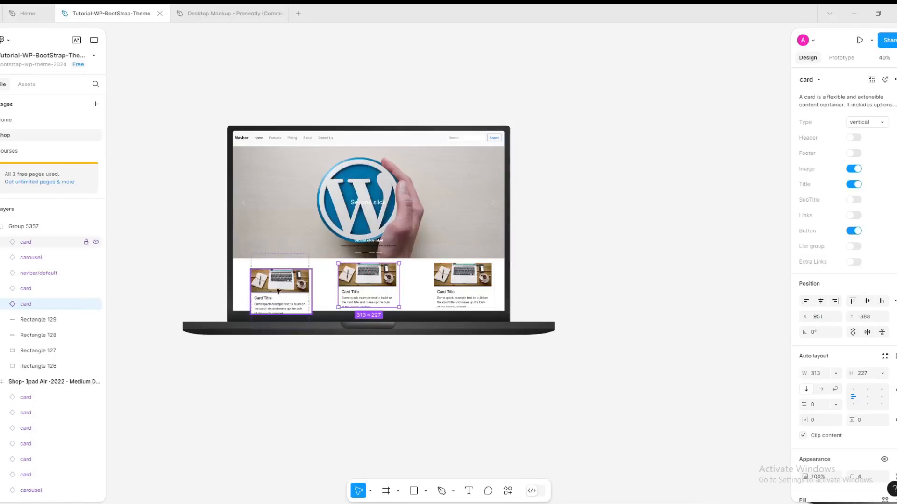
left_click_drag(277, 291, 277, 290)
left_click(632, 214)
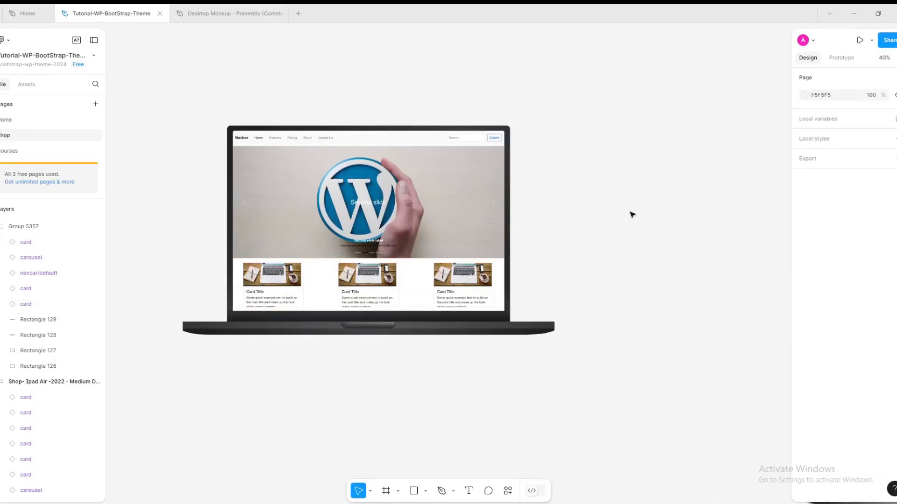
Step: Compare the laptop mockup with the iPad and phone mockups, and examine its row of cards up close
scroll(632, 214, "down", 5)
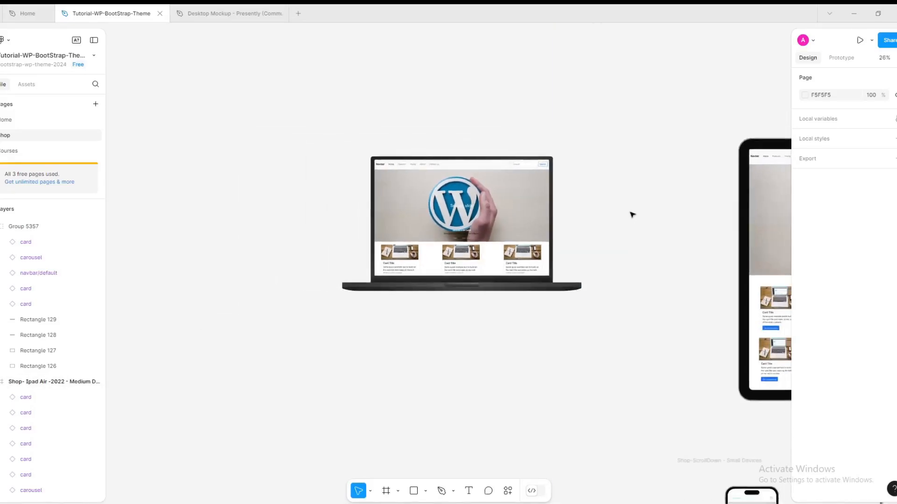
scroll(632, 214, "down", 3)
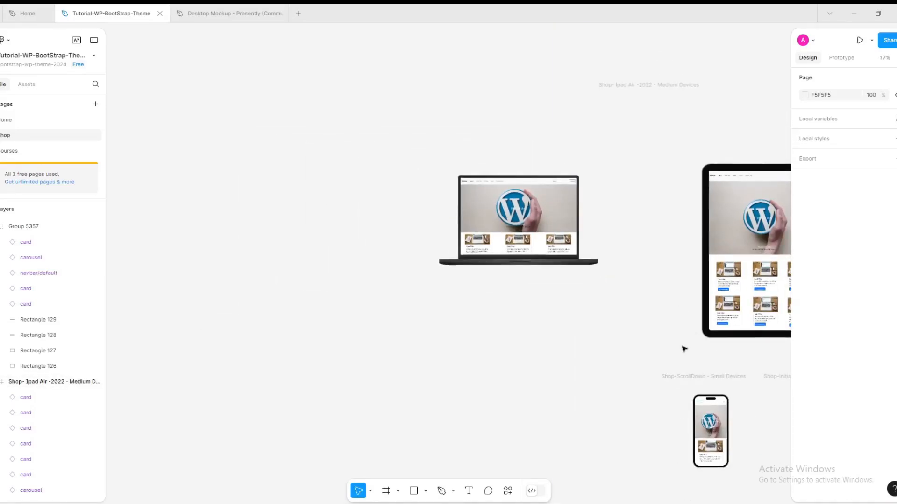
scroll(620, 339, "down", 3)
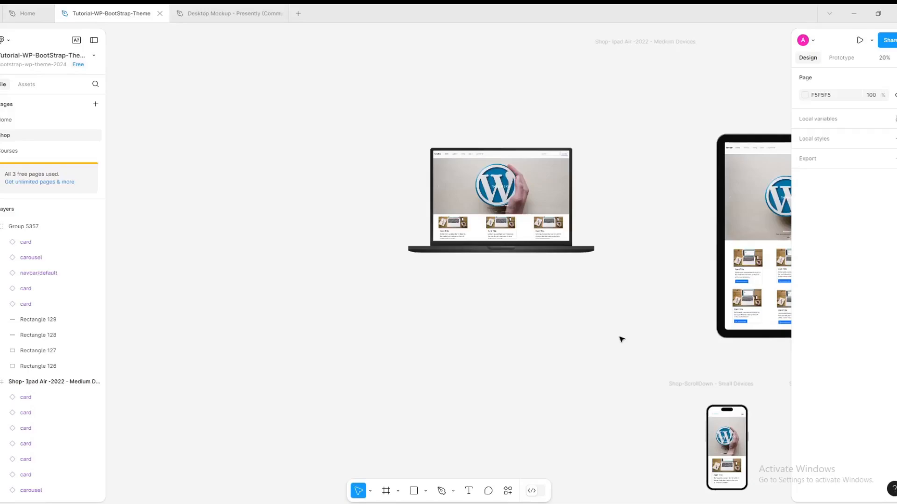
scroll(758, 319, "up", 3)
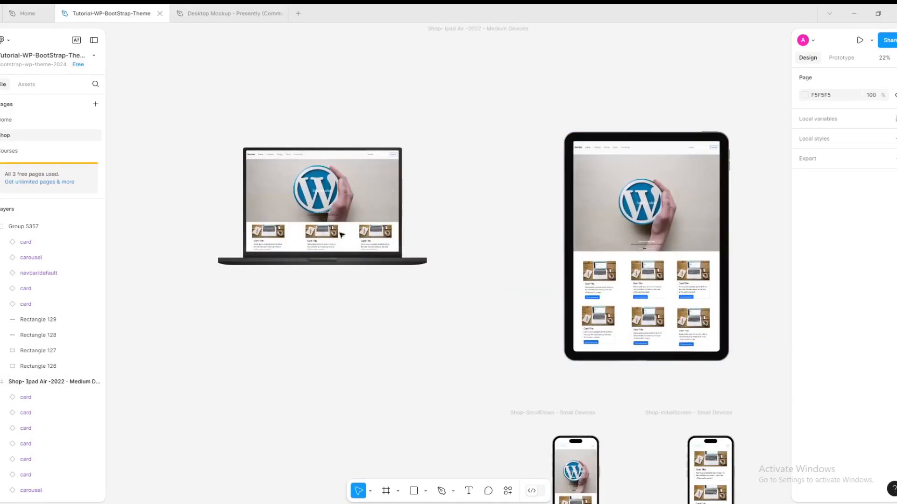
left_click_drag(205, 119, 439, 309)
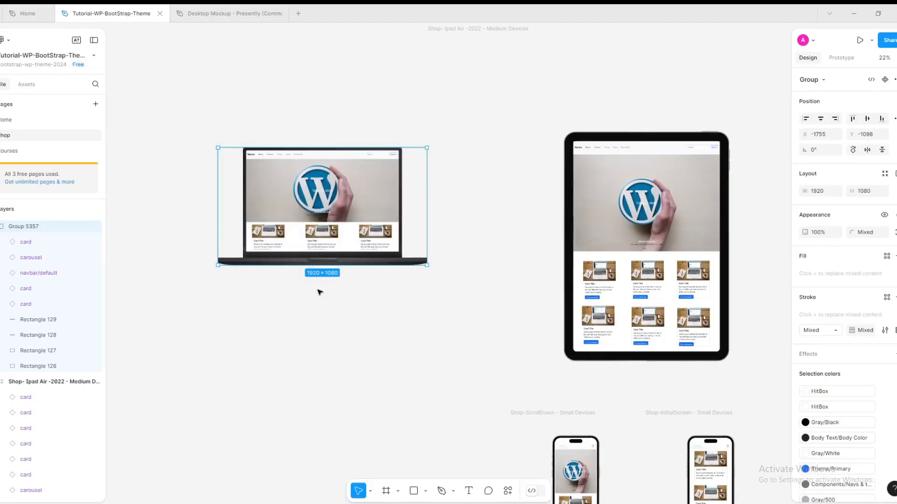
scroll(319, 292, "up", 1)
scroll(320, 292, "up", 2)
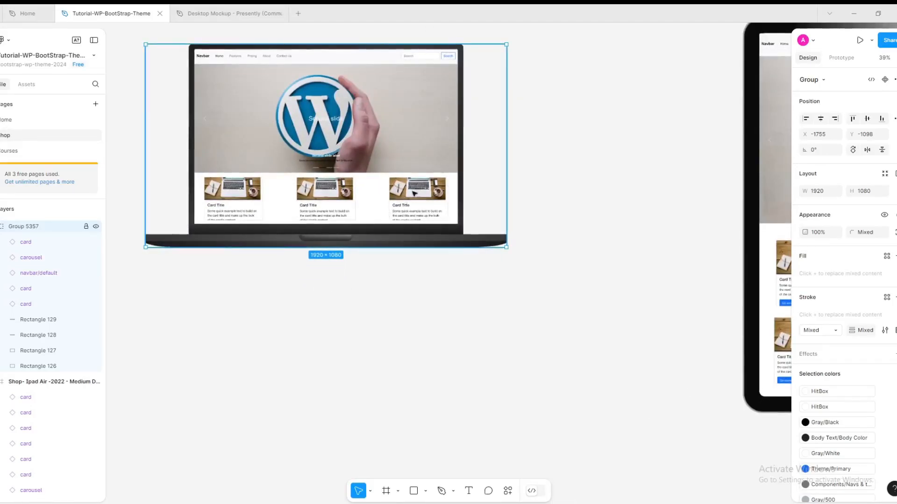
scroll(410, 205, "up", 3)
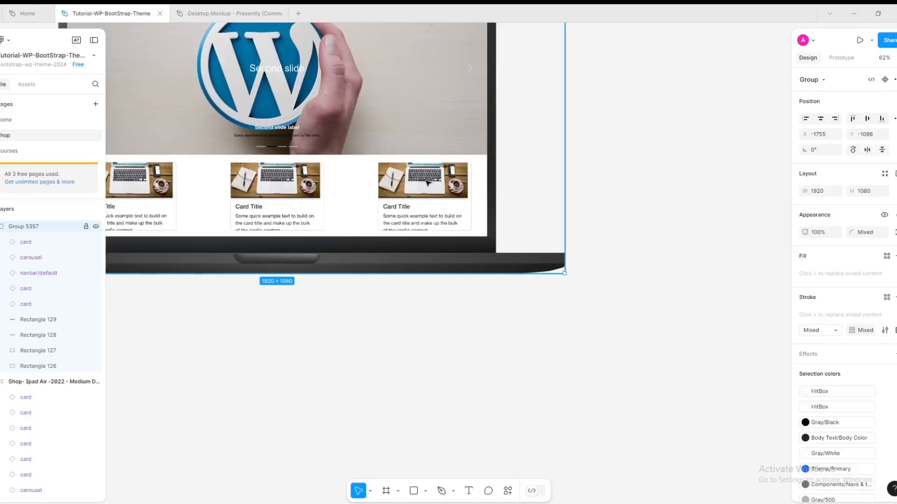
key("Escape")
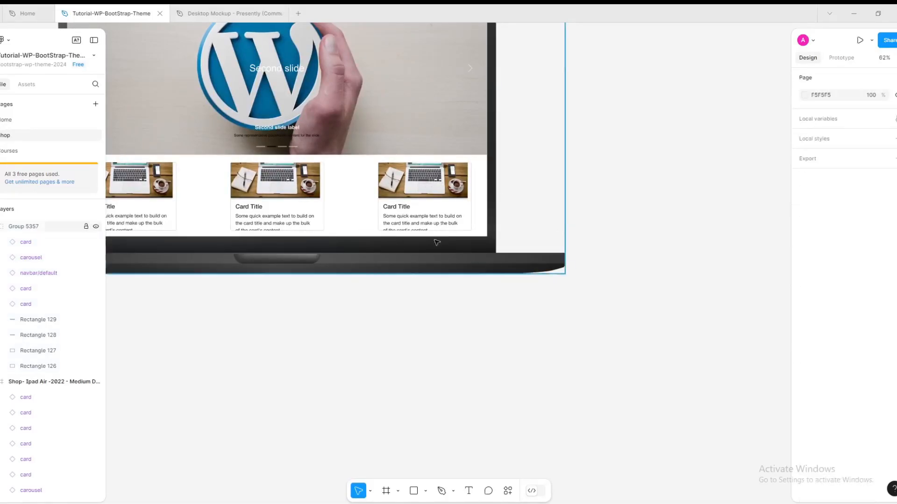
Step: Examine the right laptop card's dimensions, its nested header and wrapper layers, and the aspect ratio options of its image
left_click(23, 289)
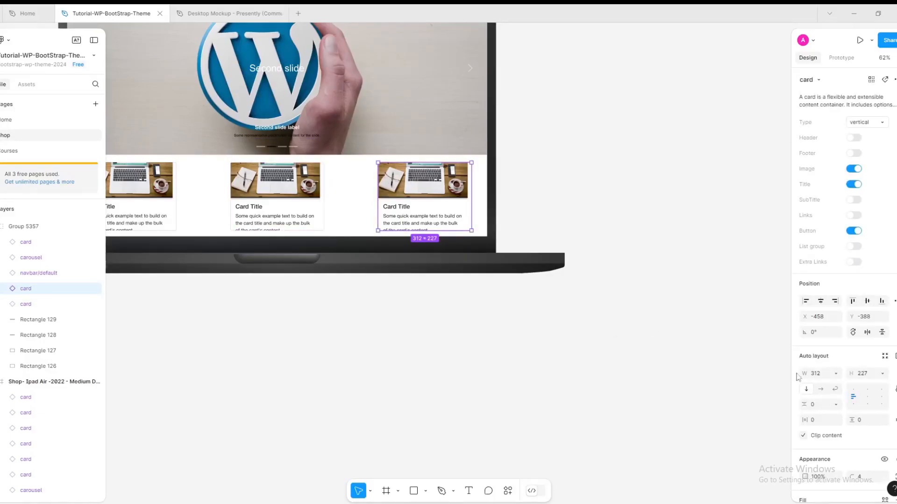
left_click(821, 374)
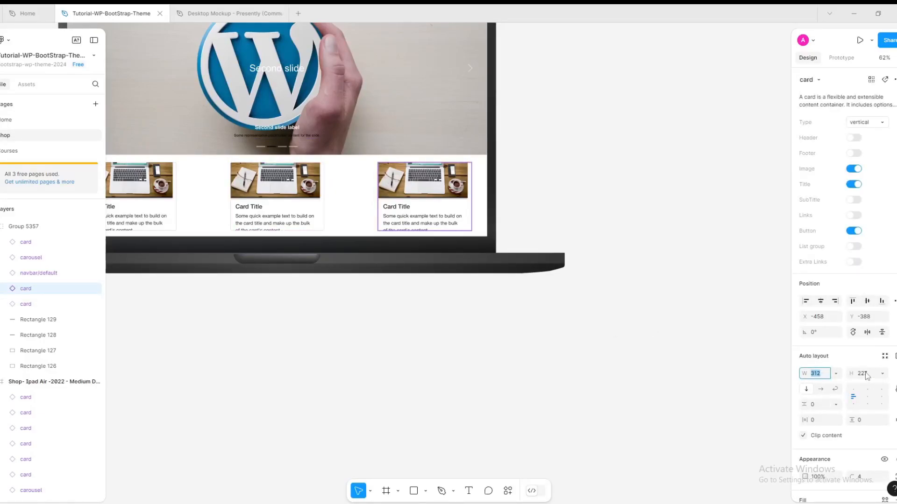
left_click(2, 289)
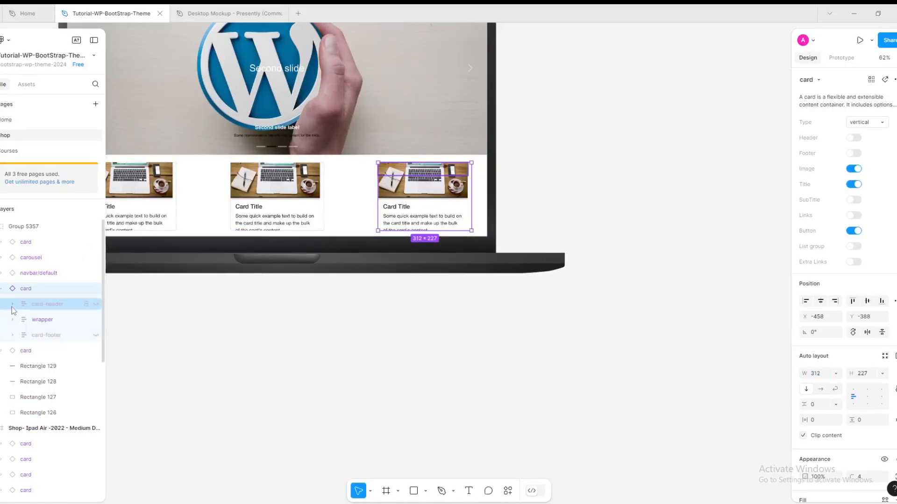
left_click(13, 304)
left_click(11, 335)
left_click(11, 335)
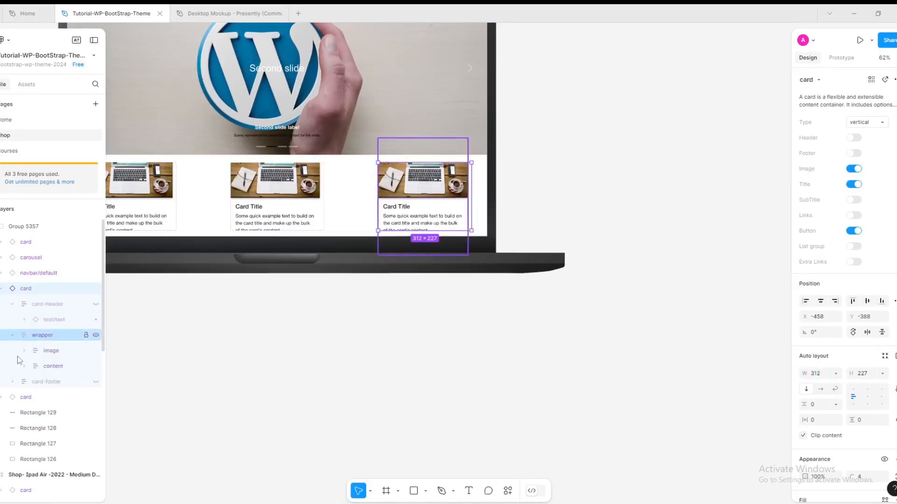
left_click(47, 351)
left_click(24, 351)
left_click(55, 369)
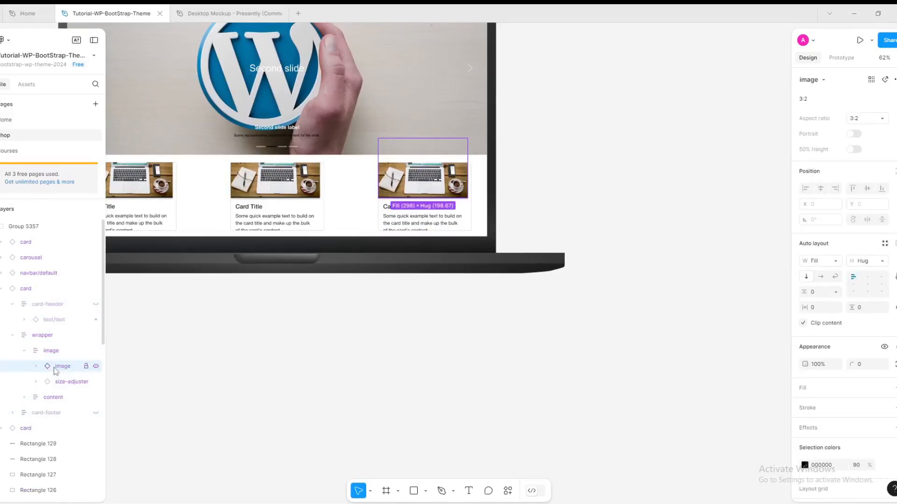
left_click(873, 120)
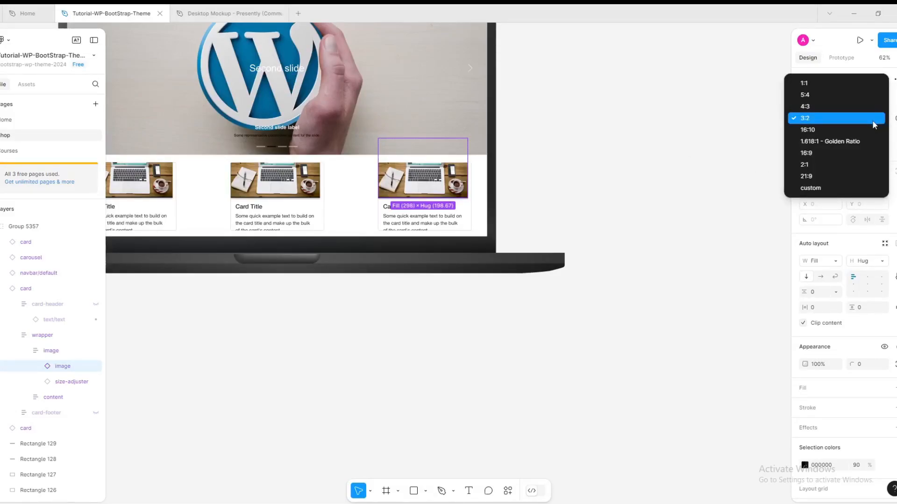
left_click(874, 123)
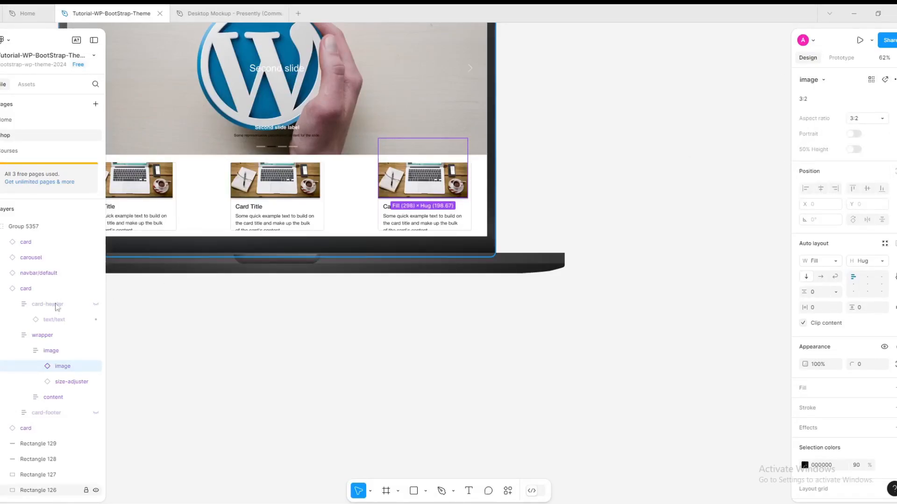
Step: Try hiding the size-adjuster layer of the right card's image, and show it again
left_click(59, 382)
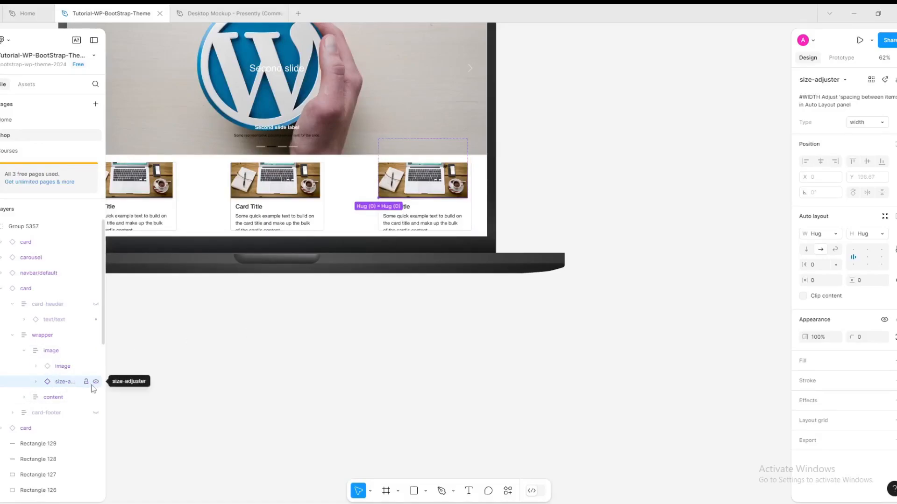
left_click(96, 382)
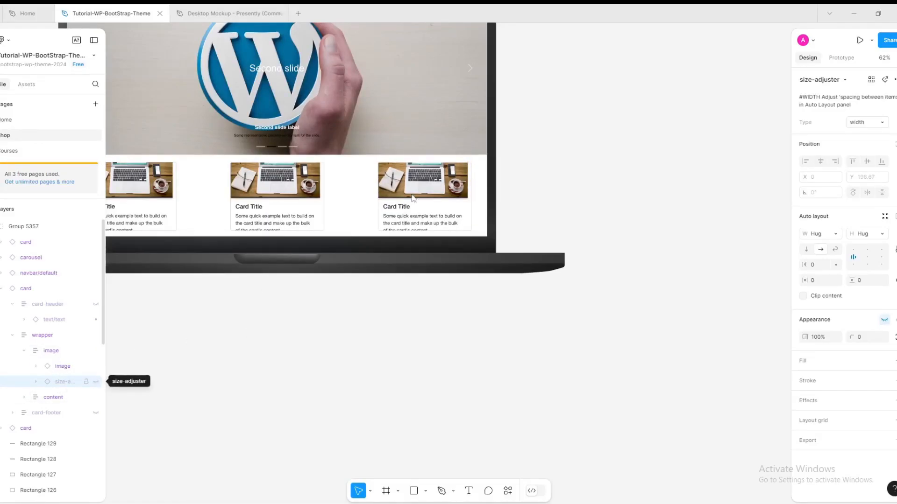
left_click(96, 382)
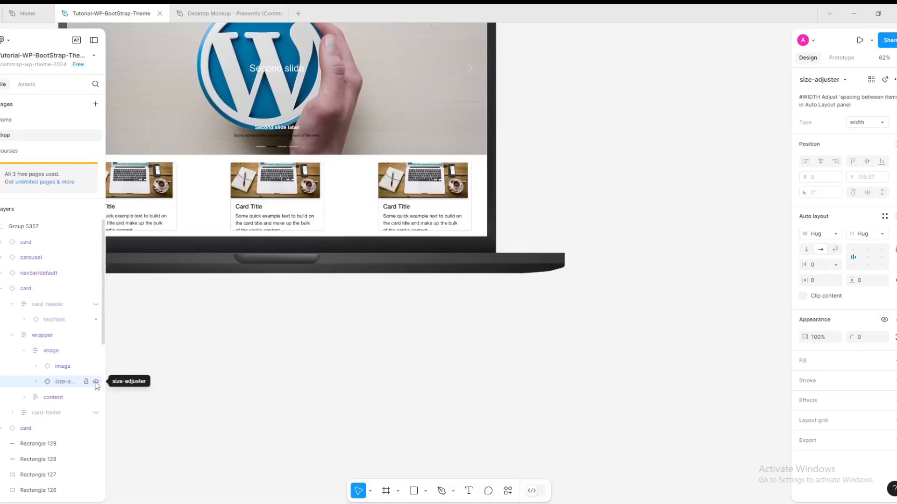
Step: Inspect the layers inside the size-adjuster, and collapse the right card's layer tree
left_click(36, 382)
left_click(64, 397)
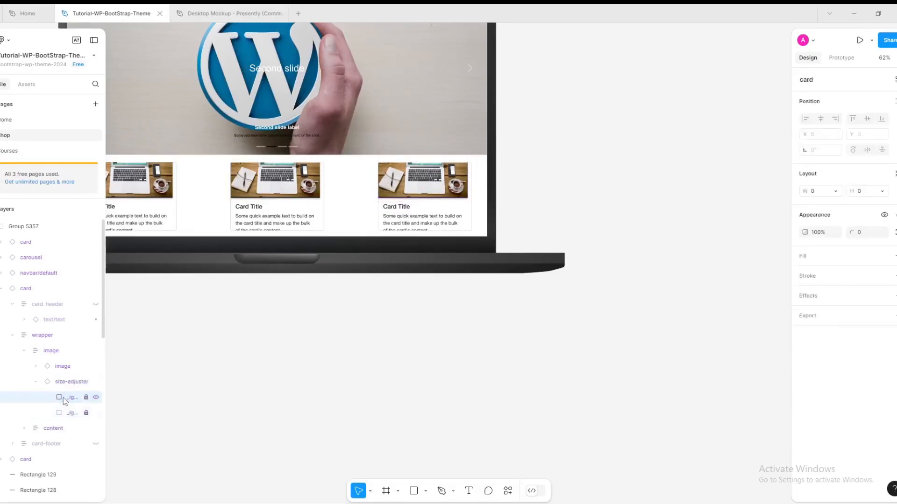
left_click(36, 382)
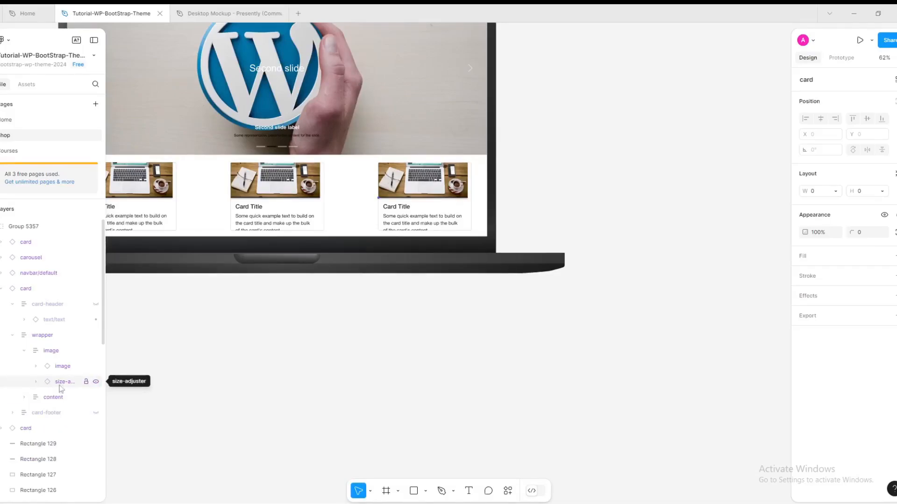
left_click(12, 335)
left_click(2, 288)
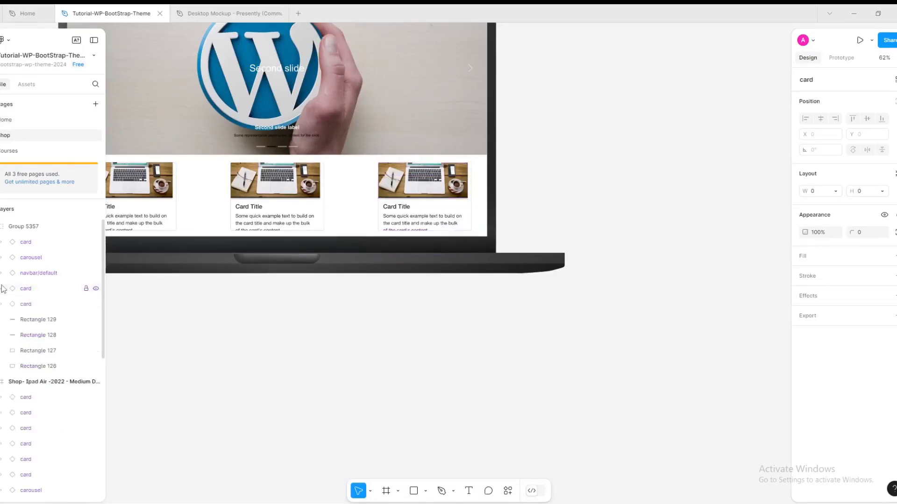
scroll(282, 351, "down", 5)
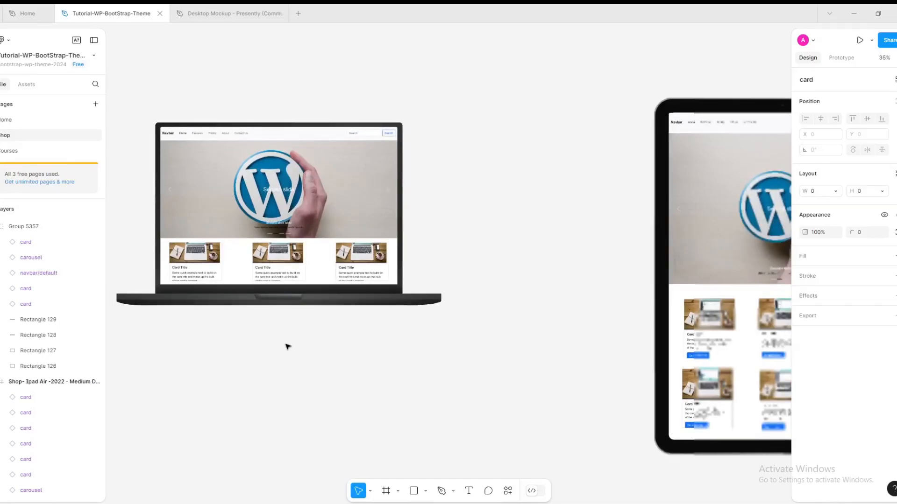
Step: Collapse the layers of the laptop mockup group and move the whole group down and closer to the iPad mockup
scroll(288, 347, "down", 5)
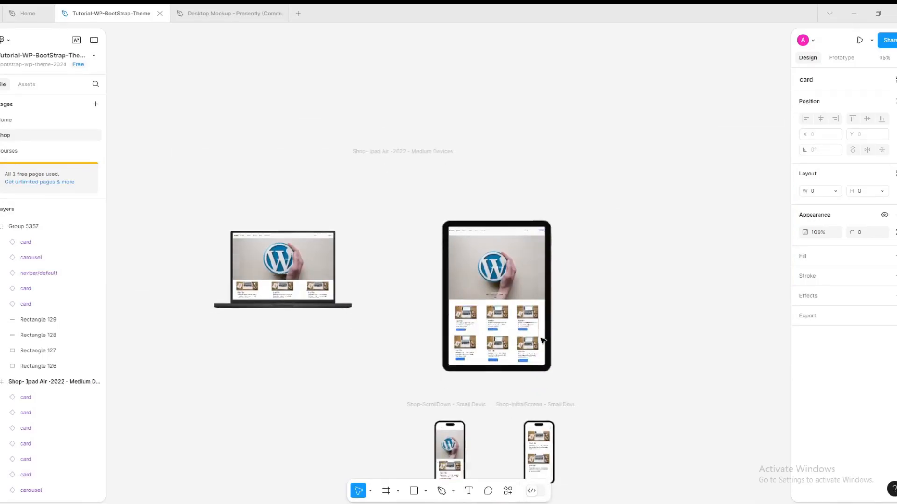
scroll(544, 341, "down", 3)
scroll(543, 340, "up", 2)
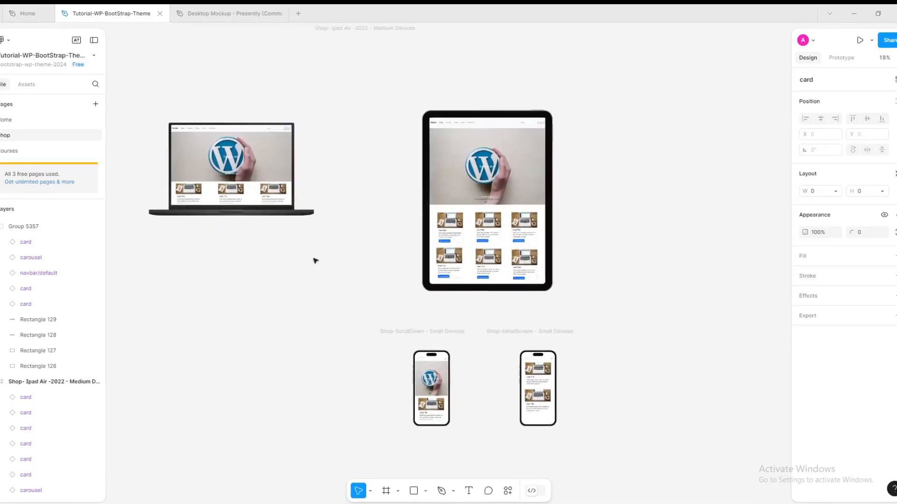
left_click_drag(152, 119, 326, 261)
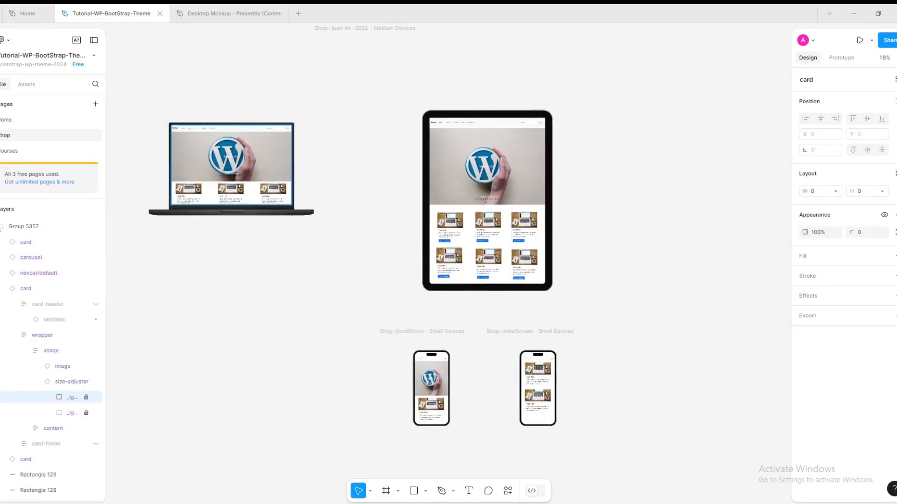
left_click(0, 227)
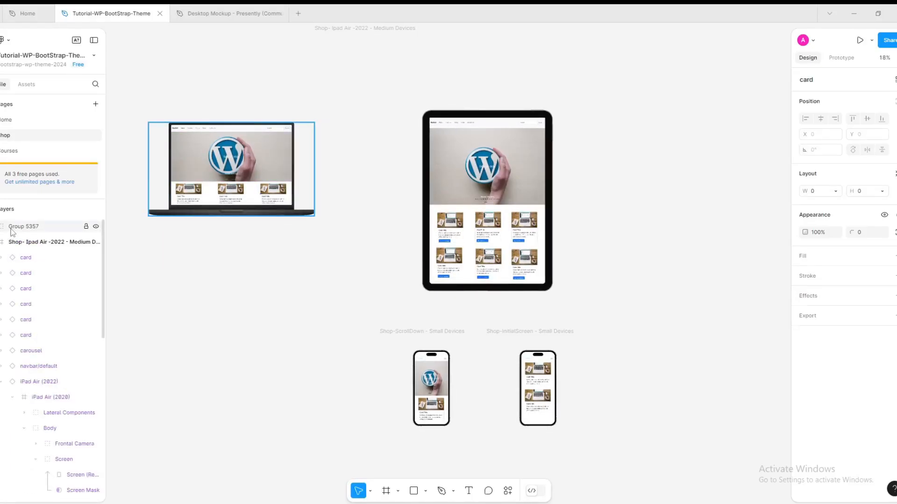
left_click(13, 229)
left_click_drag(311, 212, 663, 247)
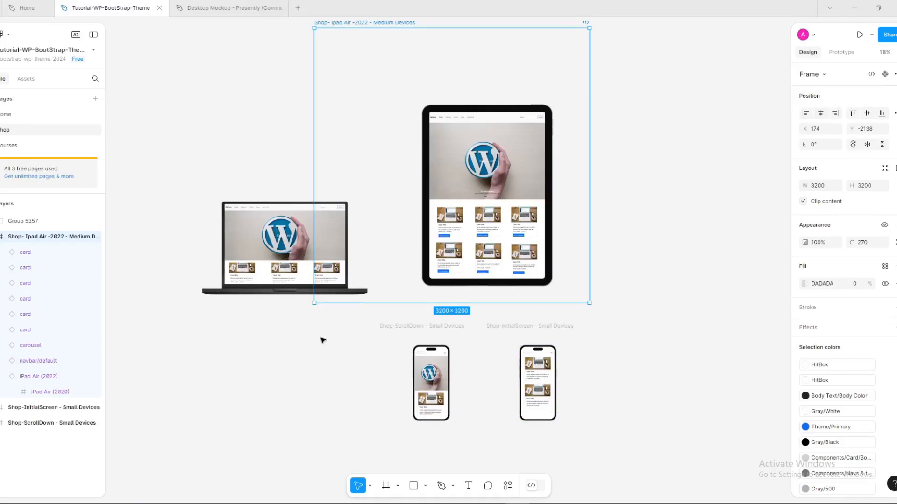
Step: Clear the selection and examine the laptop mockup's navbar, carousel and row of three cards up close
scroll(322, 340, "up", 5)
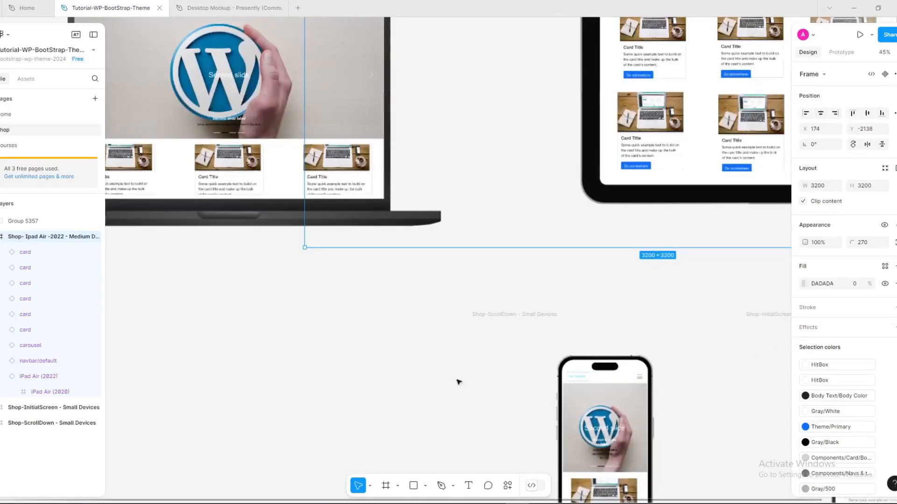
left_click(458, 382)
left_click_drag(239, 500, 126, 500)
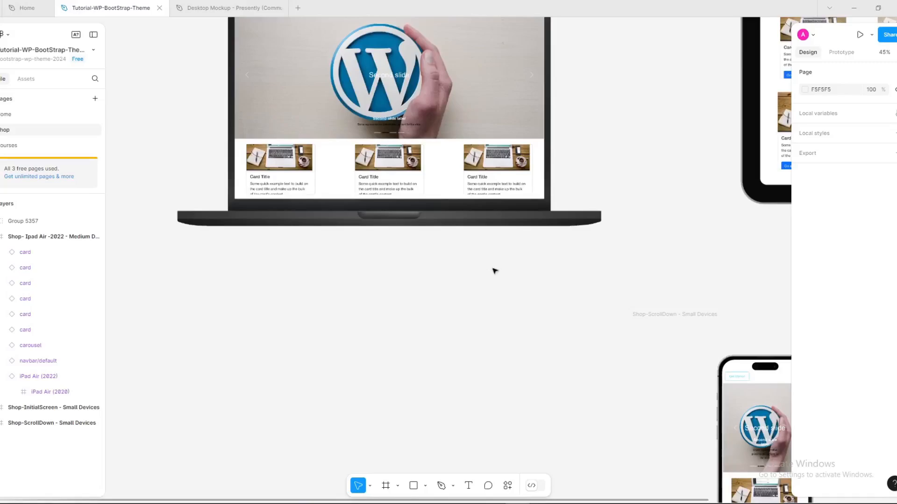
scroll(494, 271, "up", 3)
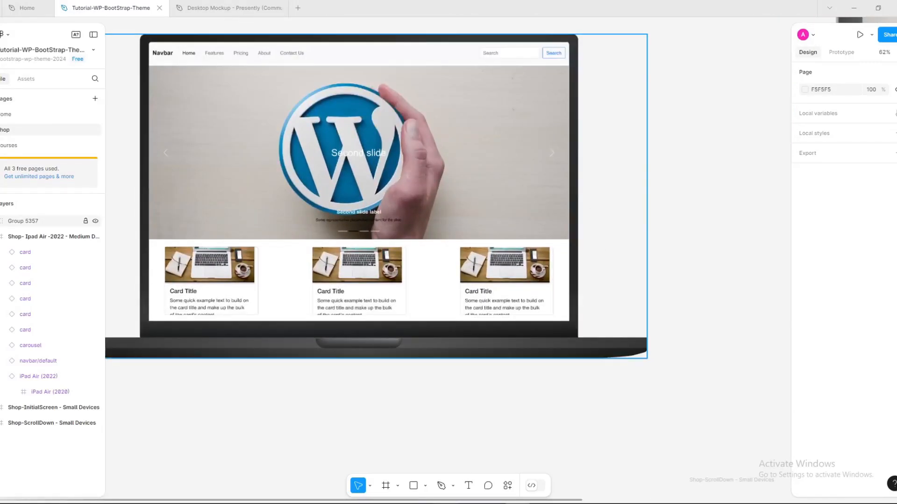
left_click_drag(451, 501, 391, 501)
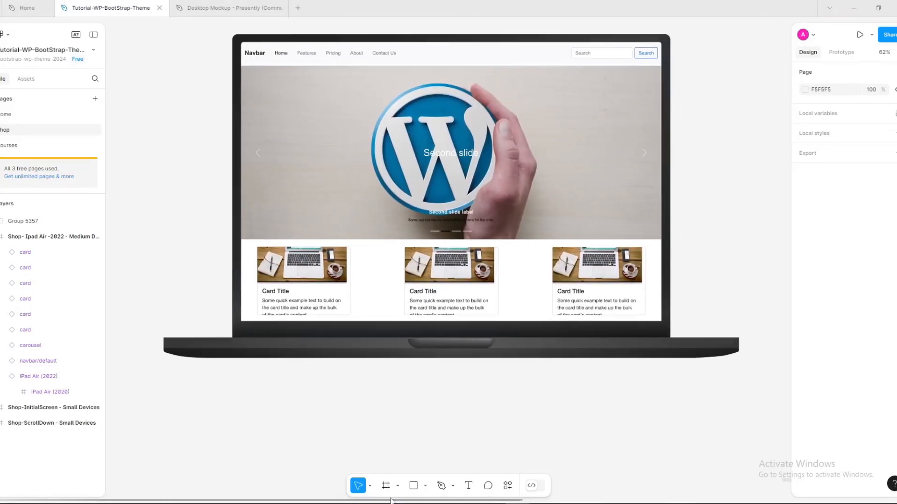
scroll(580, 381, "down", 5)
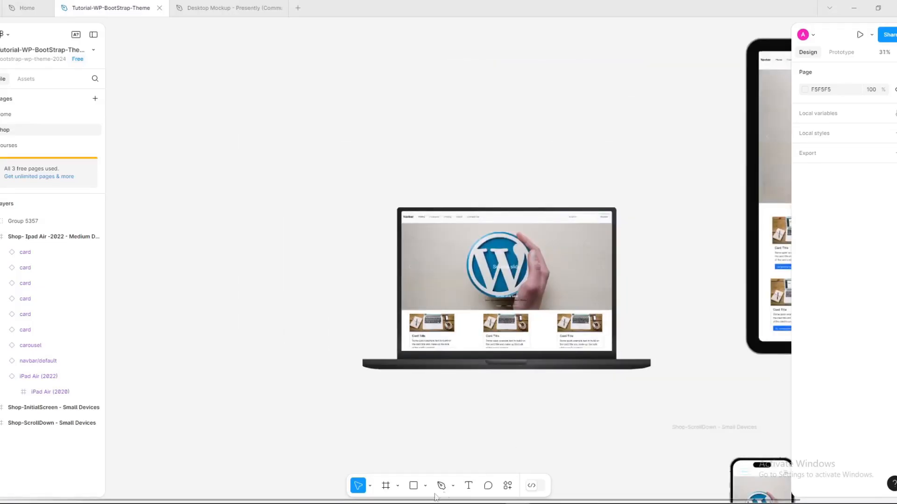
Step: Examine the iPad mockup up close, from its navbar and carousel to its two rows of cards
left_click_drag(547, 502, 807, 501)
scroll(570, 126, "down", 1)
scroll(570, 126, "up", 5)
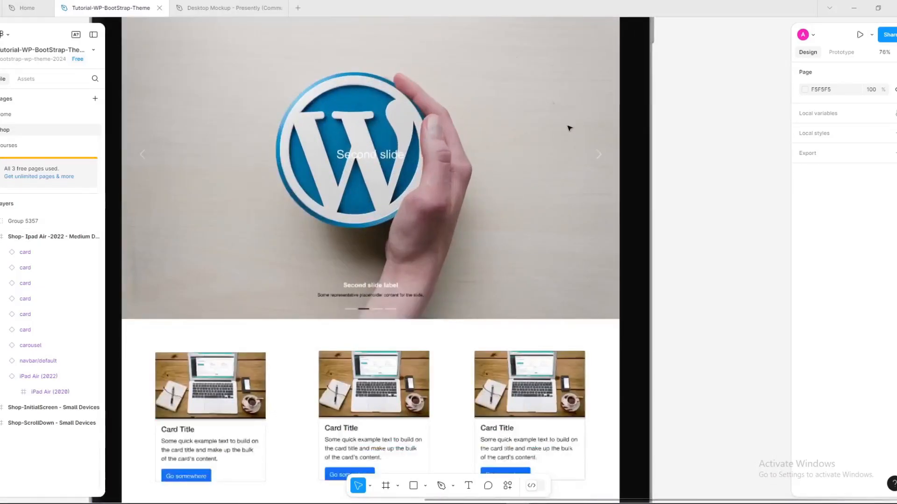
scroll(516, 154, "down", 2)
scroll(516, 154, "down", 2)
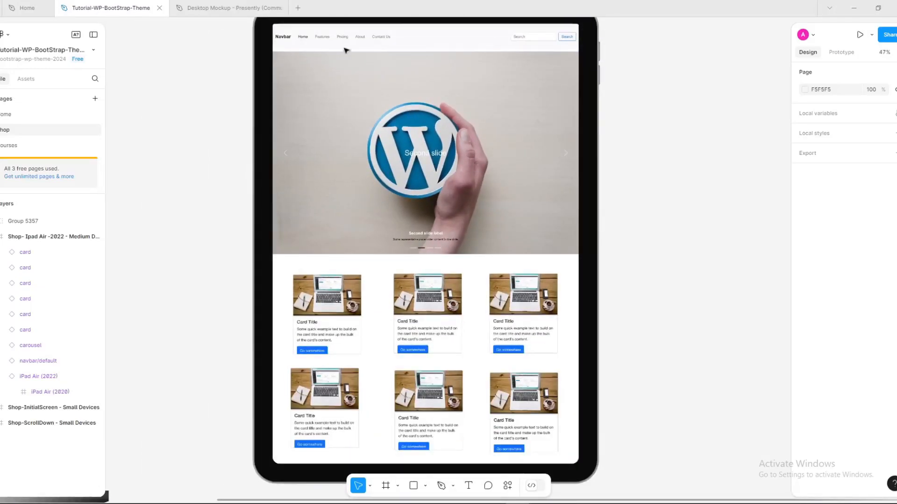
scroll(440, 290, "down", 2)
Step: Examine the two small-device phone mockups, comparing the carousel screen with the screen showing only cards
scroll(441, 290, "down", 5)
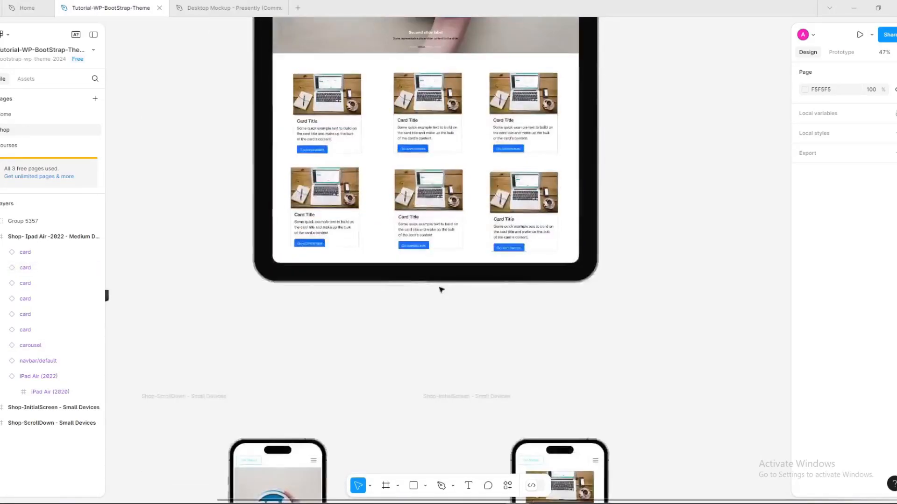
scroll(442, 289, "down", 5)
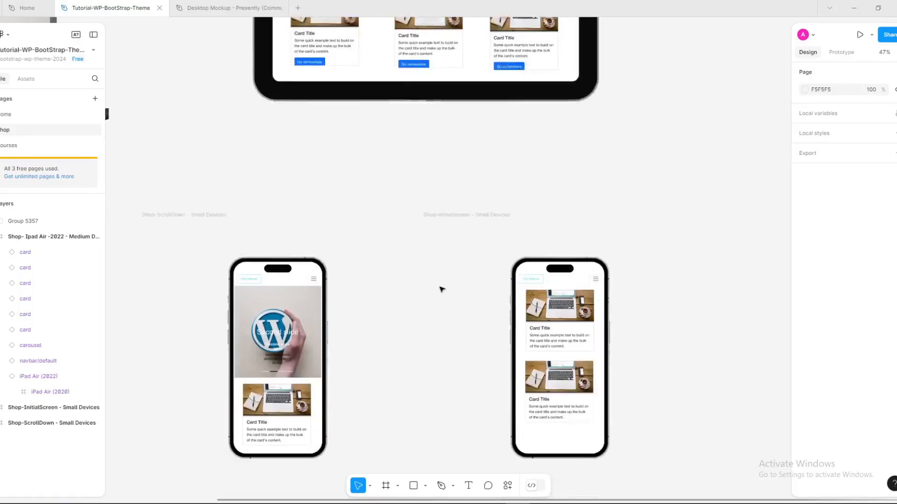
scroll(442, 288, "up", 3)
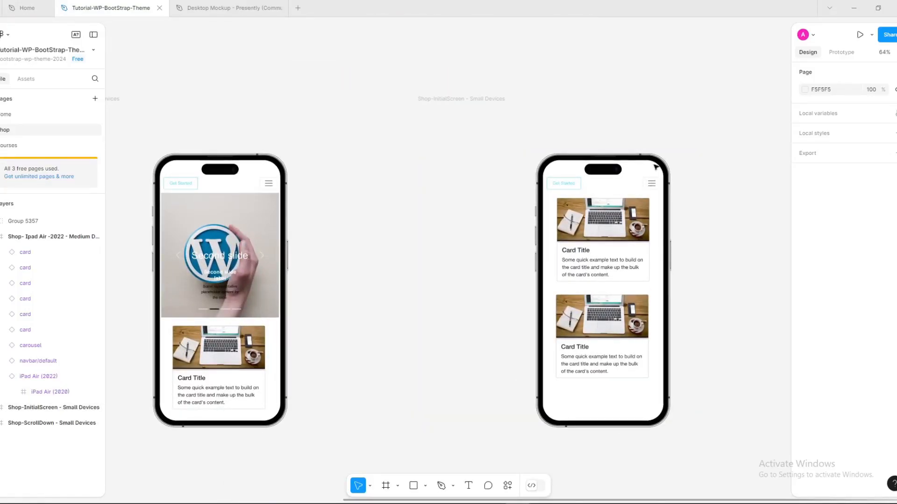
left_click(363, 172)
scroll(354, 182, "down", 2)
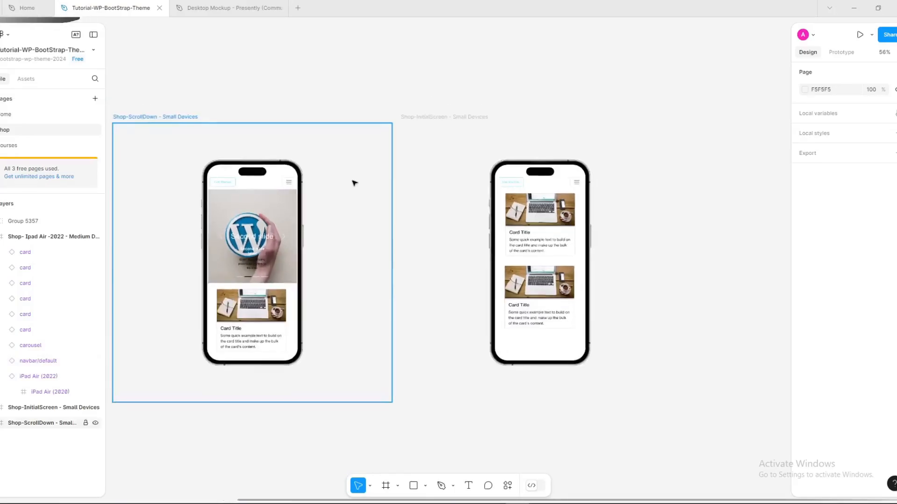
scroll(353, 182, "down", 3)
Step: Review the laptop, iPad and phone mockups together, and open the page's prototype settings
scroll(348, 223, "up", 4)
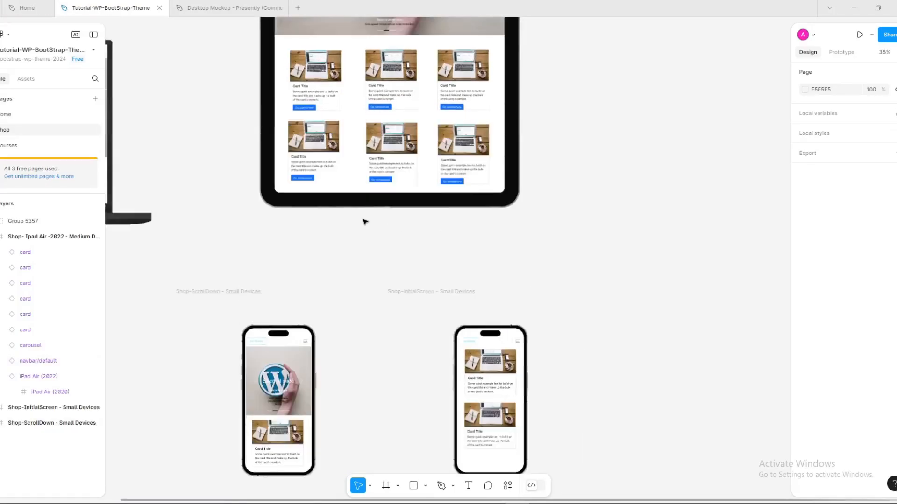
scroll(365, 221, "up", 4)
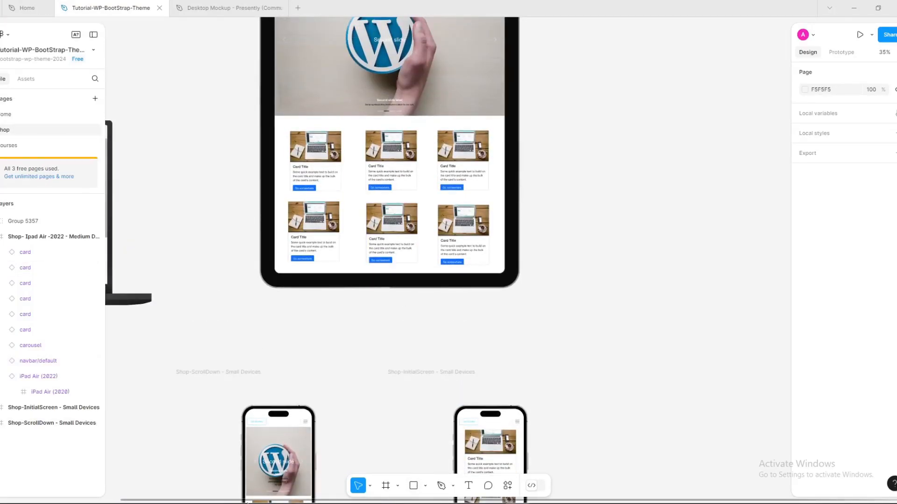
scroll(396, 343, "left", 5)
scroll(396, 344, "down", 4)
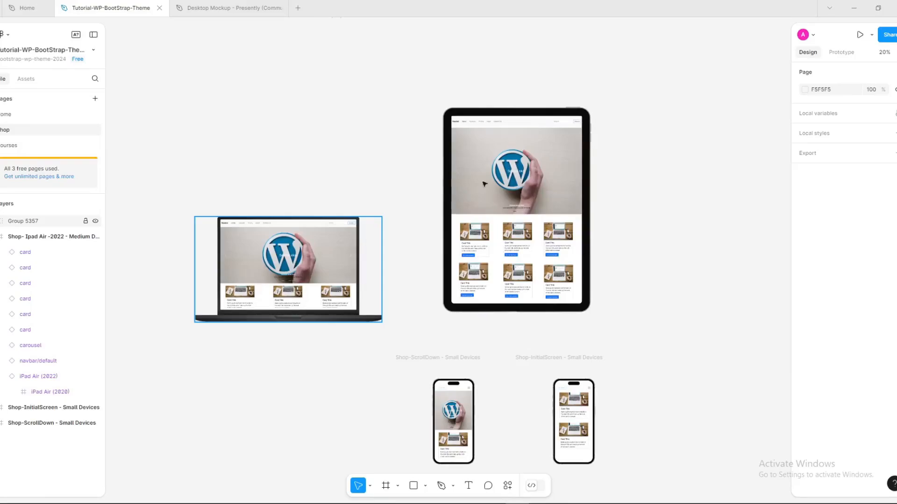
left_click(843, 52)
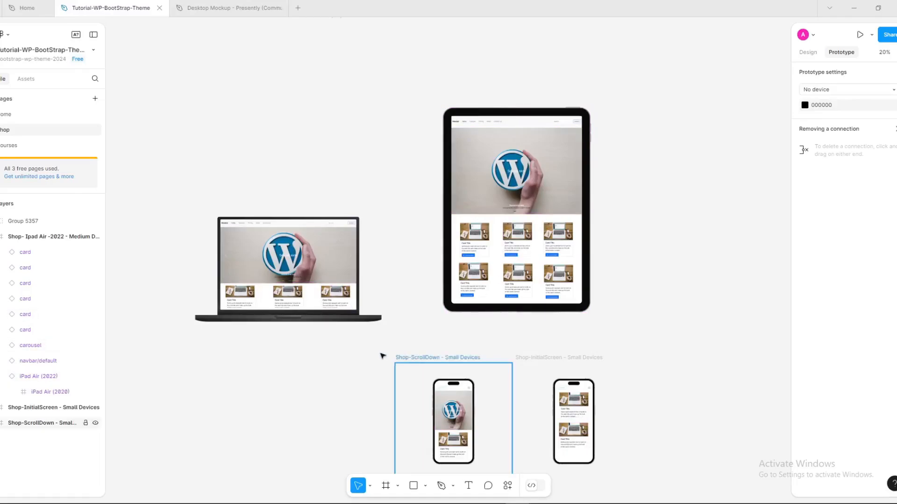
mouse_move(160, 503)
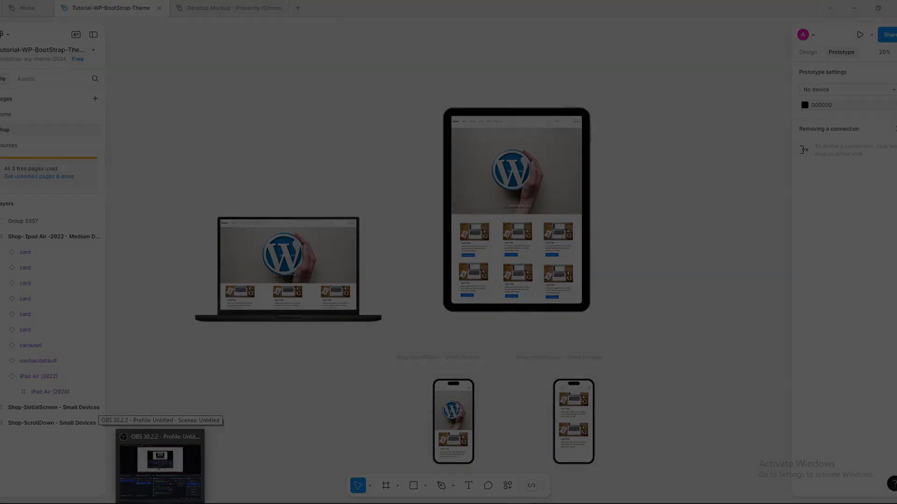
left_click(160, 503)
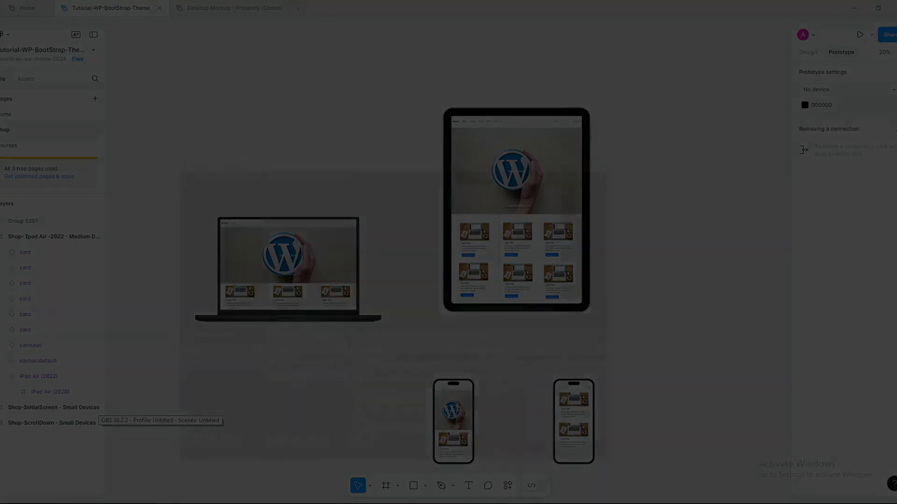